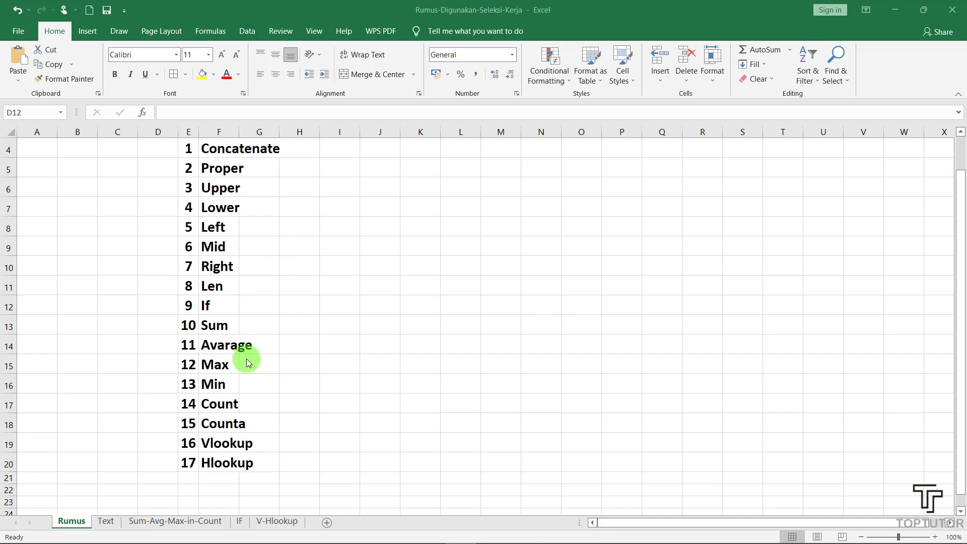
On the Text sheet, start a CONCATENATE formula in cell F4 with the arguments B4, "," and " ", separated by semicolons
left_click(106, 521)
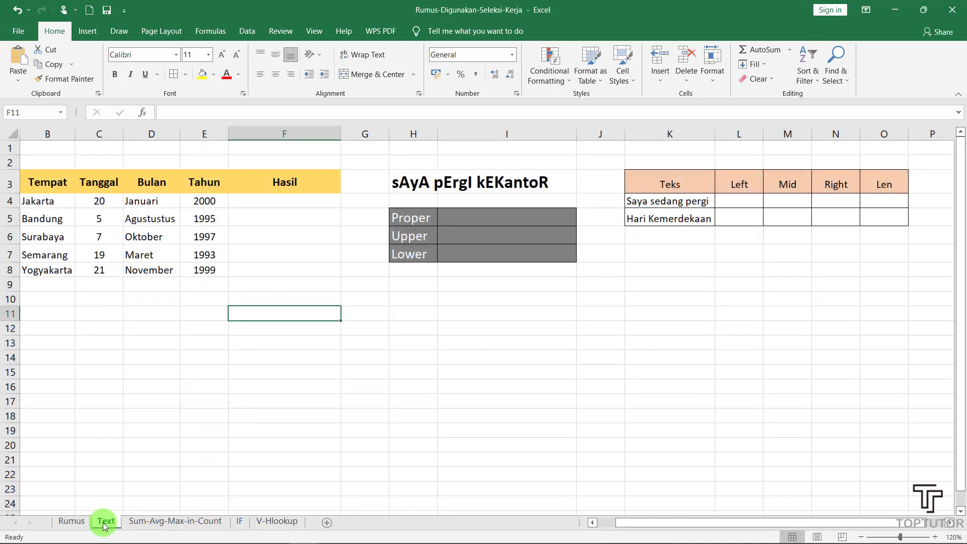
left_click(186, 346)
left_click(65, 187)
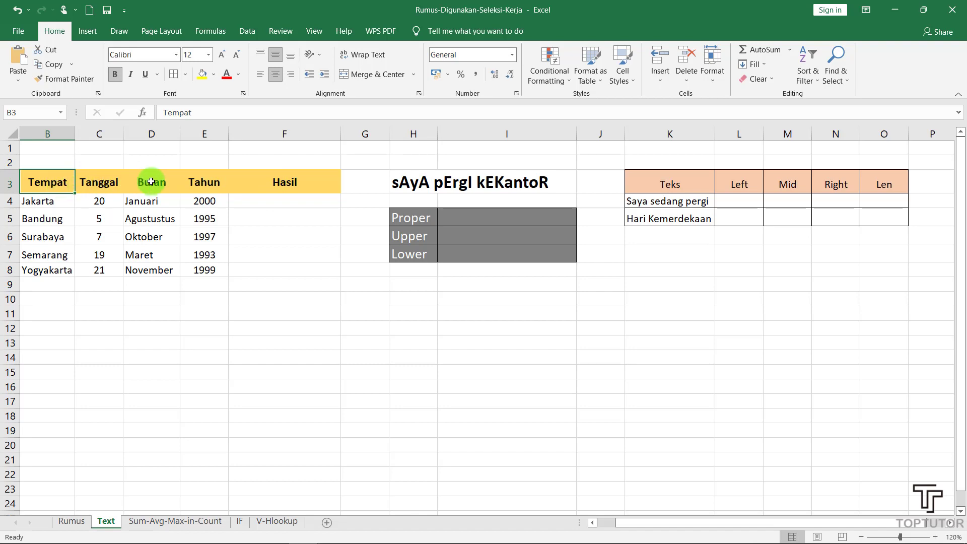
left_click(246, 204)
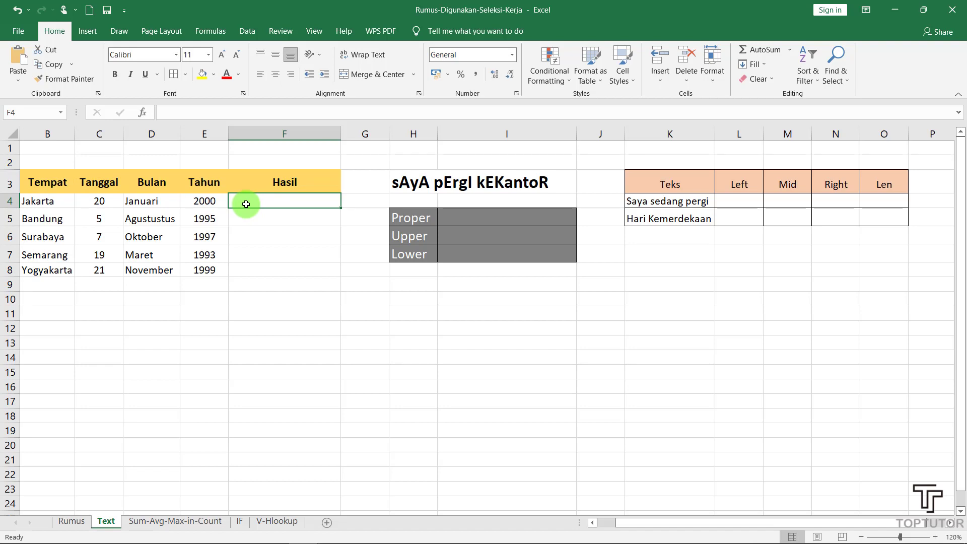
type("=")
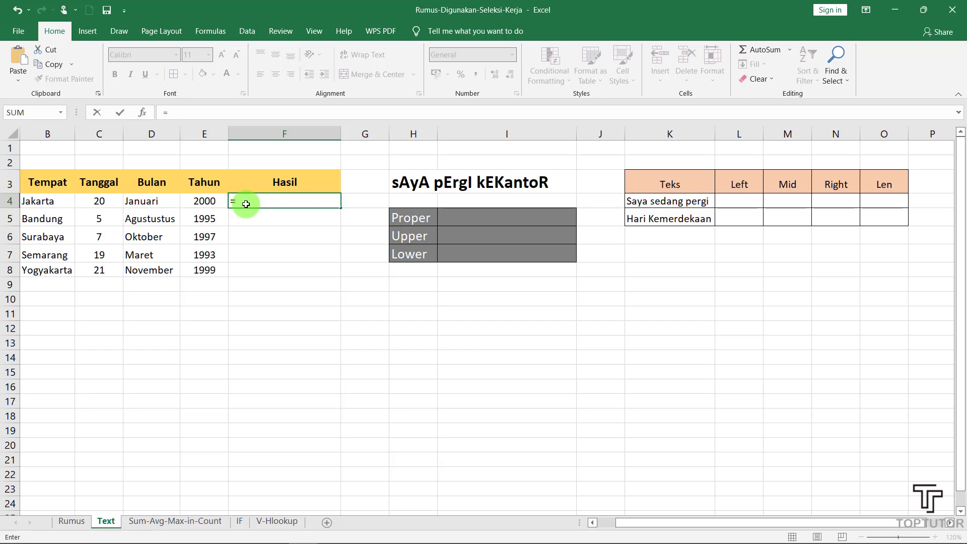
type("conca")
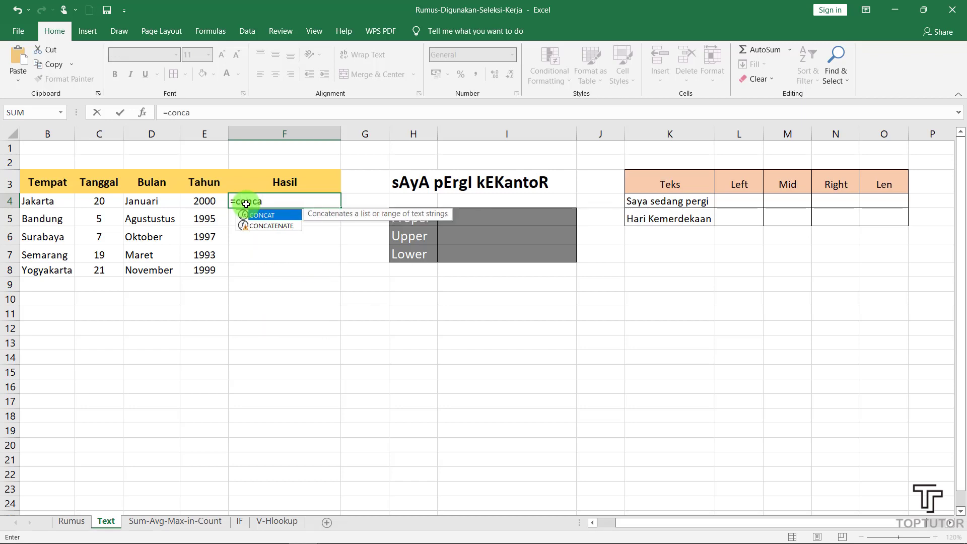
double_click(274, 227)
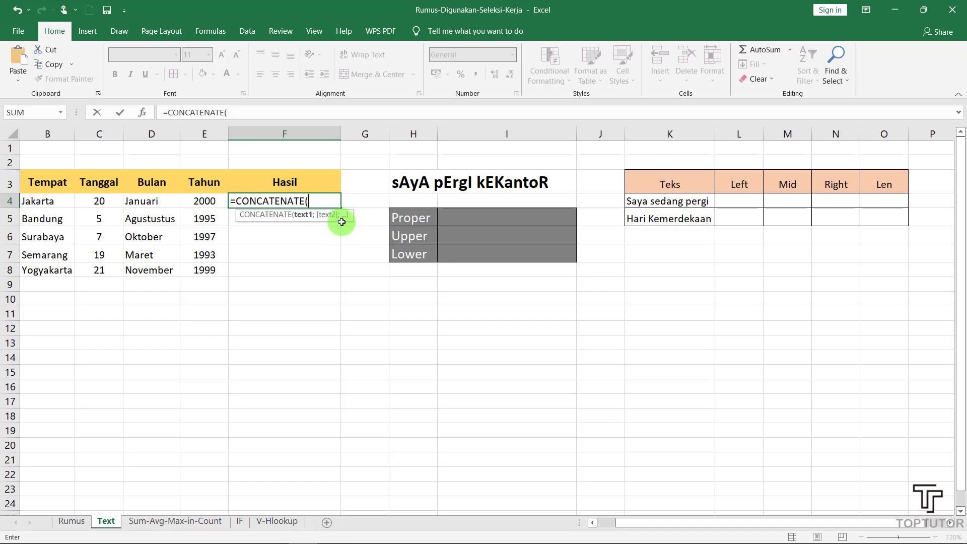
left_click(45, 202)
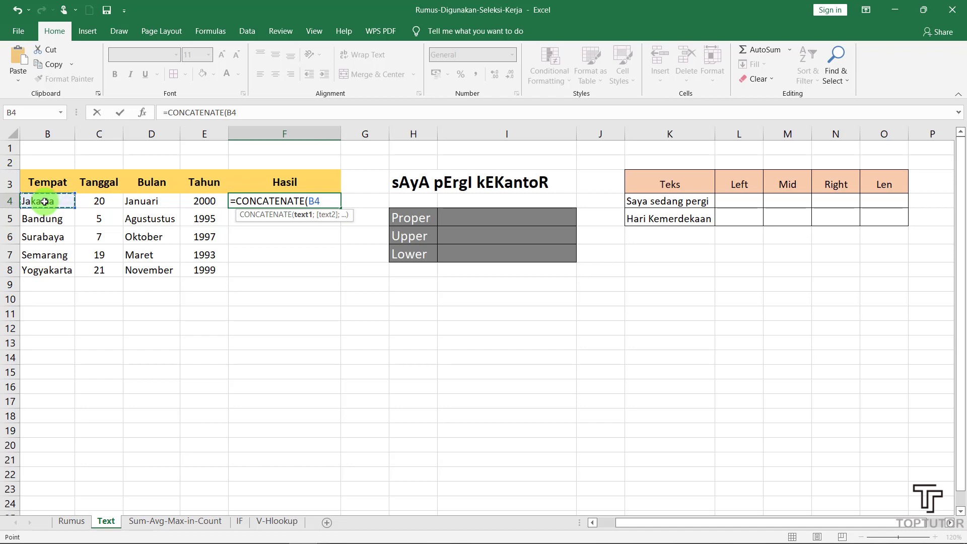
type(";\",\",")
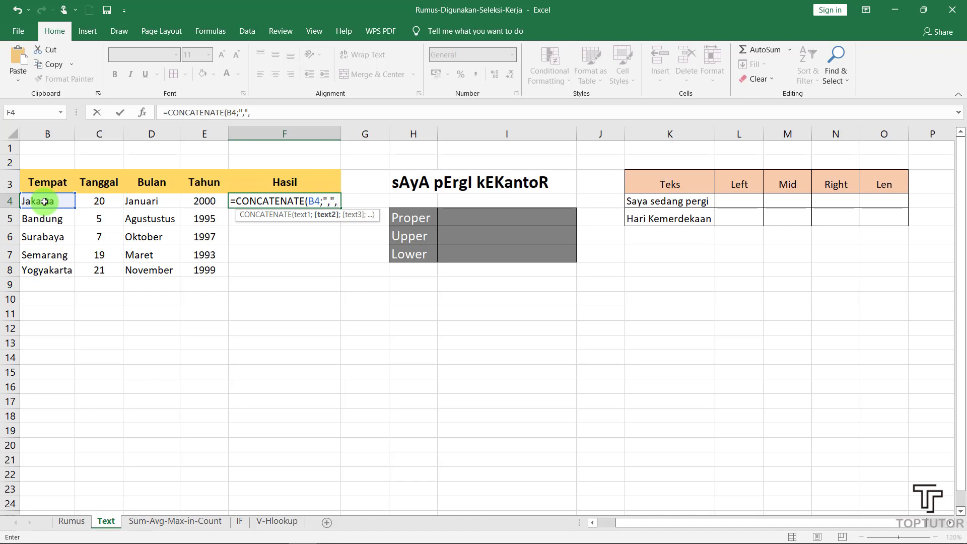
key("BackSpace")
type(";")
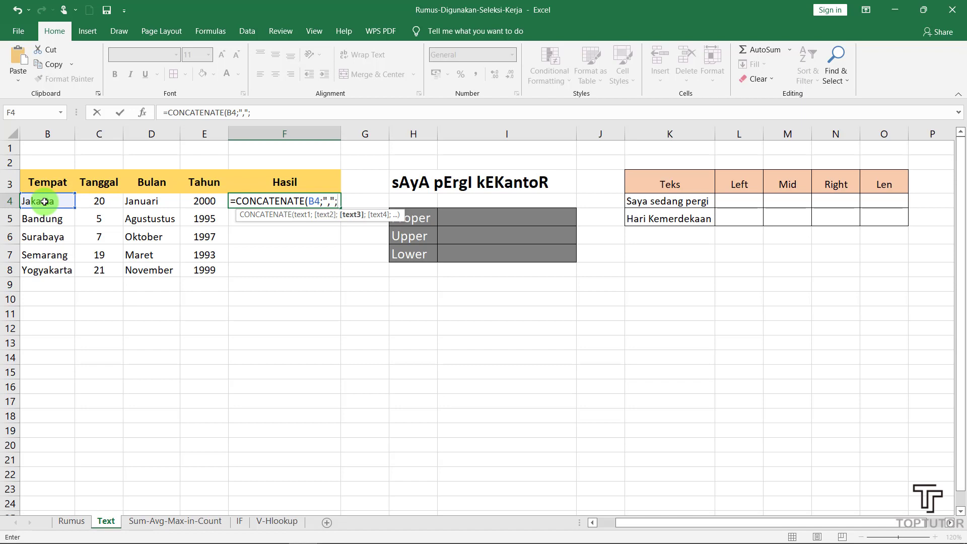
type("\" \";")
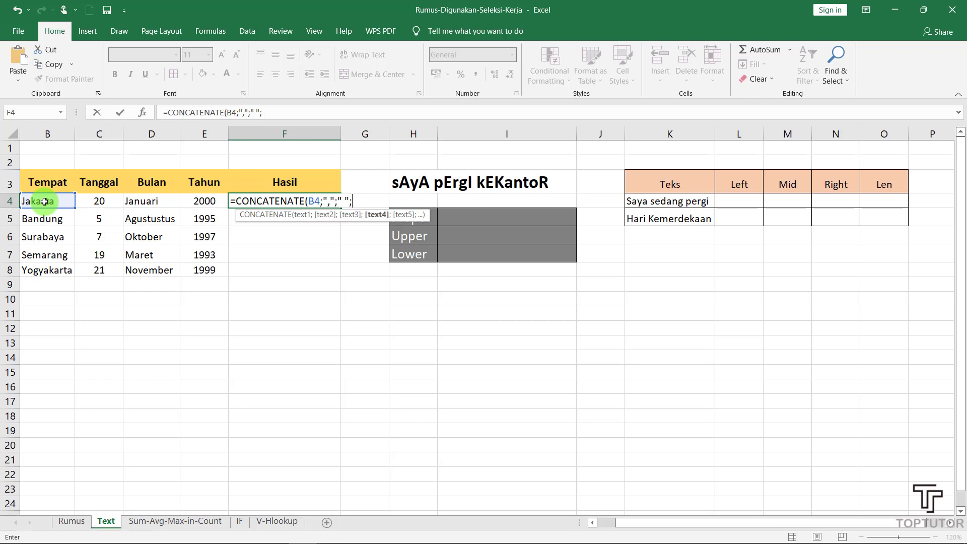
Complete the F4 formula with C4, D4 and E4, placing a " " argument between each of them
left_click(99, 201)
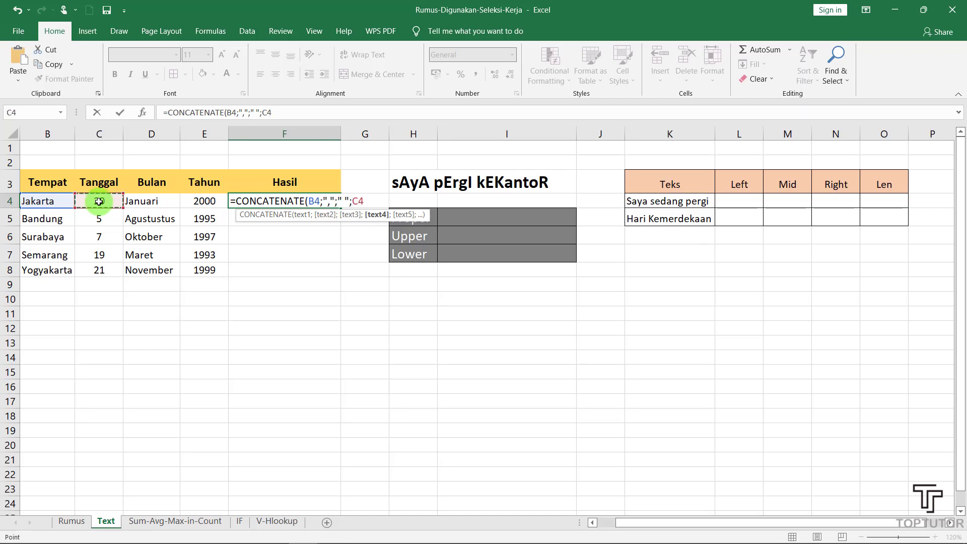
type(";")
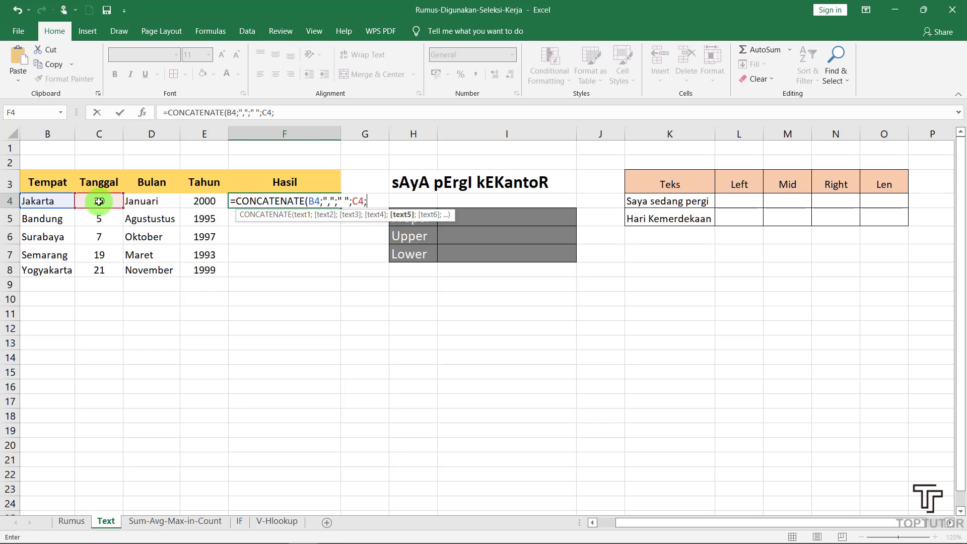
type("\" \";")
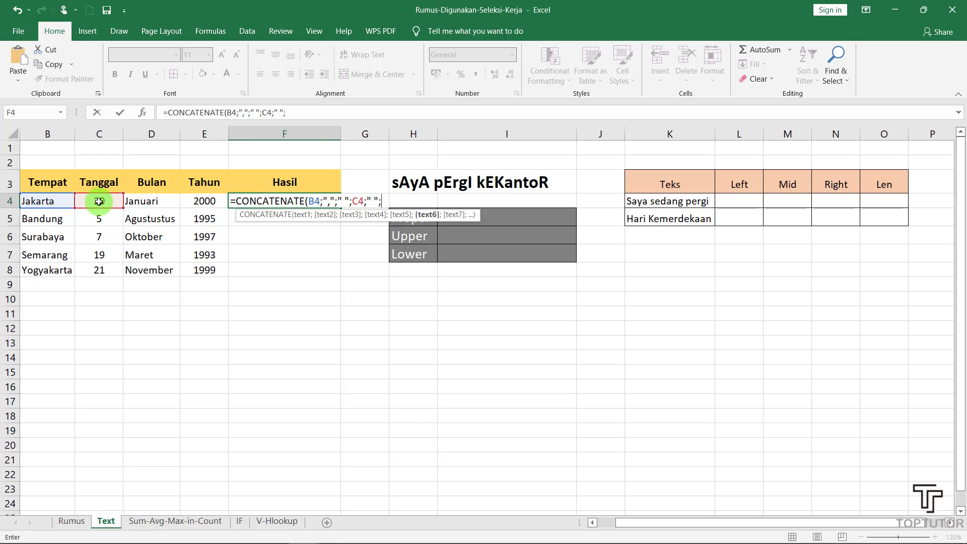
left_click(143, 202)
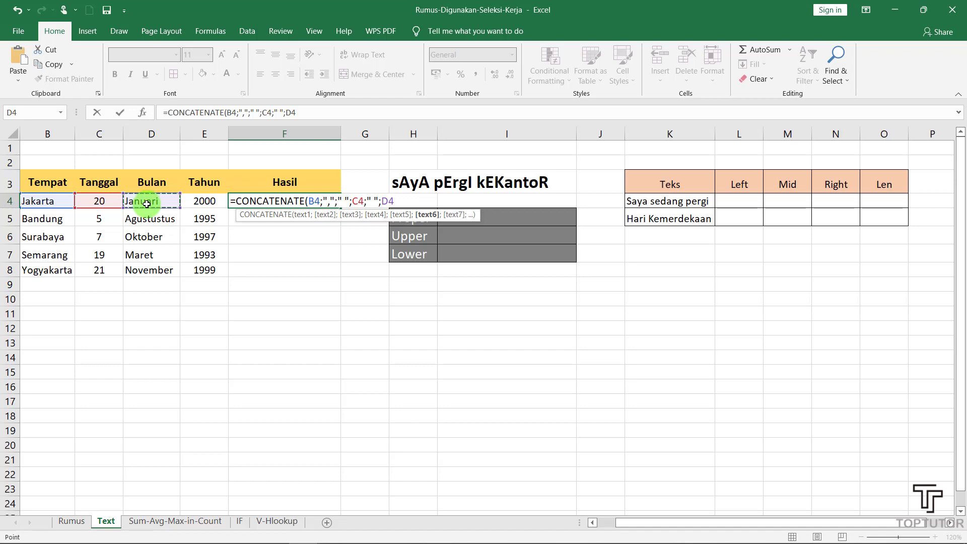
type(";C4;")
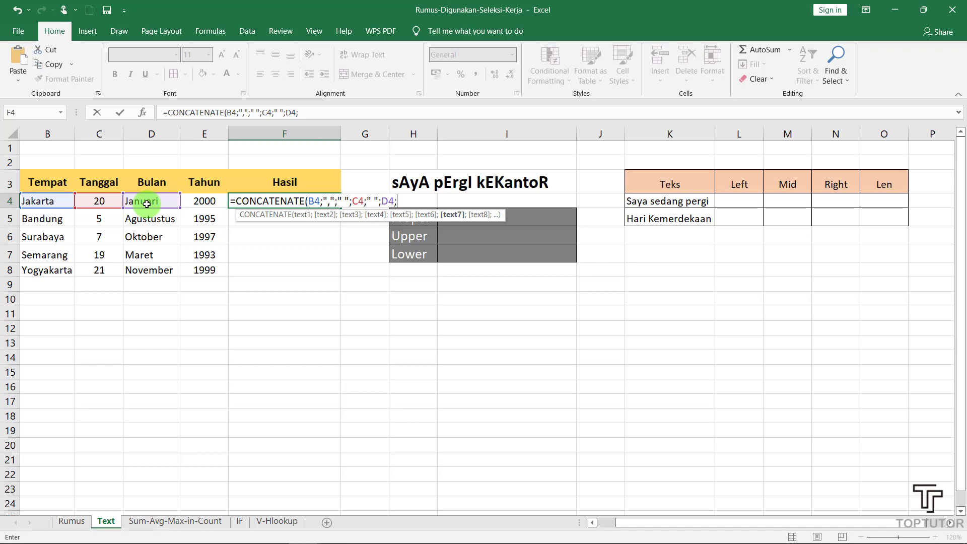
type("\" \";")
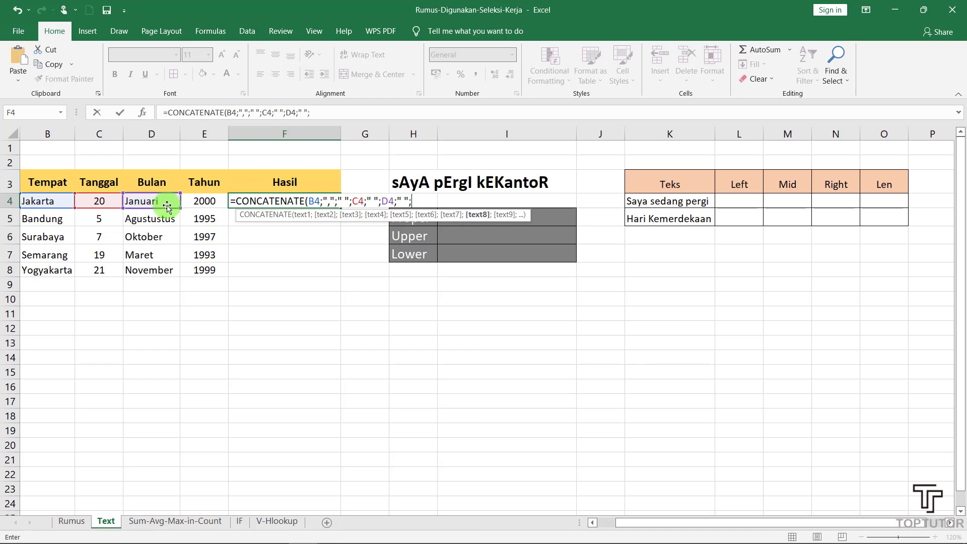
left_click(196, 201)
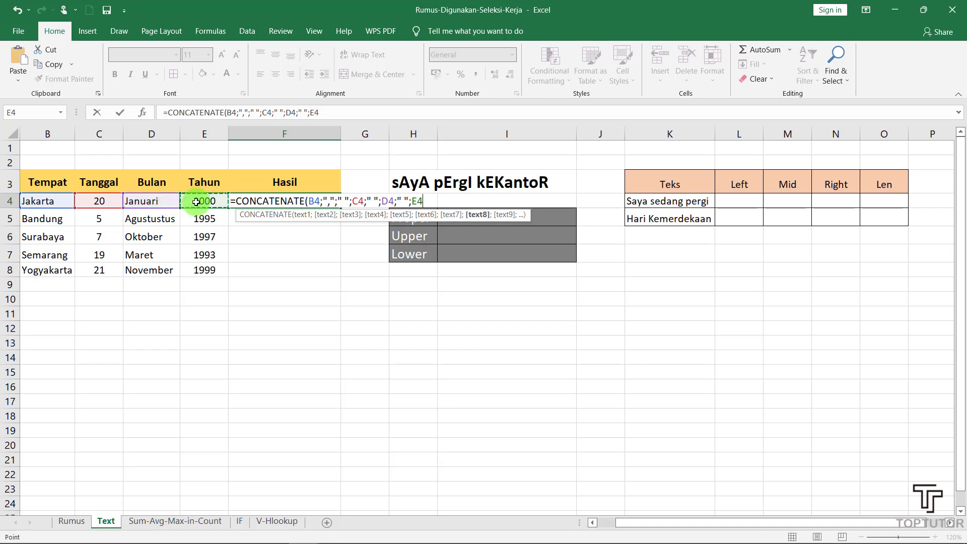
type(")")
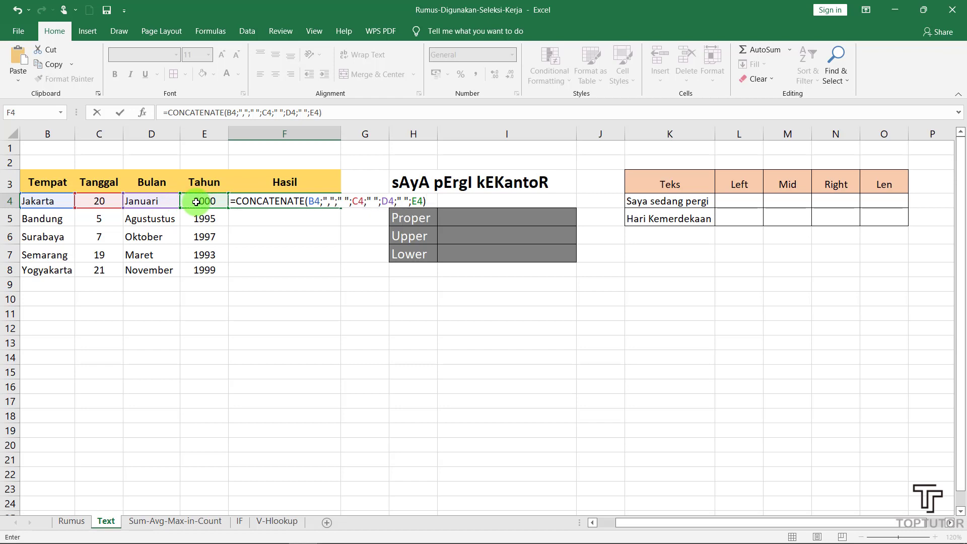
key("Return")
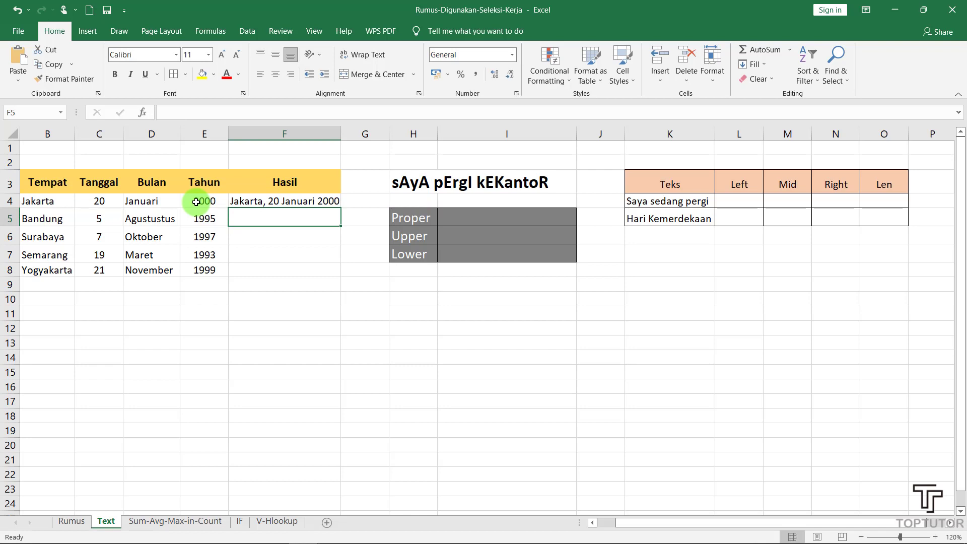
Examine the arguments of the CONCATENATE formula in cell F4
left_click(248, 201)
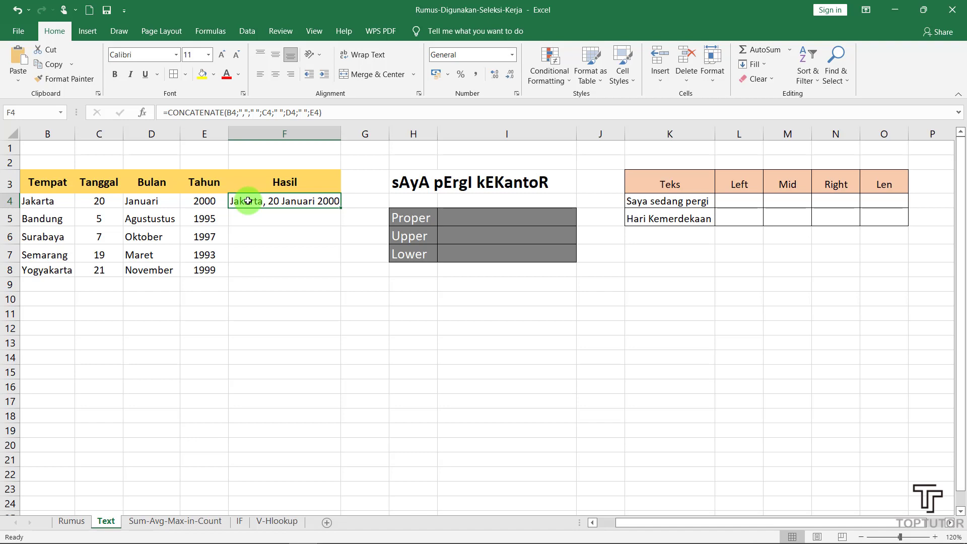
double_click(248, 201)
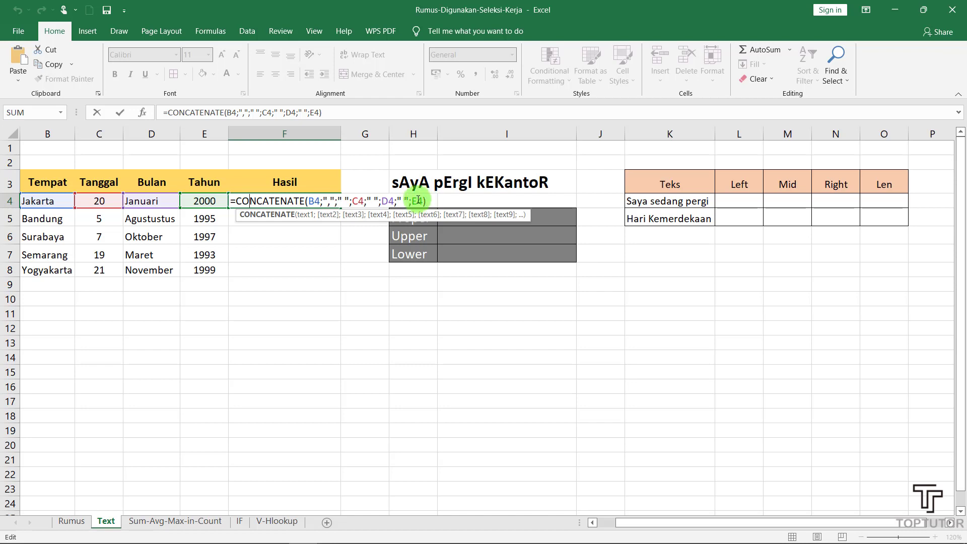
key("Return")
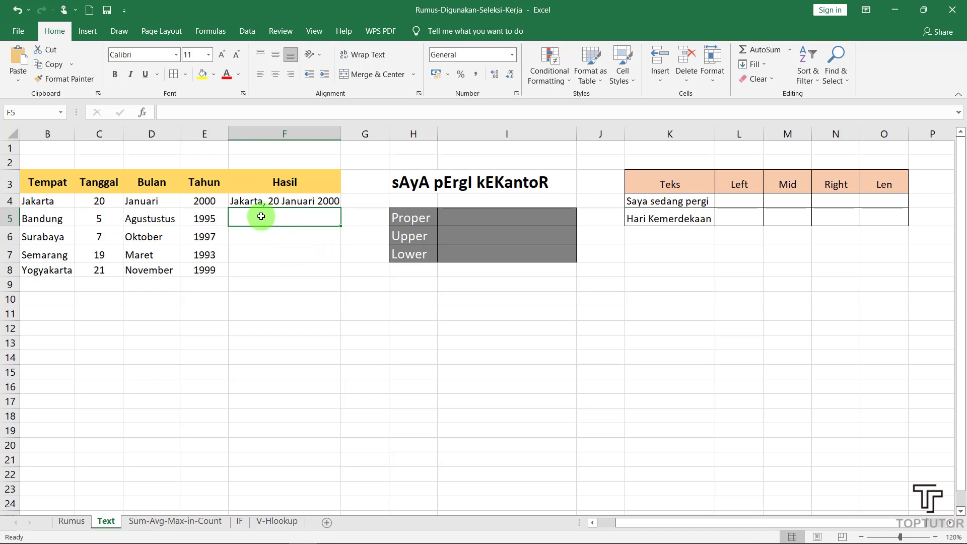
Start a CONCATENATE formula in cell F5 with the arguments B5, "," and " ", separated by semicolons
type("=co")
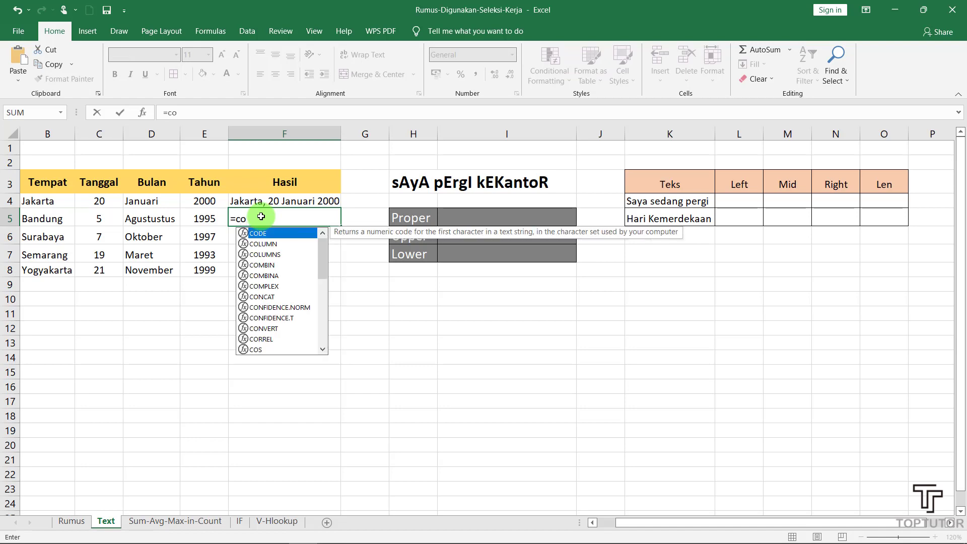
type("nca")
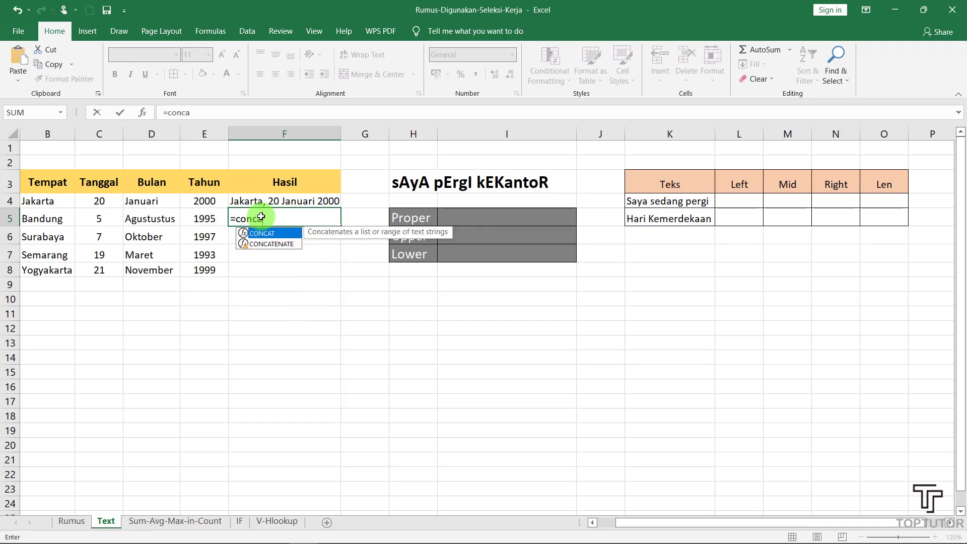
double_click(271, 244)
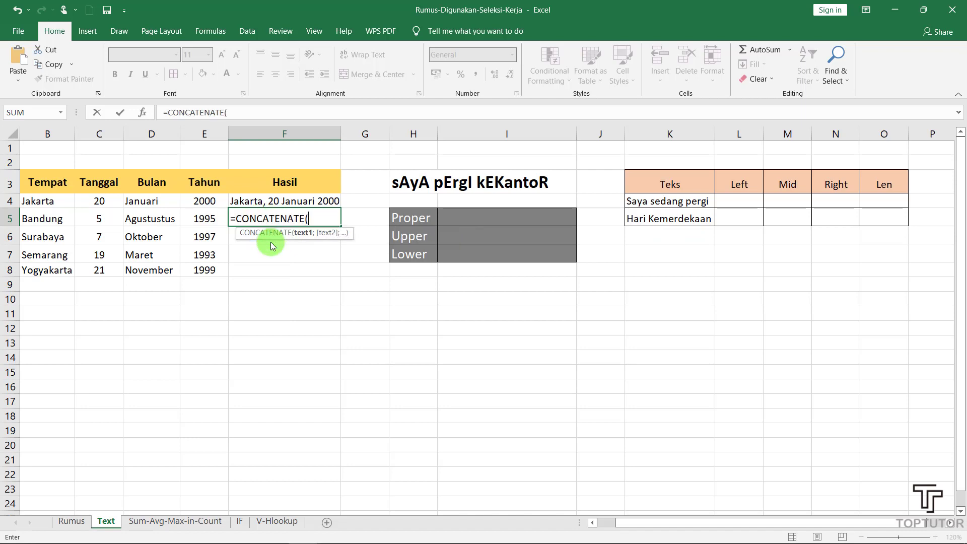
left_click(40, 223)
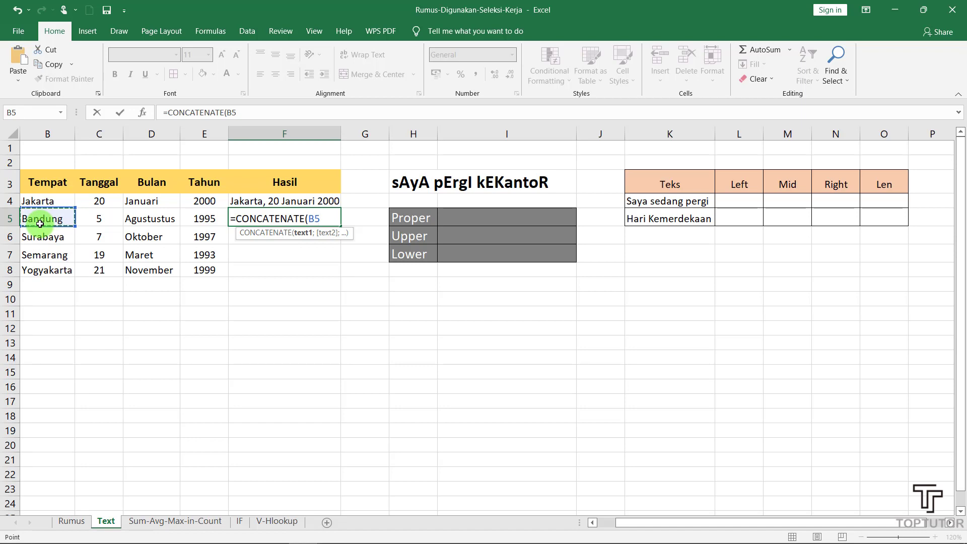
type(";")
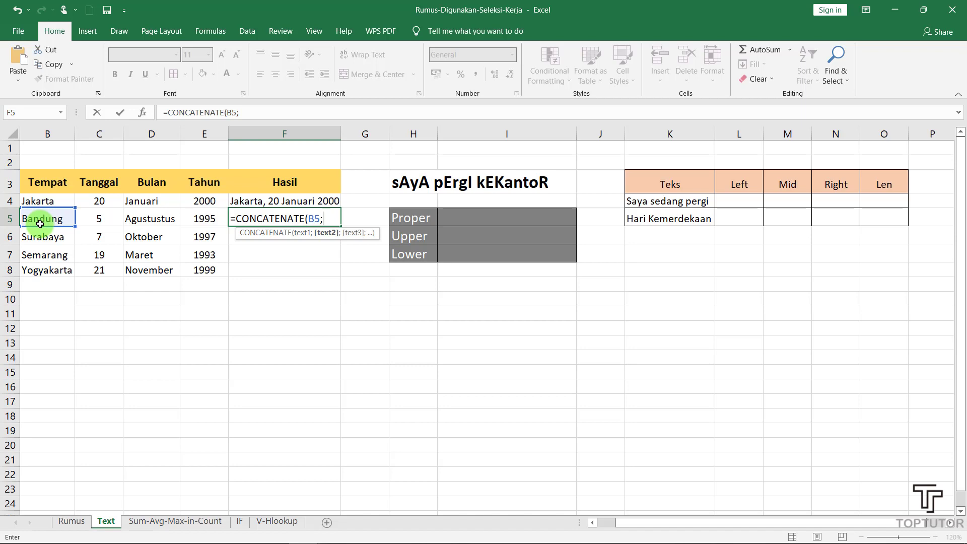
type("\",\";")
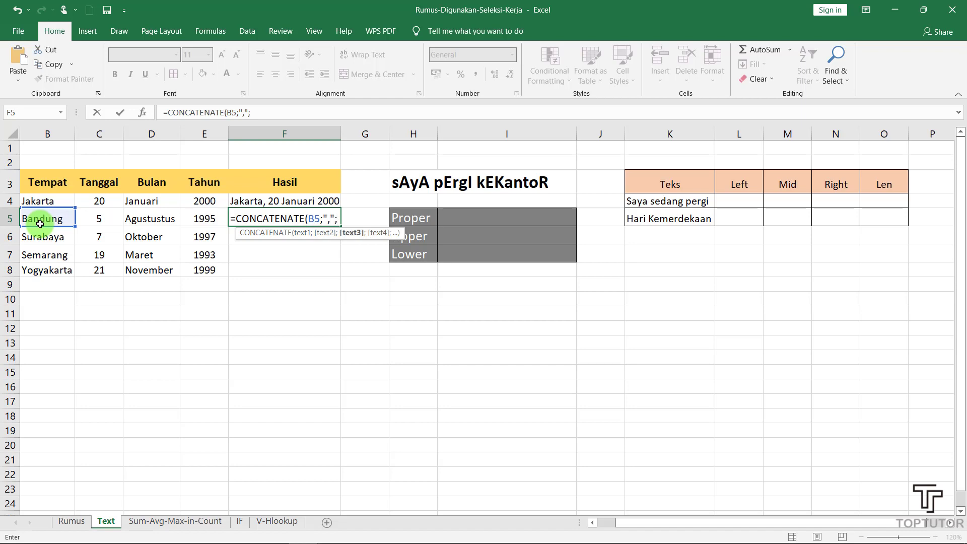
type("\" \";")
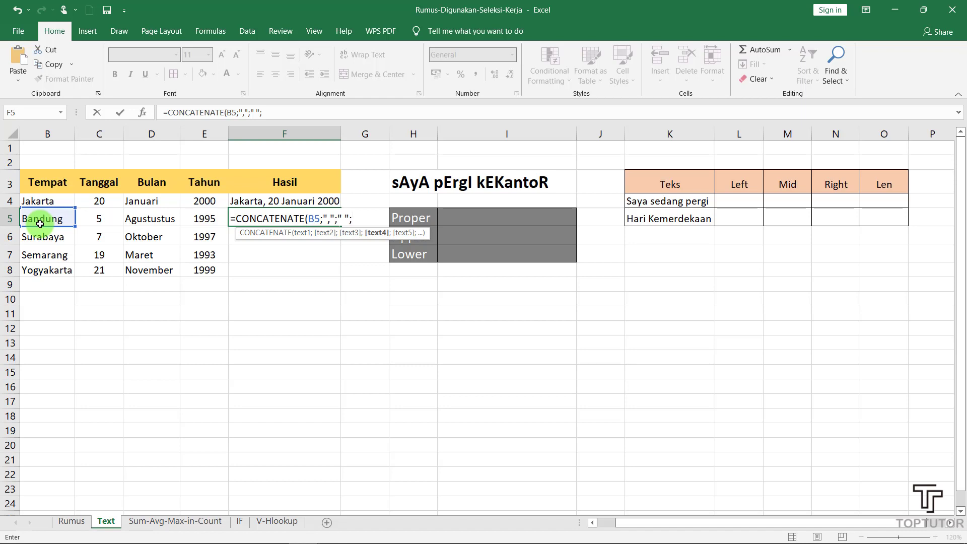
Complete the F5 formula with C5, D5 and E5, placing a " " argument between each of them
left_click(101, 220)
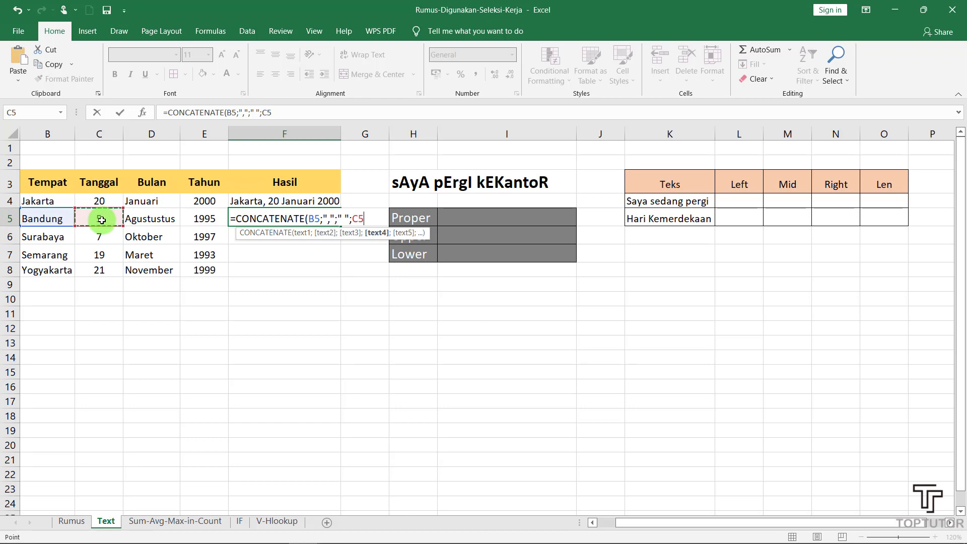
type(";")
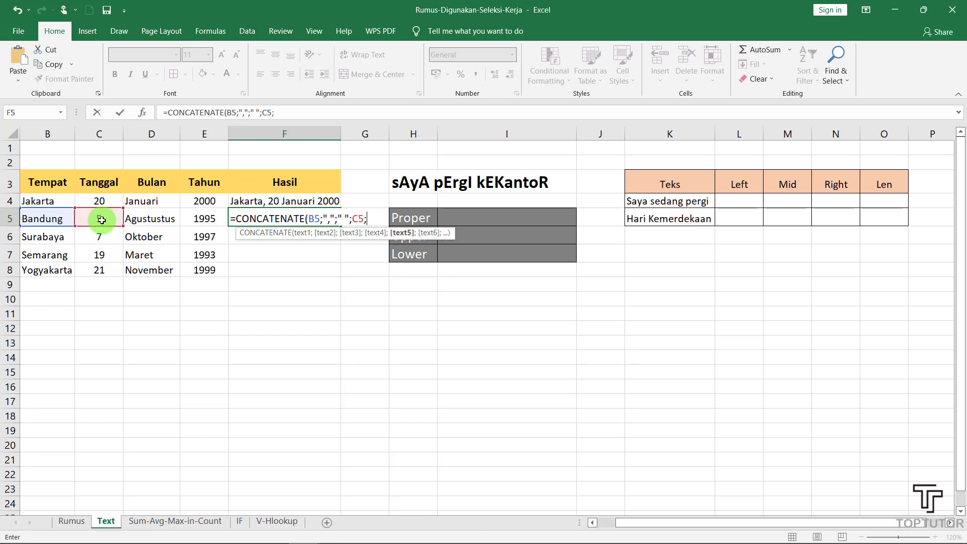
type("\" \";")
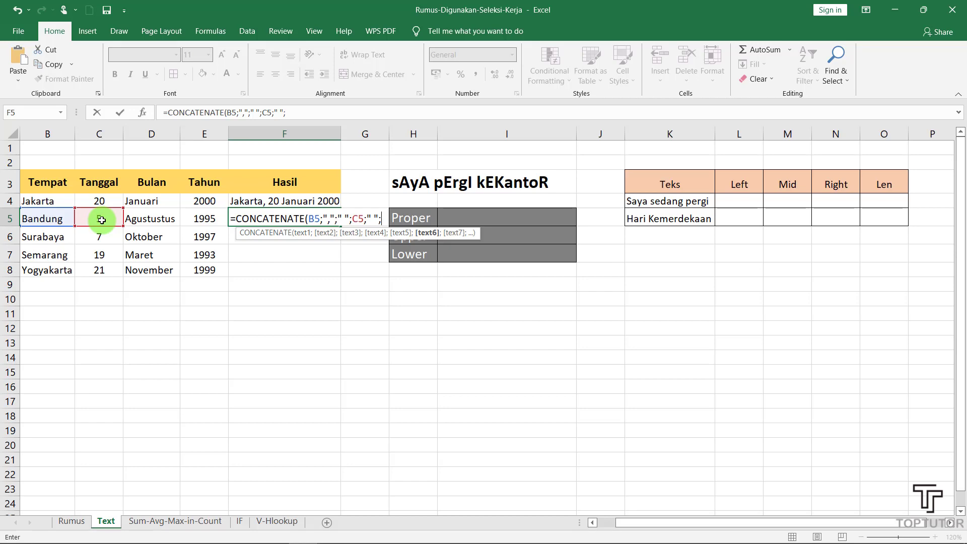
left_click(140, 219)
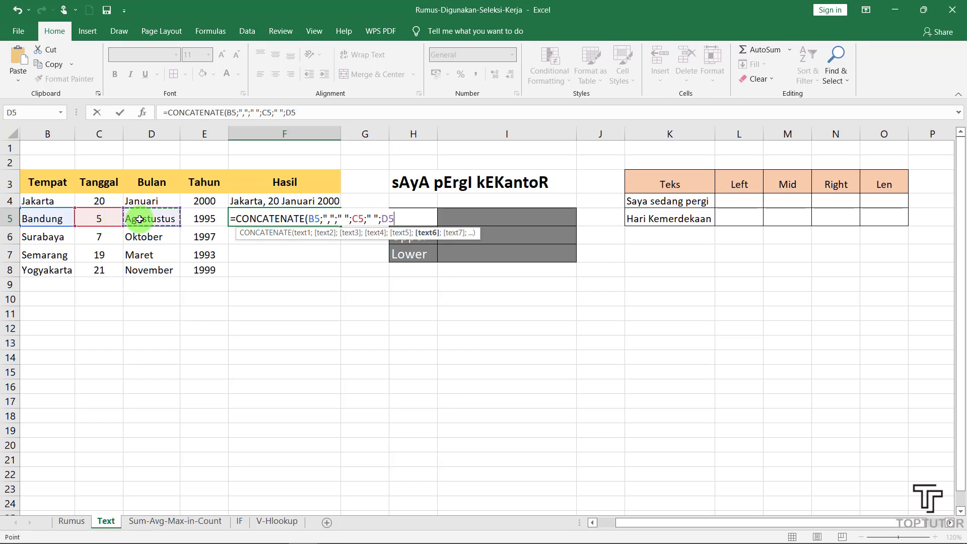
type(";")
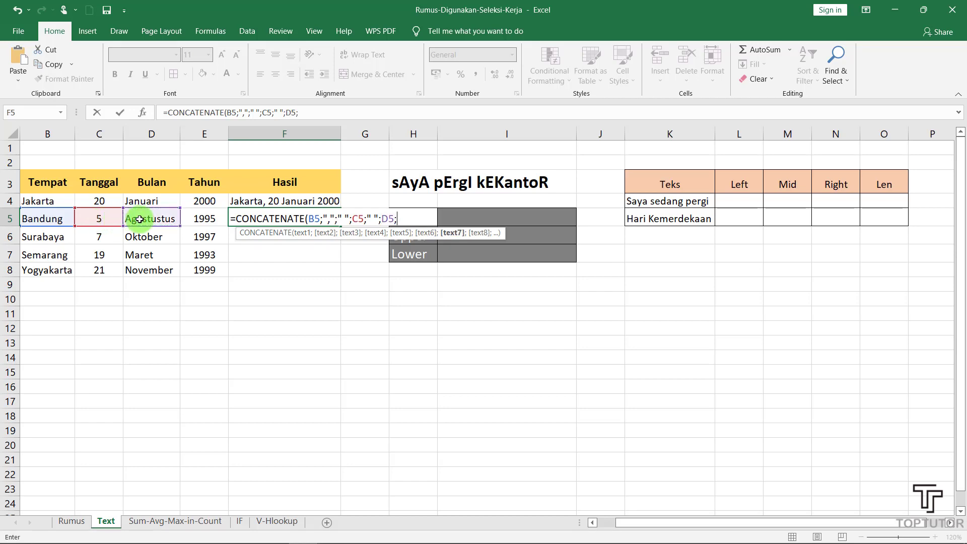
type("\" \";")
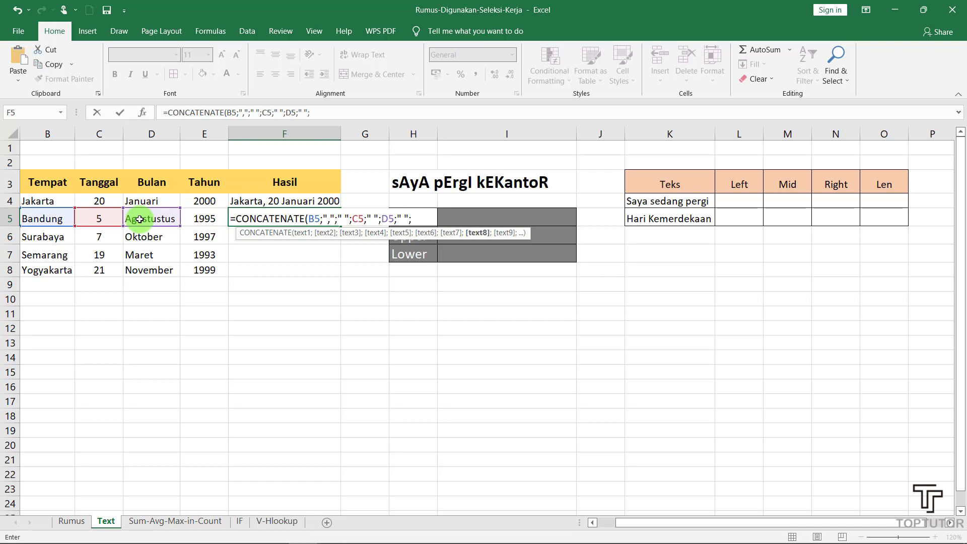
left_click(216, 223)
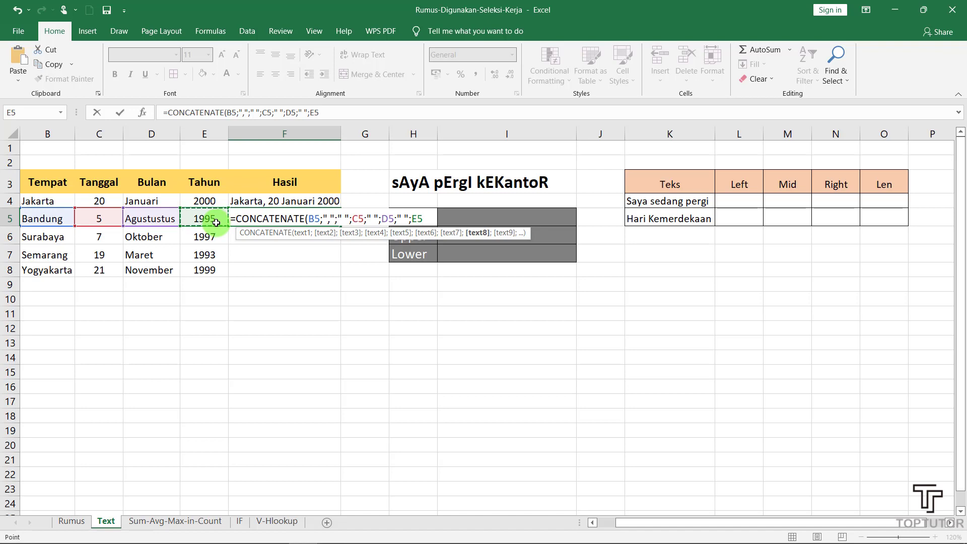
type(")")
key("Return")
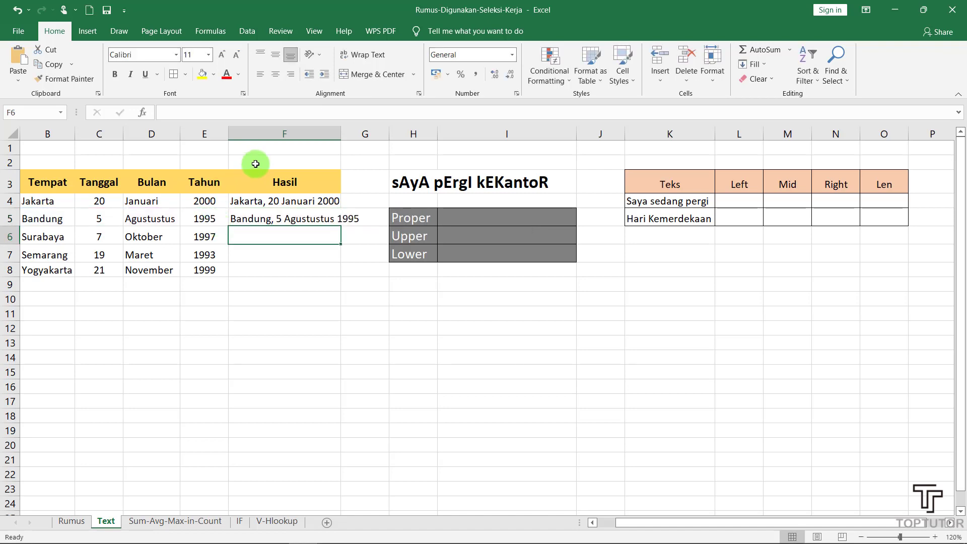
Fill the F5 CONCATENATE formula down to F8 and auto-fit the width of column F to its contents
double_click(340, 133)
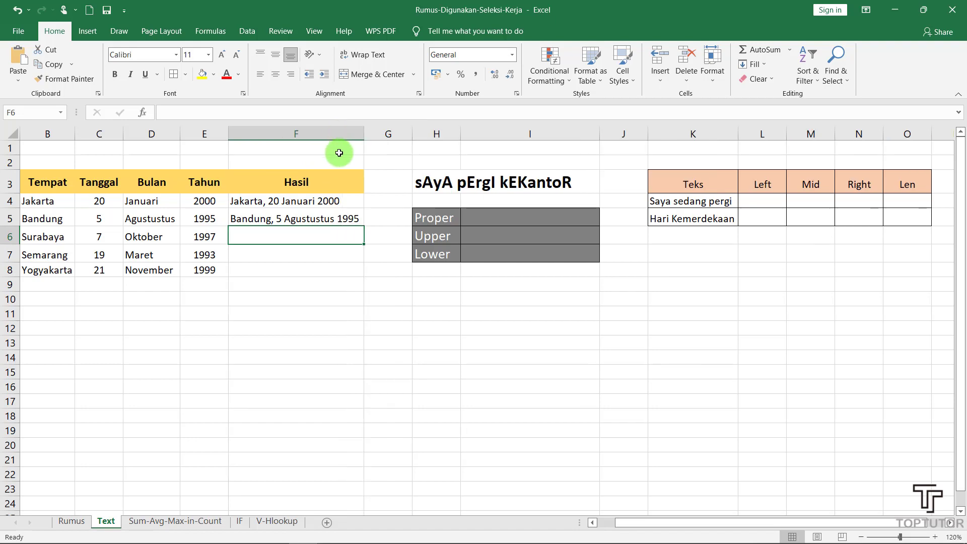
left_click(257, 219)
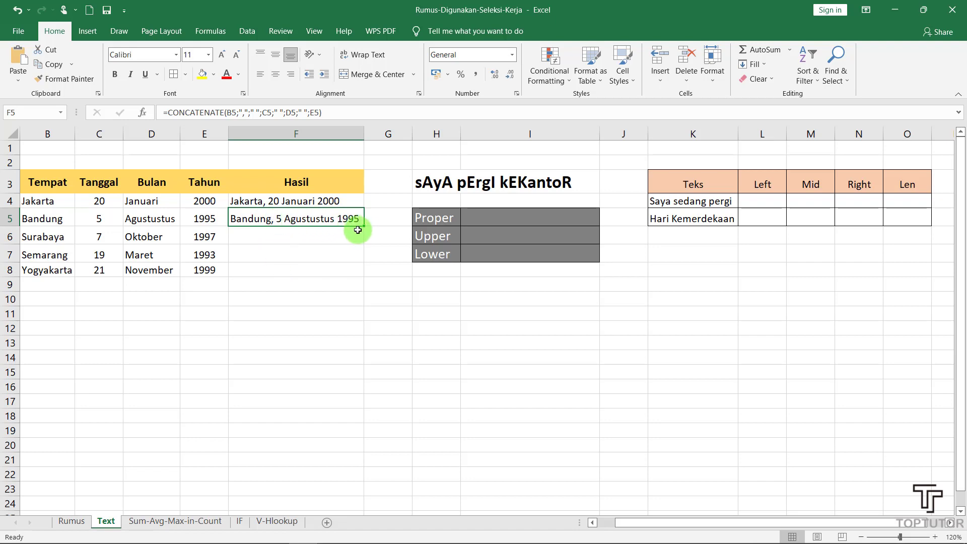
left_click_drag(364, 226, 369, 279)
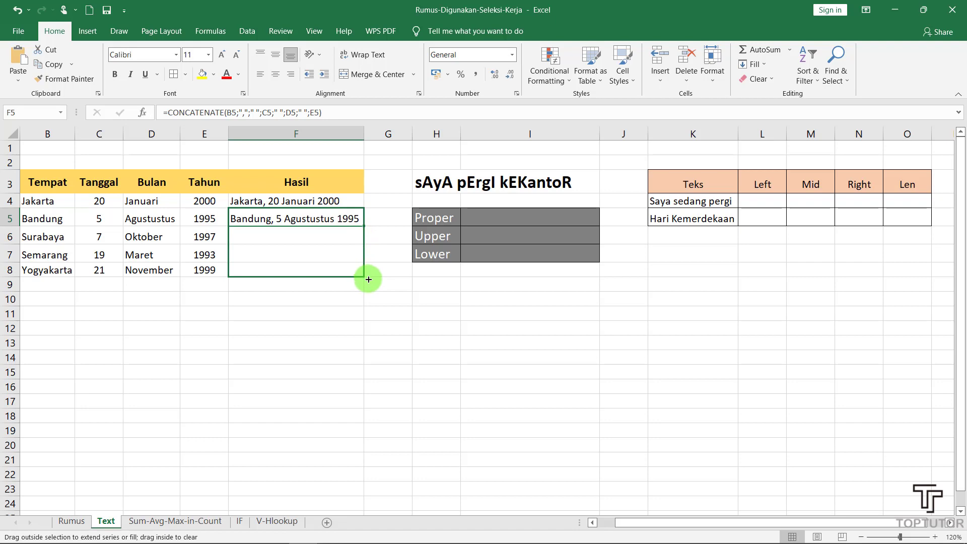
left_click_drag(369, 279, 371, 277)
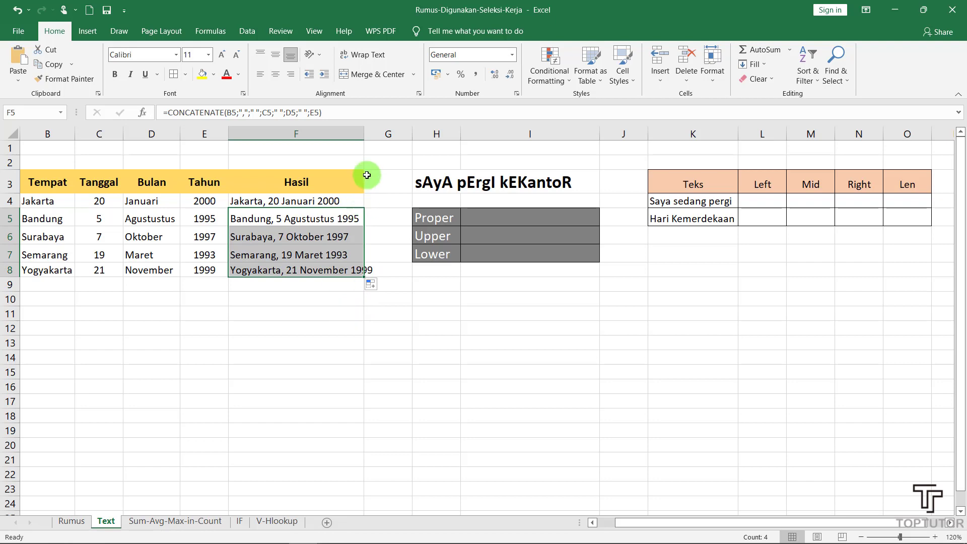
double_click(364, 133)
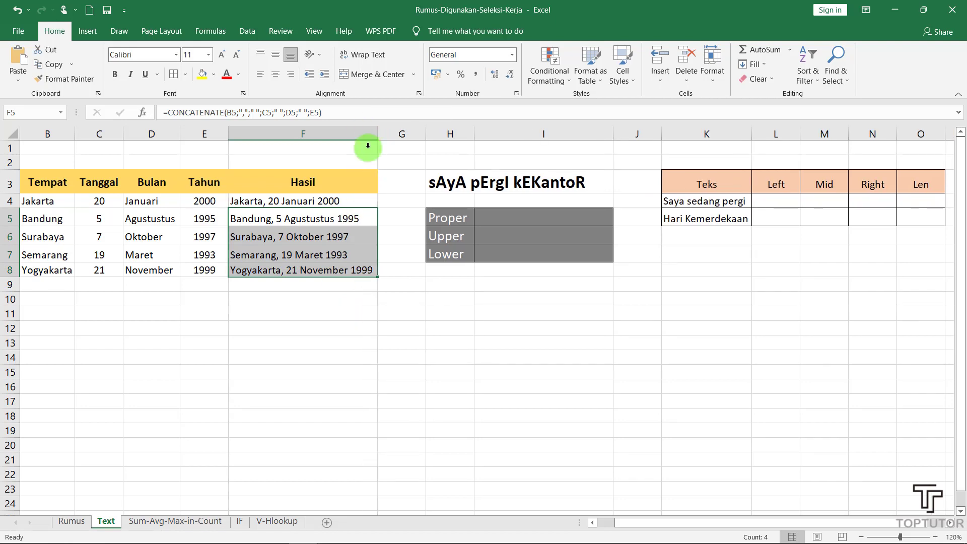
left_click(336, 314)
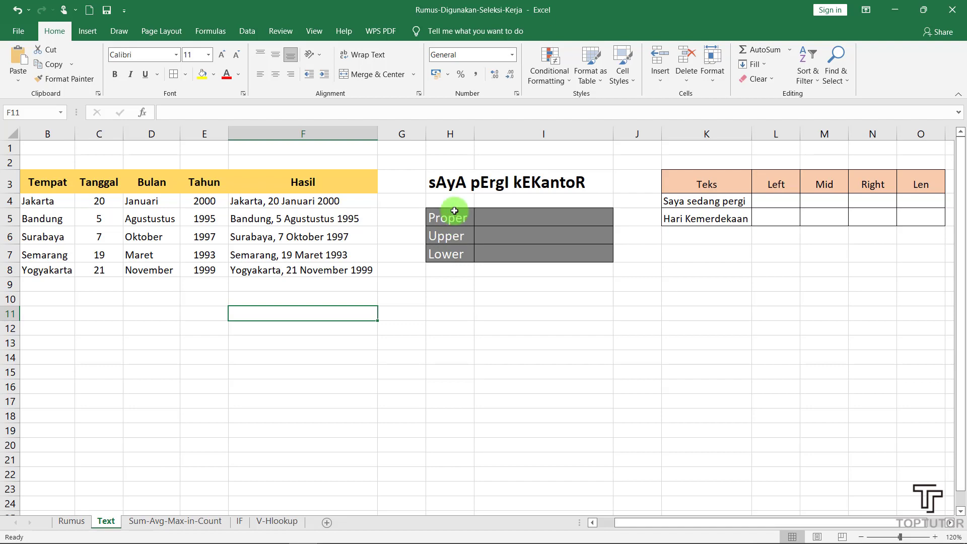
Examine the mixed-case sample text in H3 and the Proper, Upper and Lower labels in H5 to H7
left_click(451, 184)
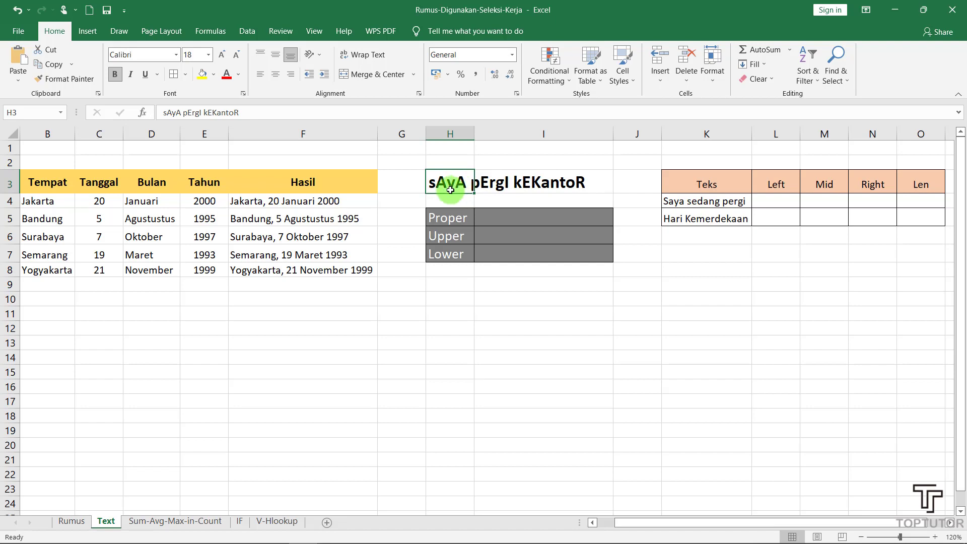
left_click(509, 186)
left_click(425, 186)
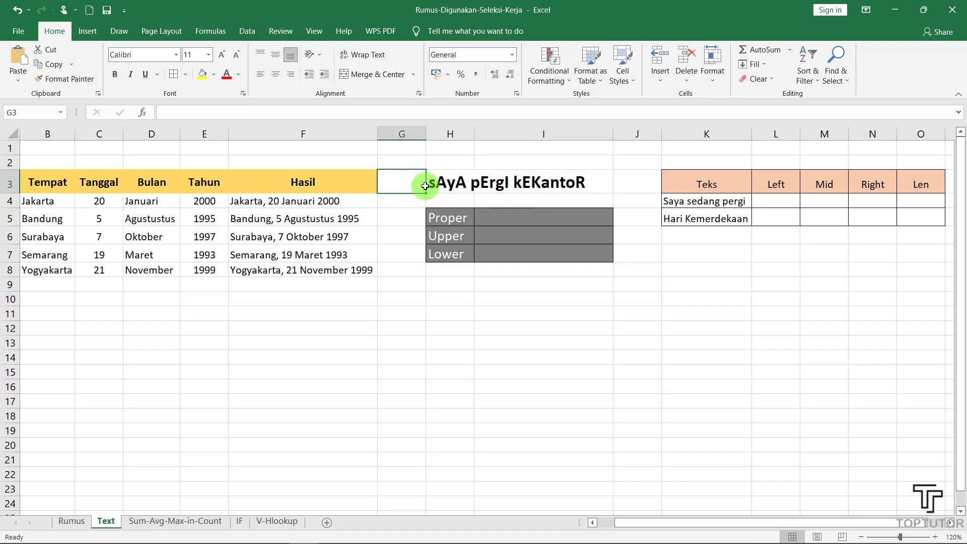
left_click(450, 179)
left_click(450, 218)
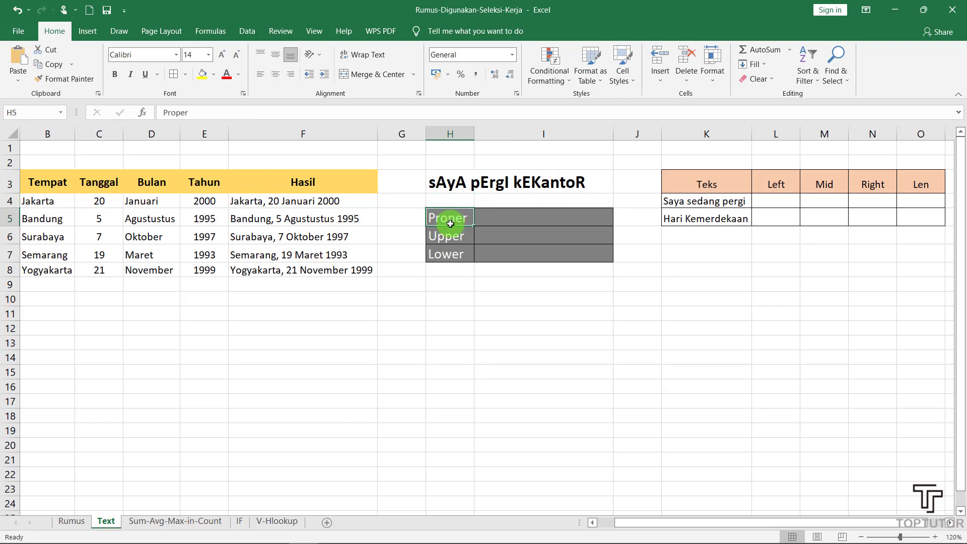
left_click(447, 235)
left_click(449, 256)
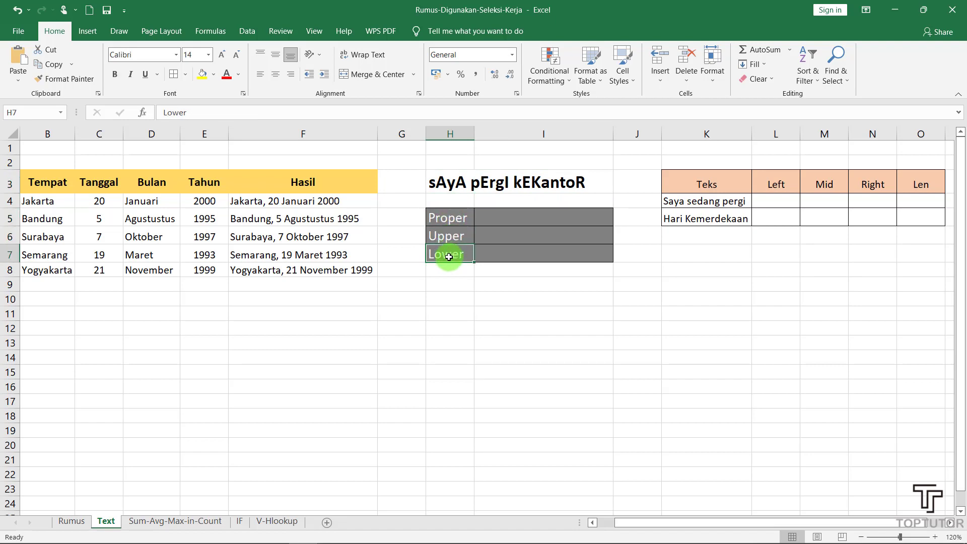
left_click(442, 218)
Enter a PROPER formula in cell I5 that converts the text in H3
left_click(483, 217)
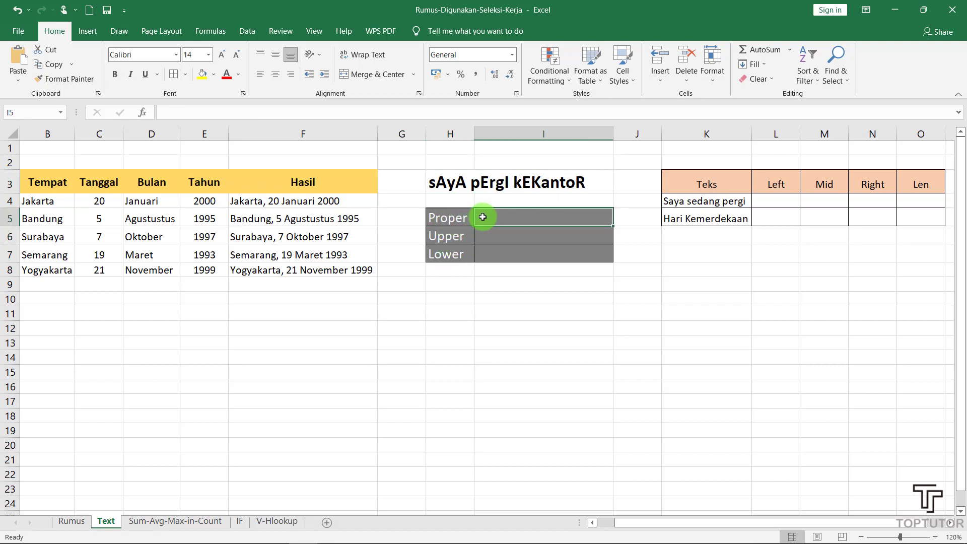
type("=")
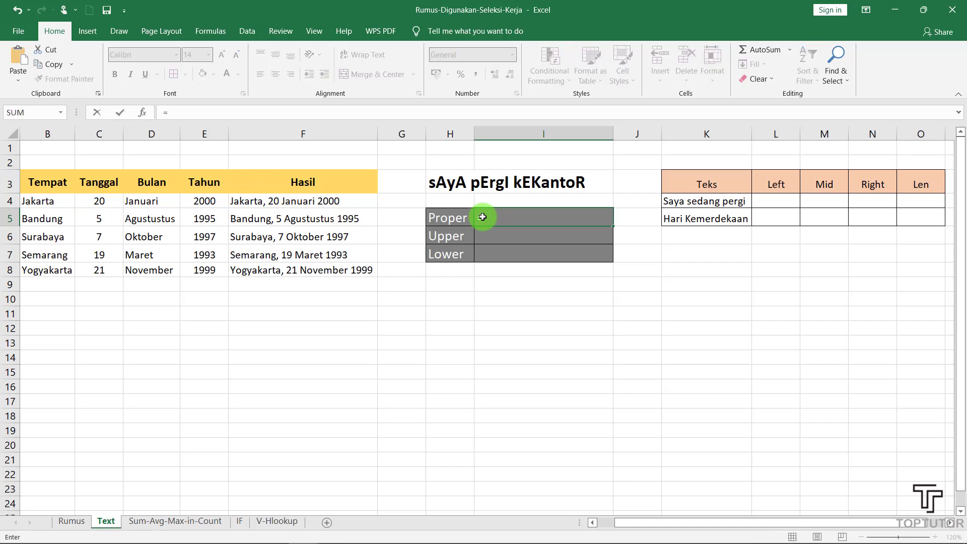
type("prop")
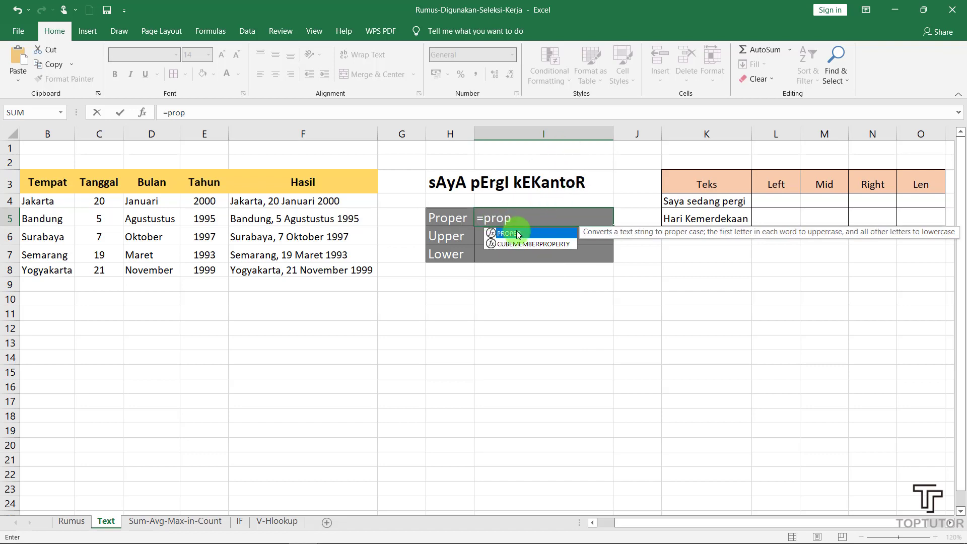
double_click(518, 234)
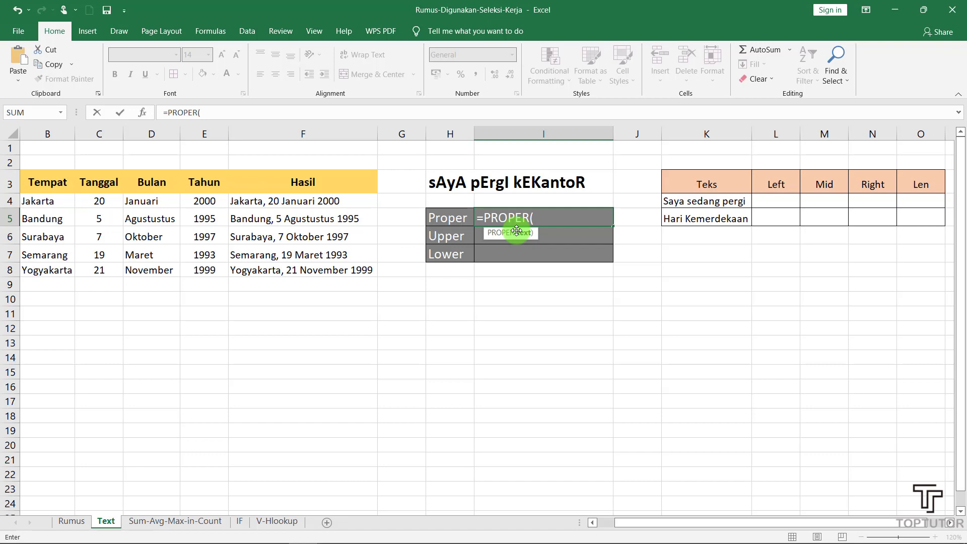
left_click(448, 181)
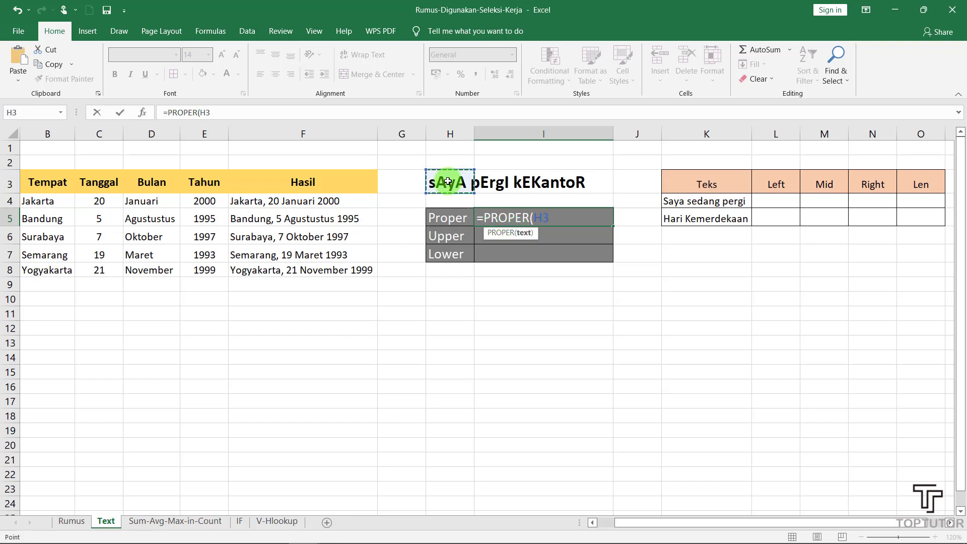
type(")")
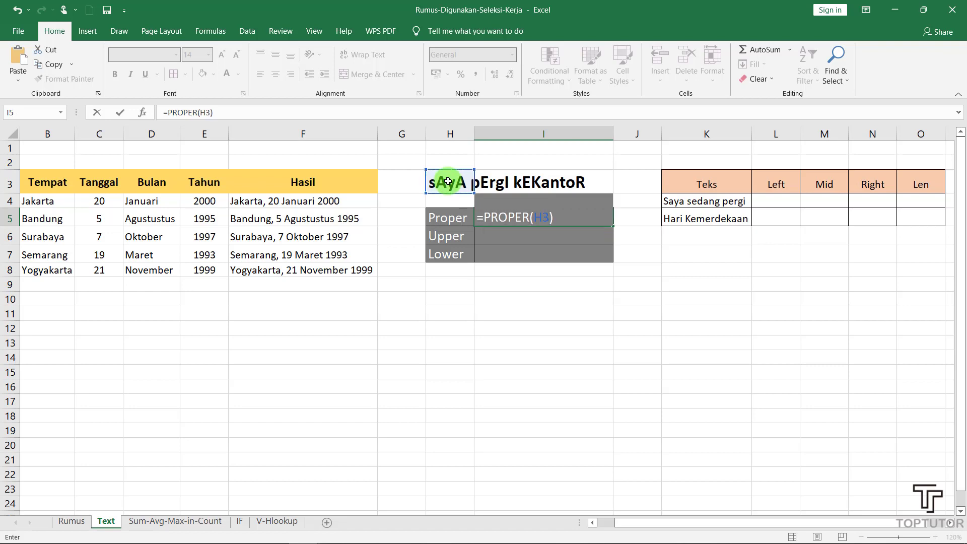
key("Return")
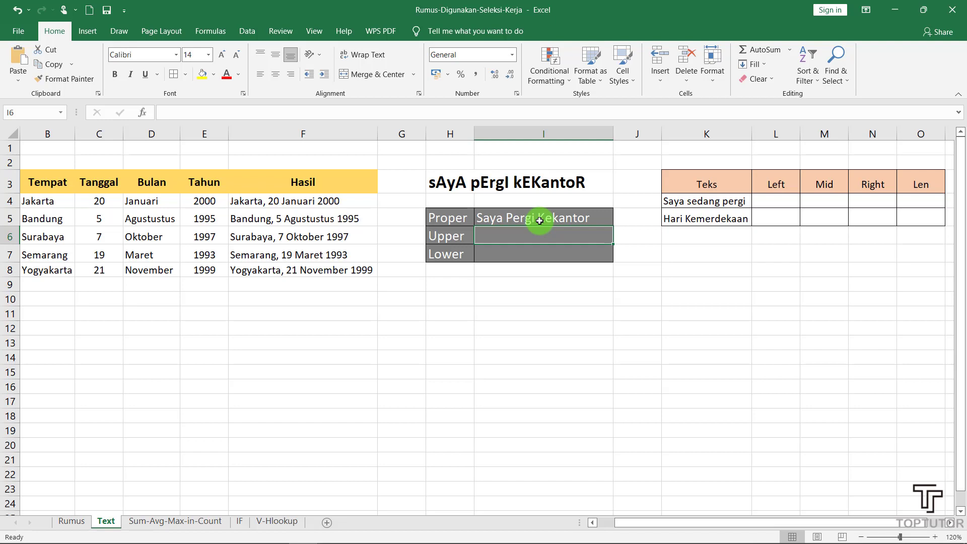
Enter an UPPER formula in cell I6 that converts the text in H3
type("=")
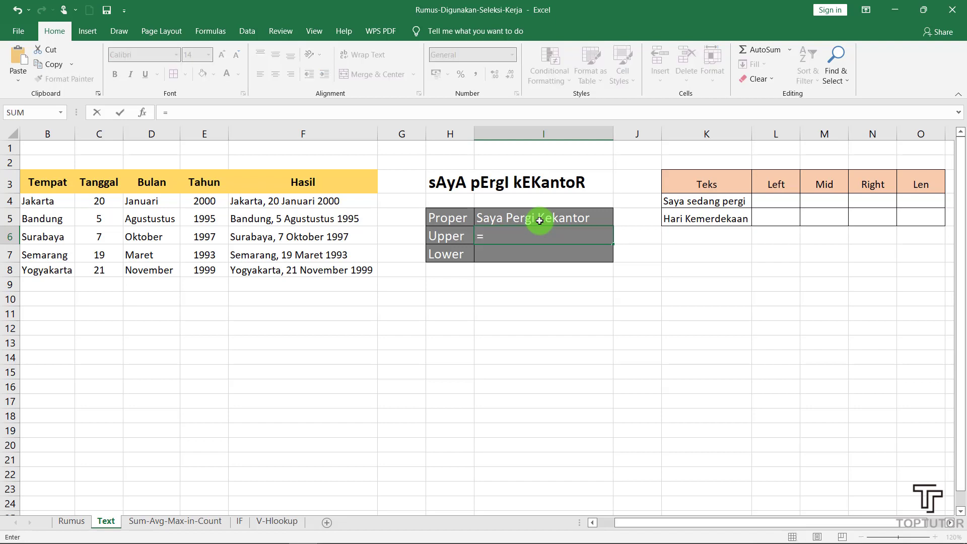
type("uppe")
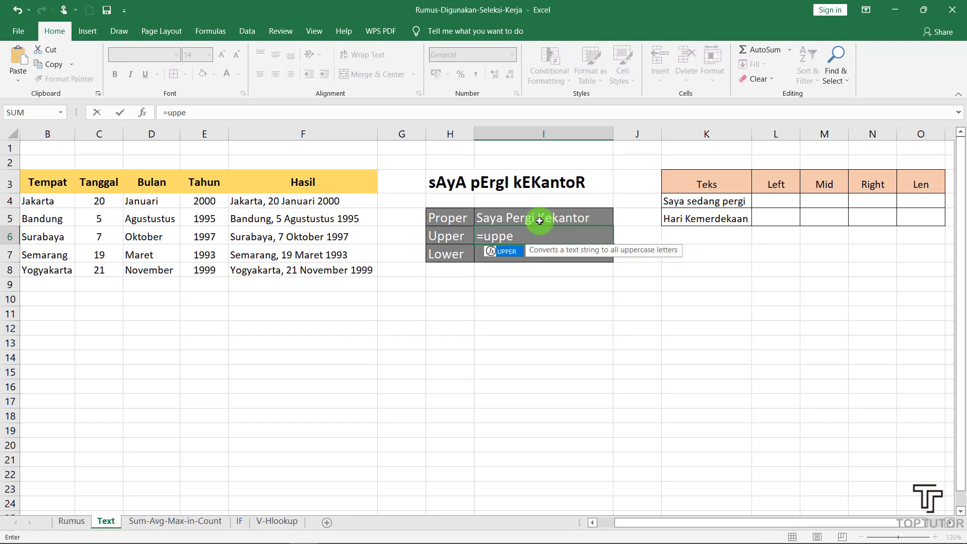
type("r")
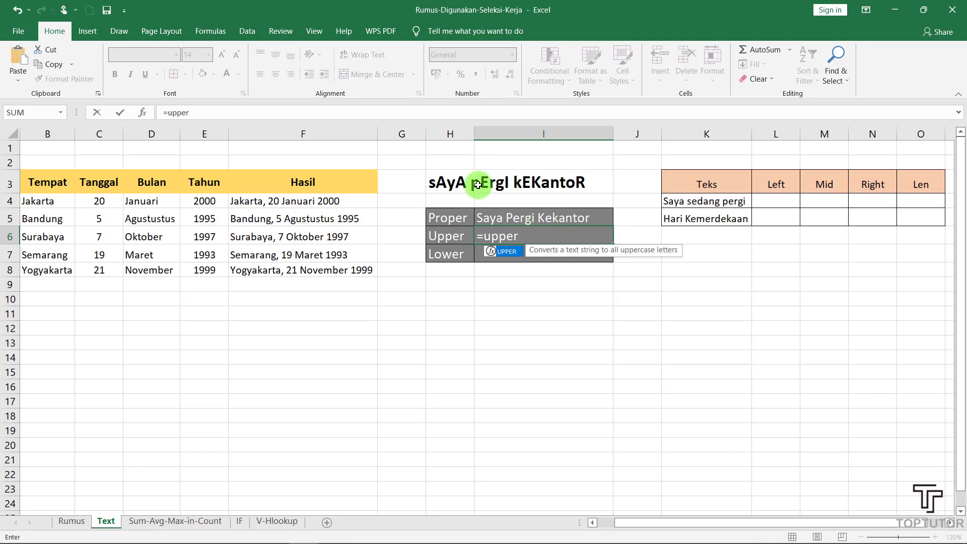
double_click(505, 250)
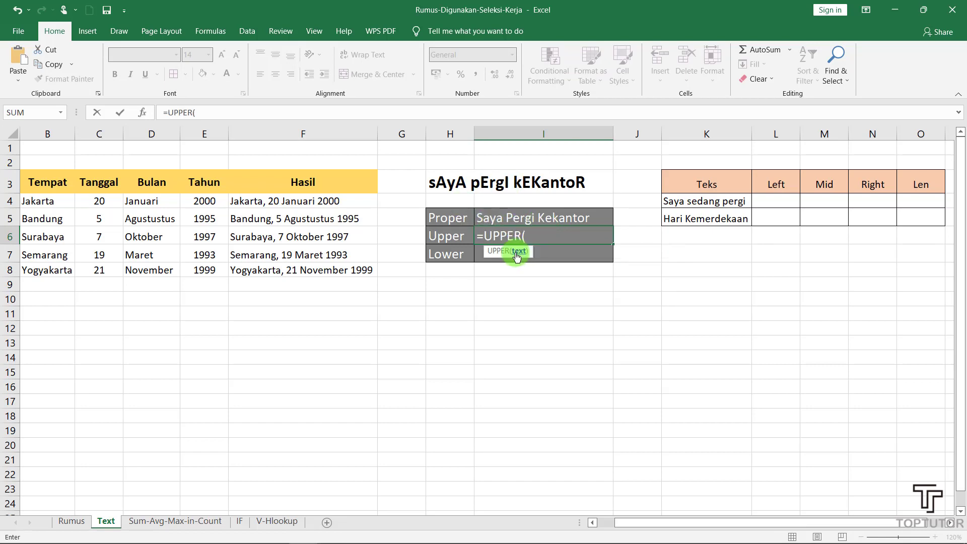
left_click(447, 182)
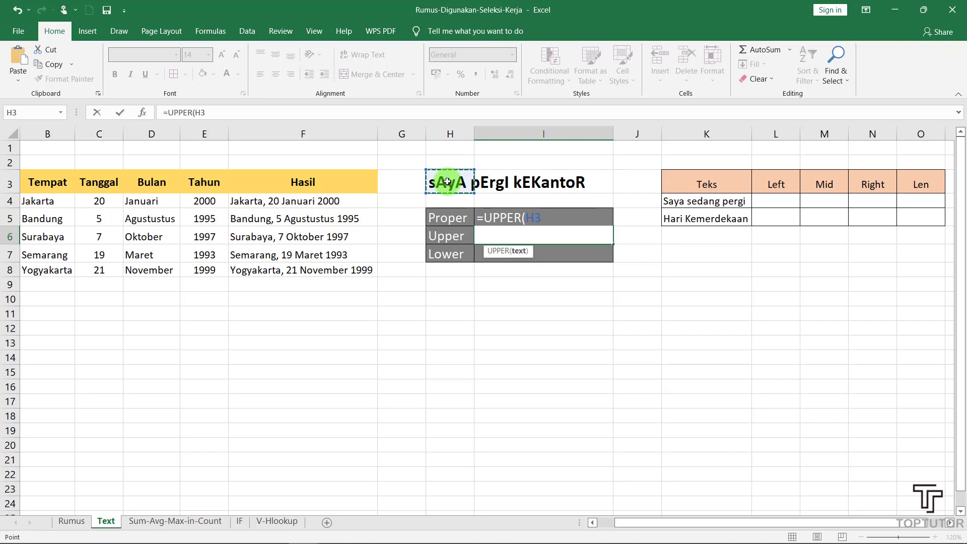
type(")")
key("Return")
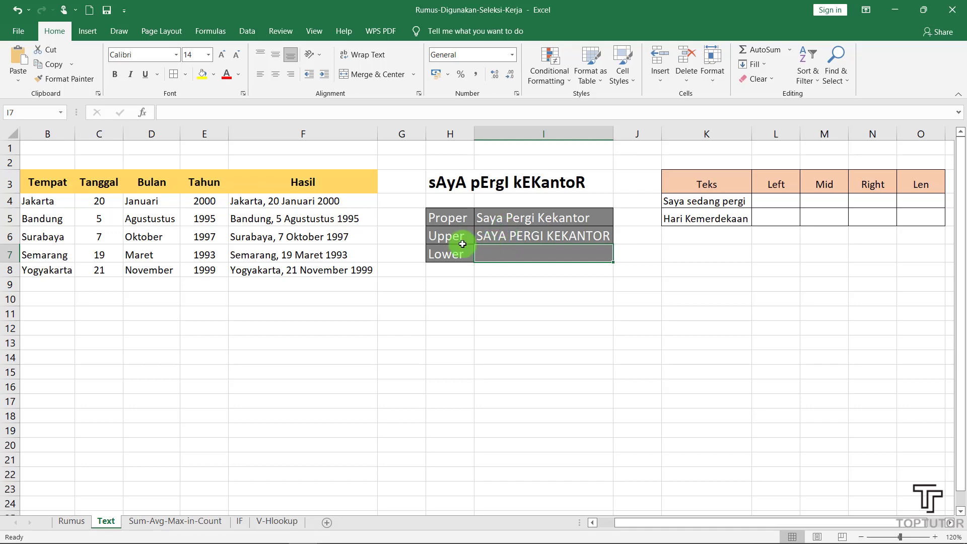
Enter a LOWER formula in cell I7 that converts the text in H3
left_click(458, 183)
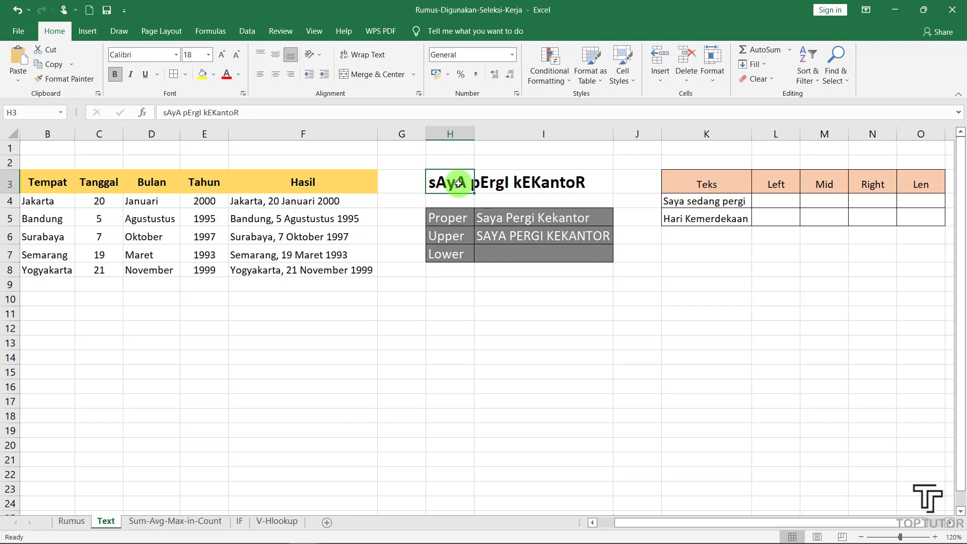
left_click(479, 253)
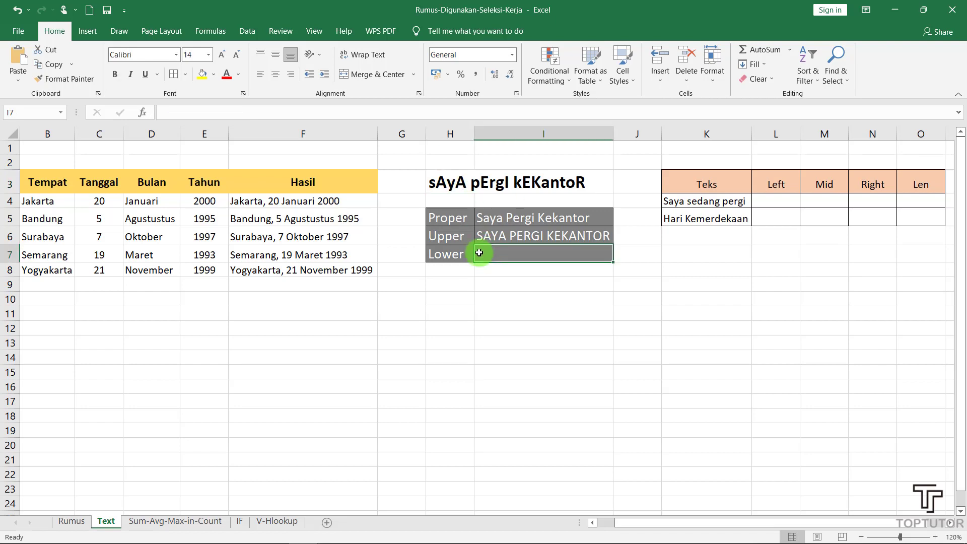
type("=lower")
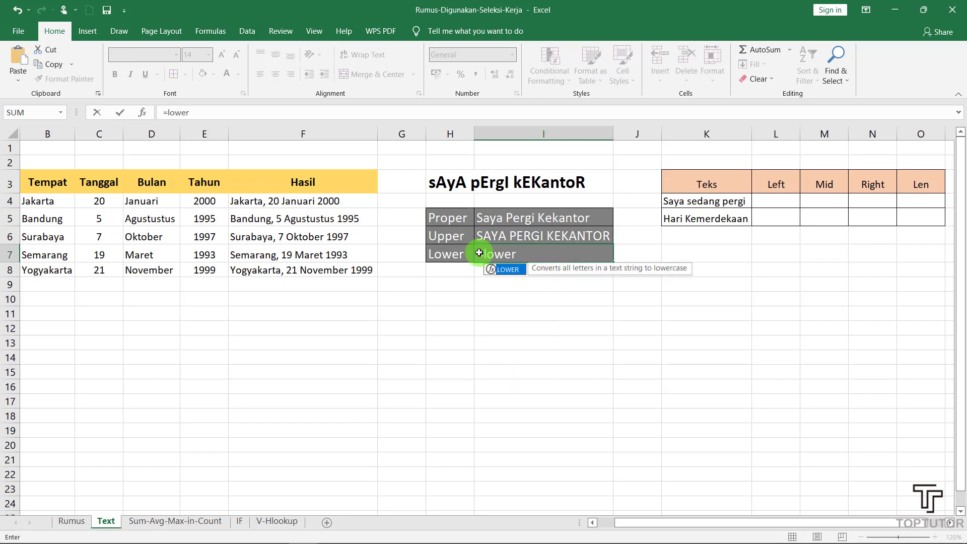
double_click(511, 269)
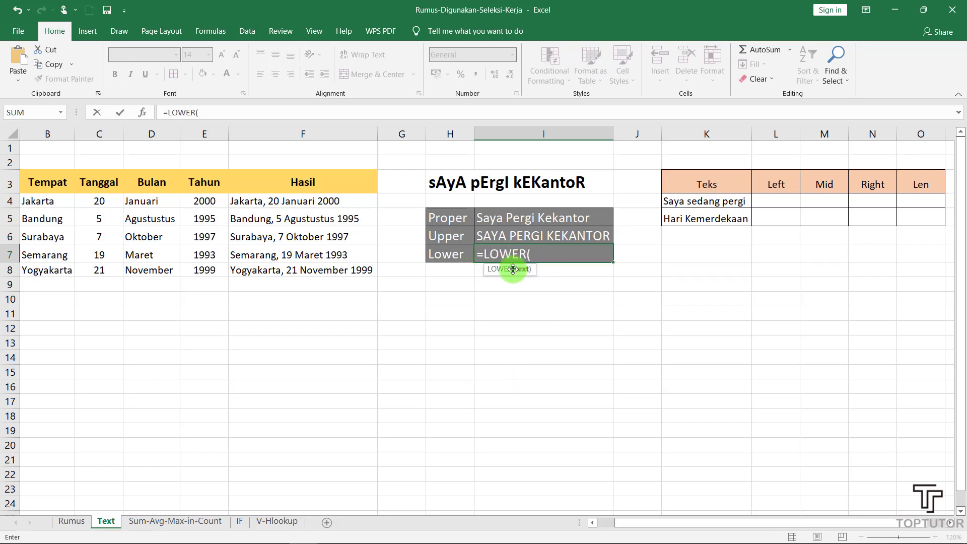
left_click(438, 182)
type(")")
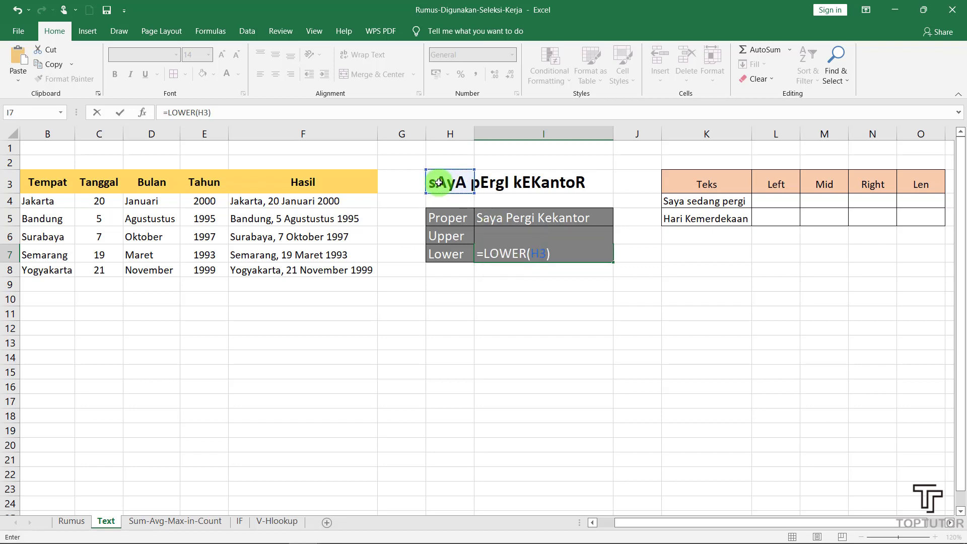
key("Return")
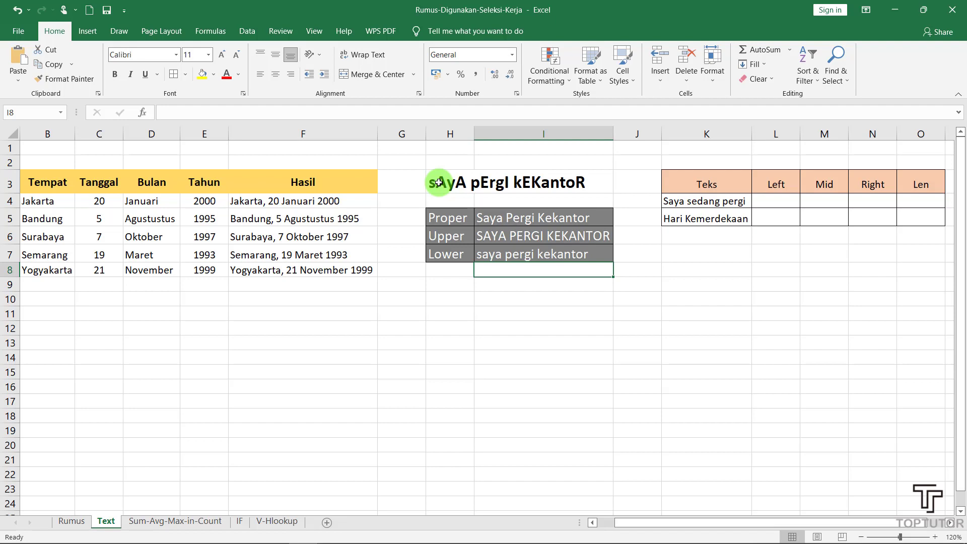
left_click(950, 524)
left_click(950, 524)
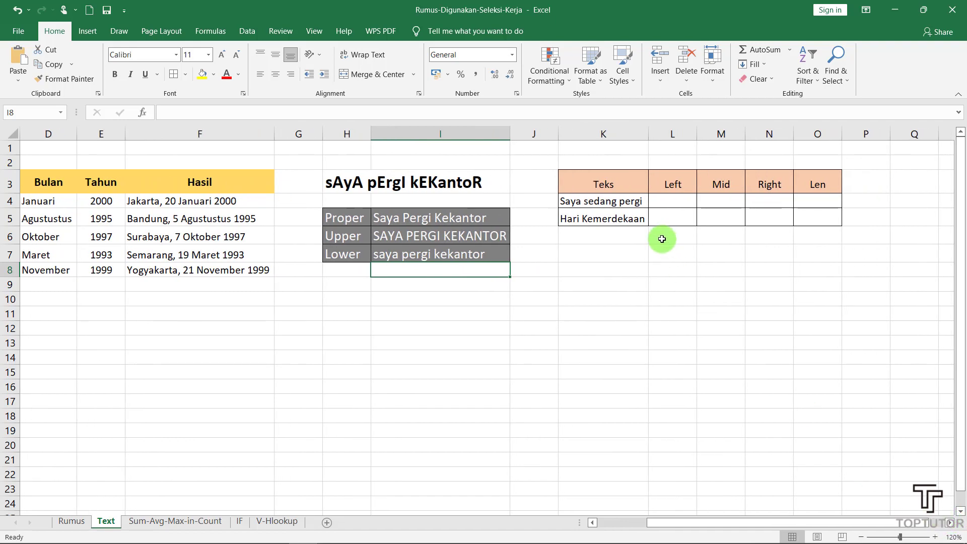
left_click(670, 185)
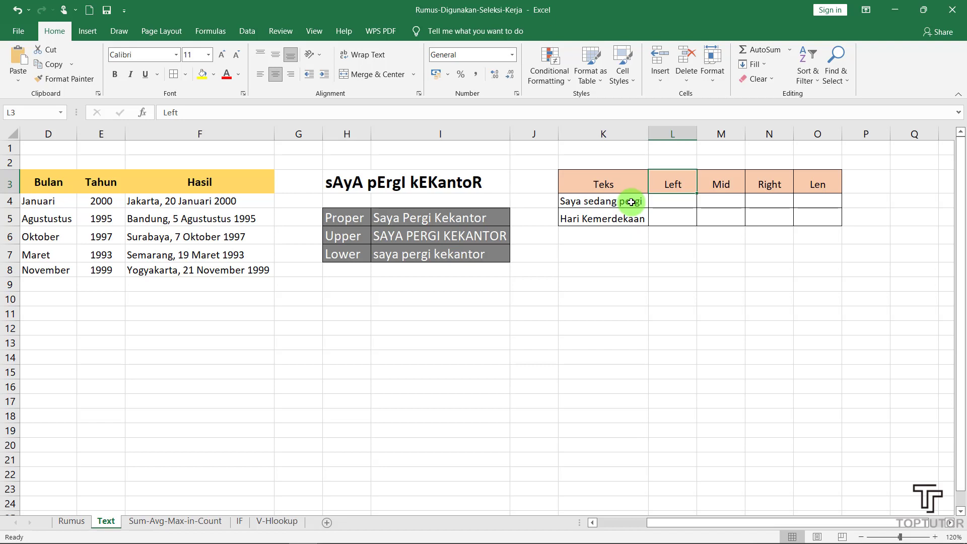
type("=")
key("BackSpace")
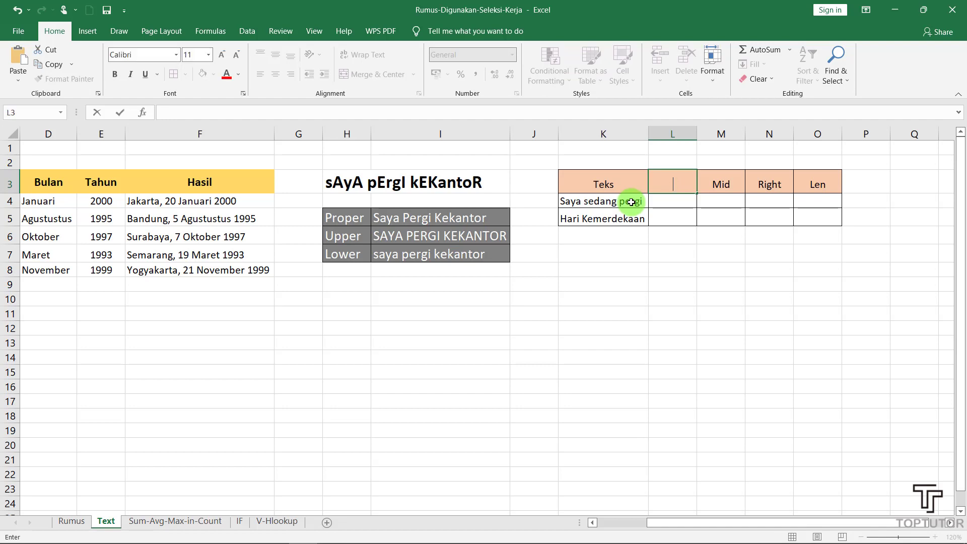
key("Escape")
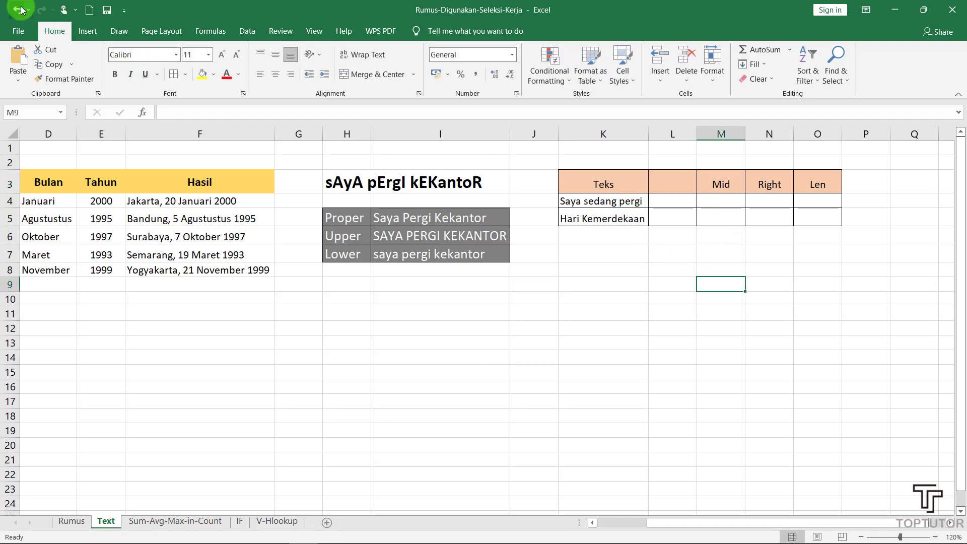
Enter a LEFT formula in cell L4 that extracts the first 4 characters of the text in K4
left_click(654, 201)
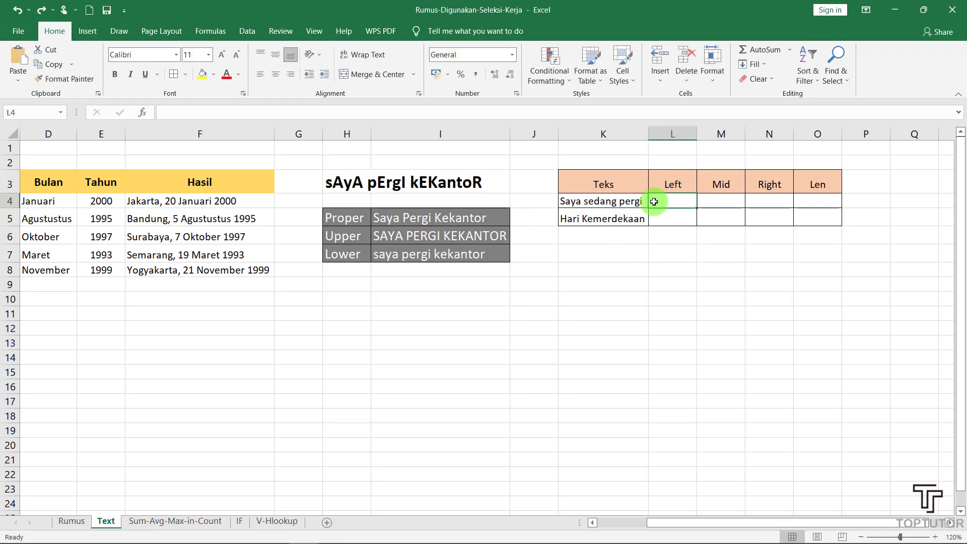
double_click(654, 202)
type("=")
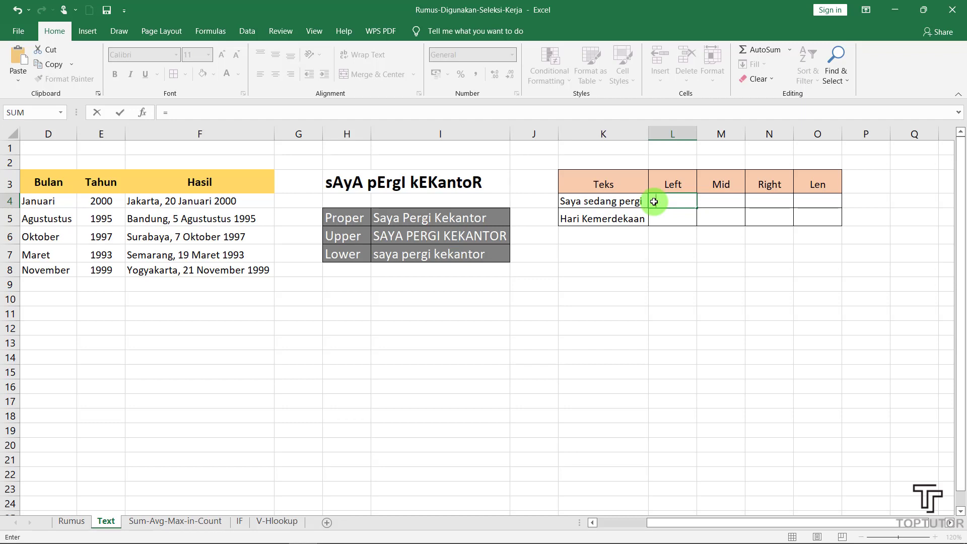
type("left")
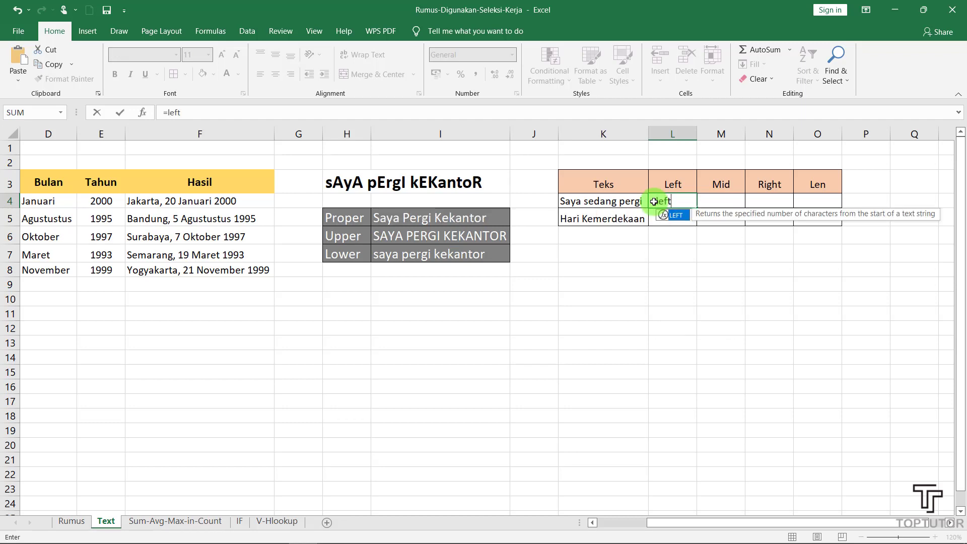
double_click(681, 217)
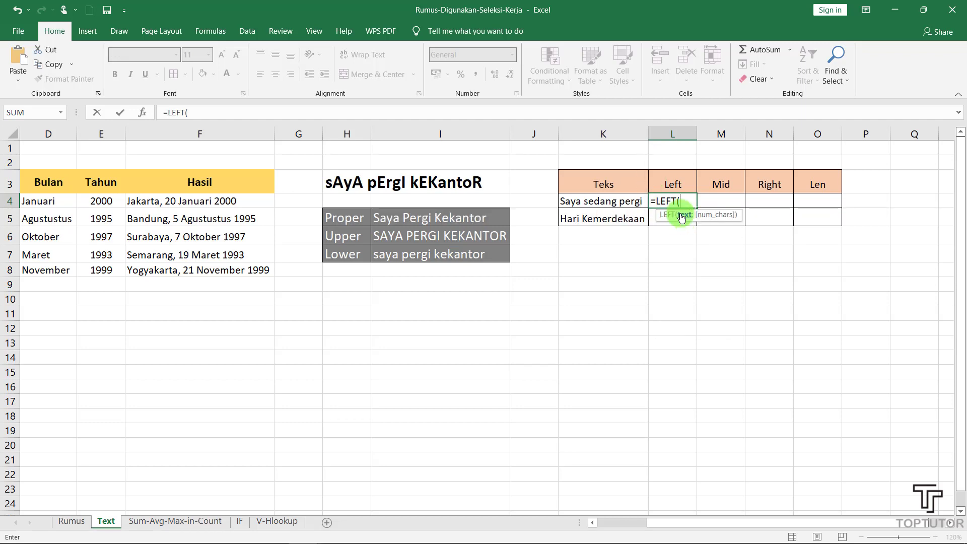
left_click(605, 200)
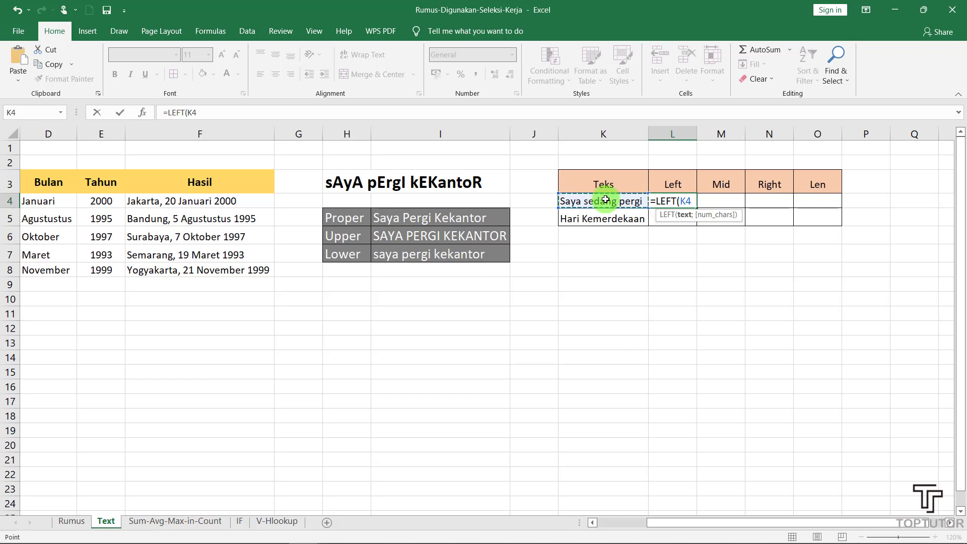
type(";4")
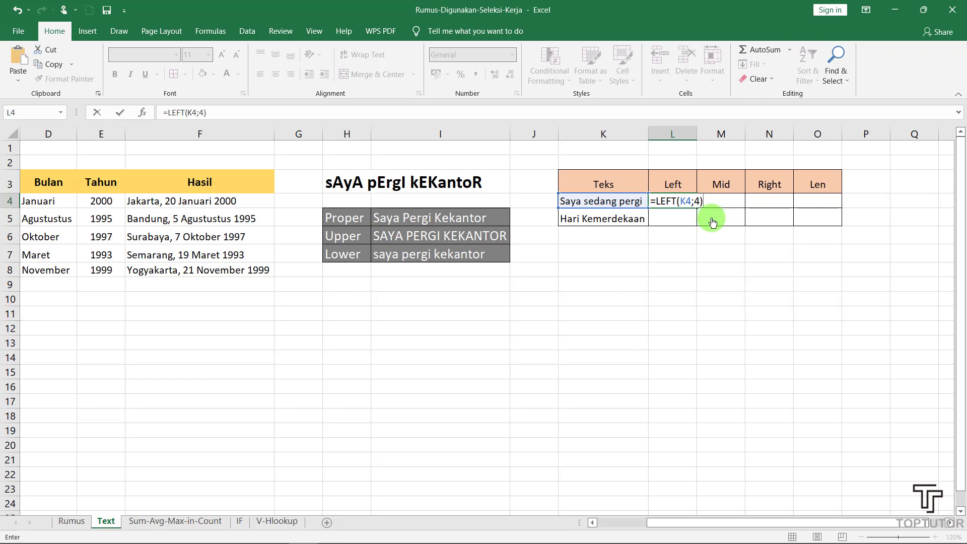
key("Return")
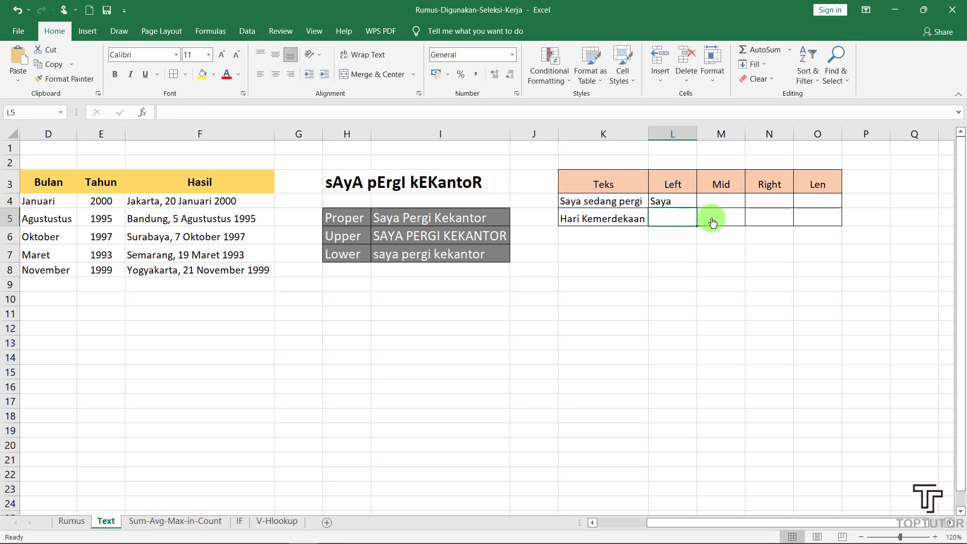
Review the arguments of the LEFT formula in cell L4 without changing them
left_click(673, 196)
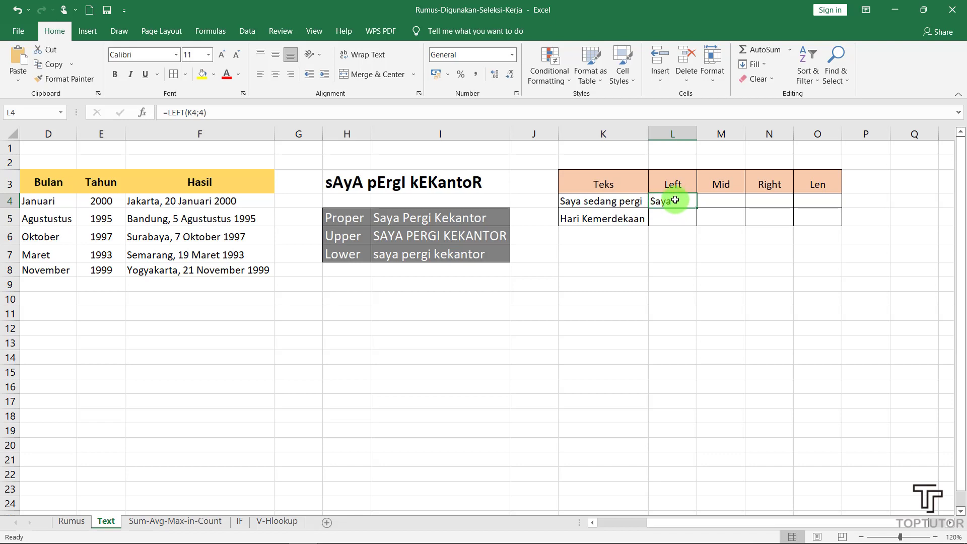
double_click(675, 200)
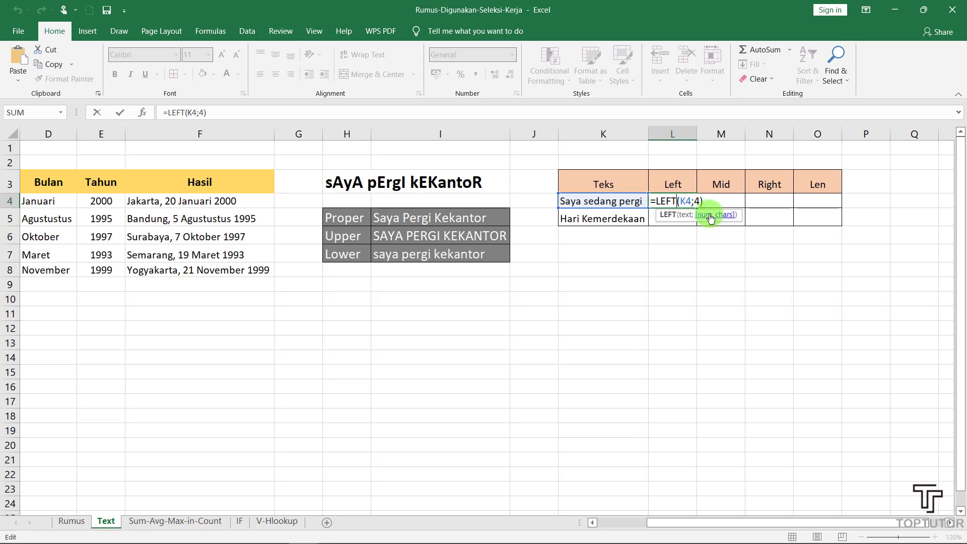
key("Return")
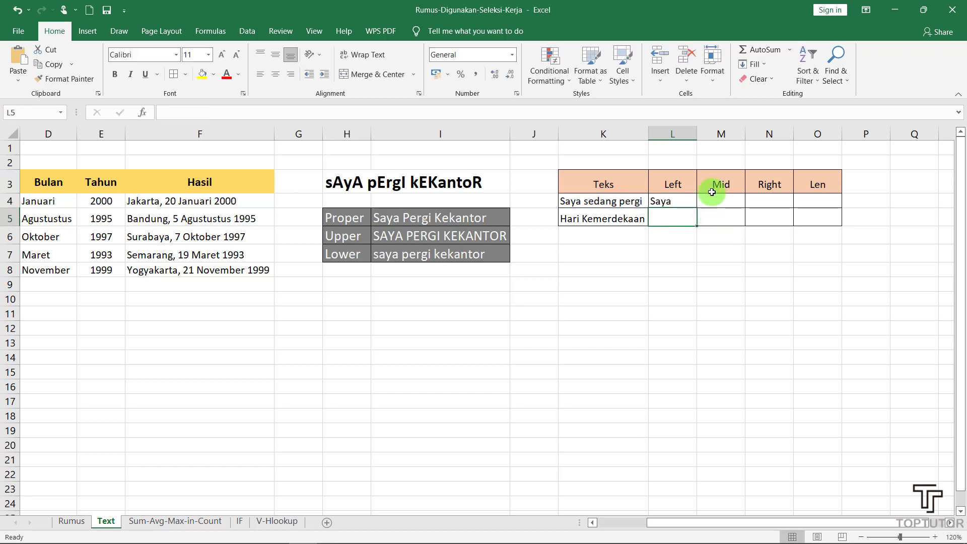
Enter a MID formula in cell M4 that extracts 6 characters from K4, starting at character 6
left_click(715, 199)
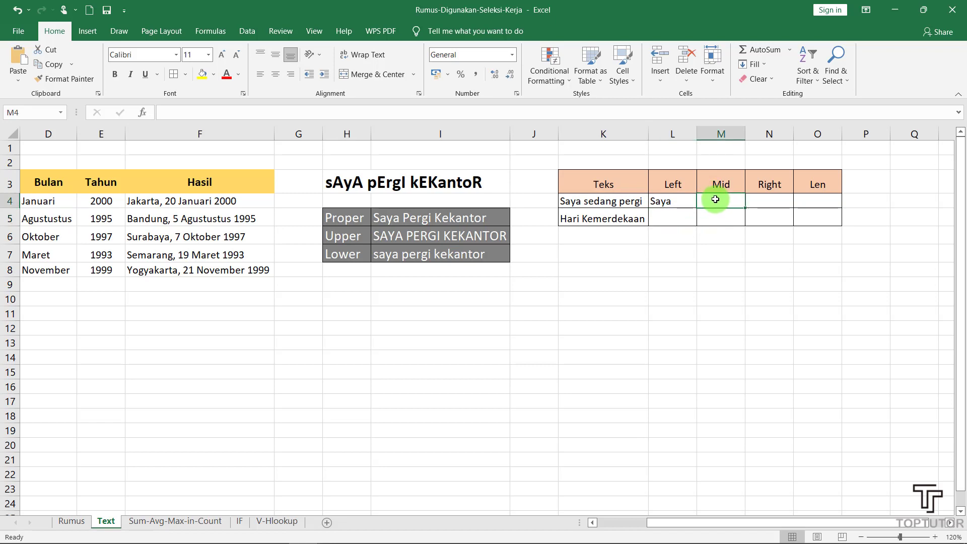
type("=mi")
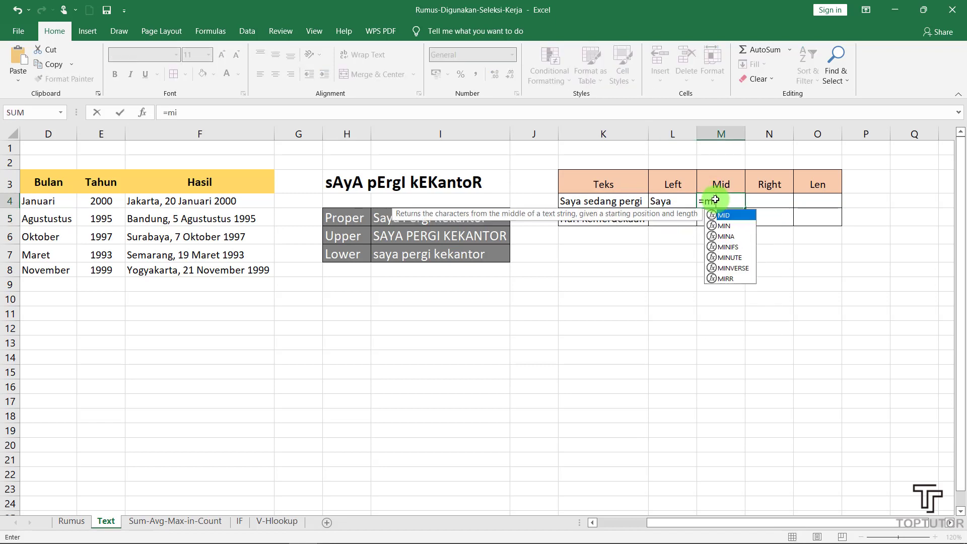
type("d(")
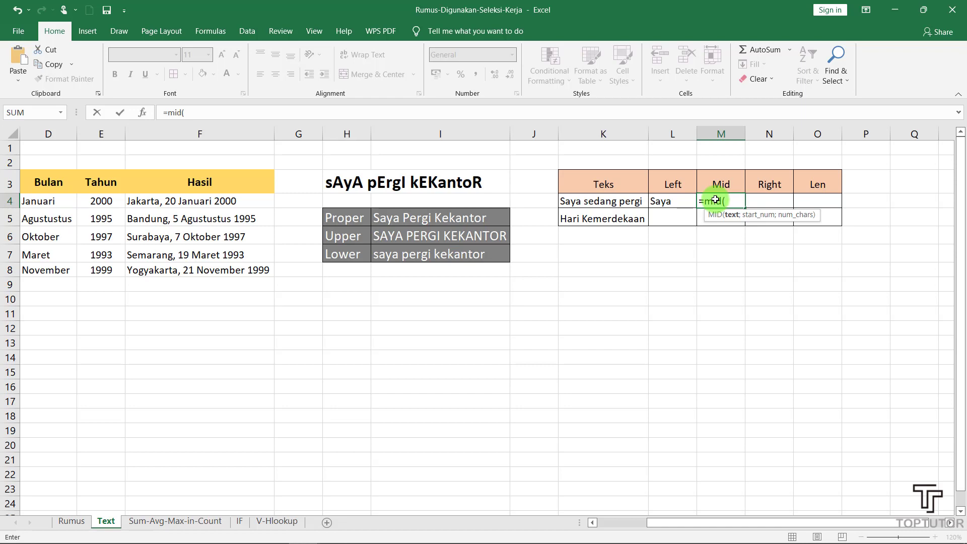
left_click(621, 201)
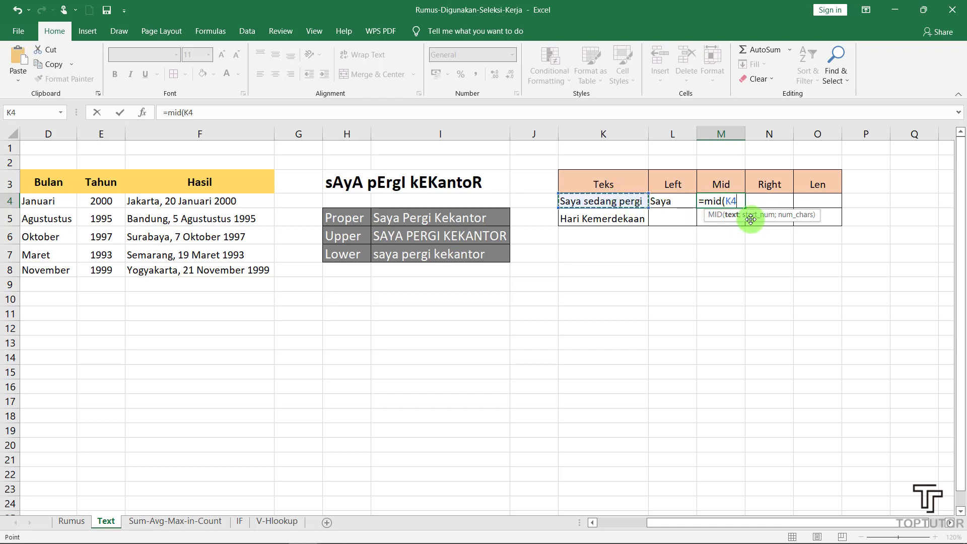
type(";")
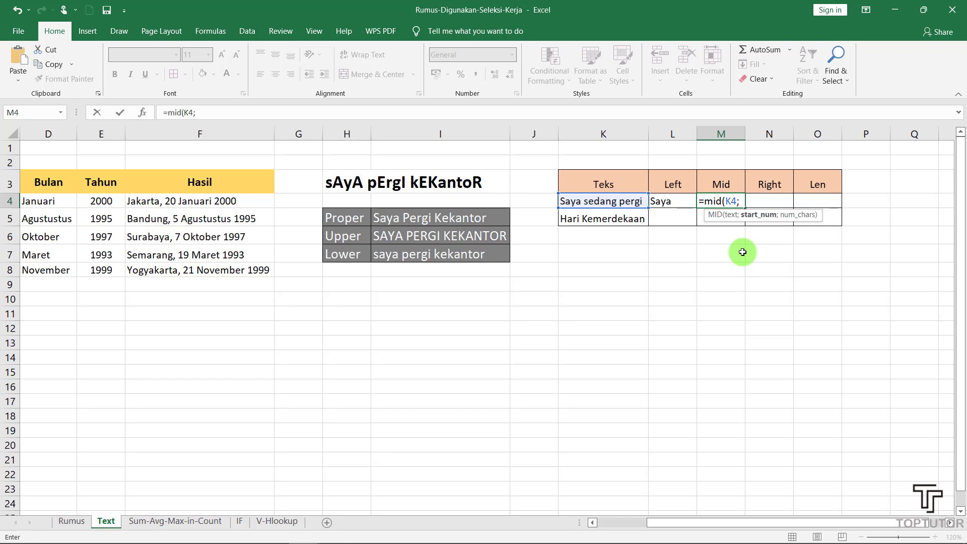
type("6")
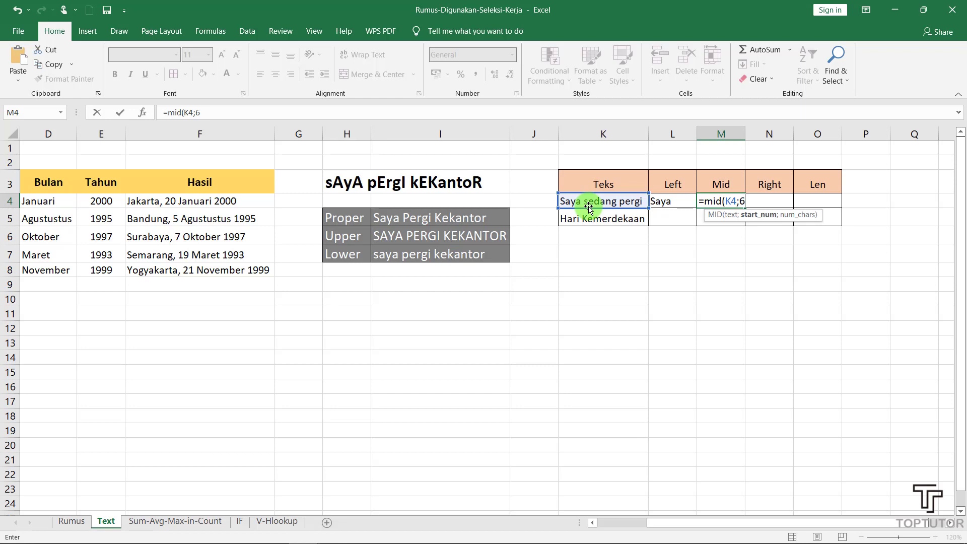
type(";")
type("6)")
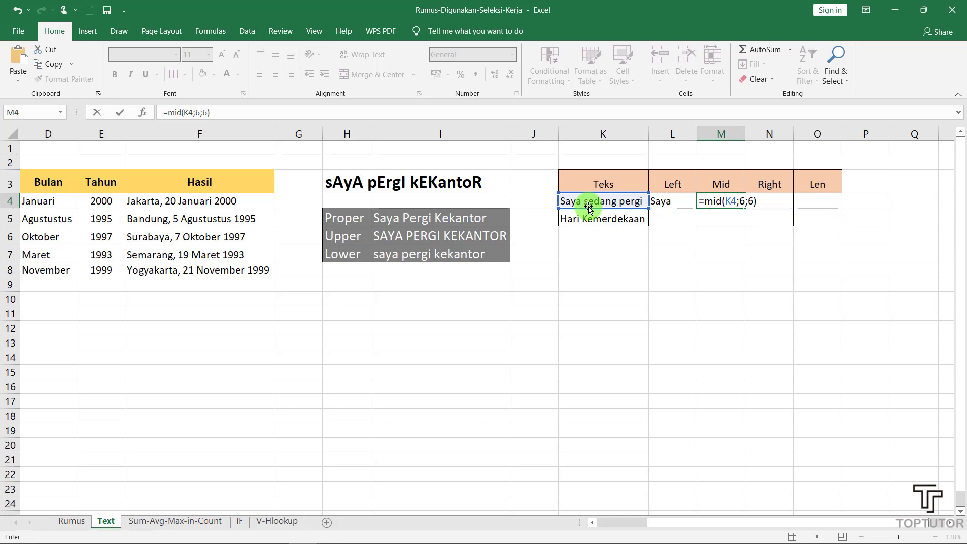
key("Return")
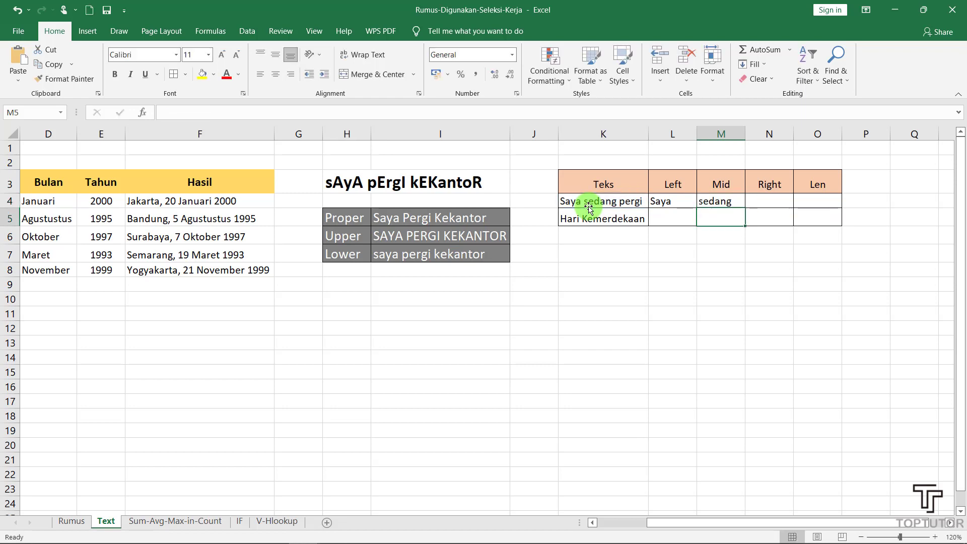
left_click(731, 201)
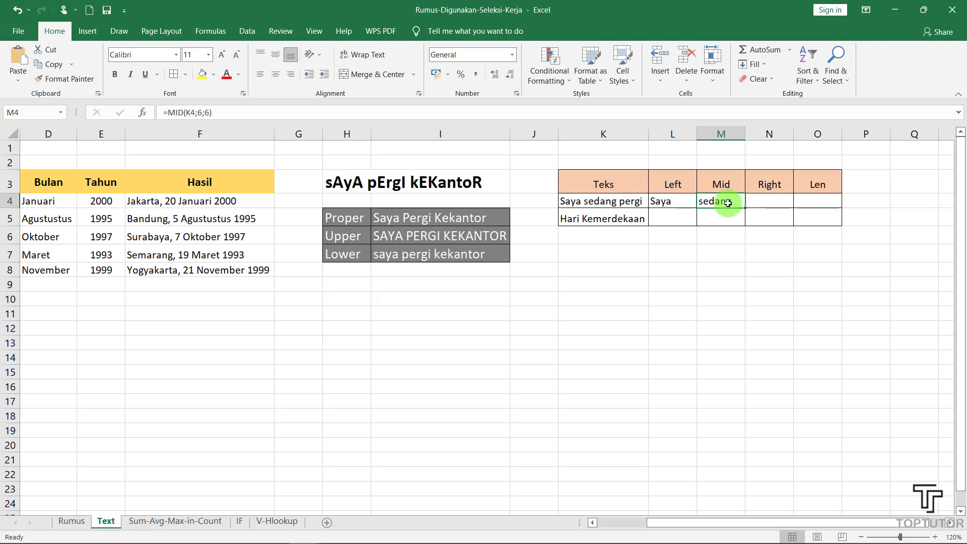
Enter a RIGHT formula in cell N4 that extracts the last 5 characters of the text in K4
left_click(761, 201)
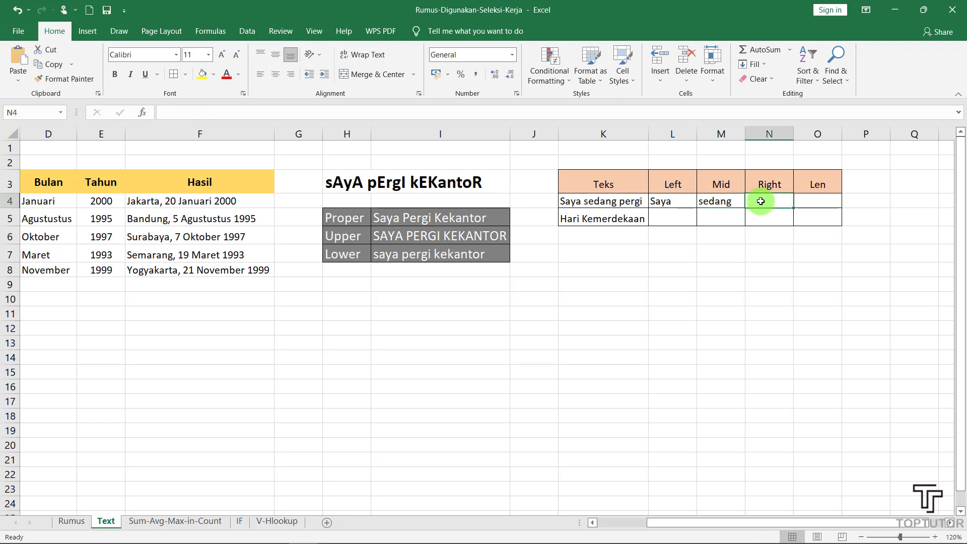
type("=r")
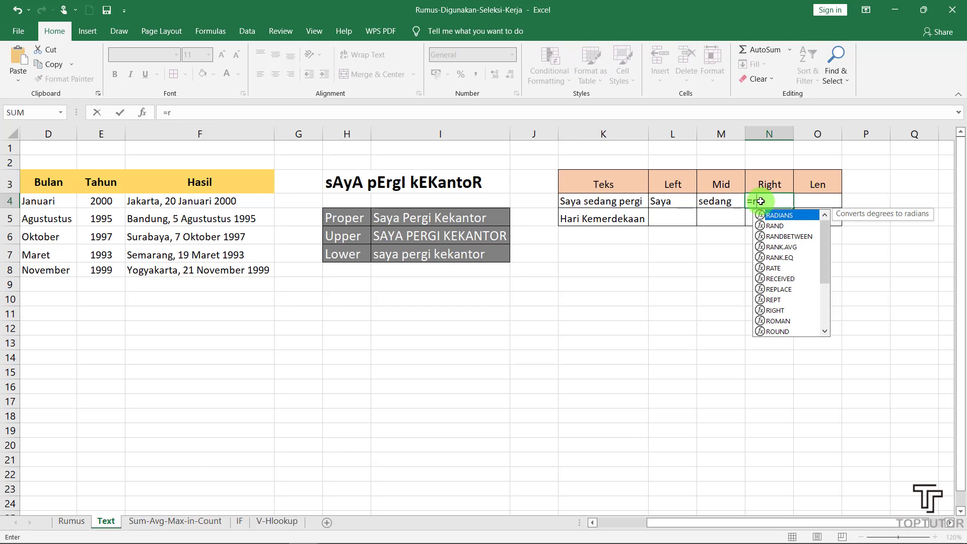
type("igh")
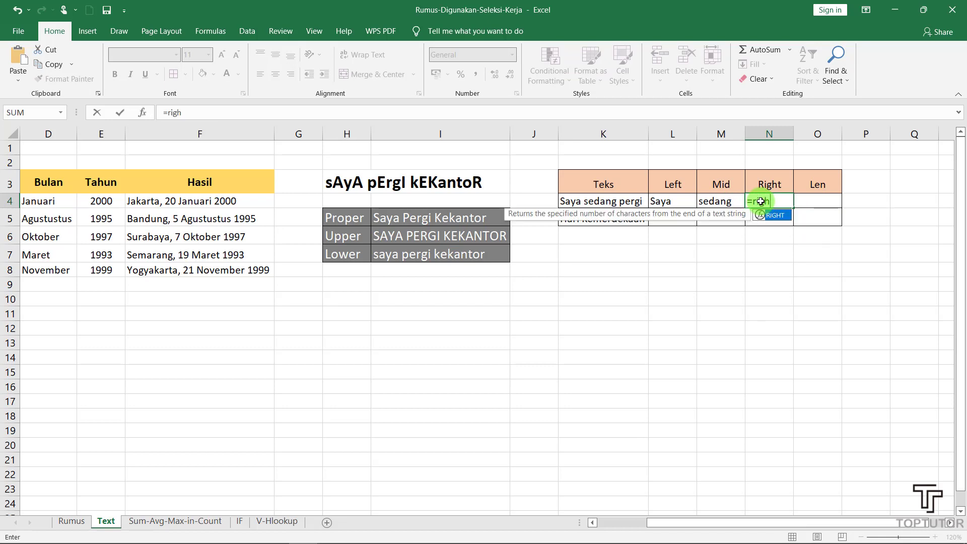
double_click(772, 215)
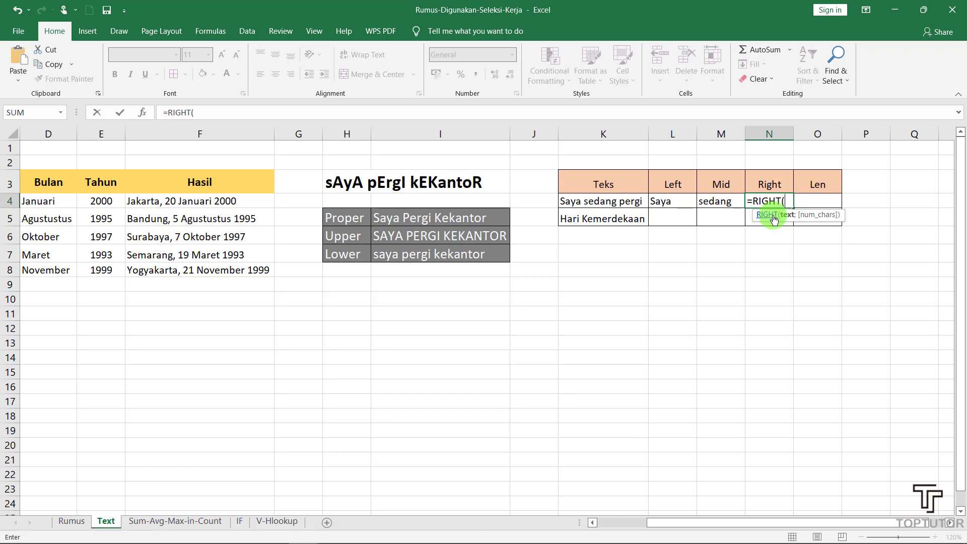
left_click(607, 201)
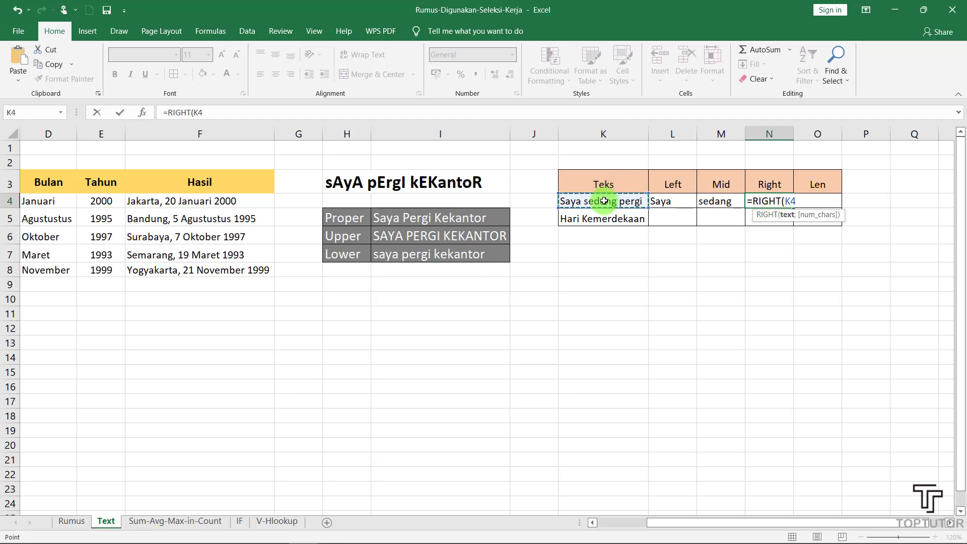
type(";")
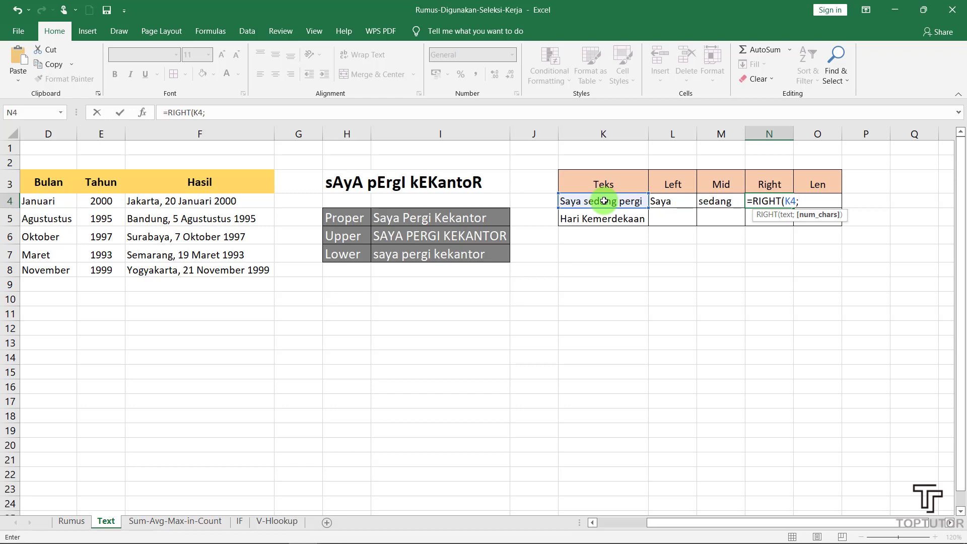
type("5)")
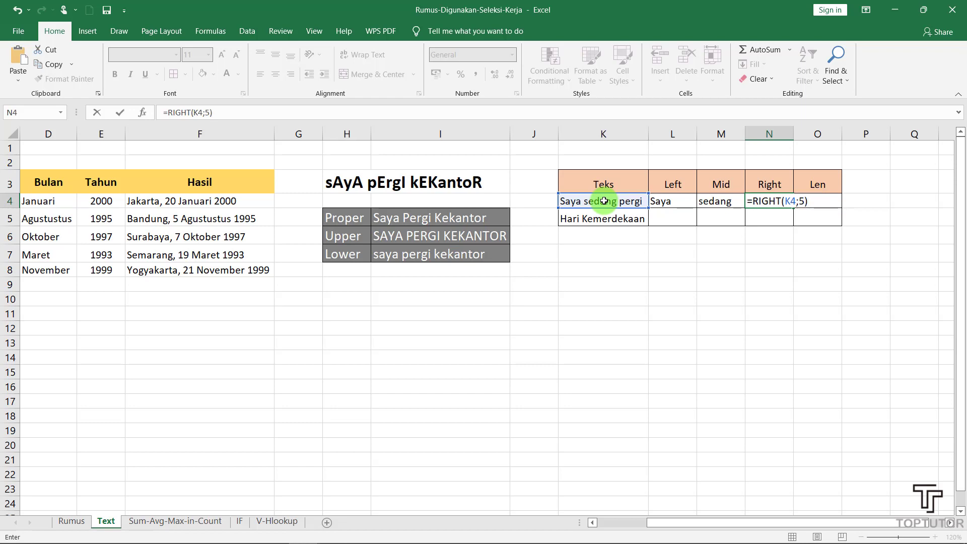
key("Return")
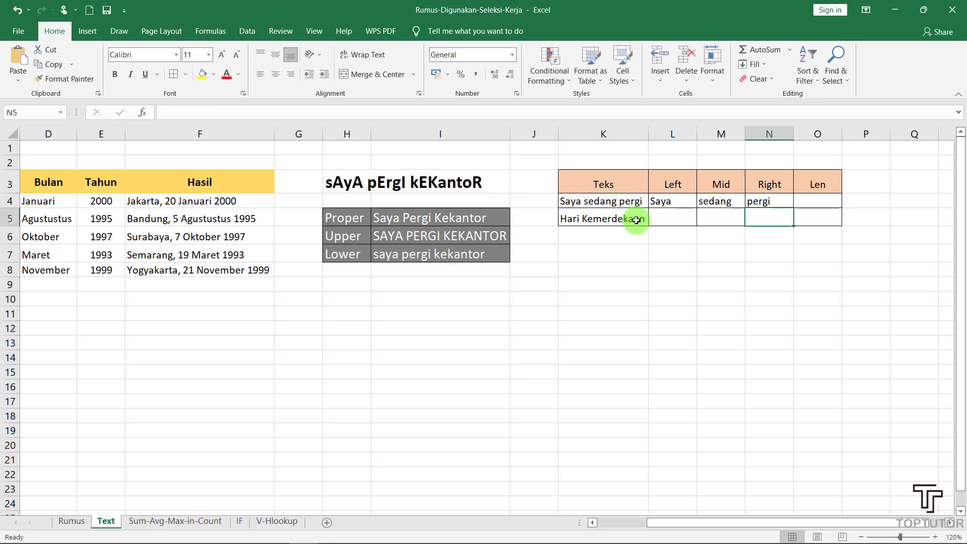
left_click(657, 202)
left_click(708, 201)
left_click(760, 203)
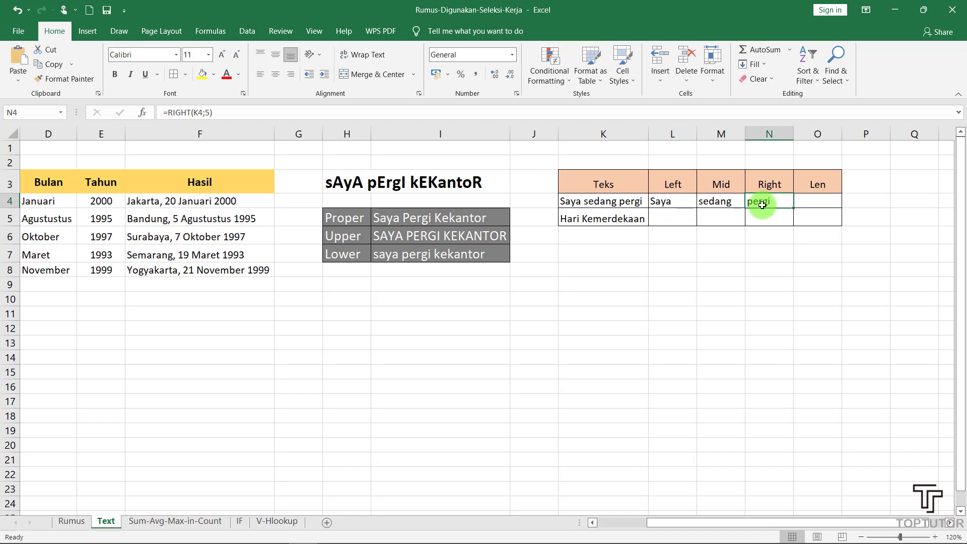
Enter a LEN formula in cell O4 that counts the characters in K4, and centre the cell horizontally
left_click(808, 201)
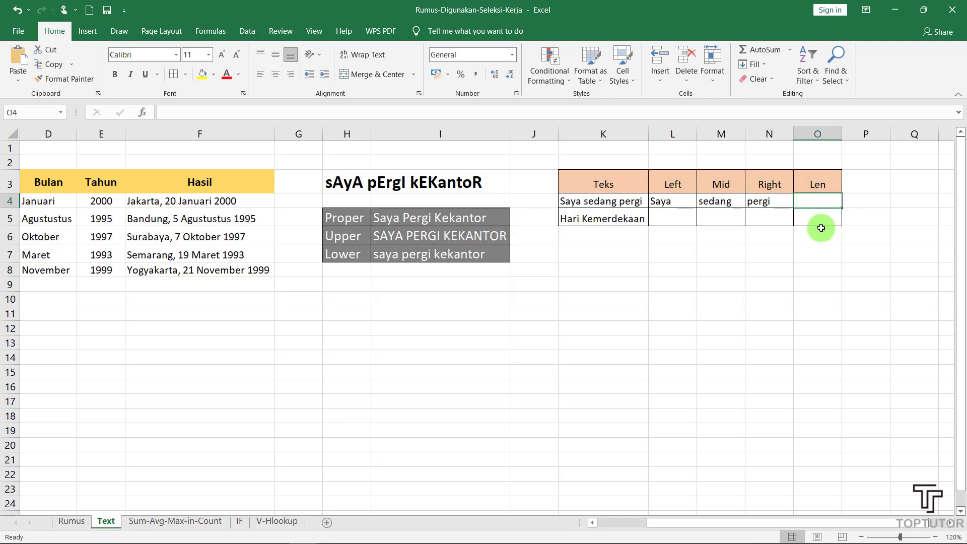
type("=")
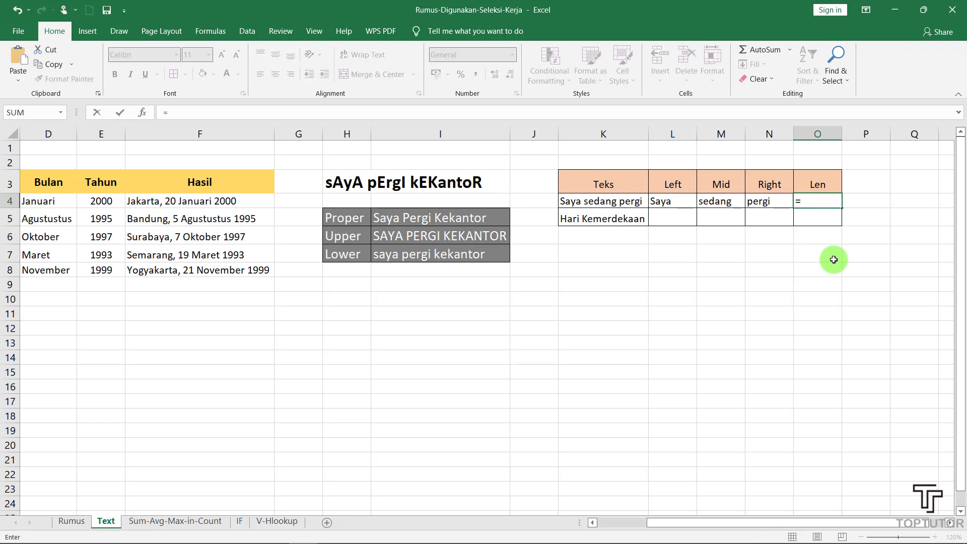
type("le")
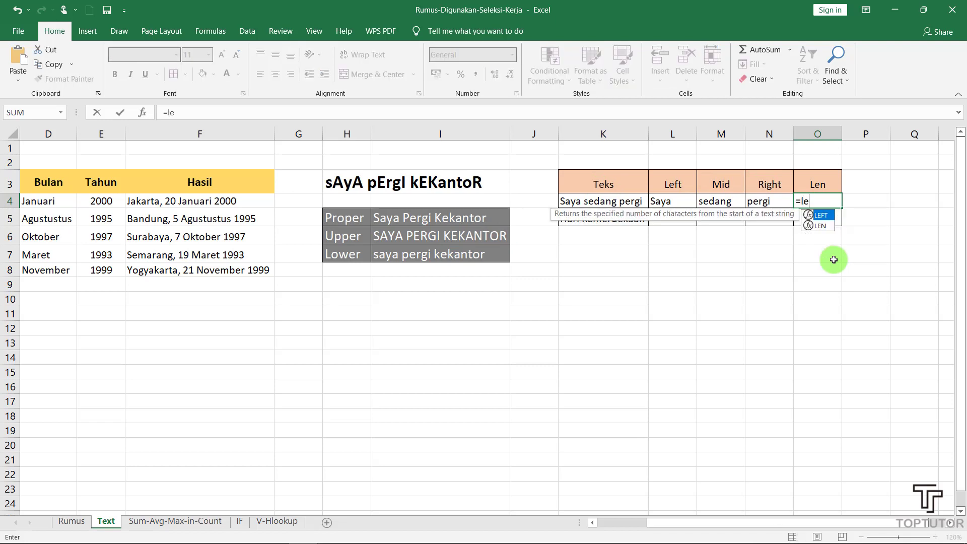
type("n")
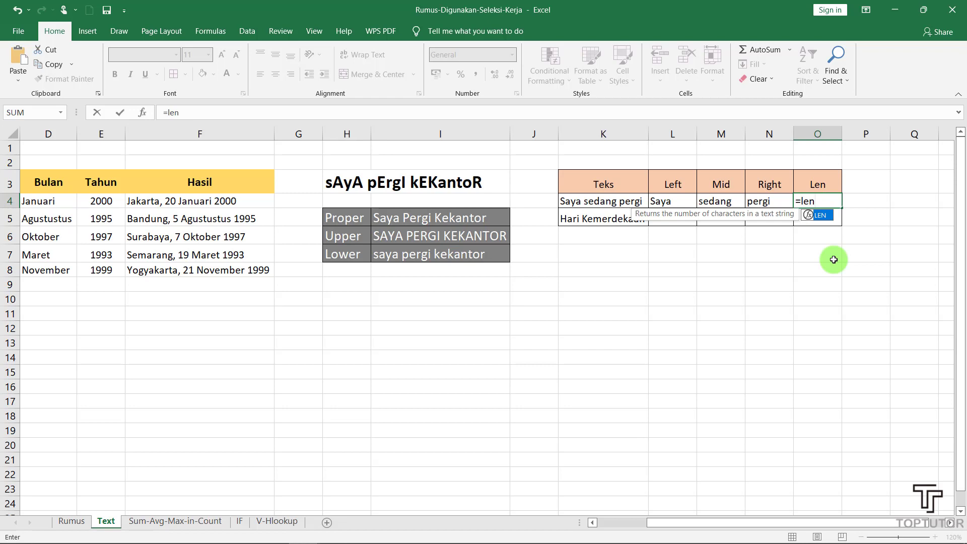
key("BackSpace")
type("(")
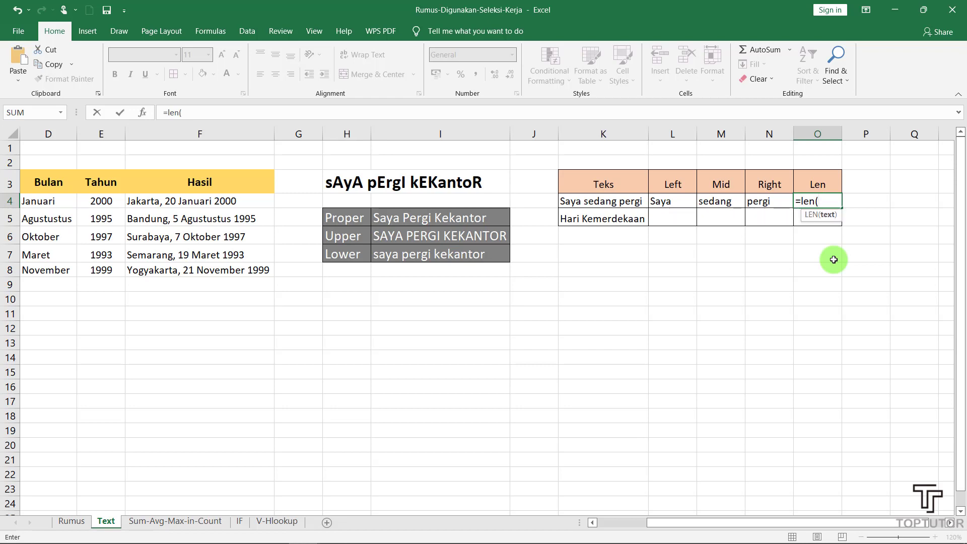
left_click(619, 197)
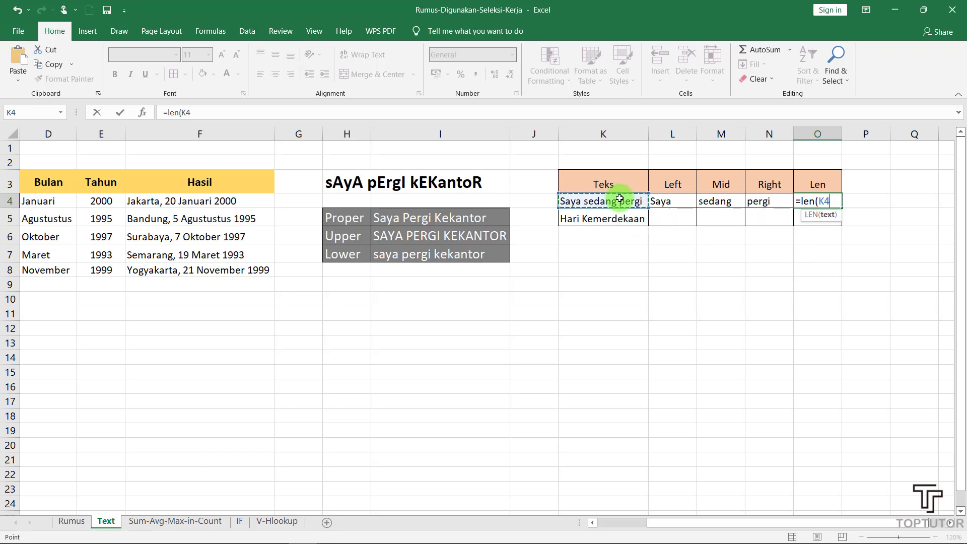
type(")")
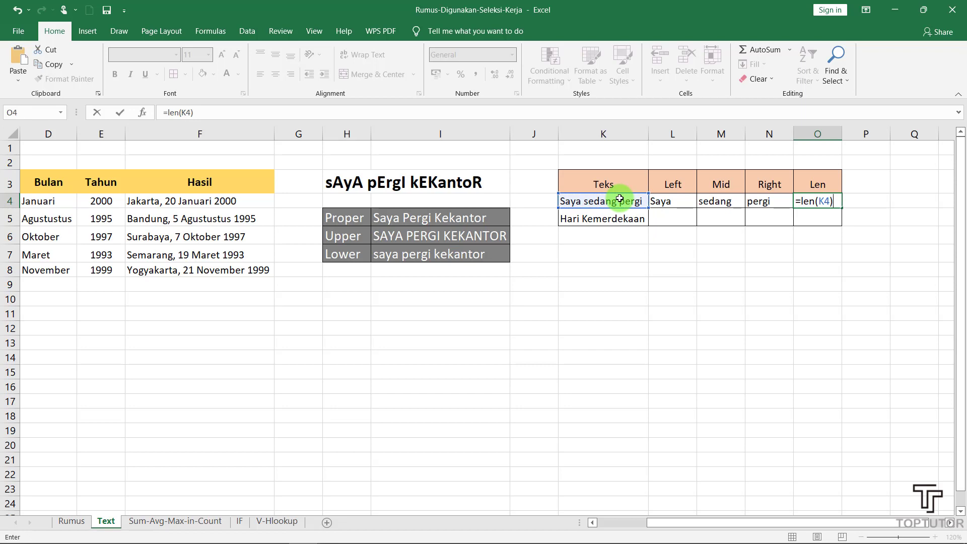
key("Return")
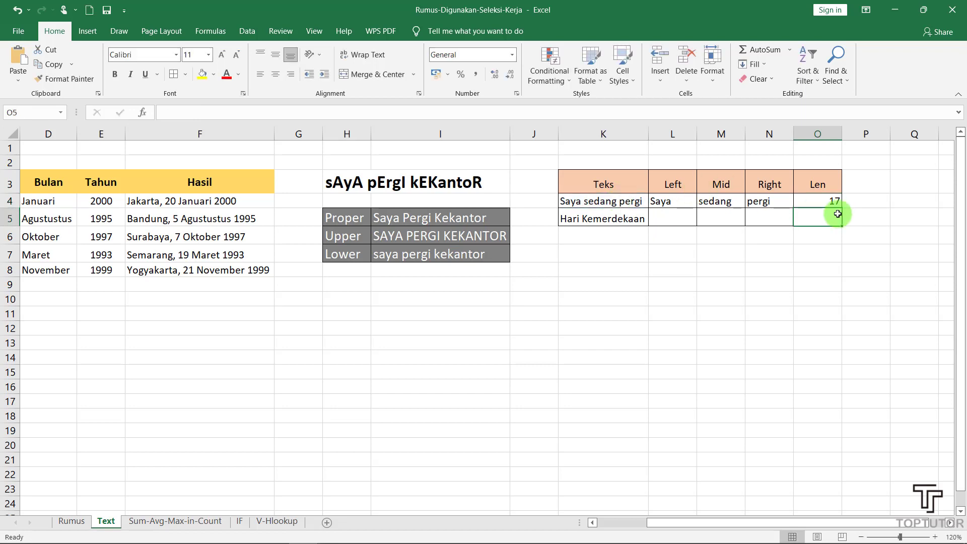
left_click(826, 200)
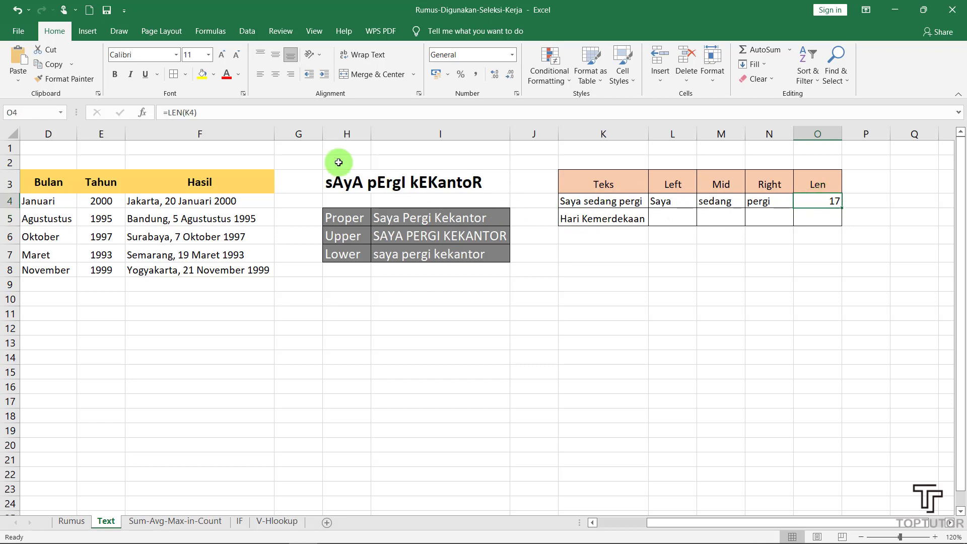
left_click(275, 74)
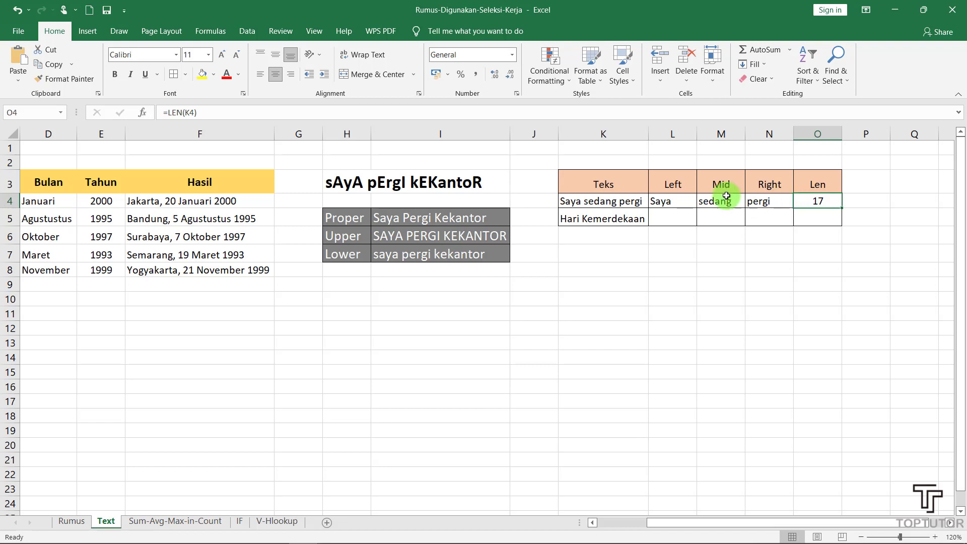
Enter a LEFT formula in cell L5 that extracts the first 4 characters of the text in K5
left_click(619, 217)
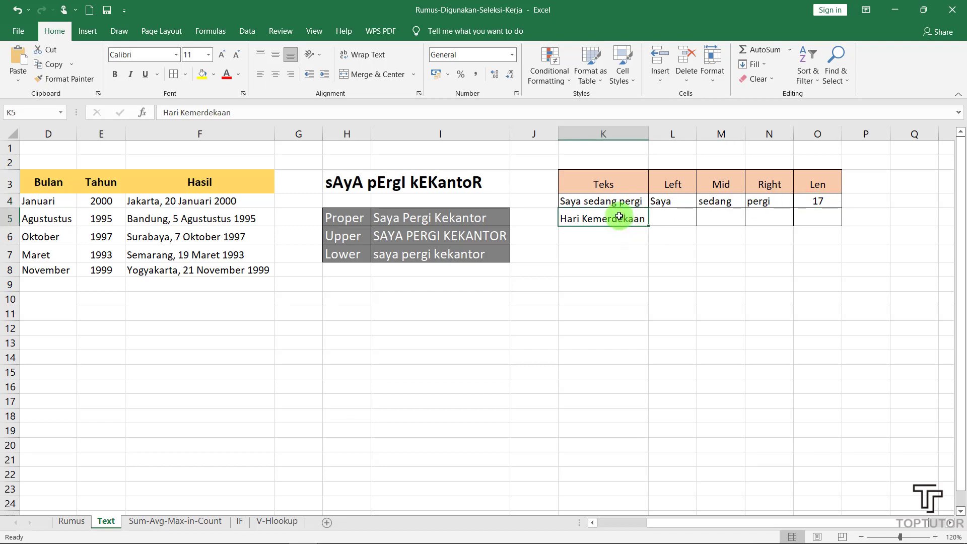
left_click(672, 217)
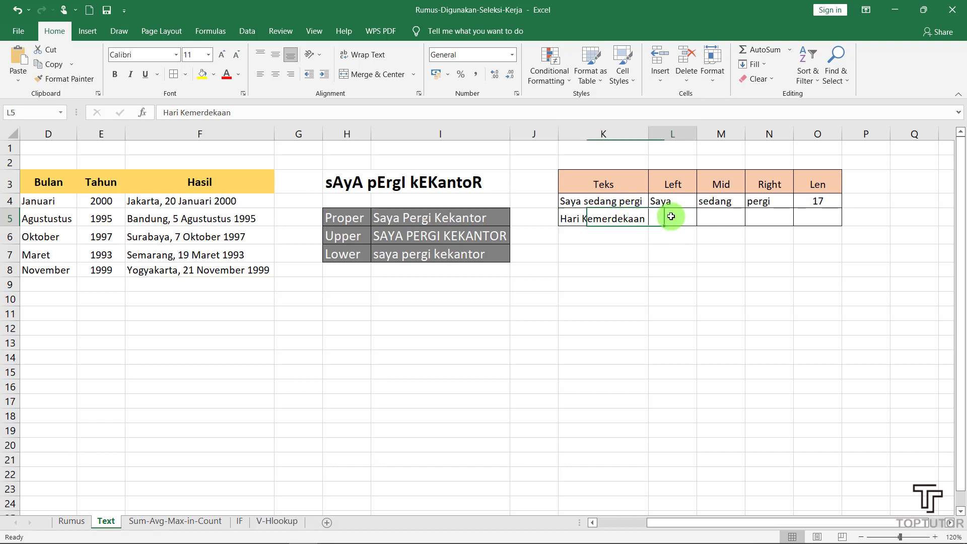
type("=left")
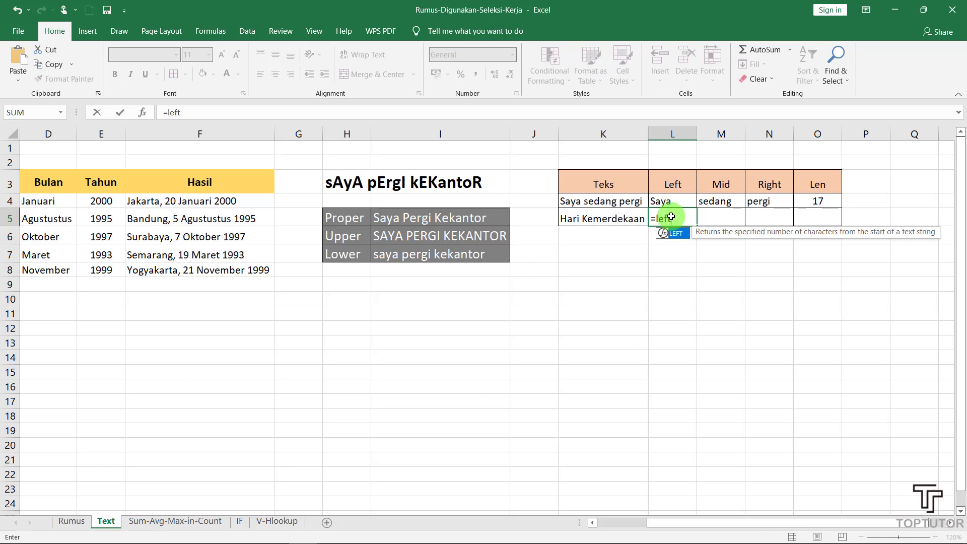
type("(")
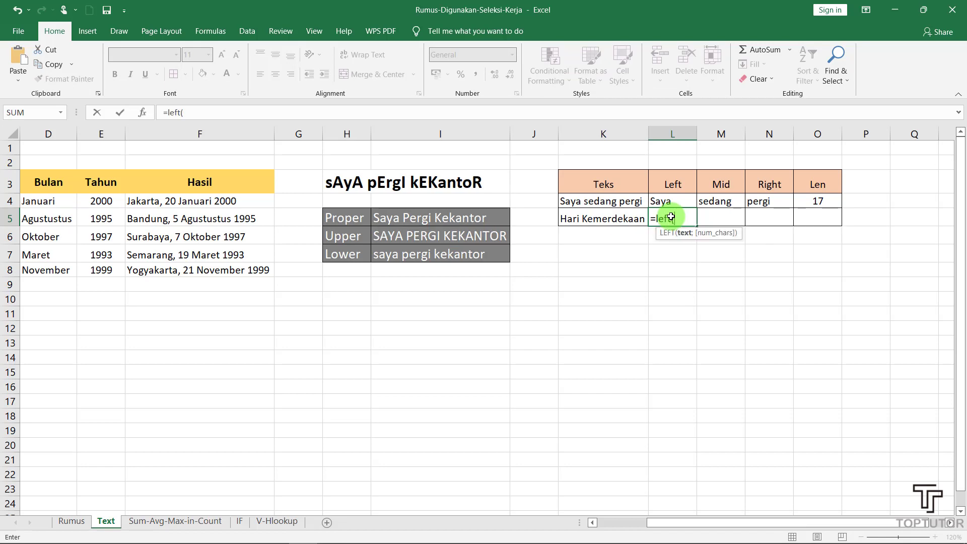
left_click(603, 217)
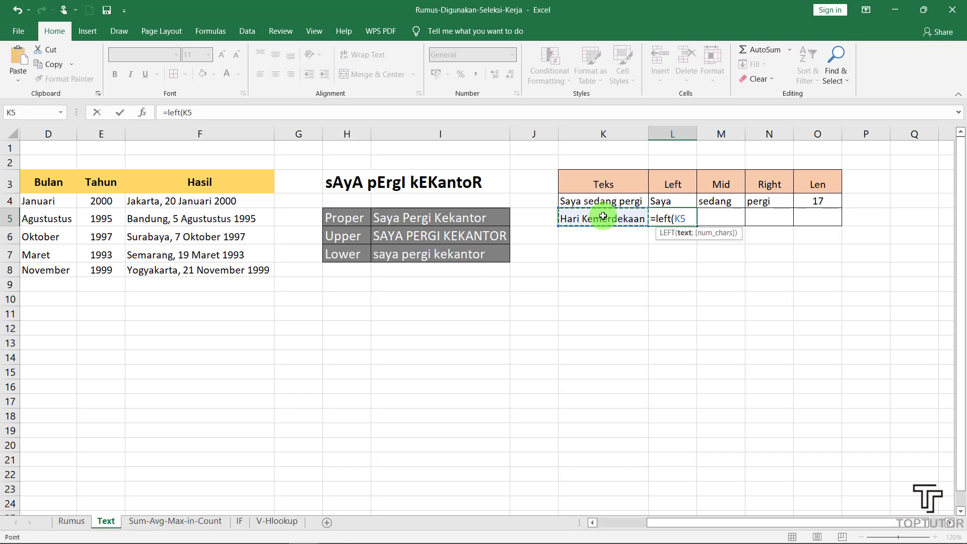
type(";4")
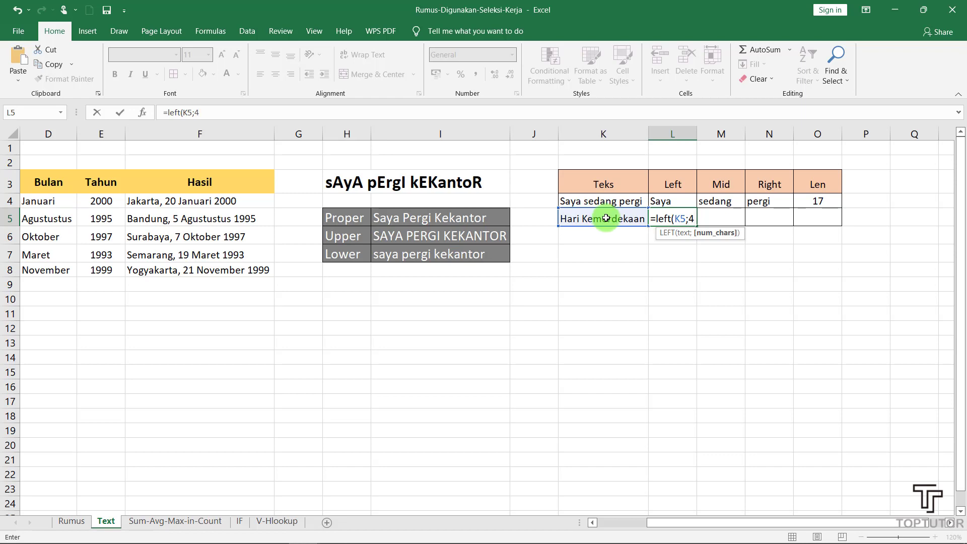
type(")")
key("Return")
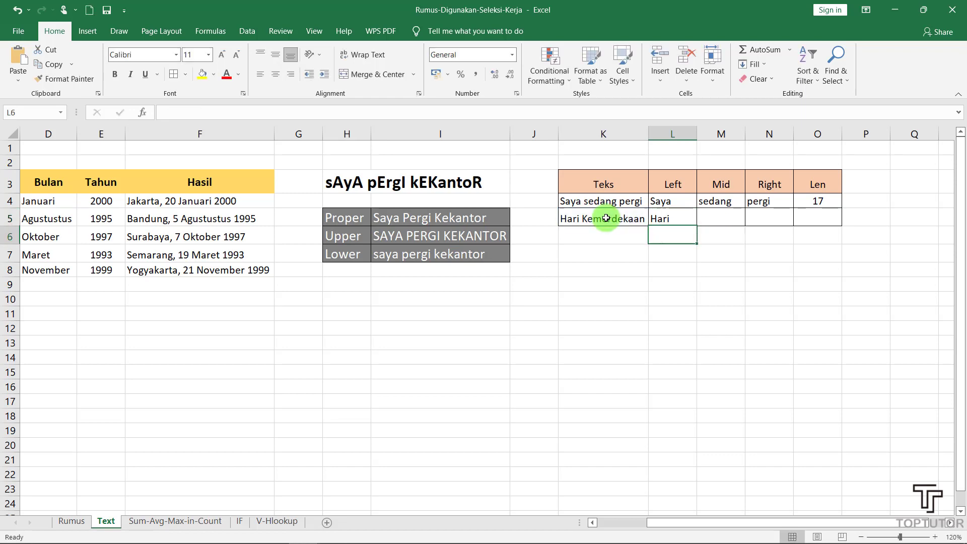
Enter a MID formula in cell M5 that extracts 7 characters from K5, starting at character 8
left_click(726, 219)
type("=")
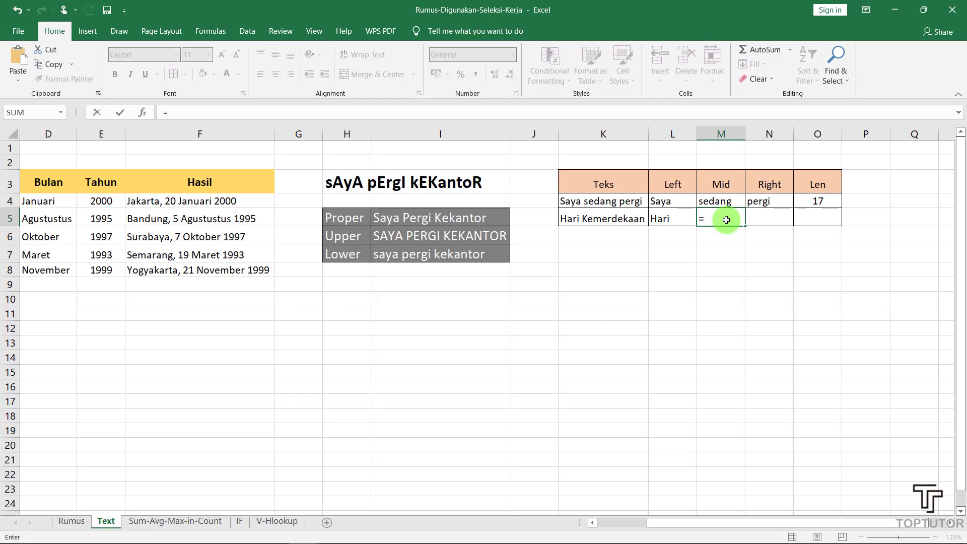
type("mid(")
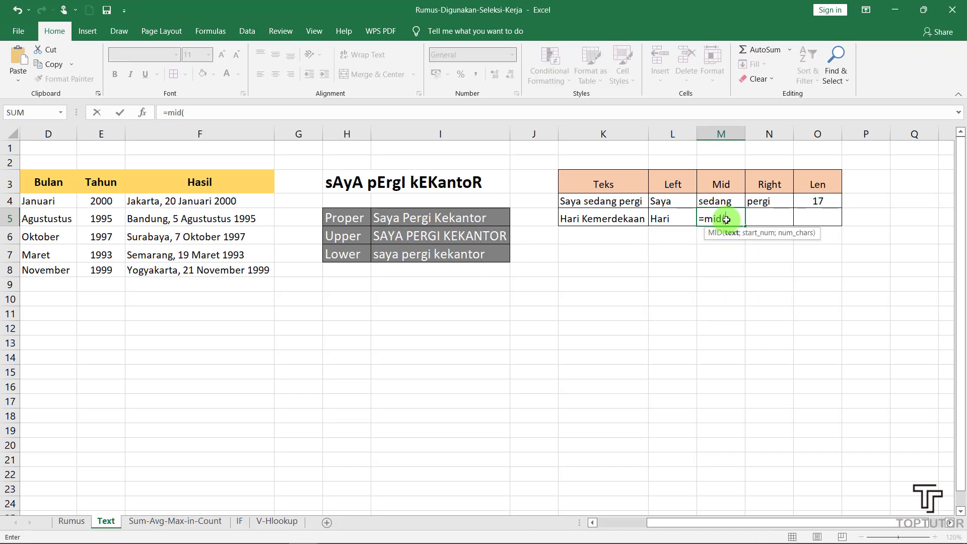
left_click(625, 218)
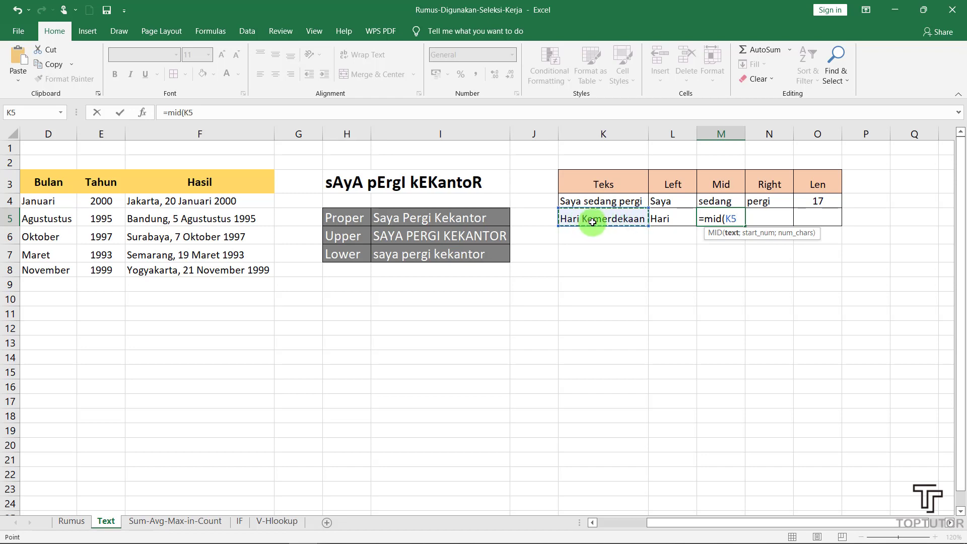
type(";")
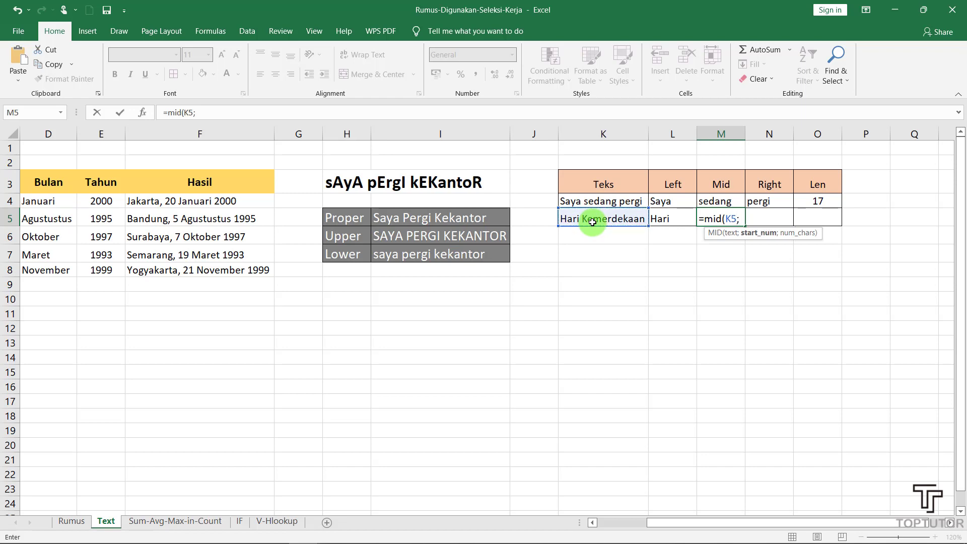
type("8;")
type("7")
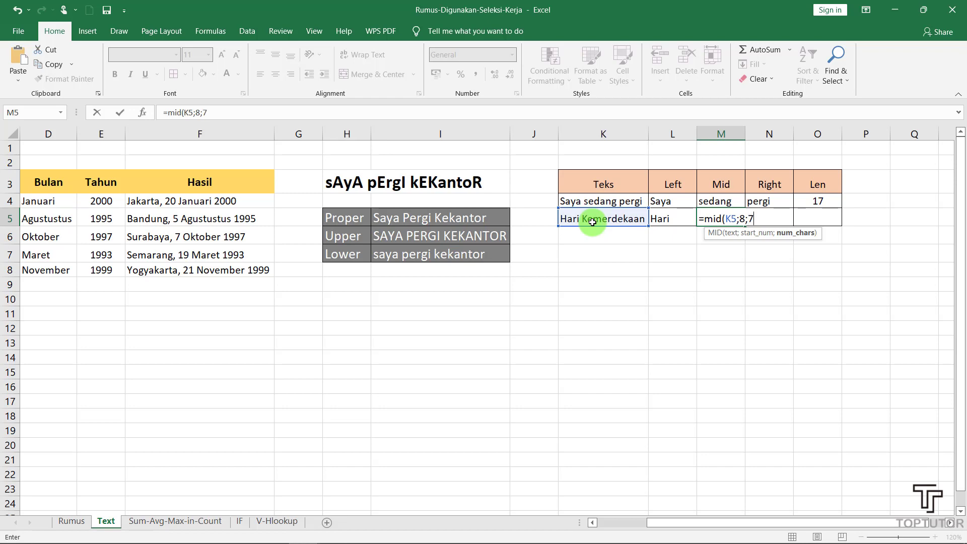
type(")")
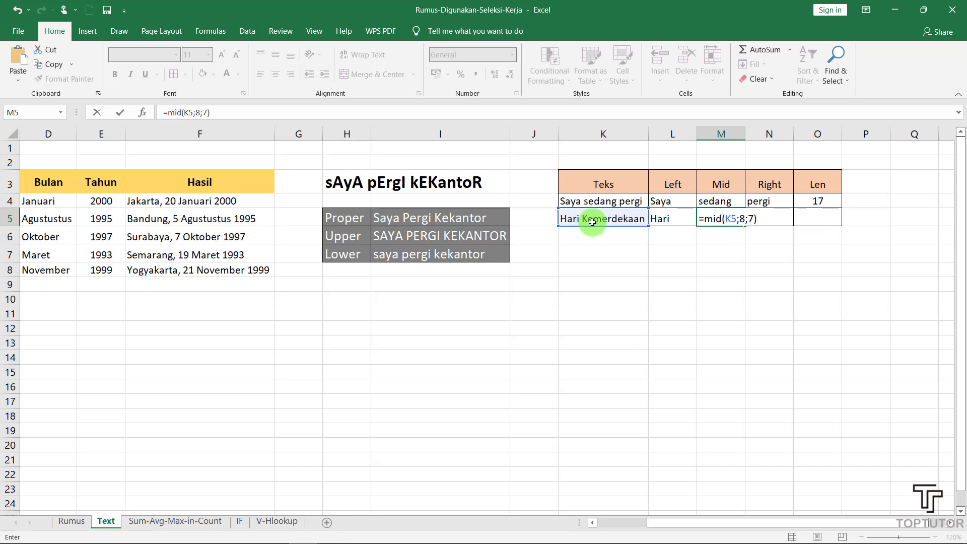
key("Return")
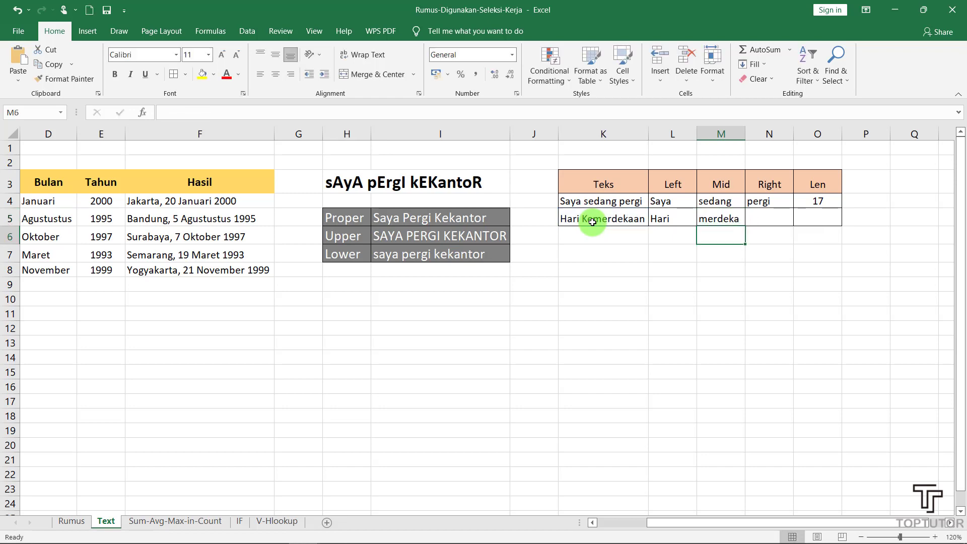
Enter a RIGHT formula in cell N5 that extracts the last 2 characters of the text in K5
left_click(762, 219)
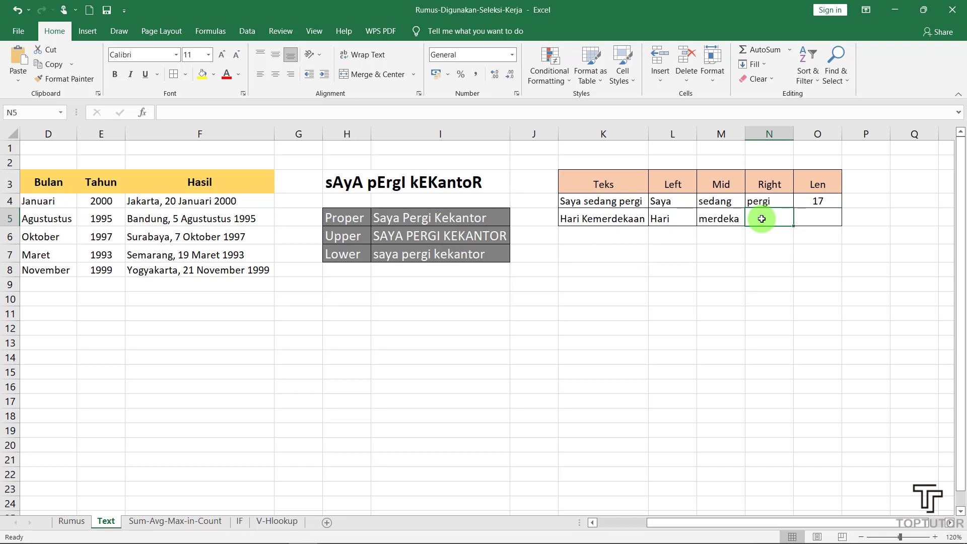
type("=rig")
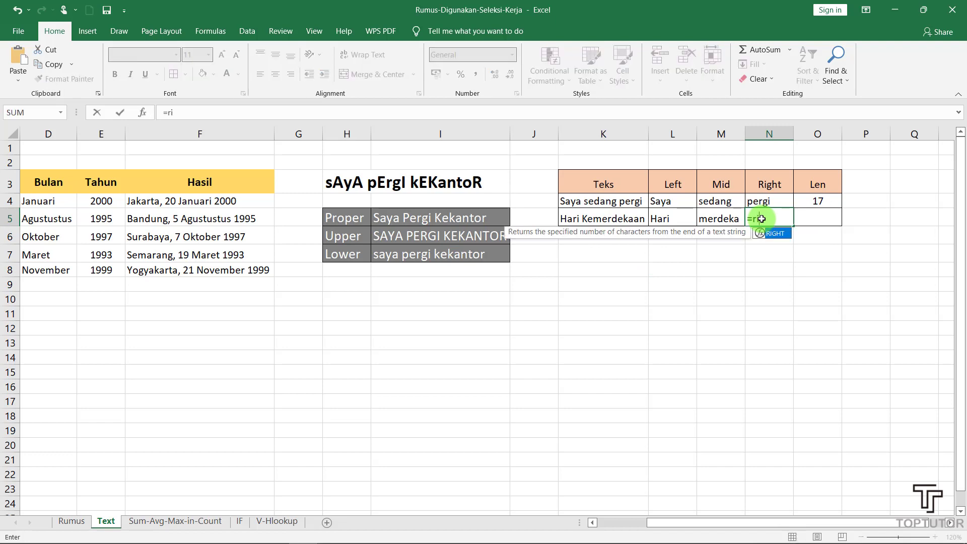
double_click(768, 233)
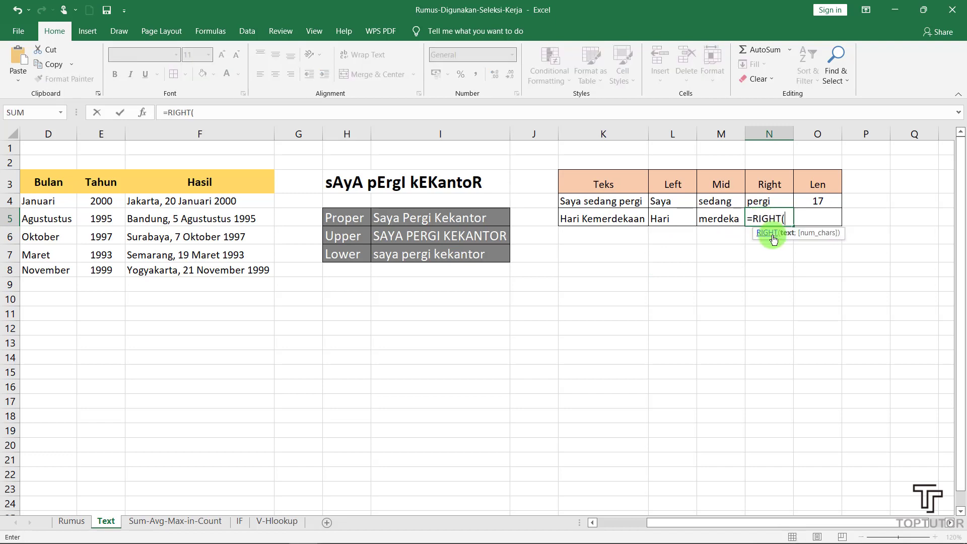
left_click(601, 217)
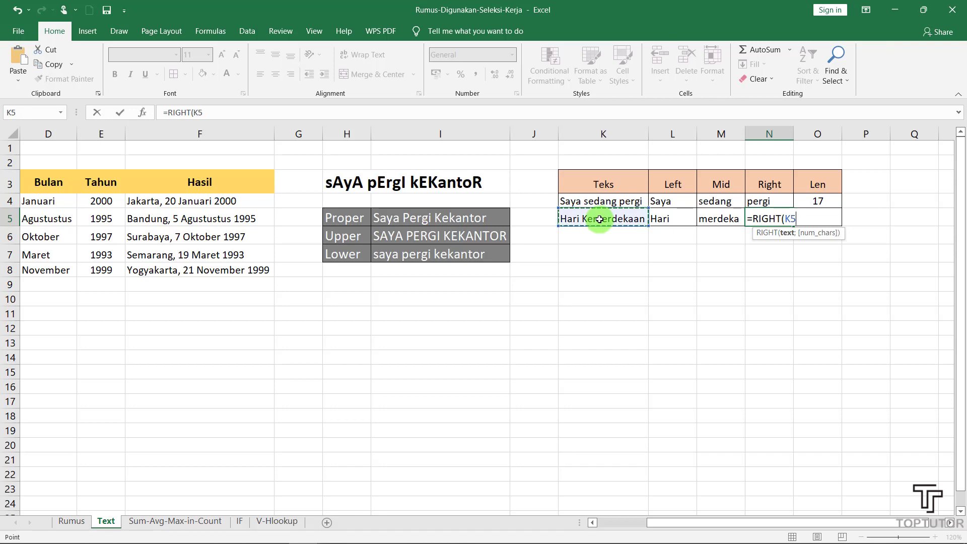
type(";")
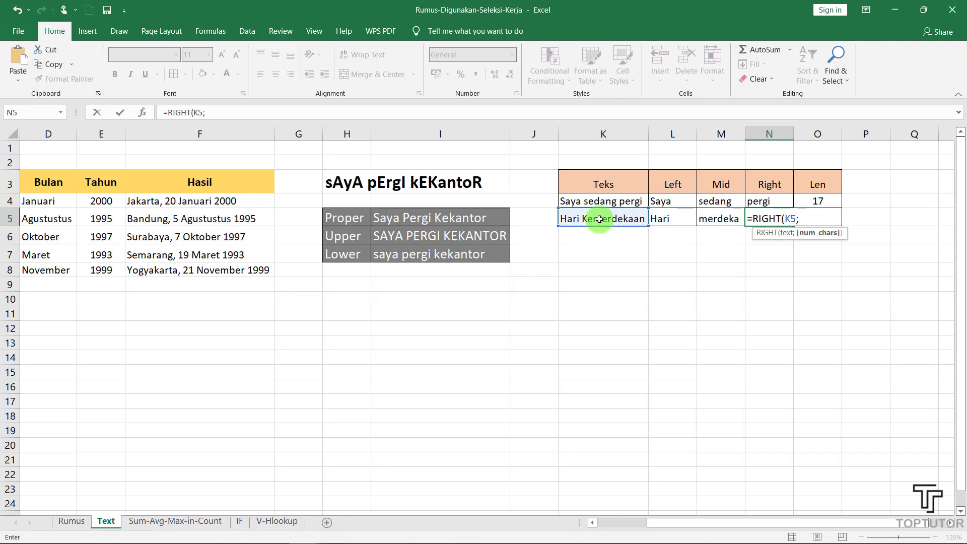
type("2)")
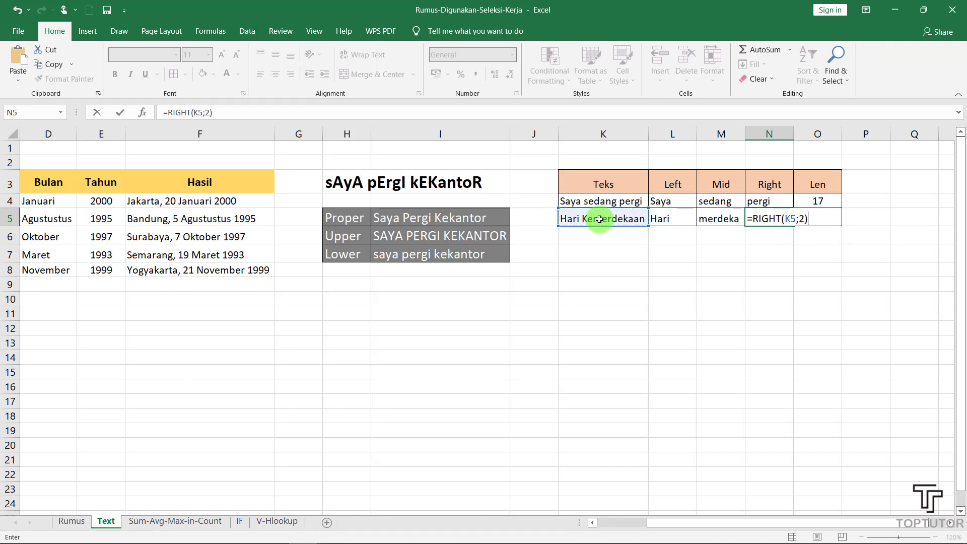
key("Return")
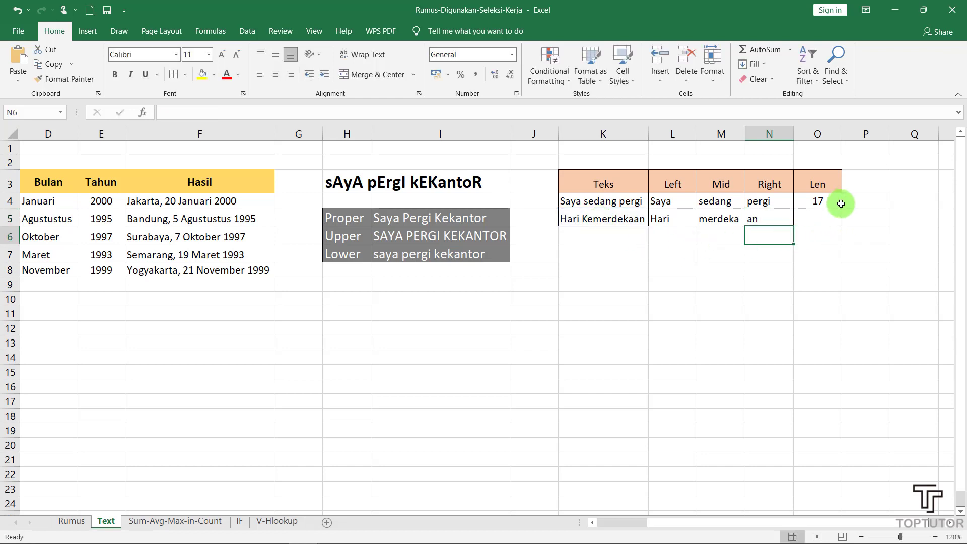
Enter a LEN formula in cell O5 that counts the characters in K5, and centre the cell horizontally
left_click(817, 226)
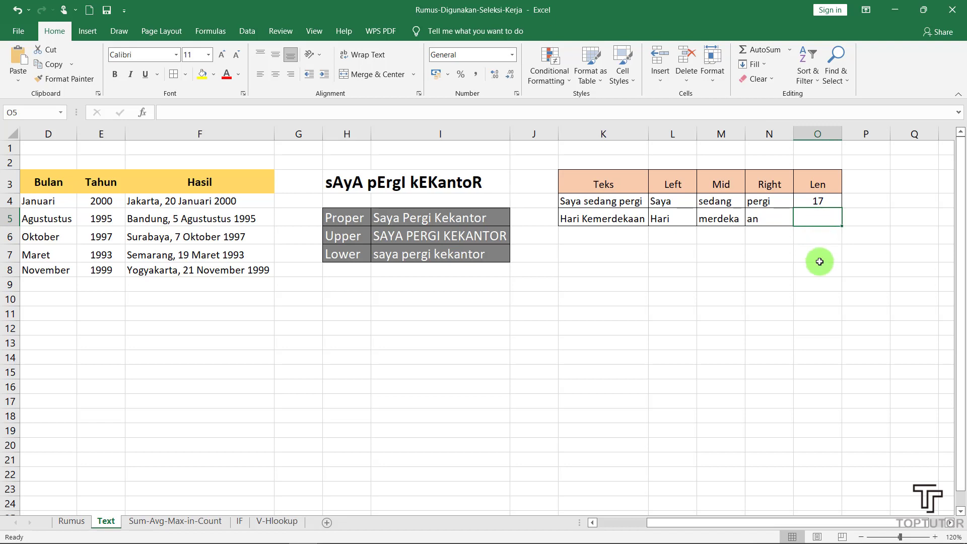
type("=")
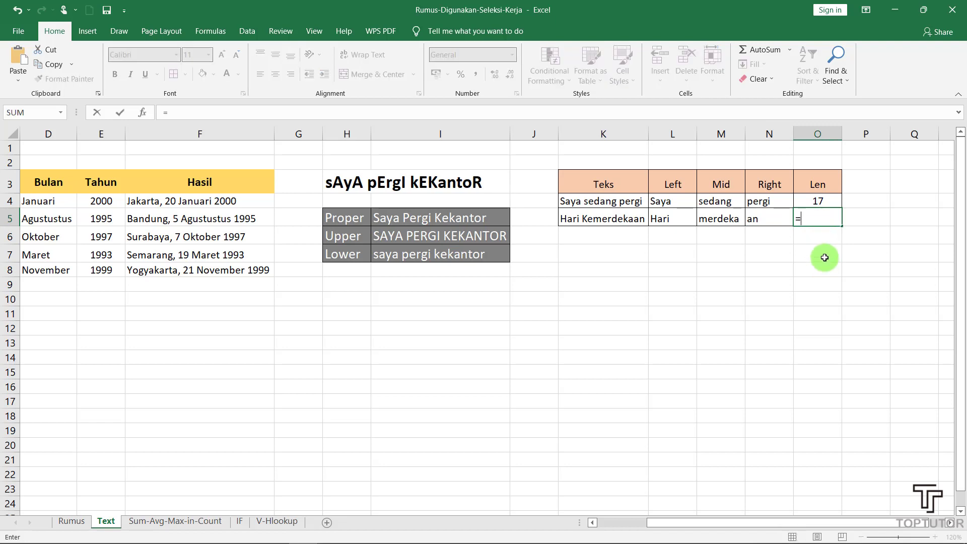
type("len")
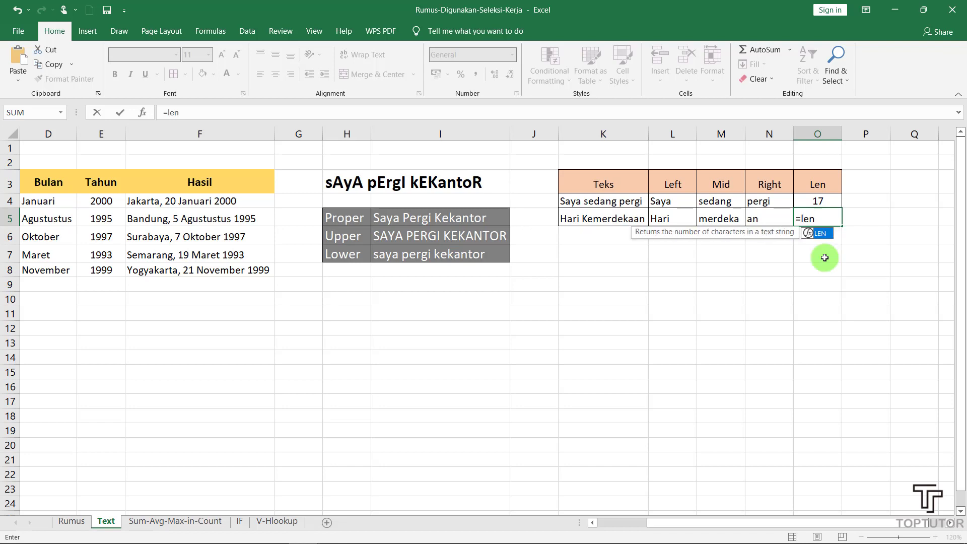
type("(")
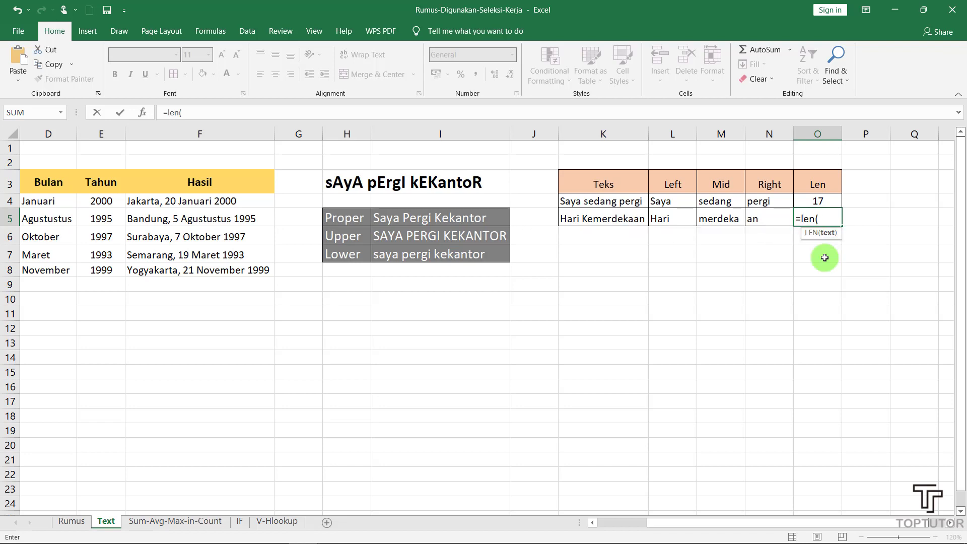
left_click(596, 214)
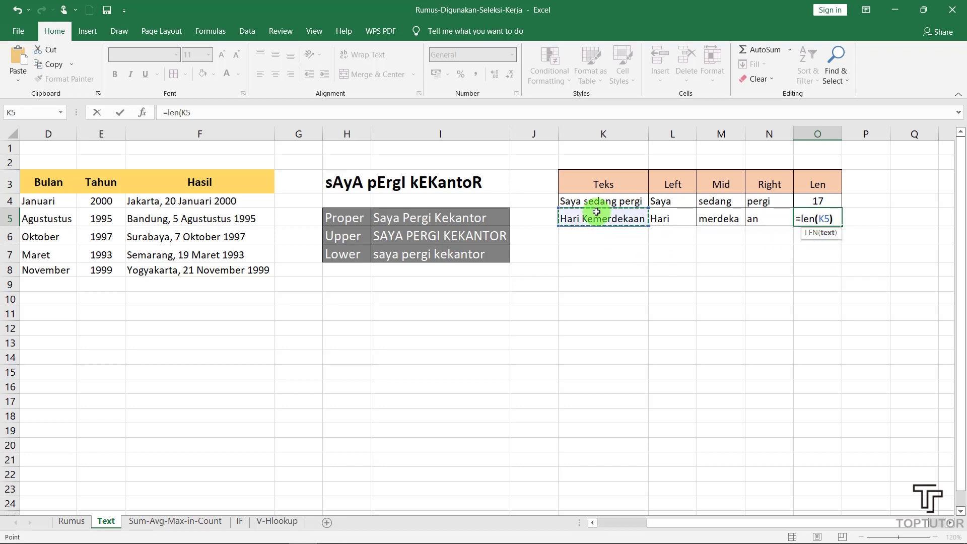
type(")")
key("Return")
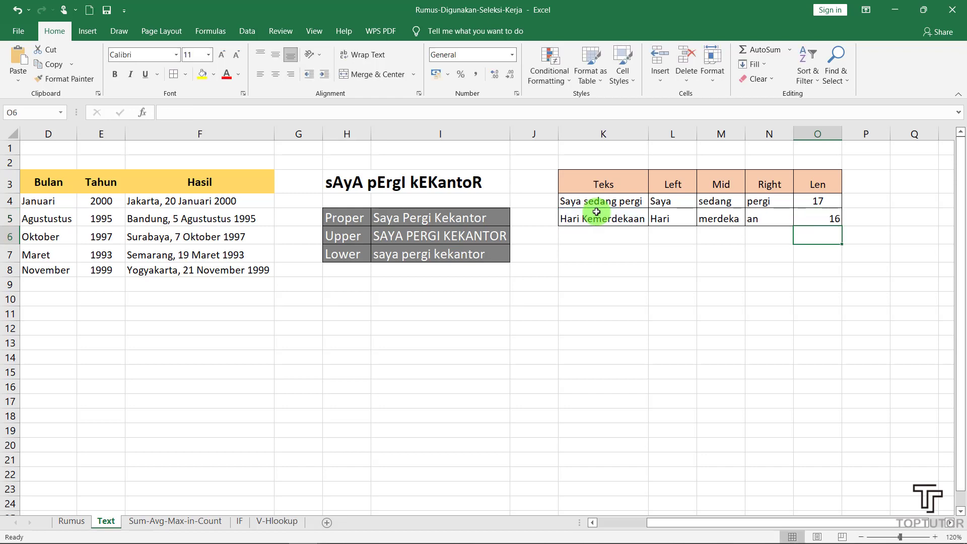
left_click(823, 215)
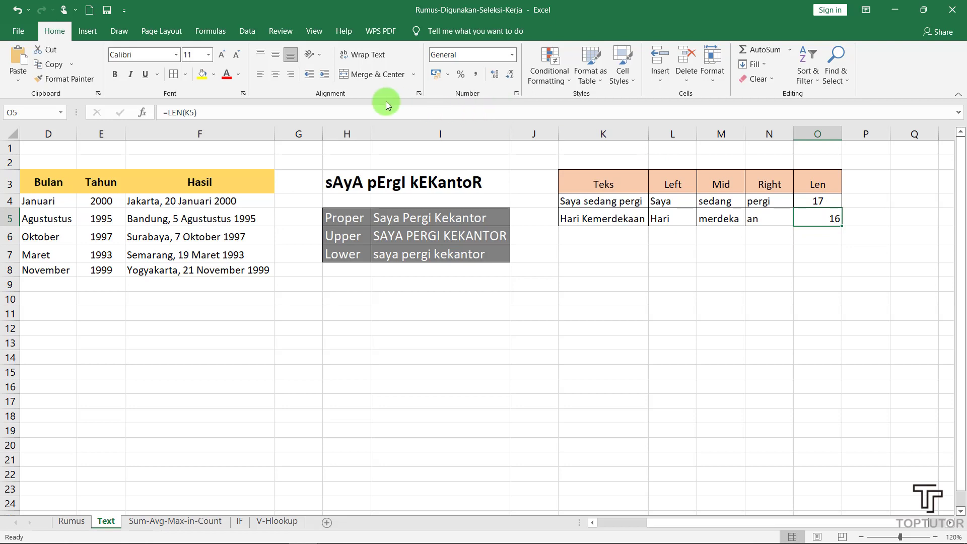
left_click(275, 74)
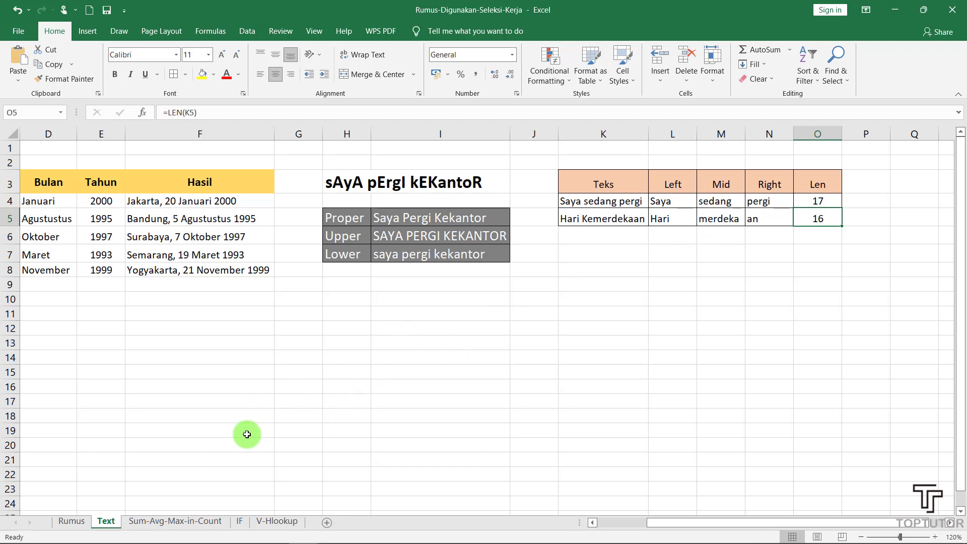
Open the Sum-Avg-Max-in-Count sheet and enter the label "Sum" in cell H3, above the Jumlah Penjualan header
left_click(150, 524)
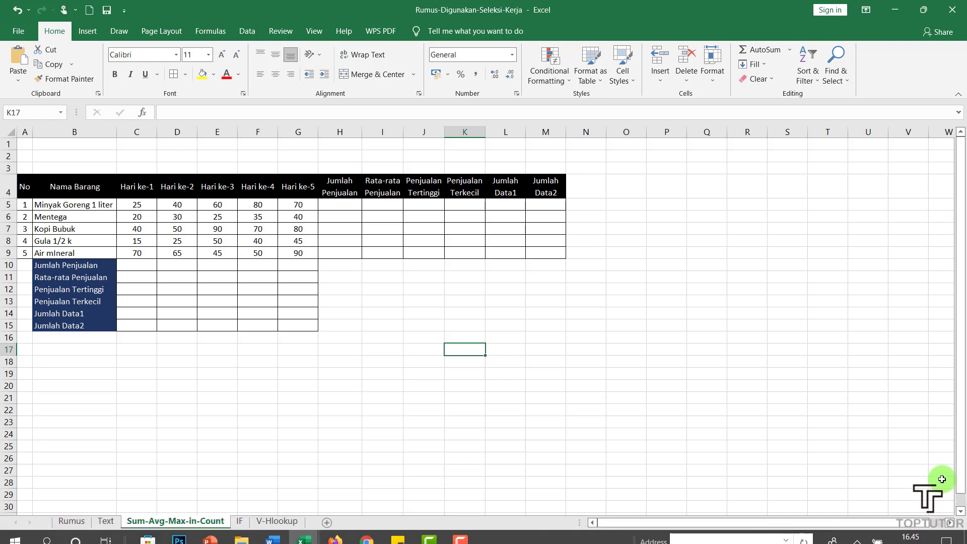
left_click(935, 538)
left_click(935, 537)
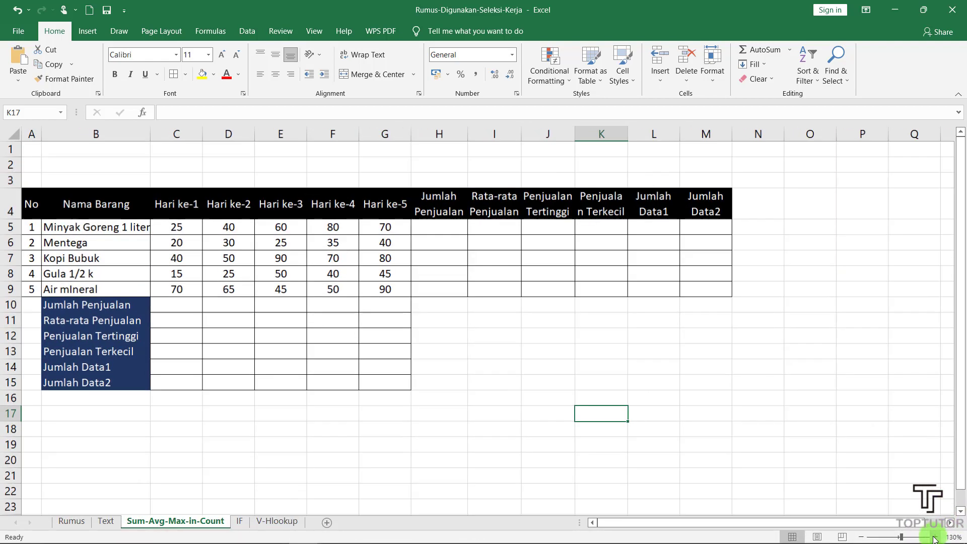
left_click(935, 537)
left_click(934, 538)
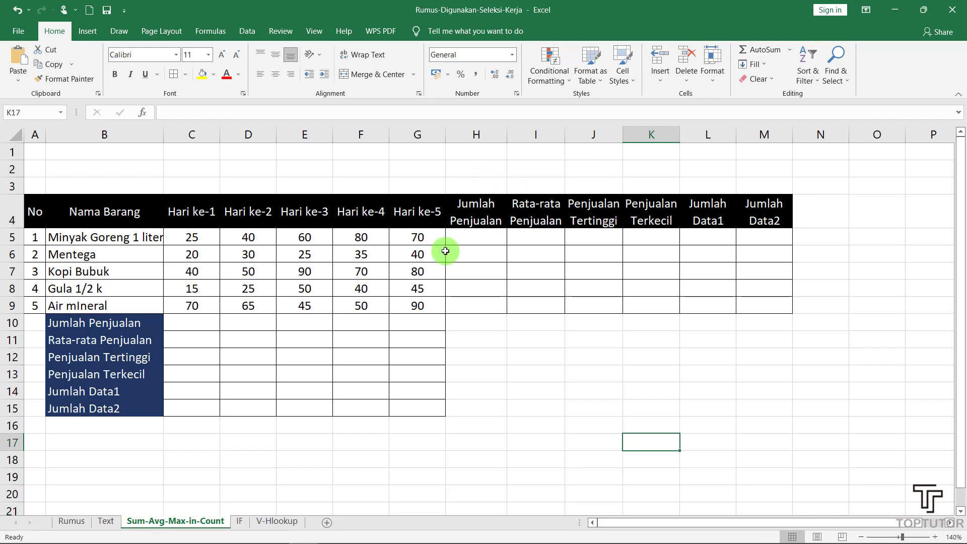
left_click(474, 185)
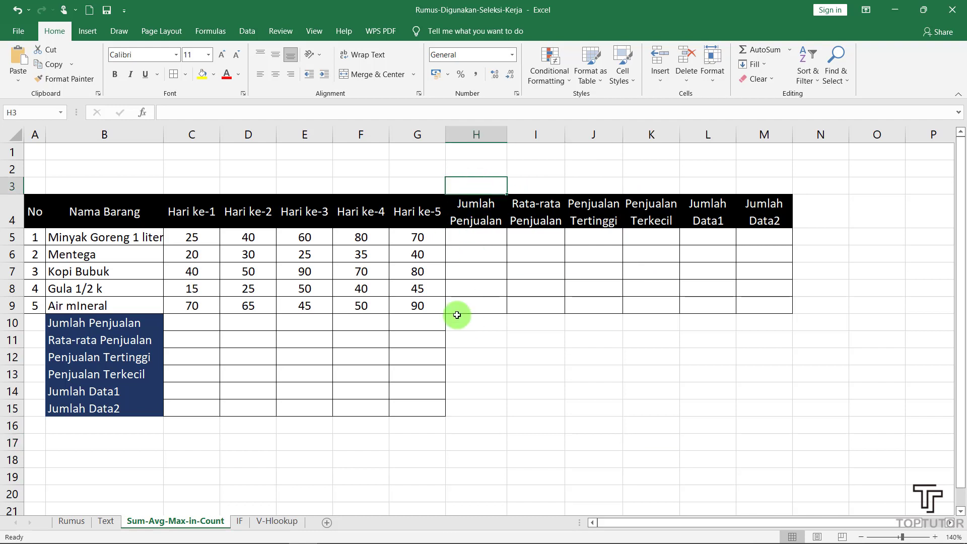
type("Sum")
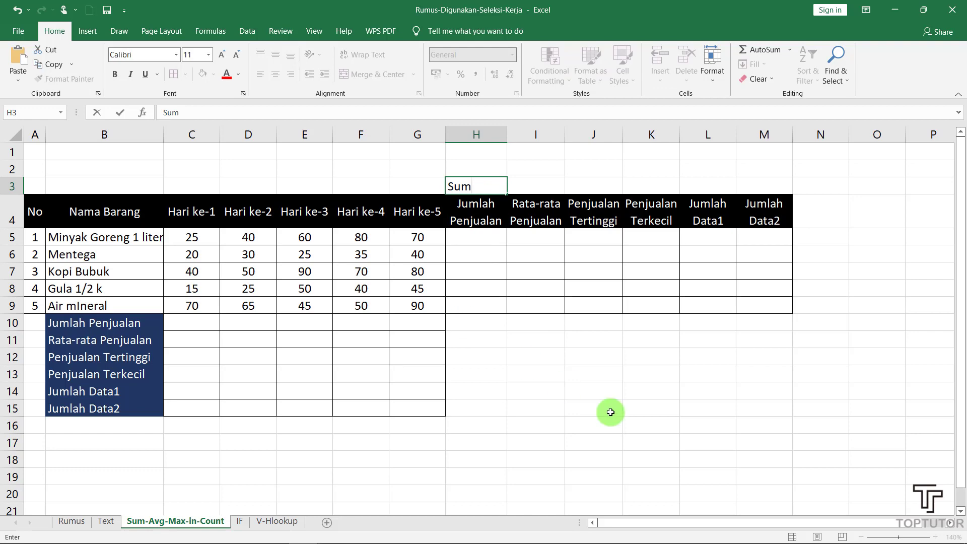
left_click(657, 425)
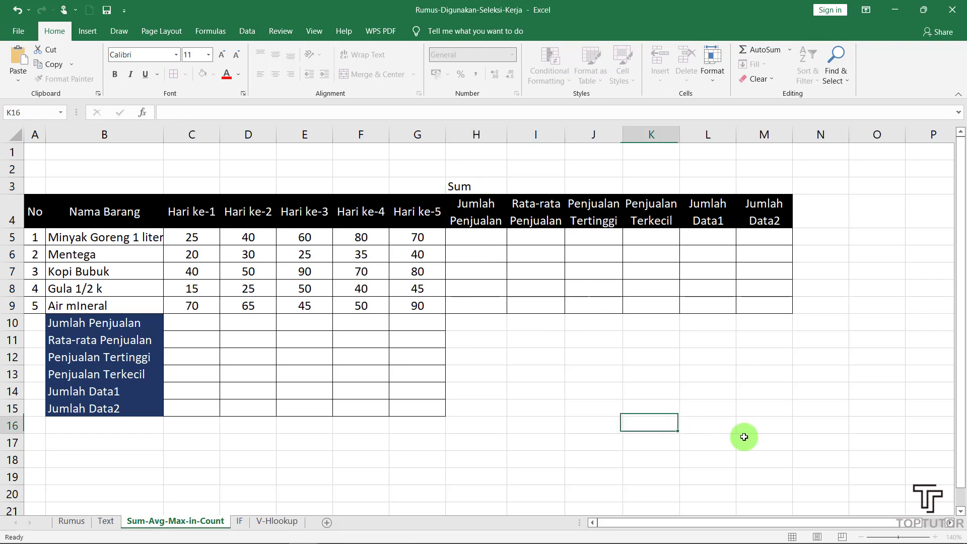
Enter the formula =SUM(C5:G5) in cell H5 to total the five days of Minyak Goreng sales
left_click(936, 537)
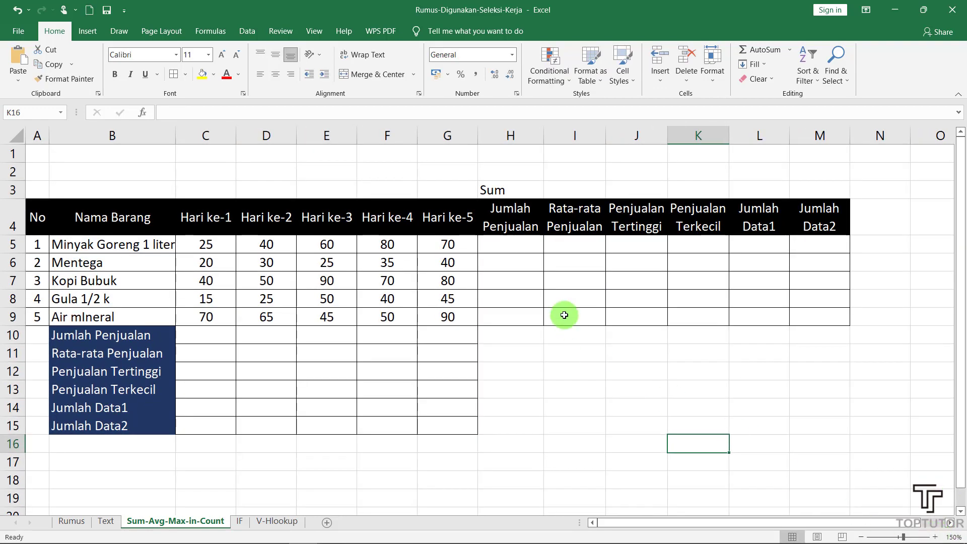
left_click(500, 247)
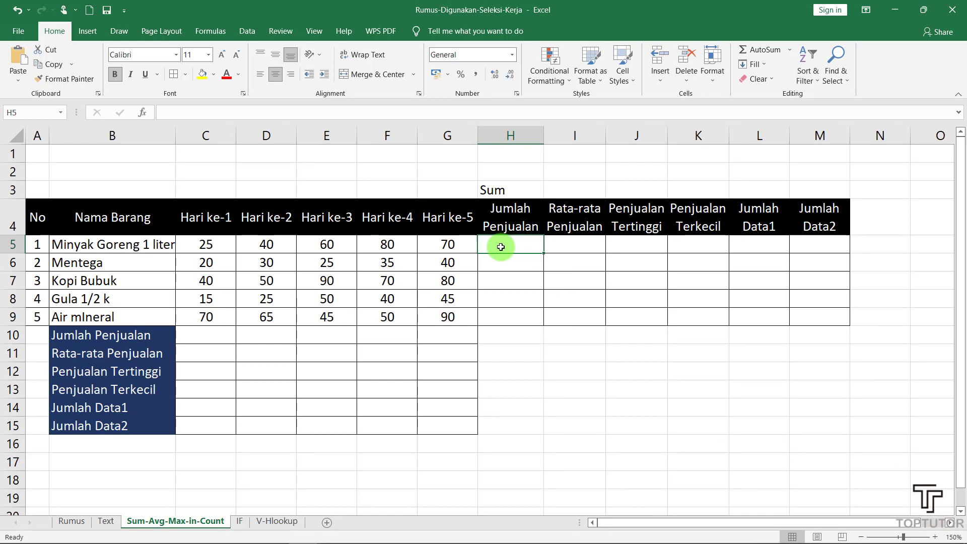
type("=")
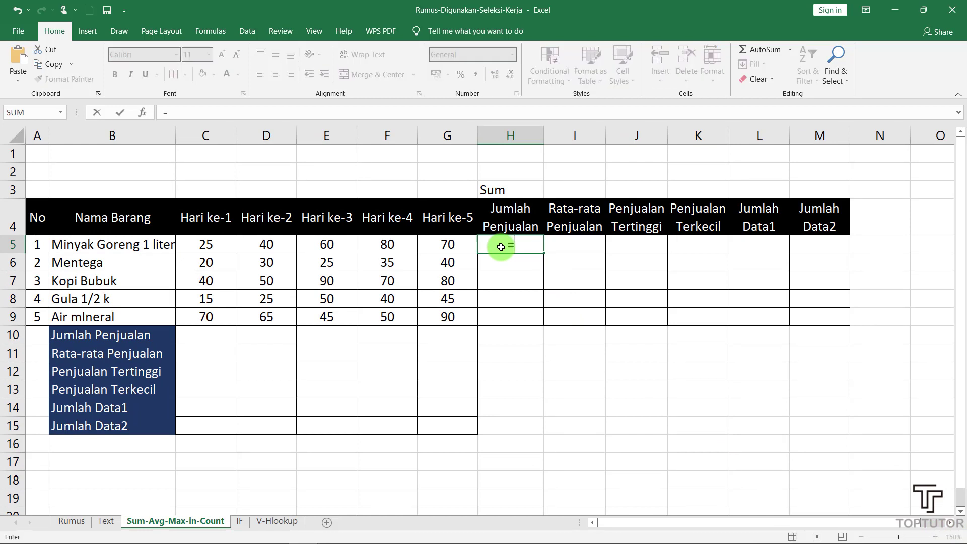
type("su")
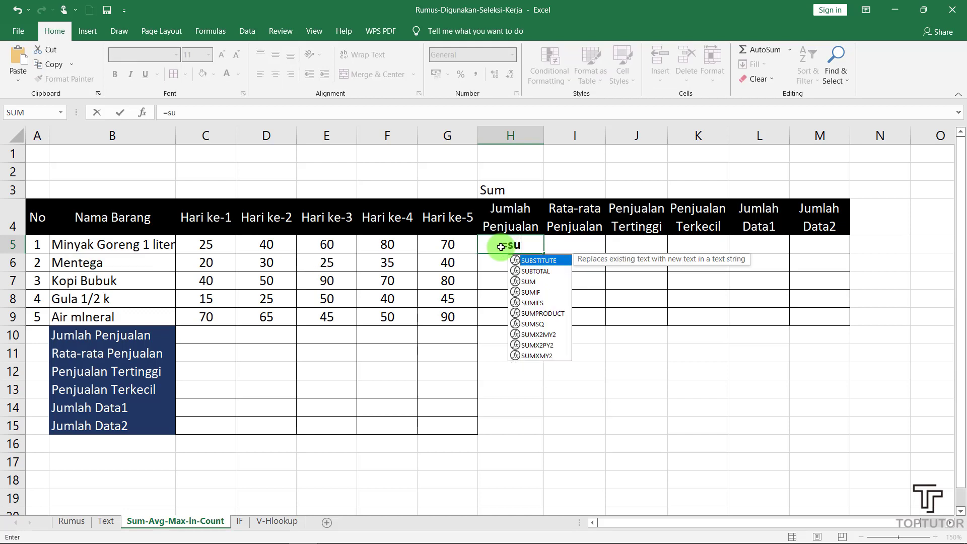
type("m")
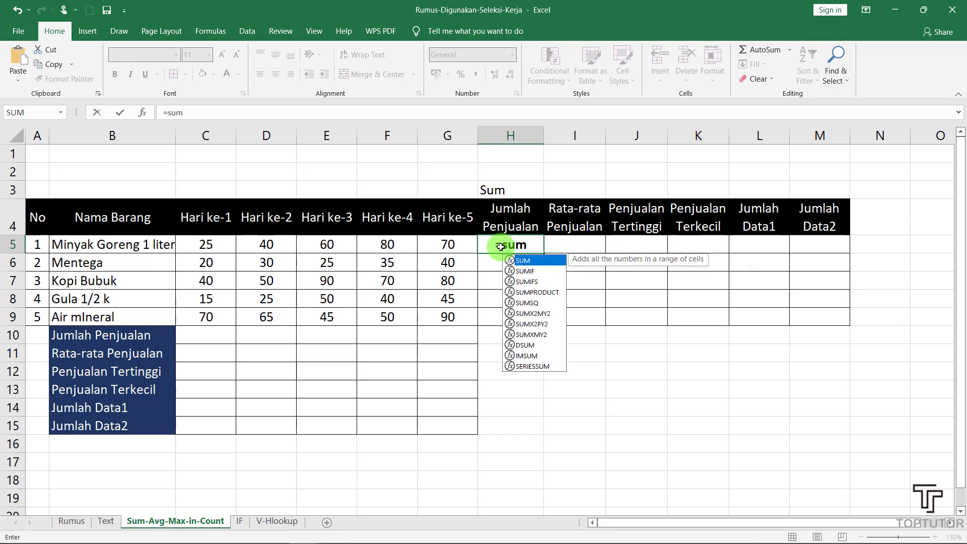
double_click(519, 261)
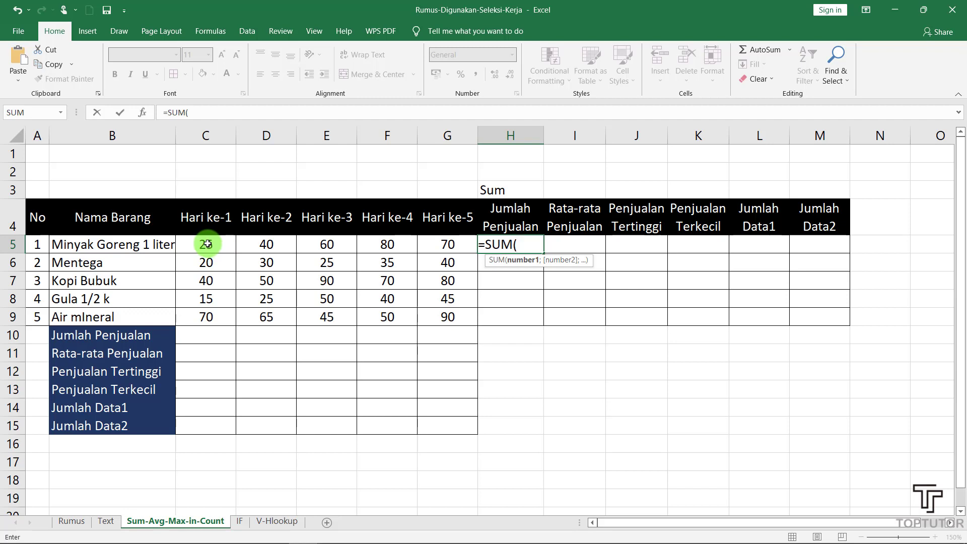
left_click_drag(208, 244, 317, 248)
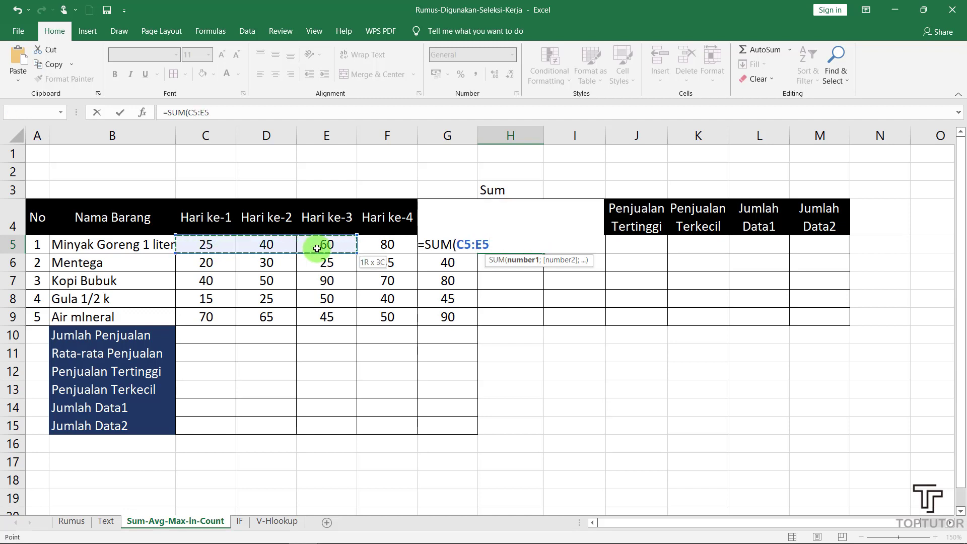
left_click_drag(380, 247, 477, 248)
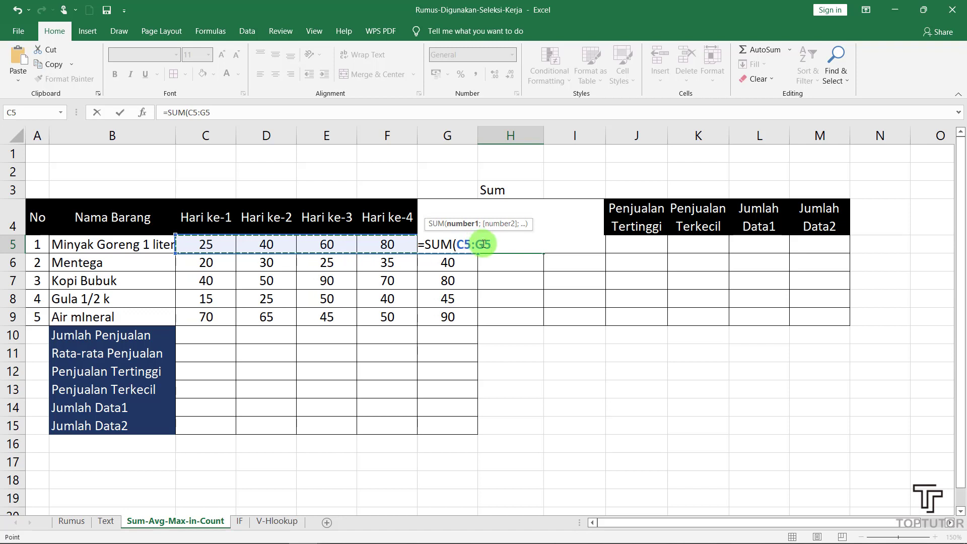
type(")")
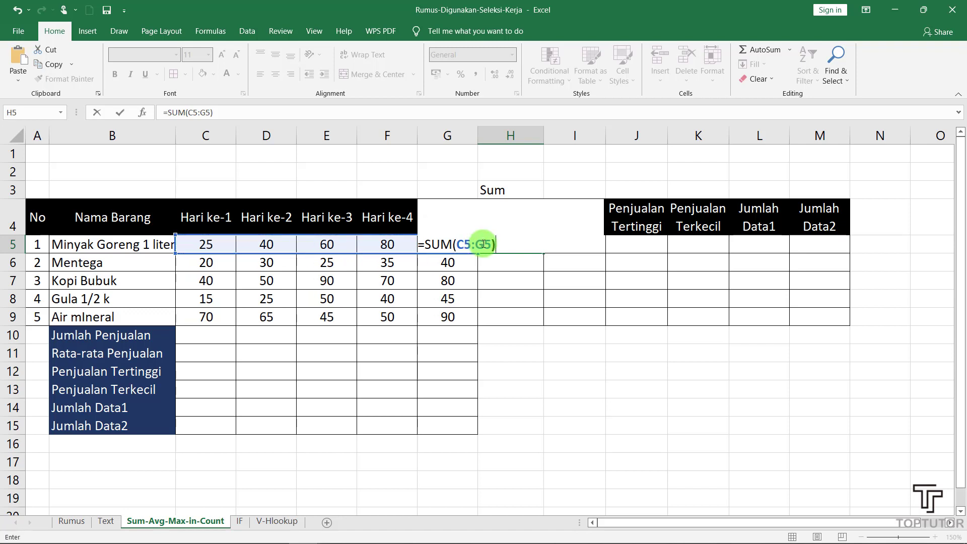
key("Return")
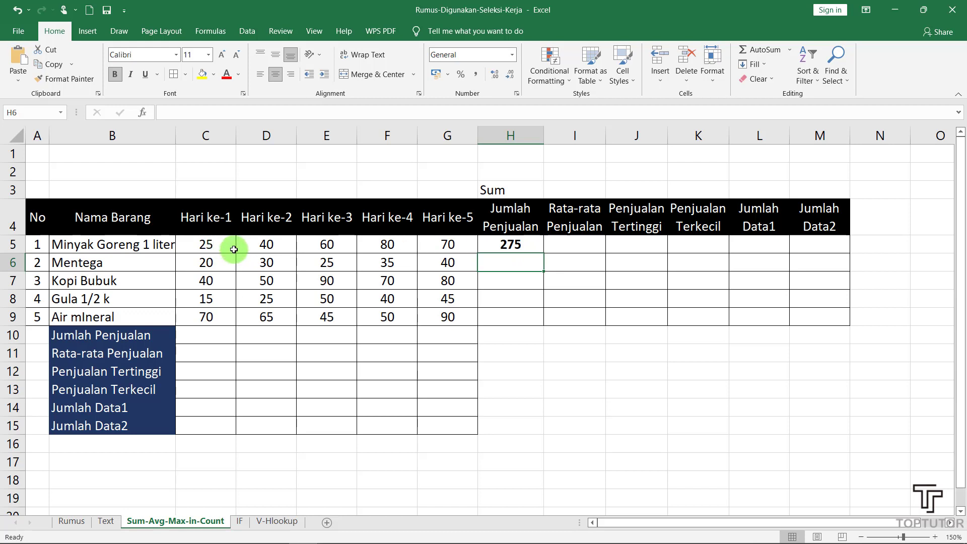
Clear the formula in H5 and total the range C5:G5 there again with AutoSum
left_click(489, 247)
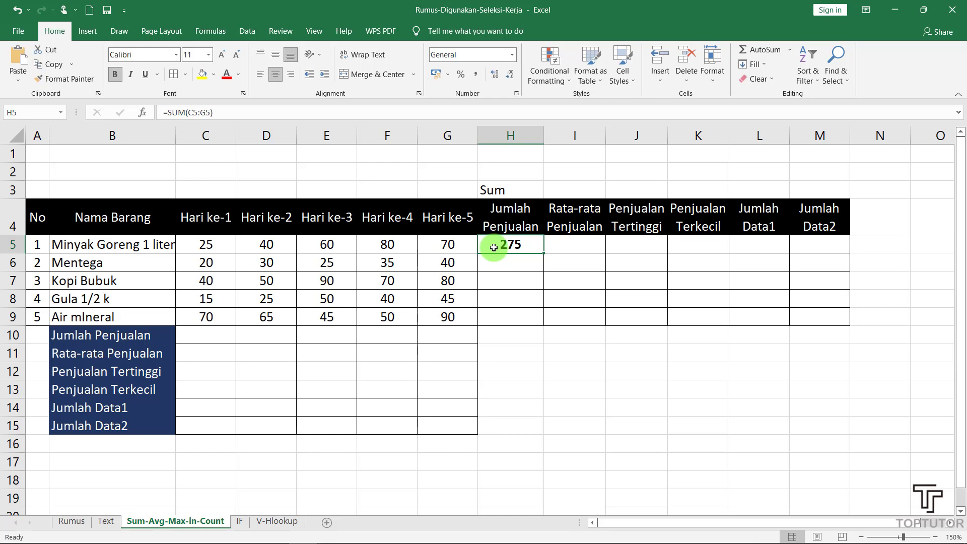
key("Delete")
left_click_drag(210, 249, 436, 248)
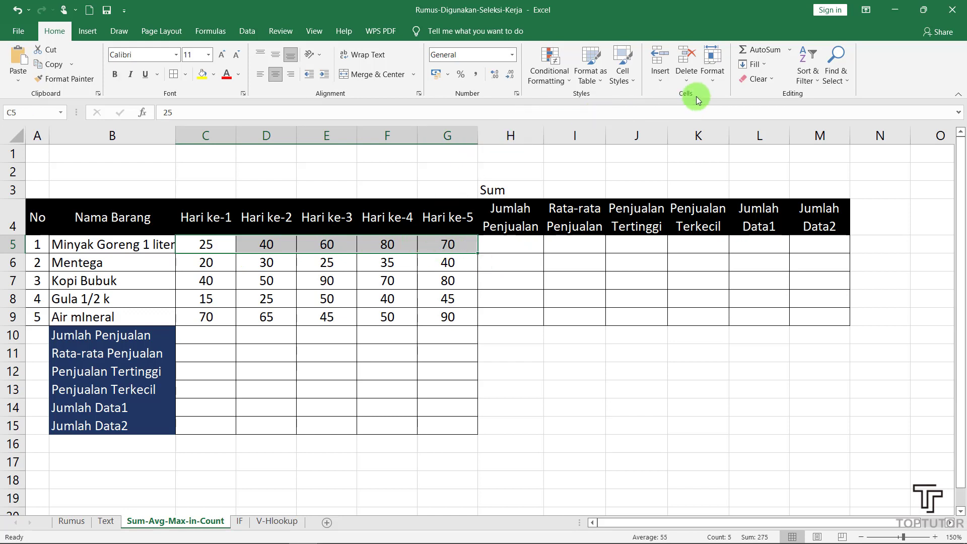
left_click(756, 50)
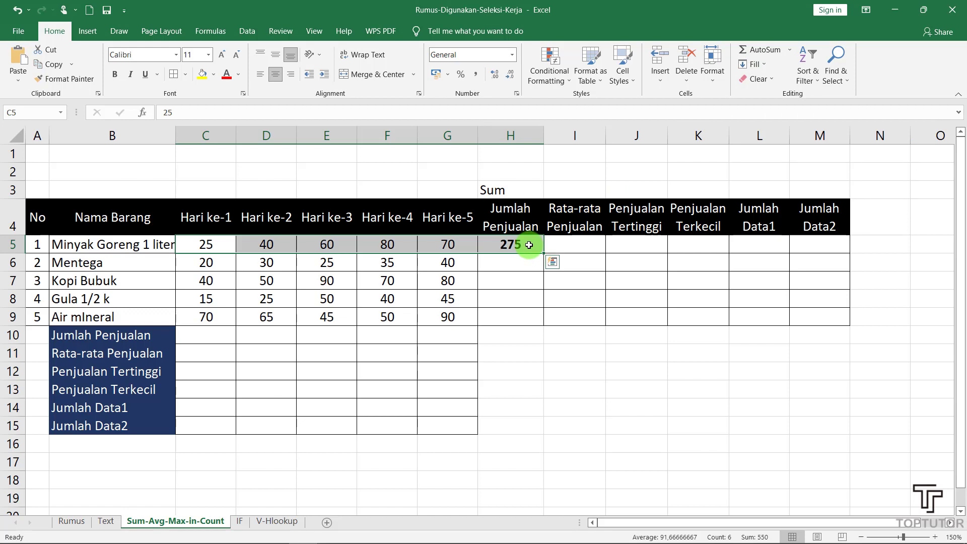
left_click(508, 266)
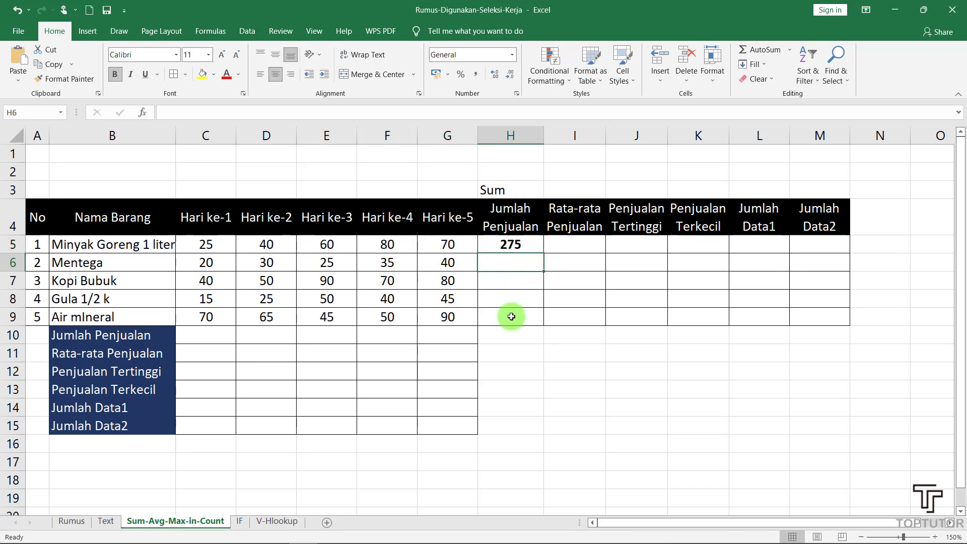
Copy the SUM formula from H5 down through H9 and inspect the copied formulas in H6 and H7
left_click(502, 245)
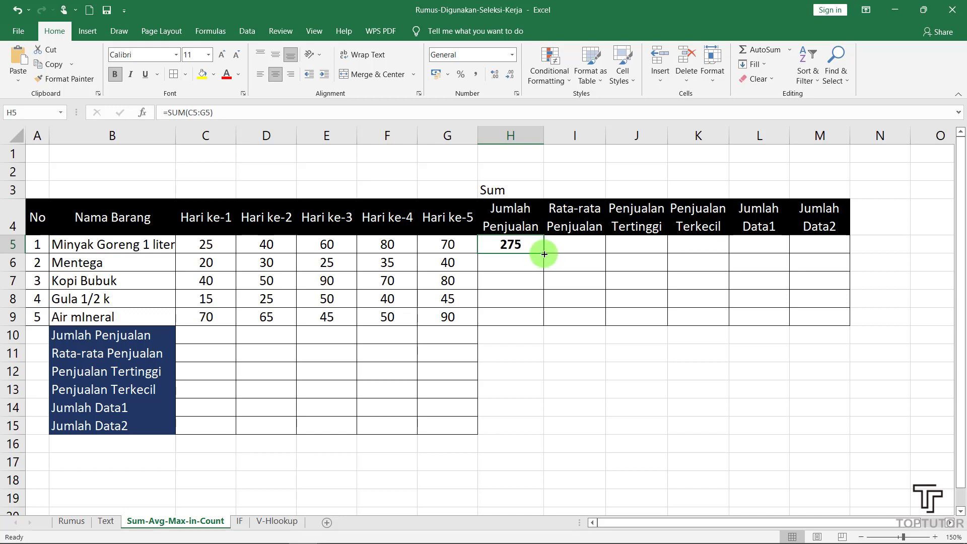
left_click_drag(544, 254, 544, 325)
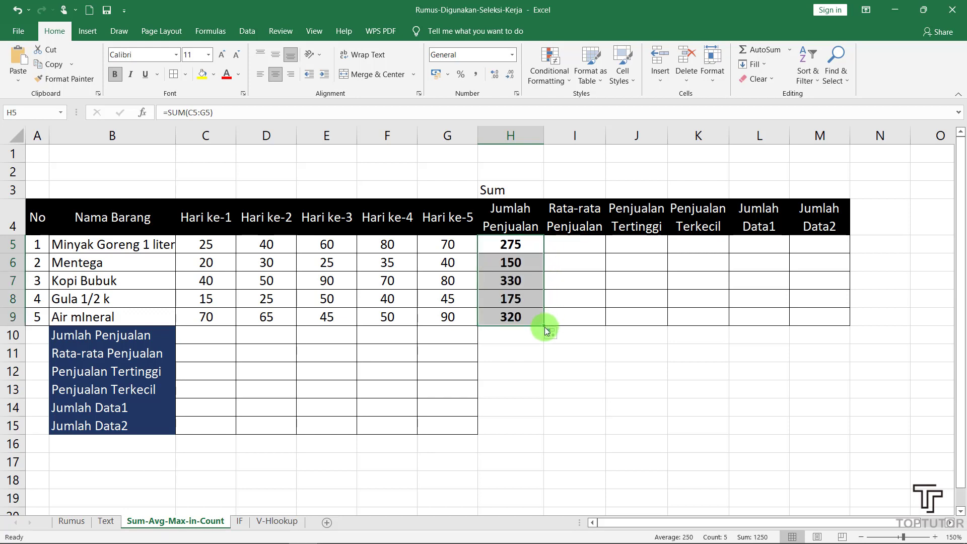
left_click(518, 349)
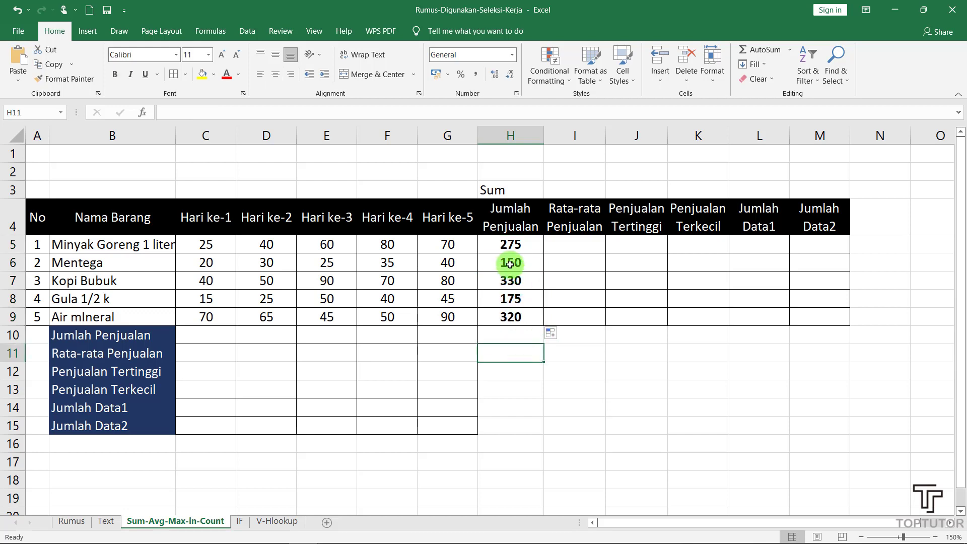
double_click(510, 264)
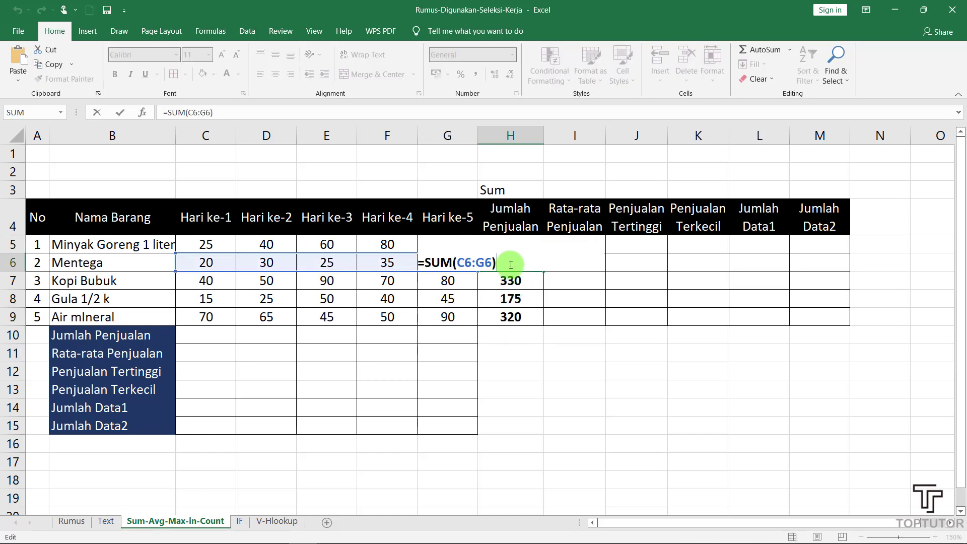
left_click(512, 277)
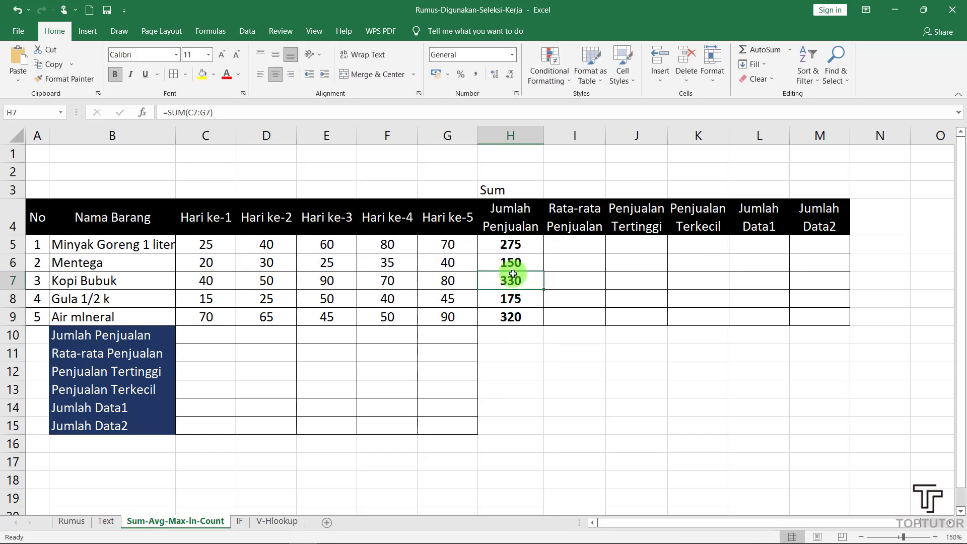
double_click(516, 280)
left_click(517, 295)
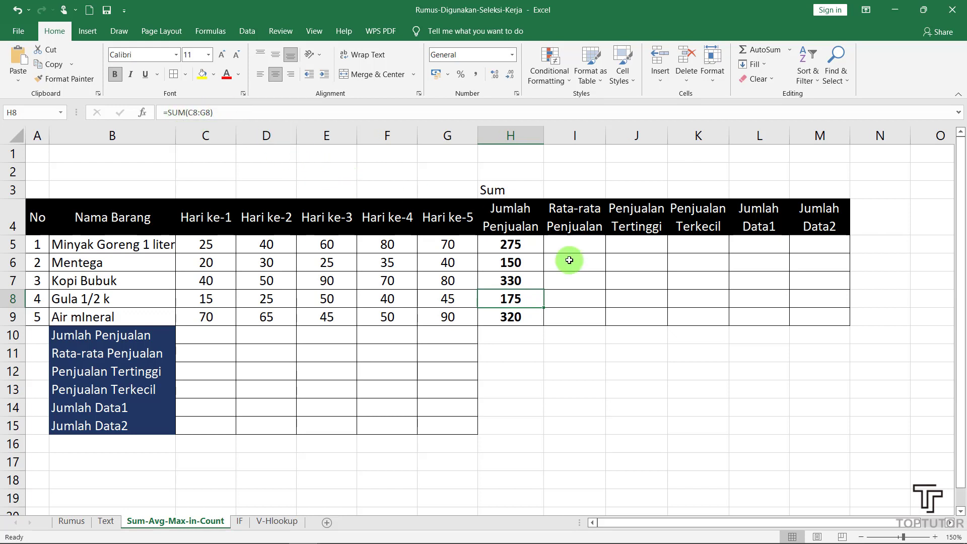
Enter the label "Average" in cell I3, above the Rata-rata Penjualan header
left_click(569, 335)
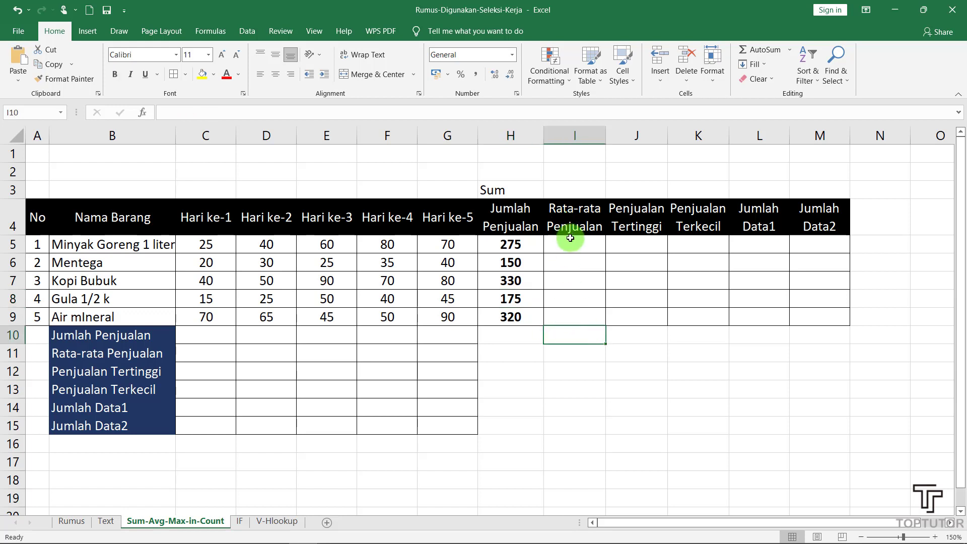
left_click(566, 192)
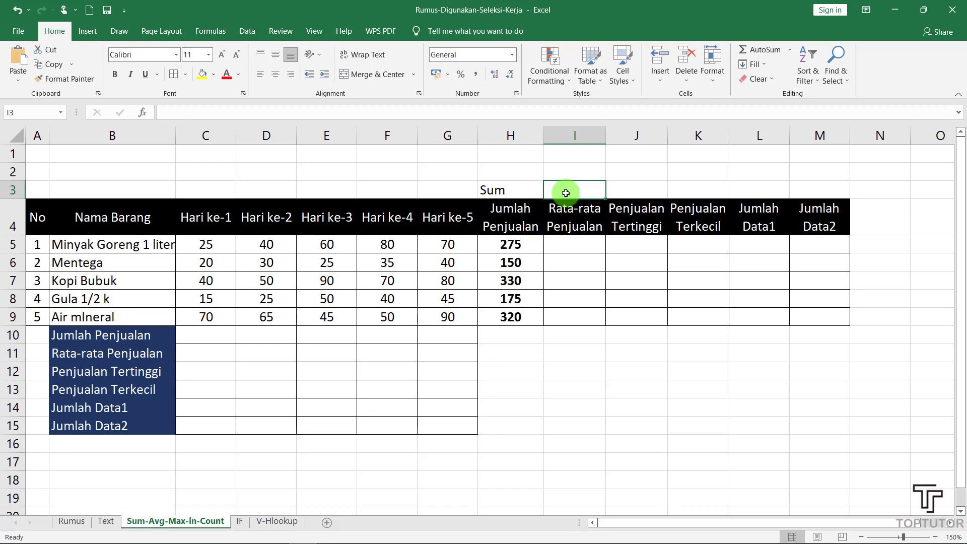
type("Aver")
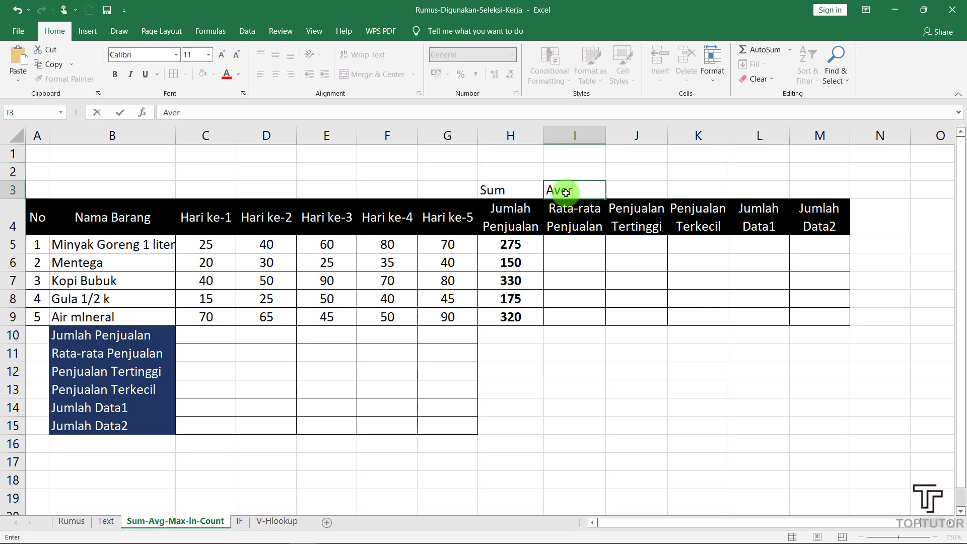
type("age")
Enter the formula =AVERAGE(C5:G5) in cell I5 to average the five days of Minyak Goreng sales
left_click(565, 243)
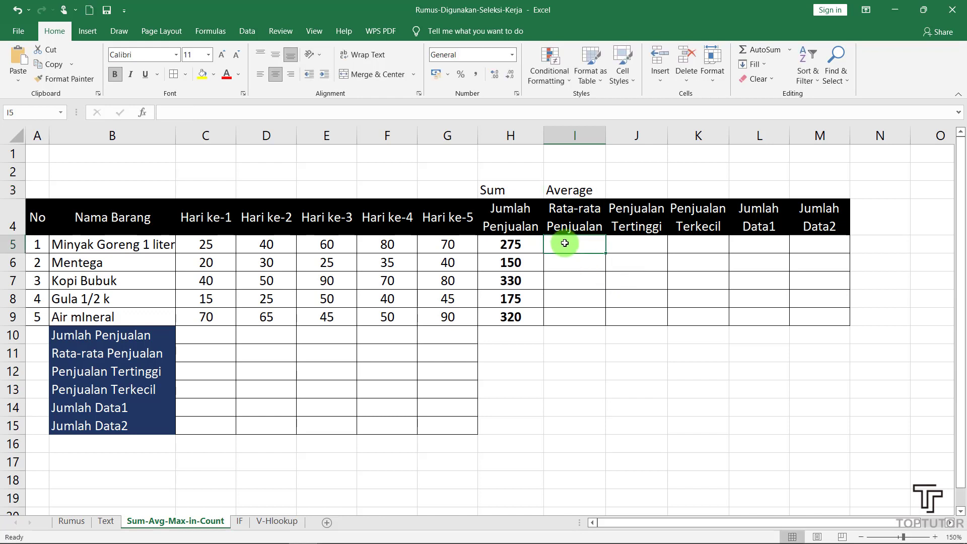
type("=ave")
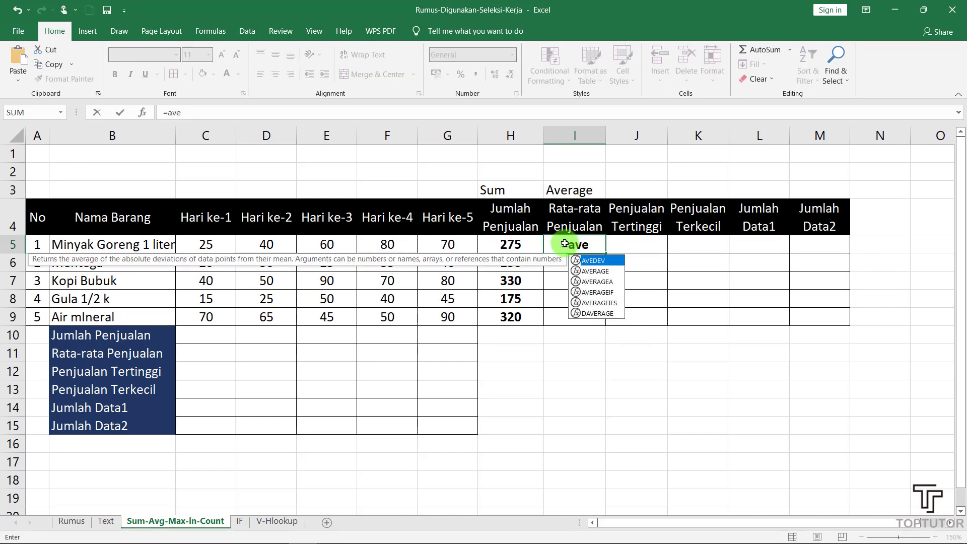
double_click(595, 271)
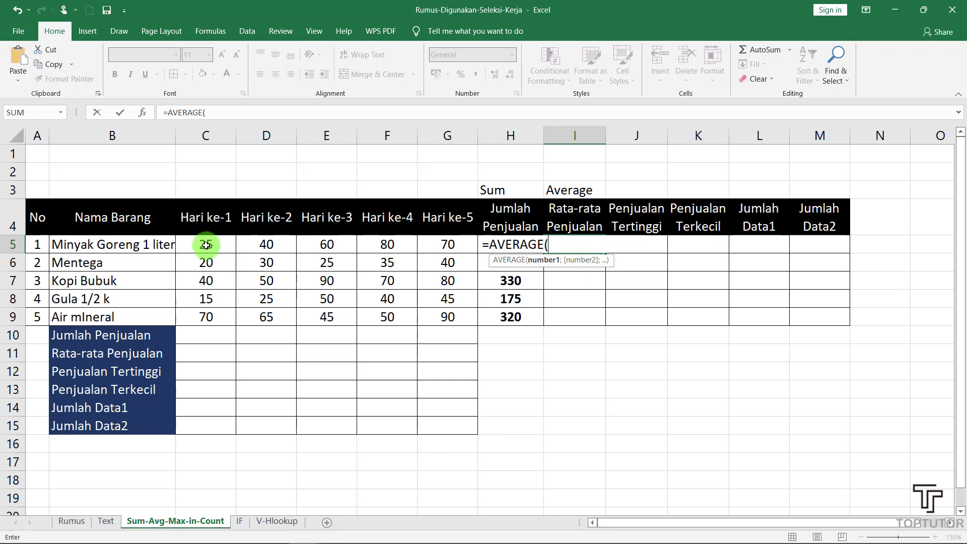
left_click_drag(207, 244, 451, 246)
type(")")
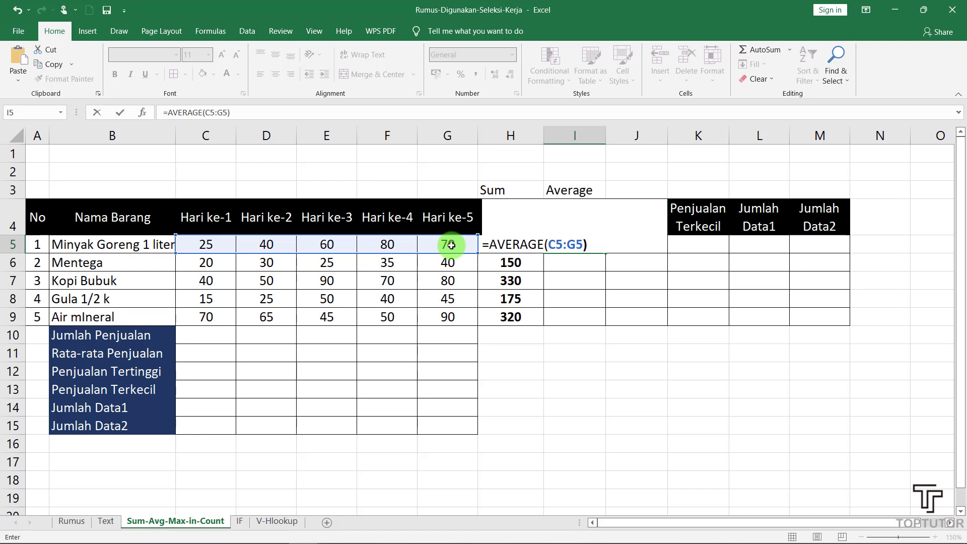
key("Return")
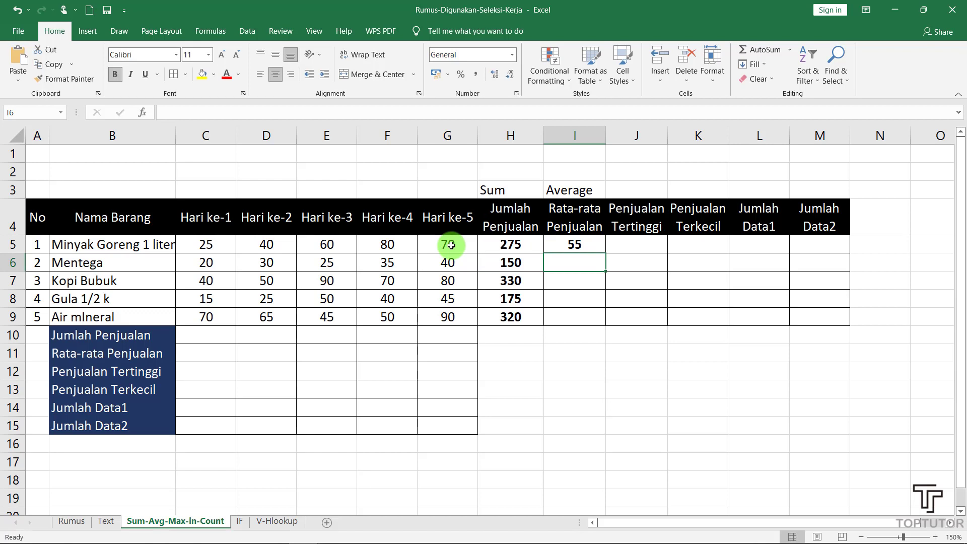
Clear cell I5 and enter =AVERAGE(C5:G5) there again, using the suggested AVERAGE function
left_click(563, 242)
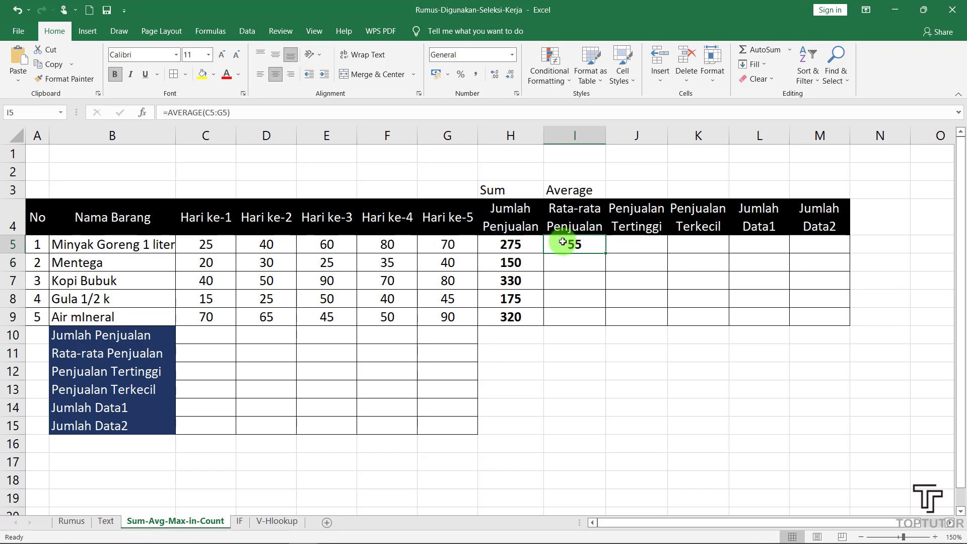
key("Delete")
type("=")
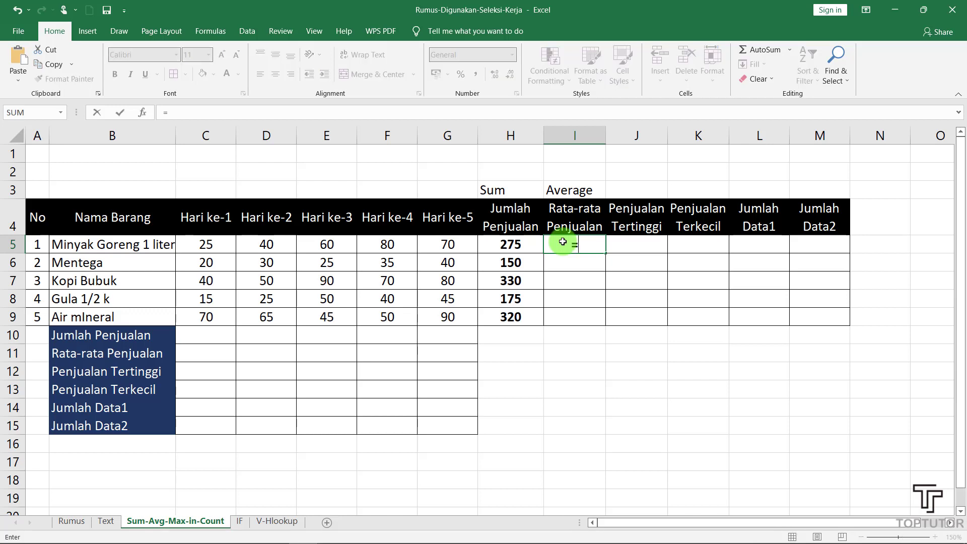
type("avera")
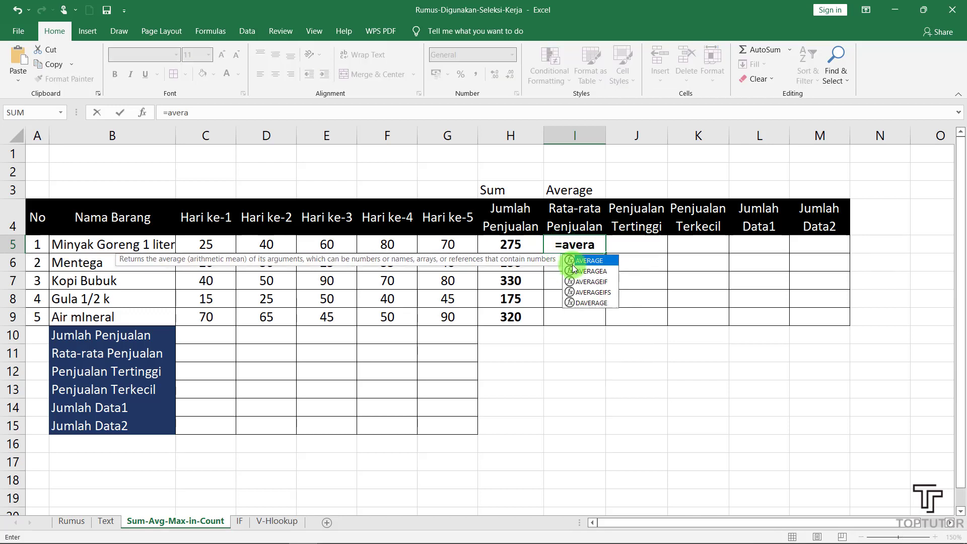
double_click(593, 262)
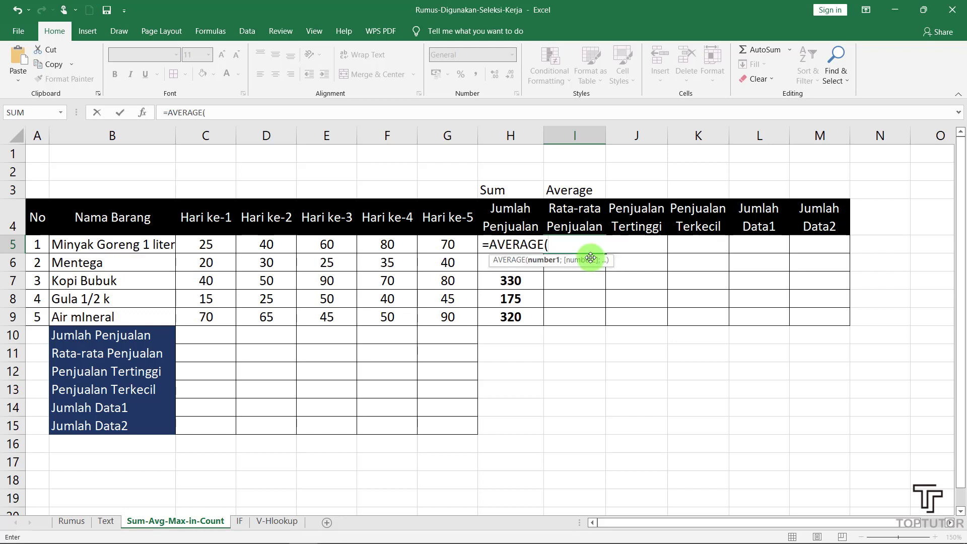
left_click(206, 245)
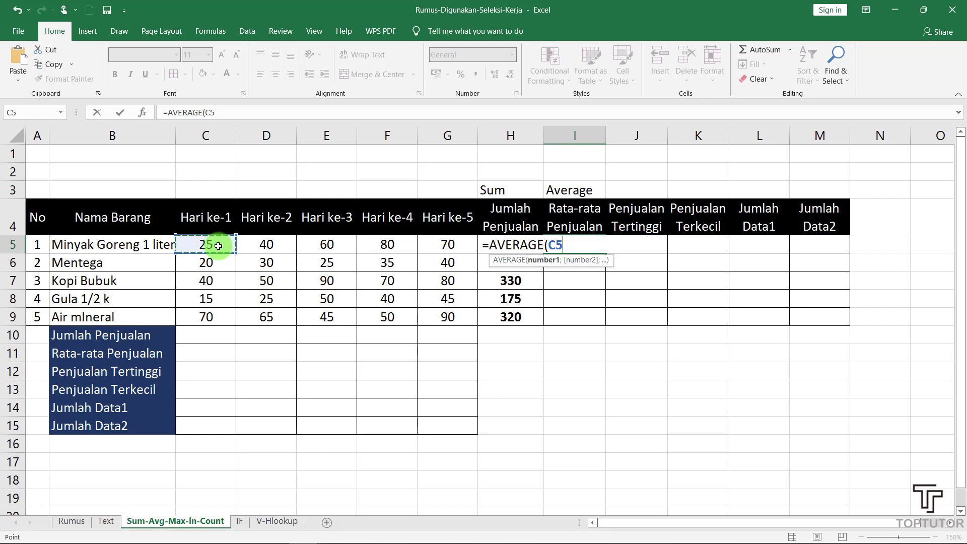
left_click_drag(230, 246, 244, 247)
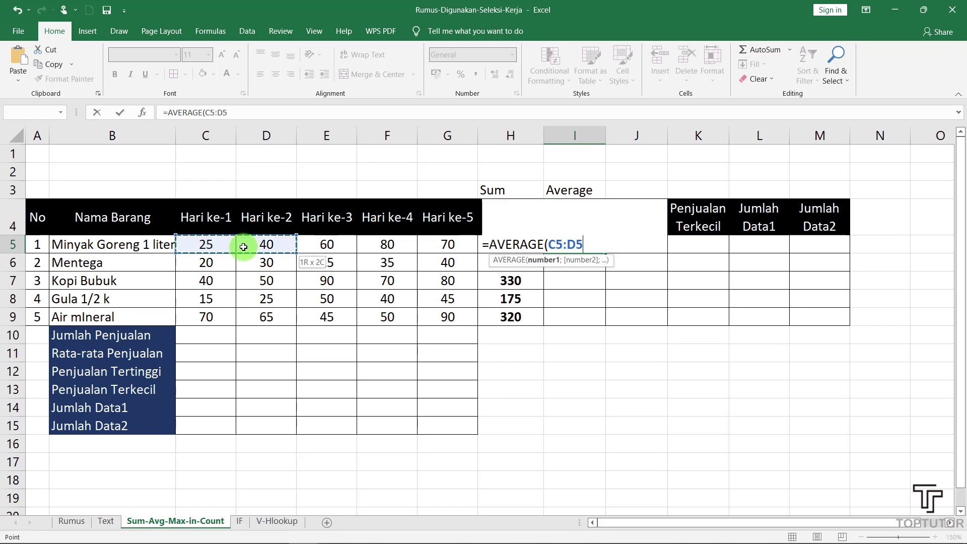
left_click_drag(243, 247, 427, 253)
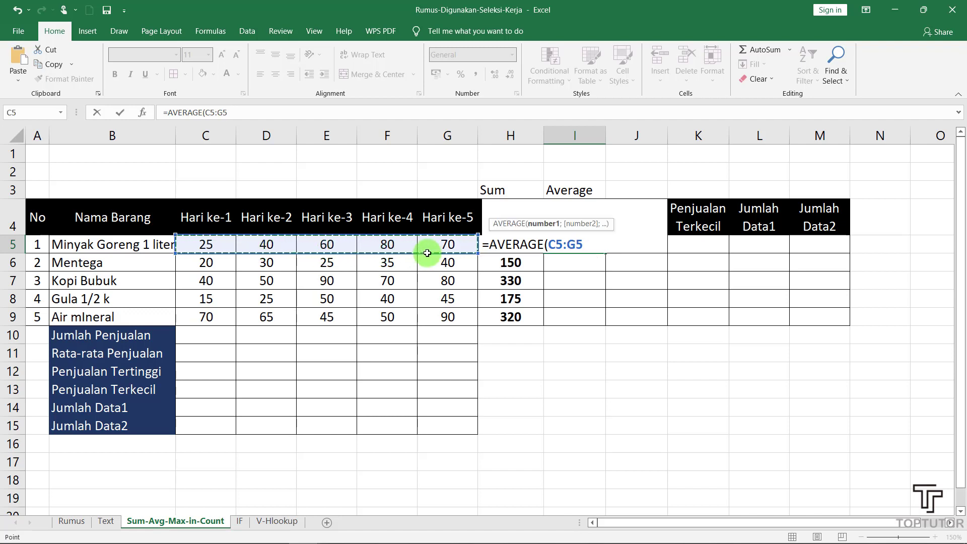
type(")")
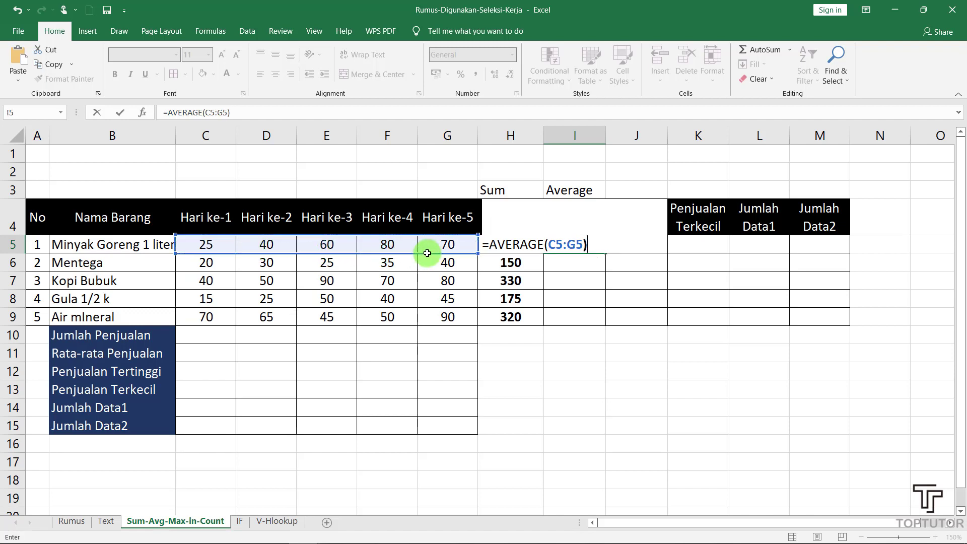
key("Return")
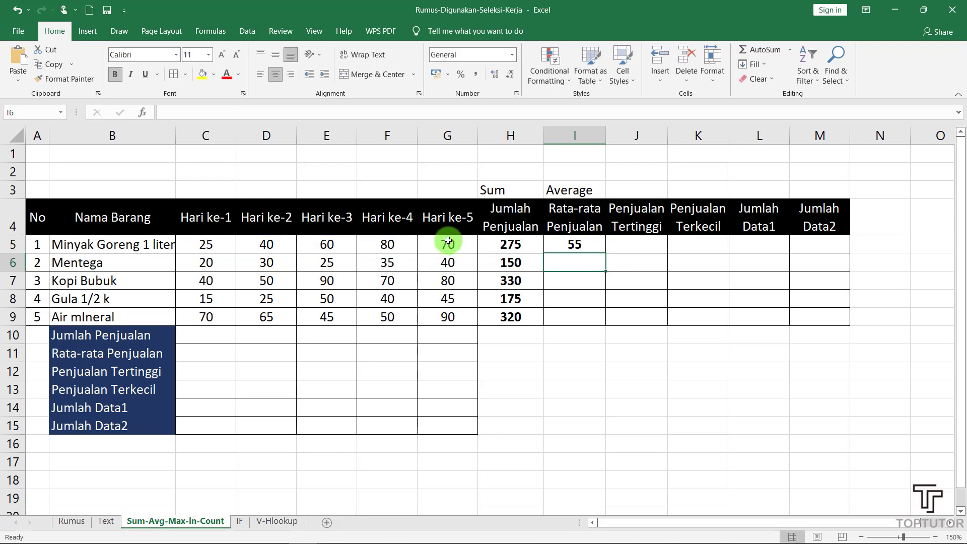
Copy the AVERAGE formula from I5 down through I9 for the remaining products
left_click(575, 244)
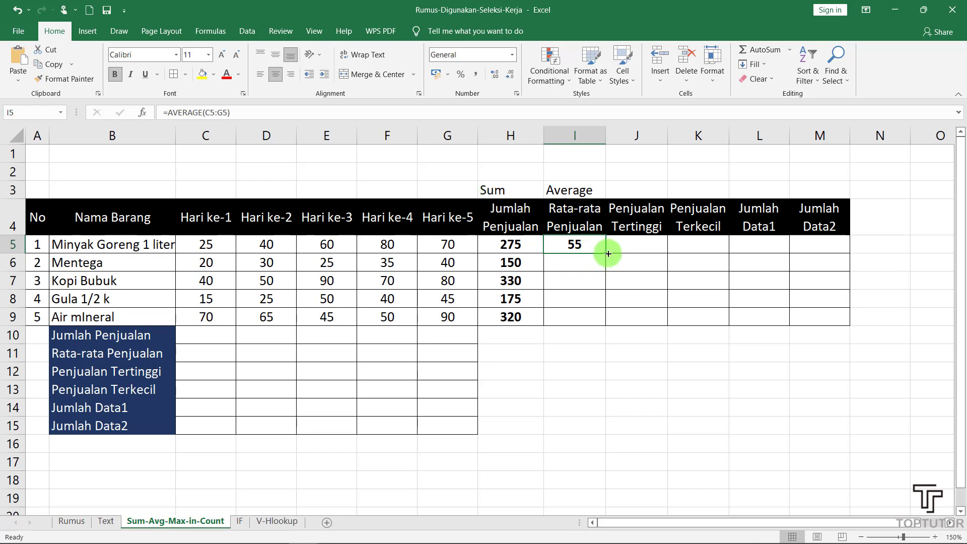
left_click_drag(604, 254, 615, 322)
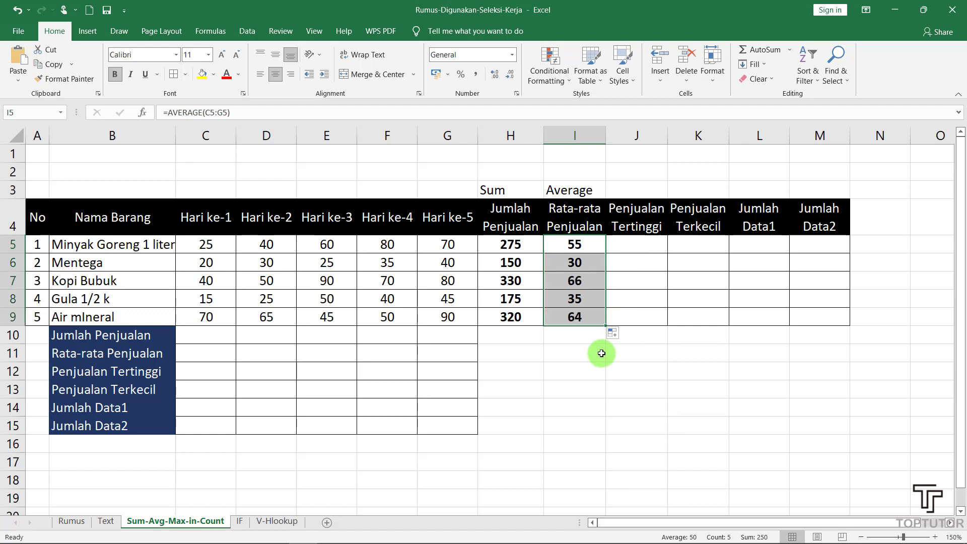
left_click(600, 354)
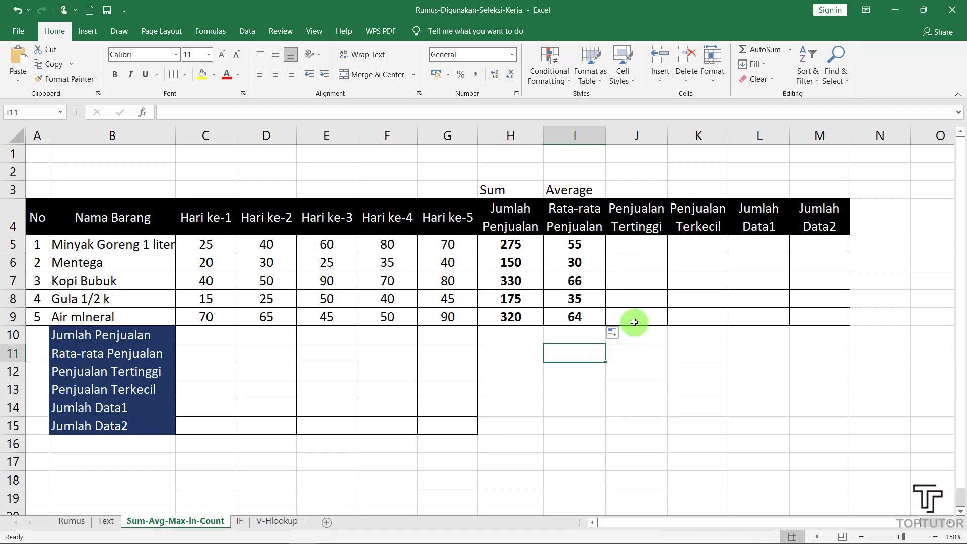
Enter the label "Max" in cell J3, above the Penjualan Tertinggi header
left_click(618, 244)
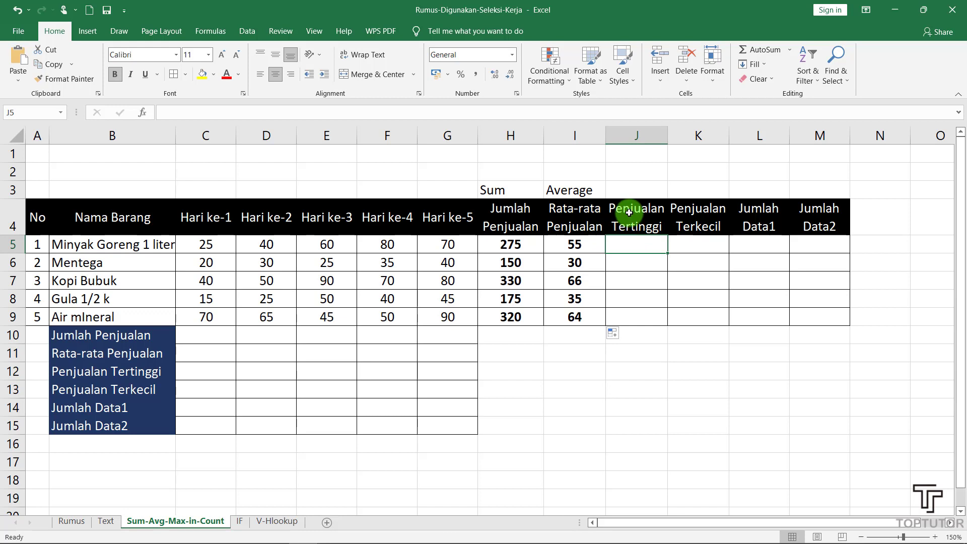
left_click(630, 192)
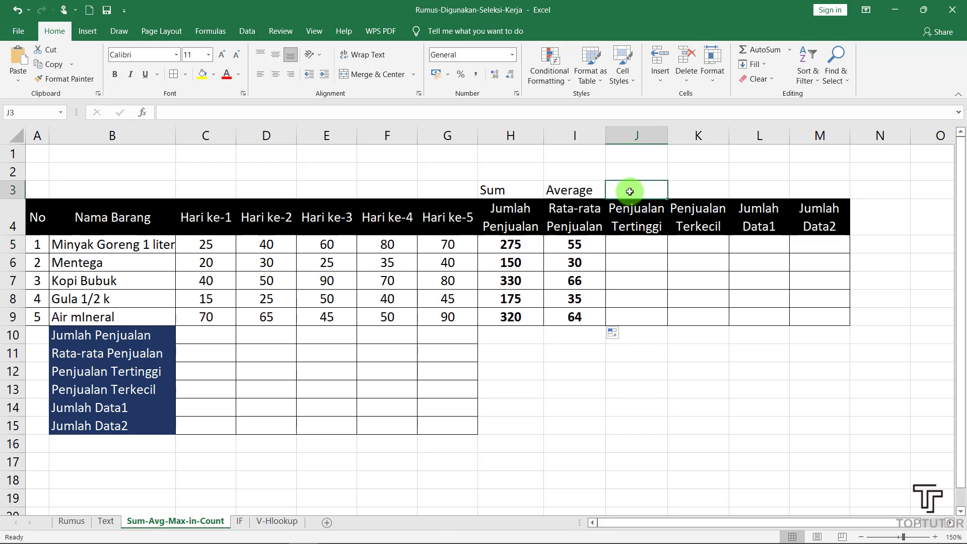
type("Max")
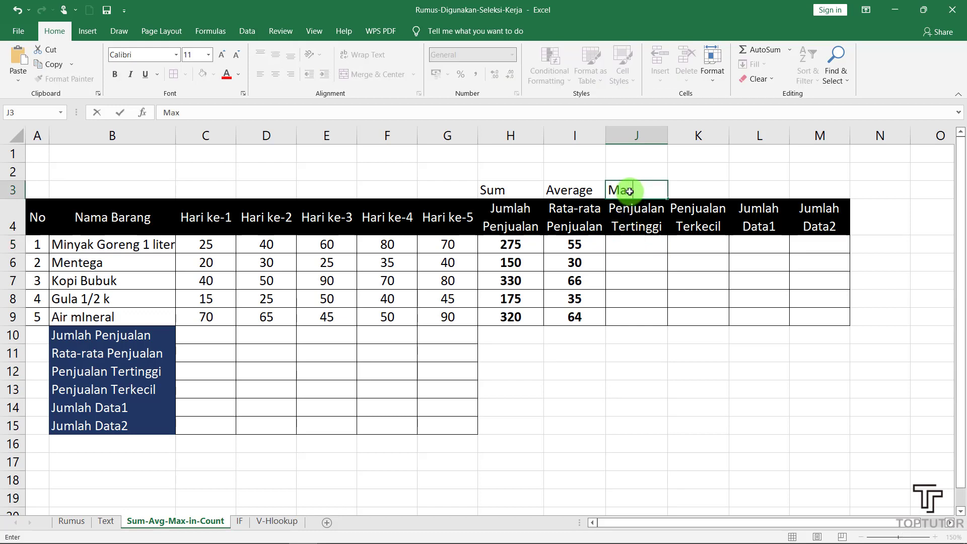
Enter the formula =MAX(C5:G5) in cell J5 to find the highest daily sales of Minyak Goreng
left_click(631, 243)
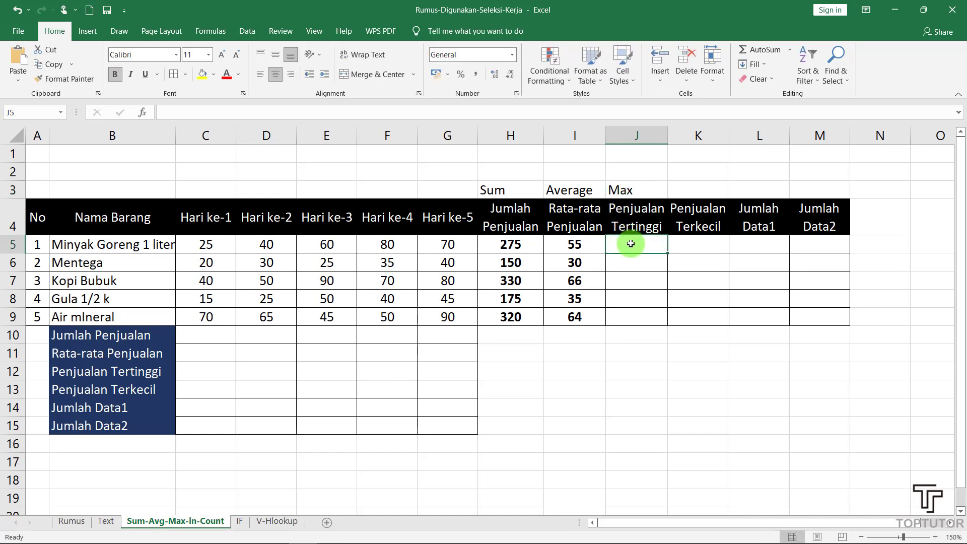
type("=max")
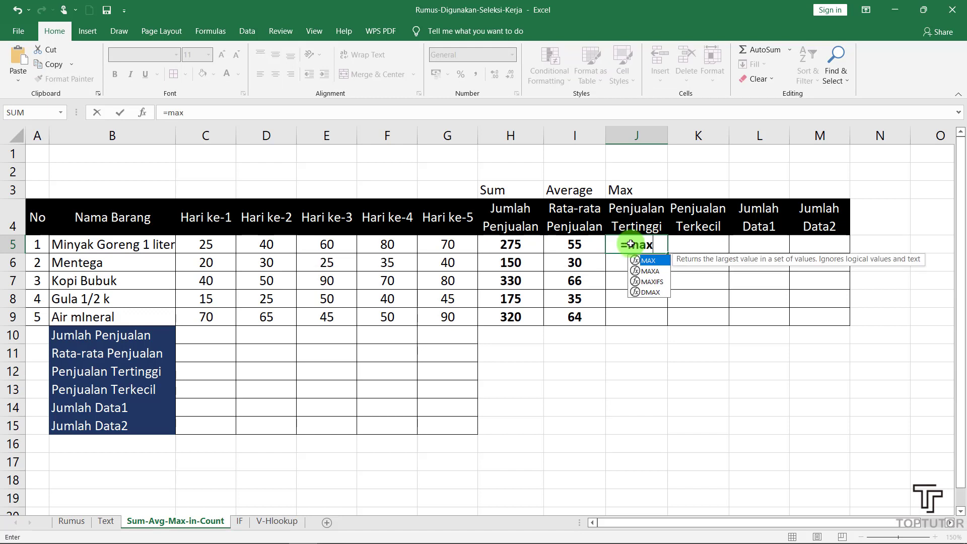
type("(")
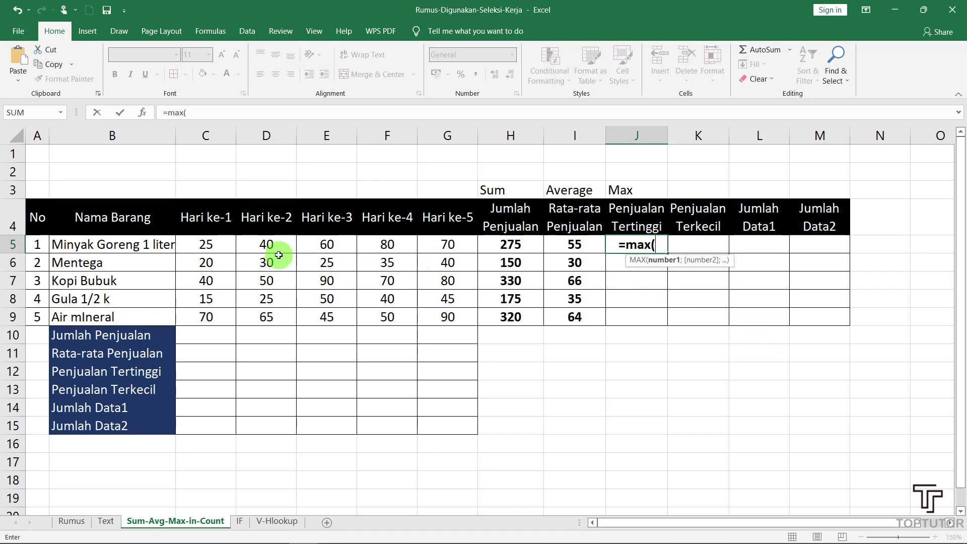
left_click_drag(210, 248, 432, 250)
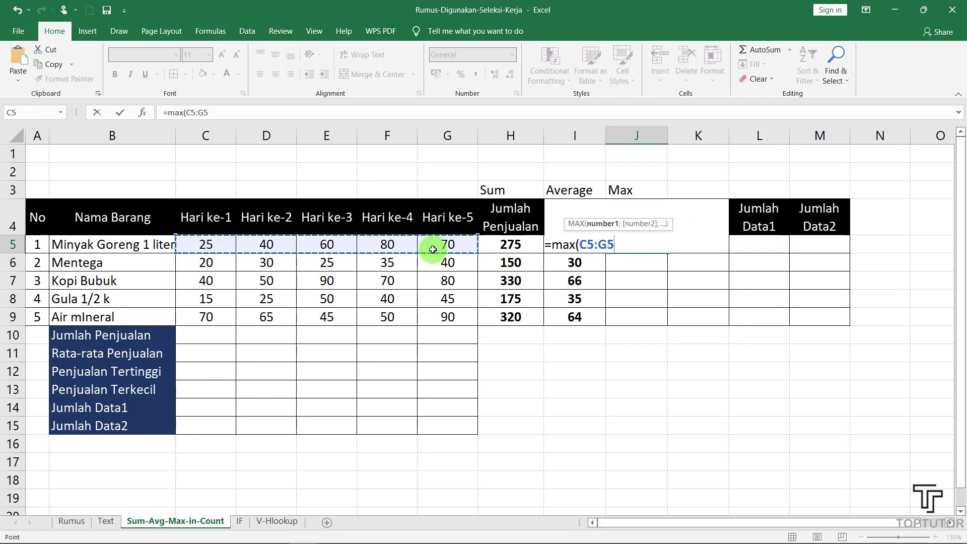
type(")")
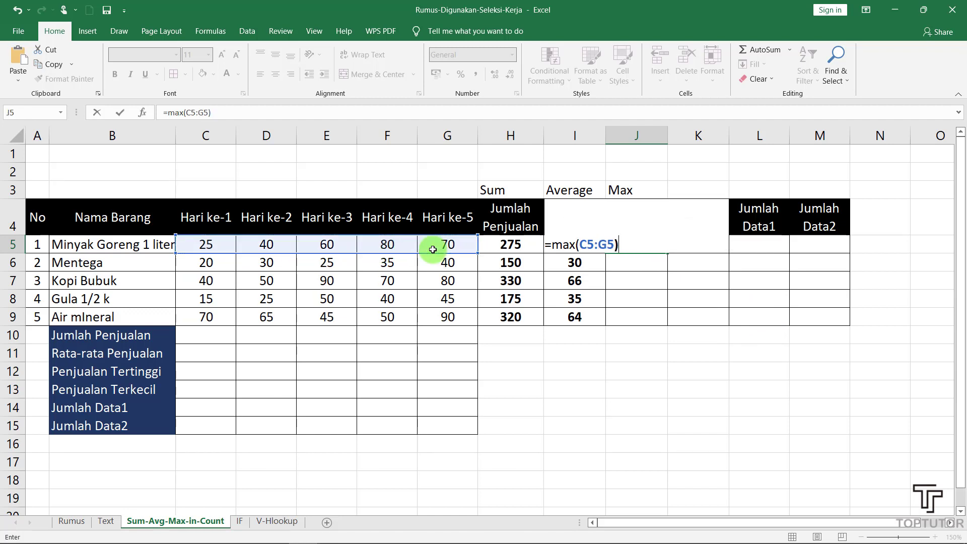
key("Return")
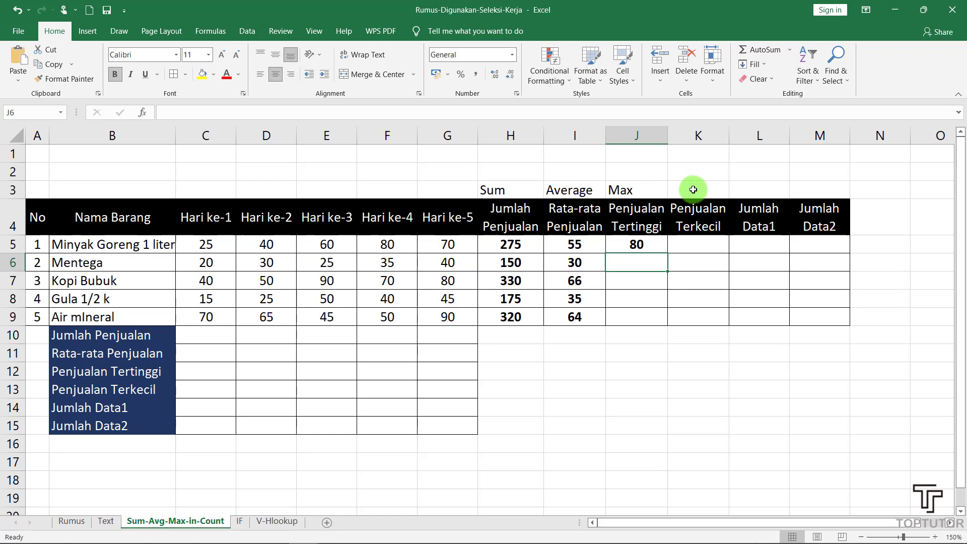
Enter the label "Min" in K3 and the formula =MIN(C5:G5) in K5 for the lowest daily sales of Minyak Goreng
left_click(693, 190)
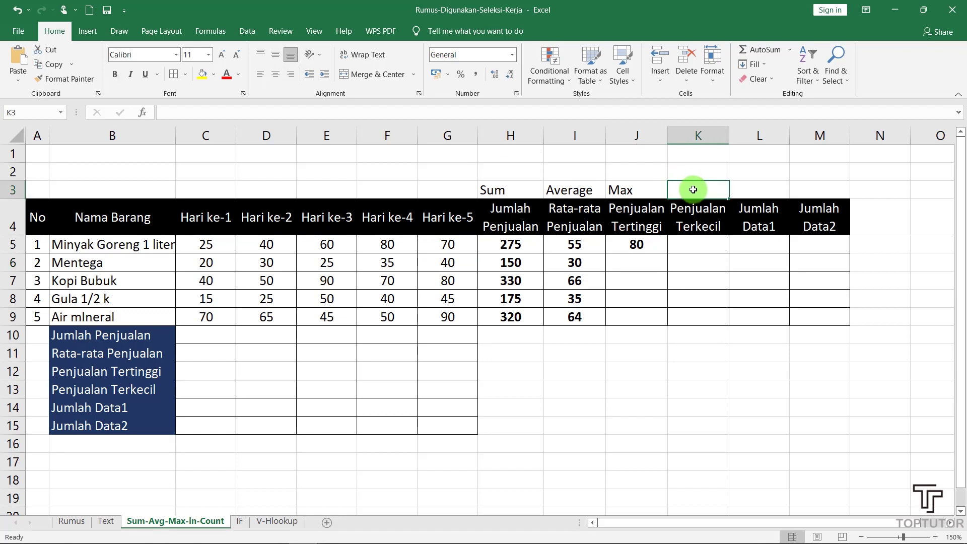
type("Min")
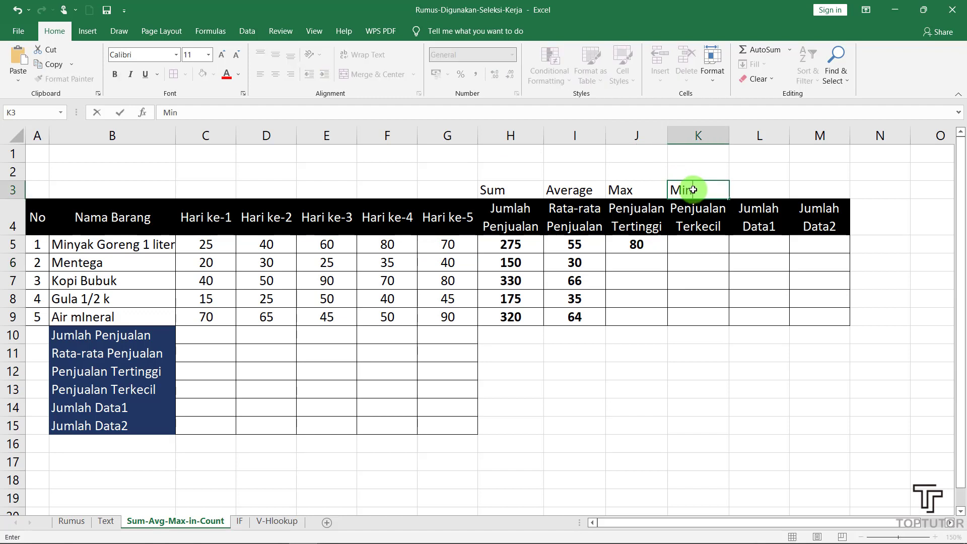
left_click(711, 243)
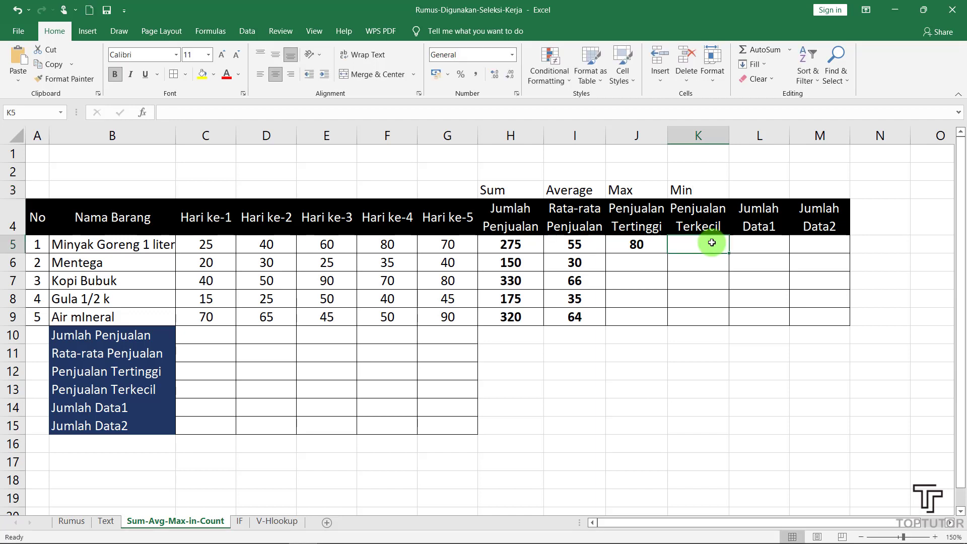
type("=min")
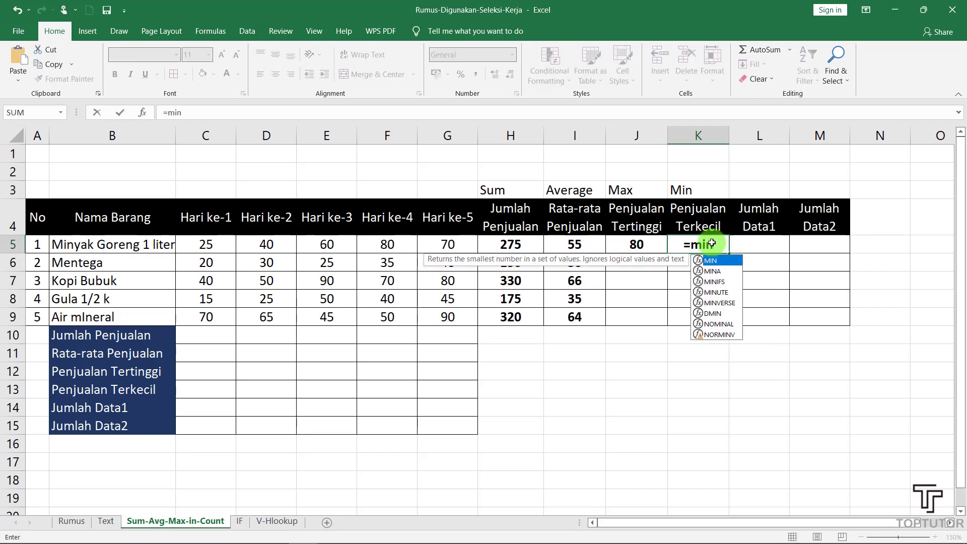
type("(")
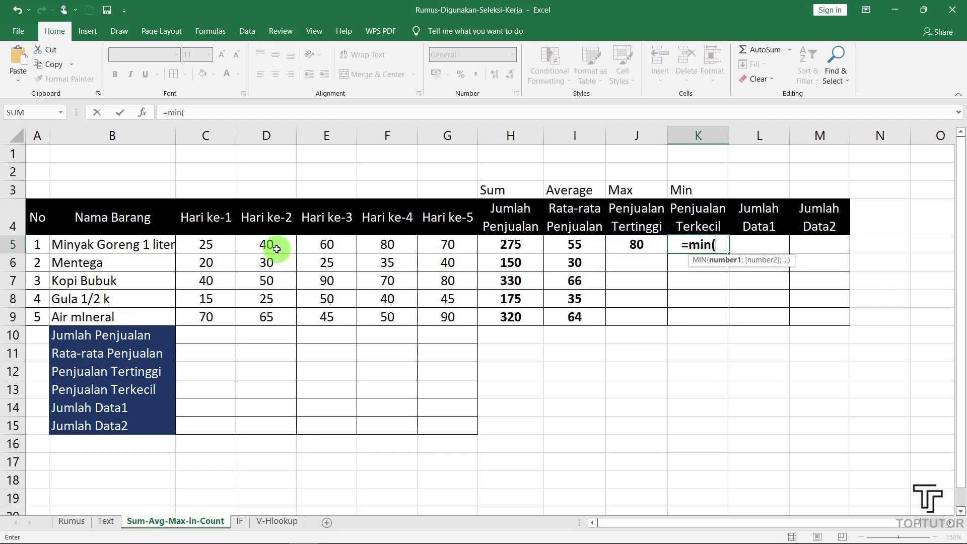
left_click_drag(209, 244, 436, 245)
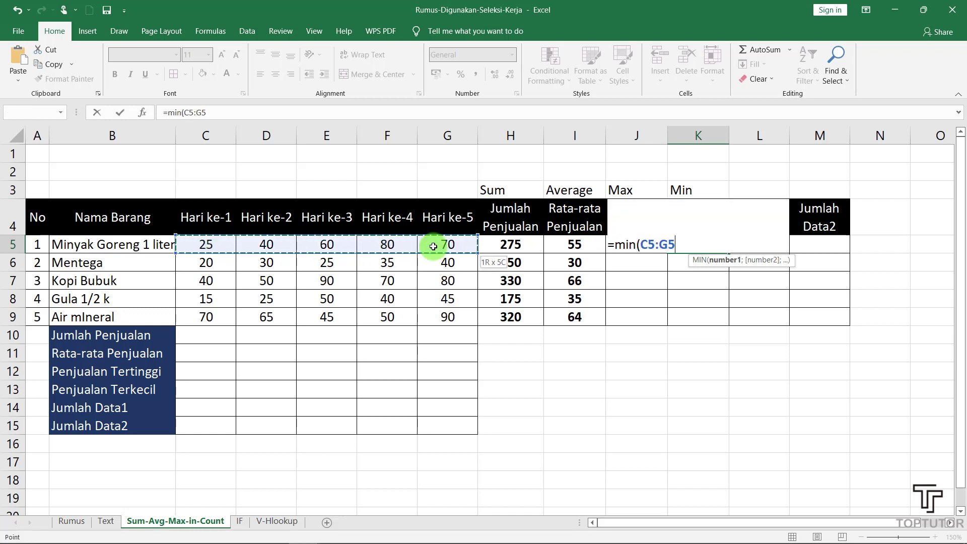
type(")")
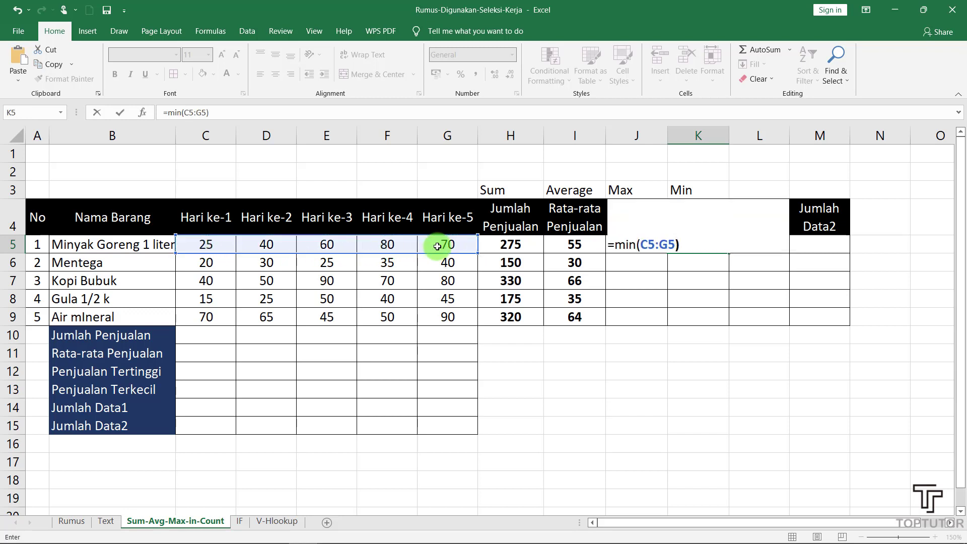
key("Return")
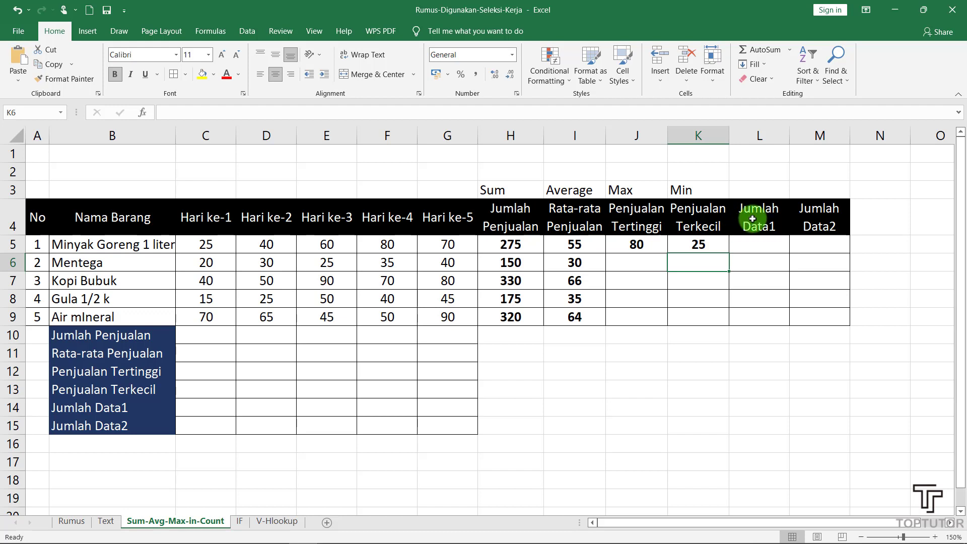
Enter the label "Count" in L3 and the formula =COUNT(C5:G5) in L5 to count the numeric sales entries
left_click(747, 192)
type("Count")
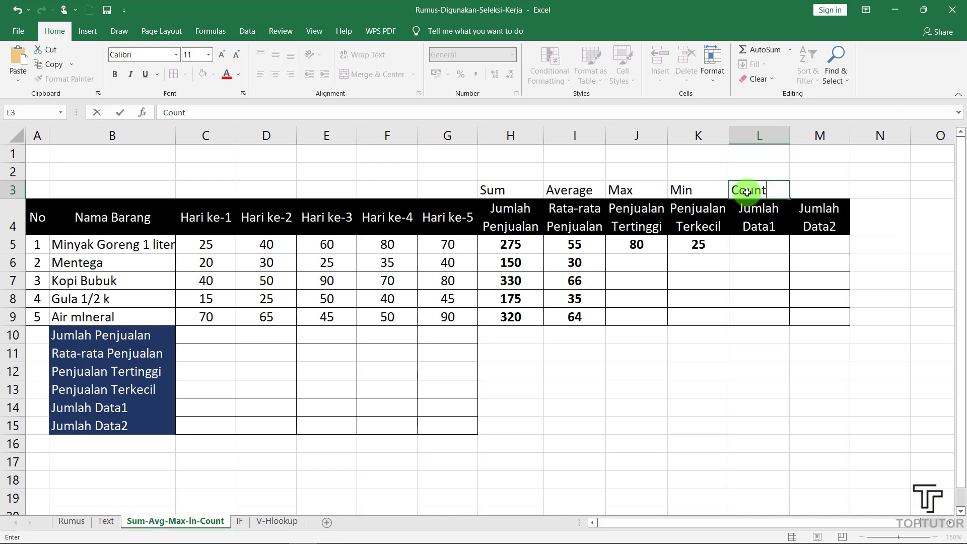
left_click(754, 240)
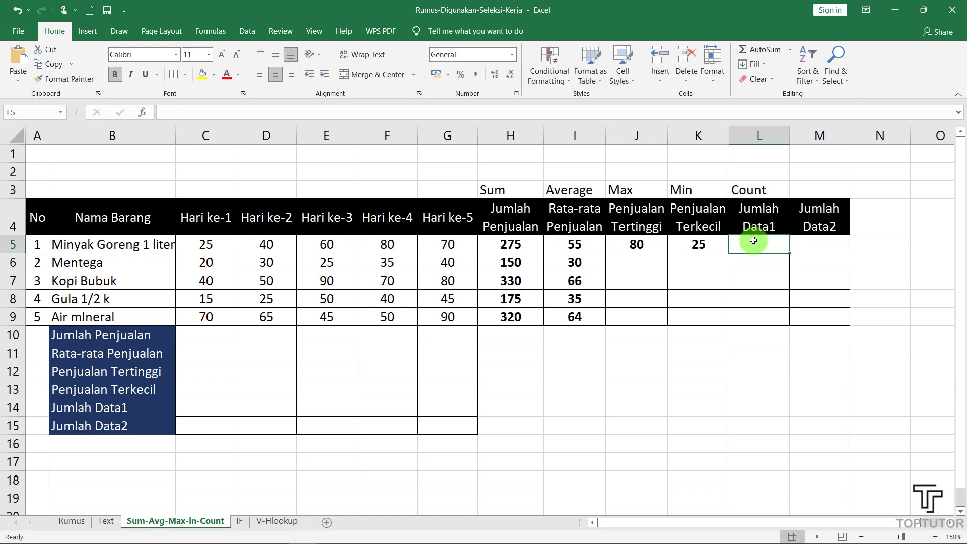
type("=c")
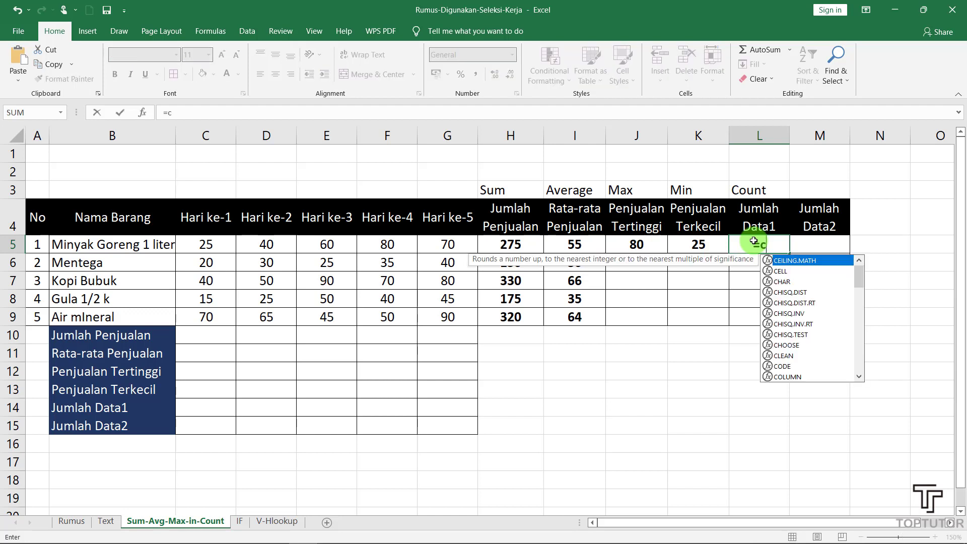
type("ount(")
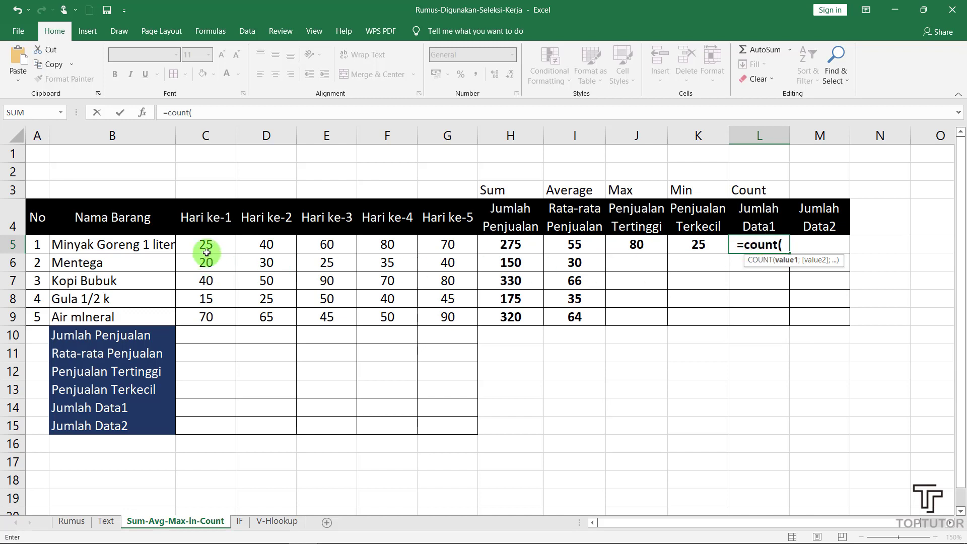
left_click_drag(206, 244, 436, 246)
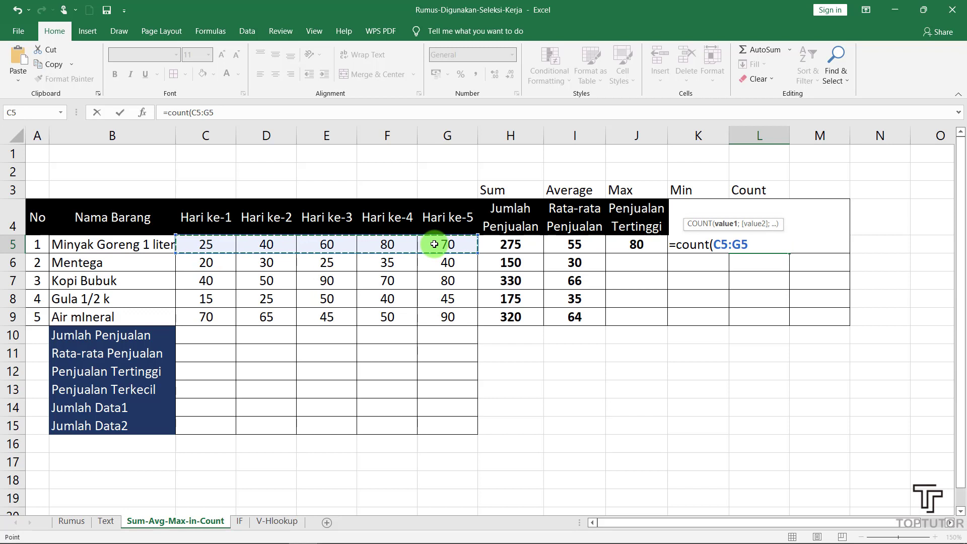
type(")")
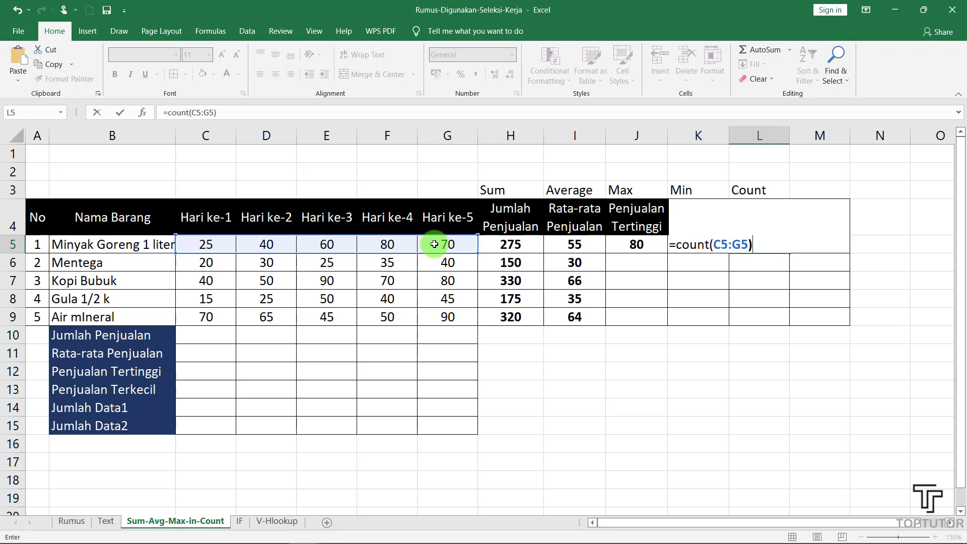
key("Return")
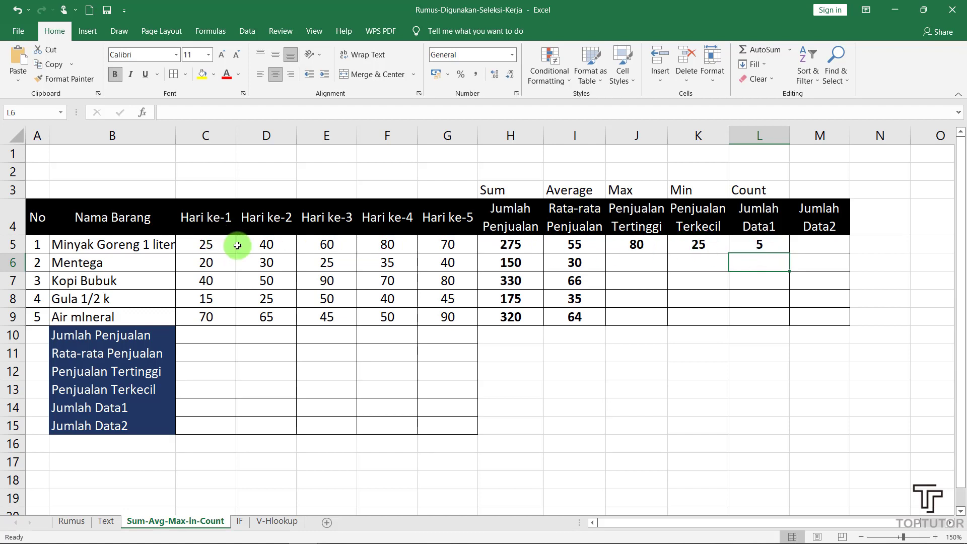
Clear the Hari ke-5 sales of Minyak Goreng in G5 to test the COUNT formula, and undo the deletion
left_click(449, 245)
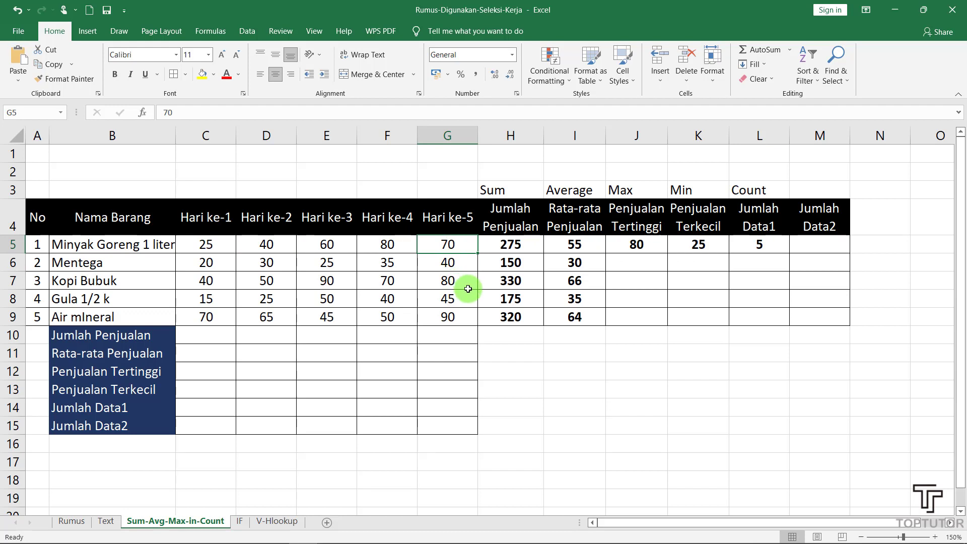
key("Delete")
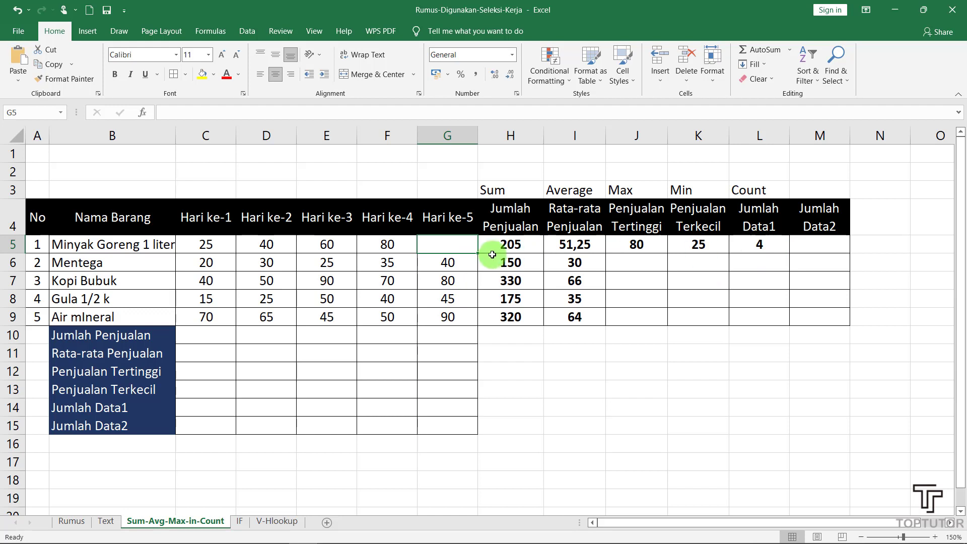
left_click(20, 9)
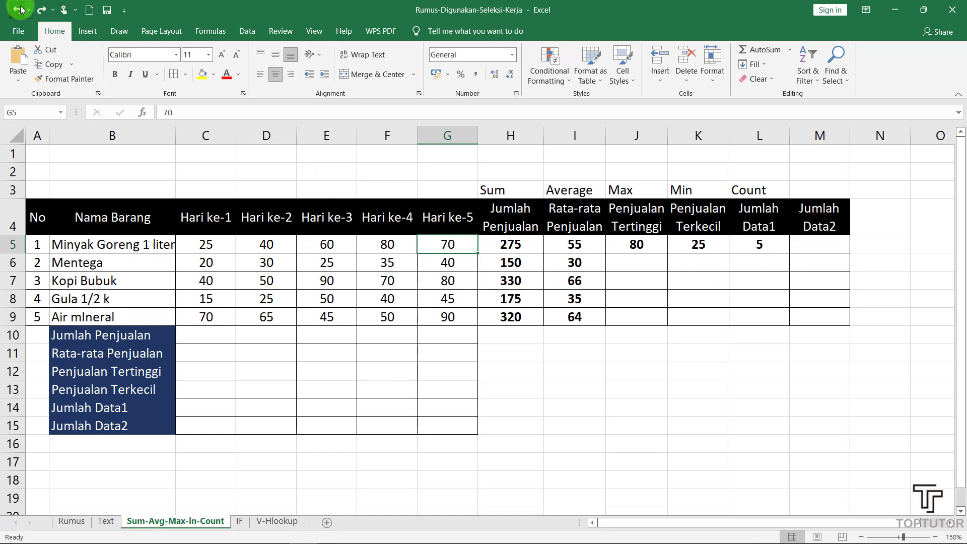
left_click(743, 281)
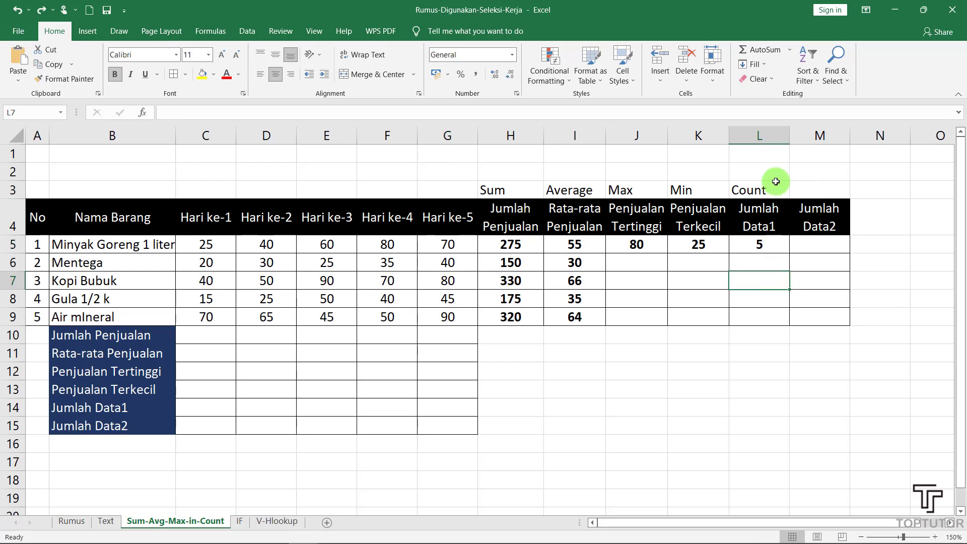
Enter the label "Counta" in cell M3, above the Jumlah Data2 header
left_click(804, 192)
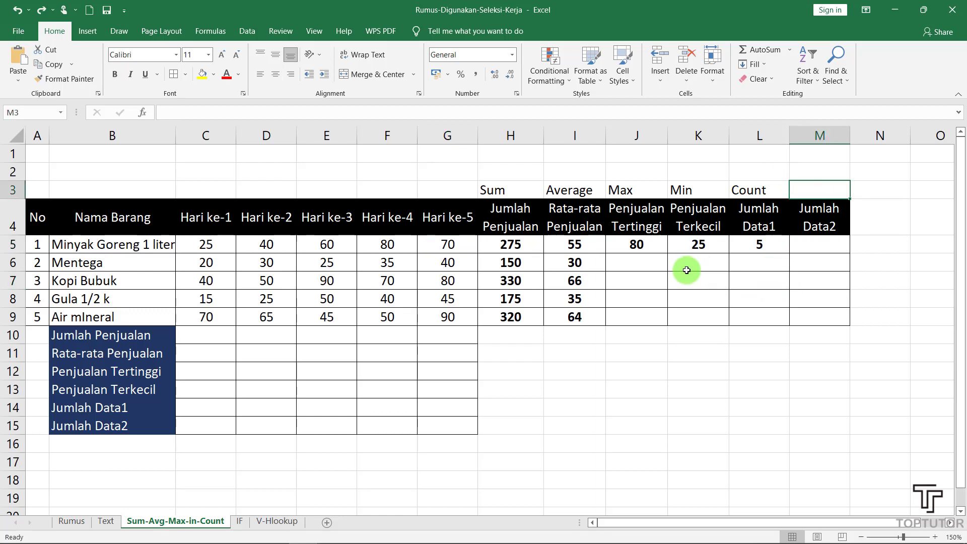
type("Counta")
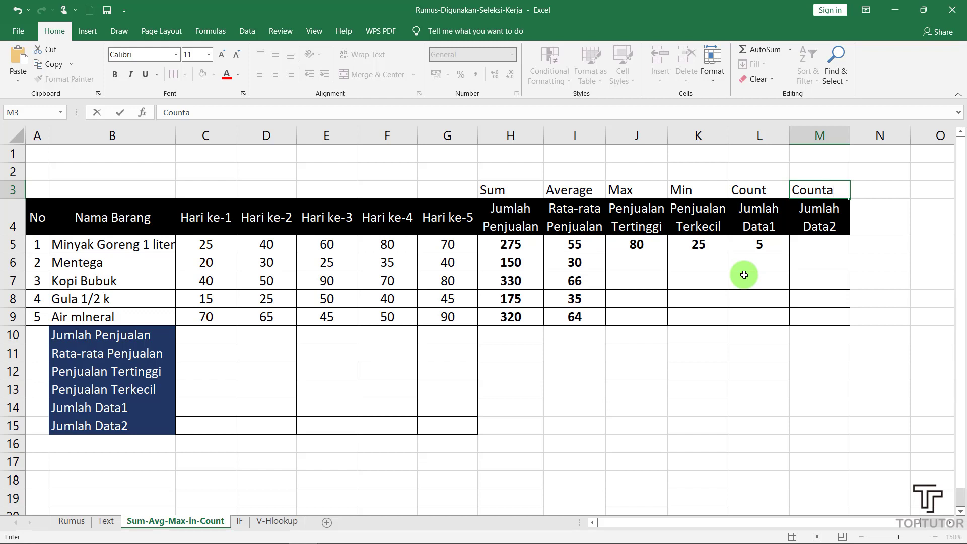
left_click(744, 274)
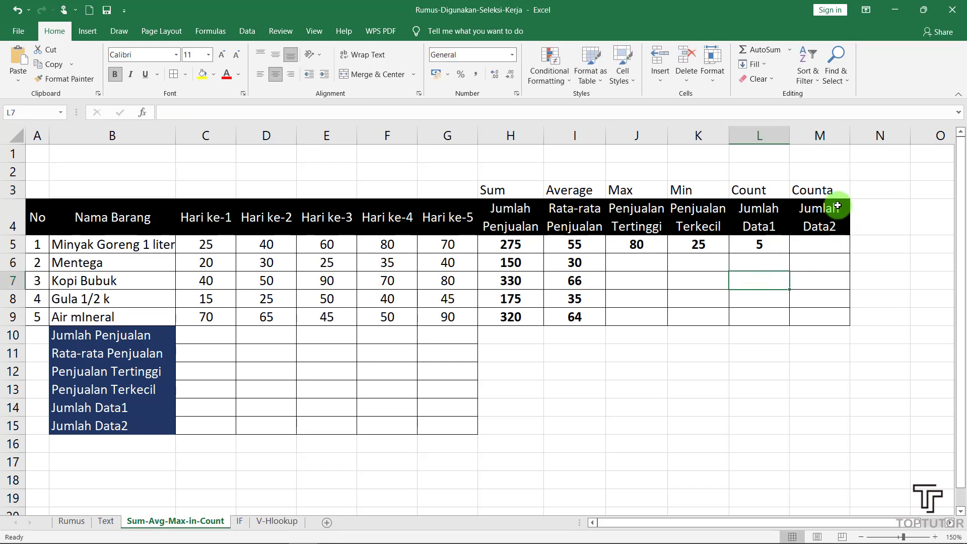
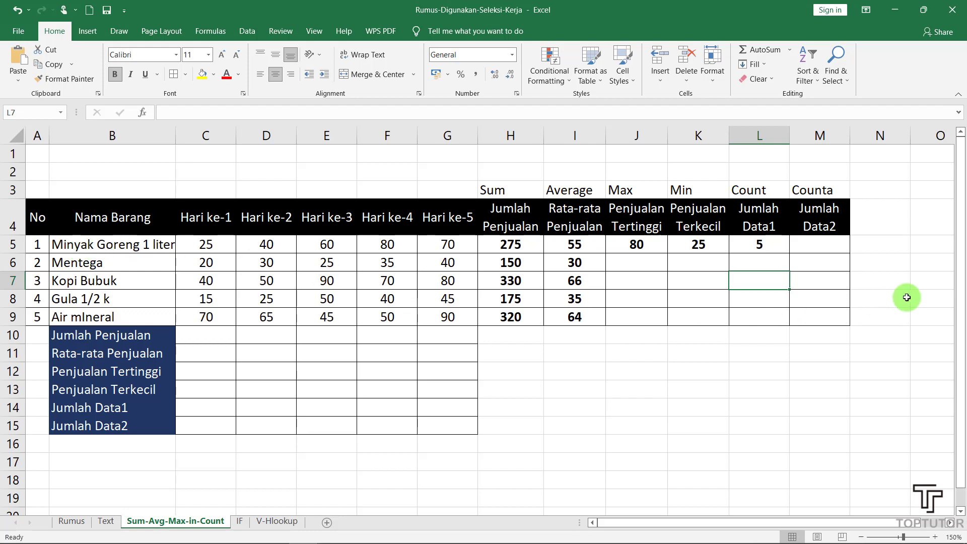
left_click(898, 277)
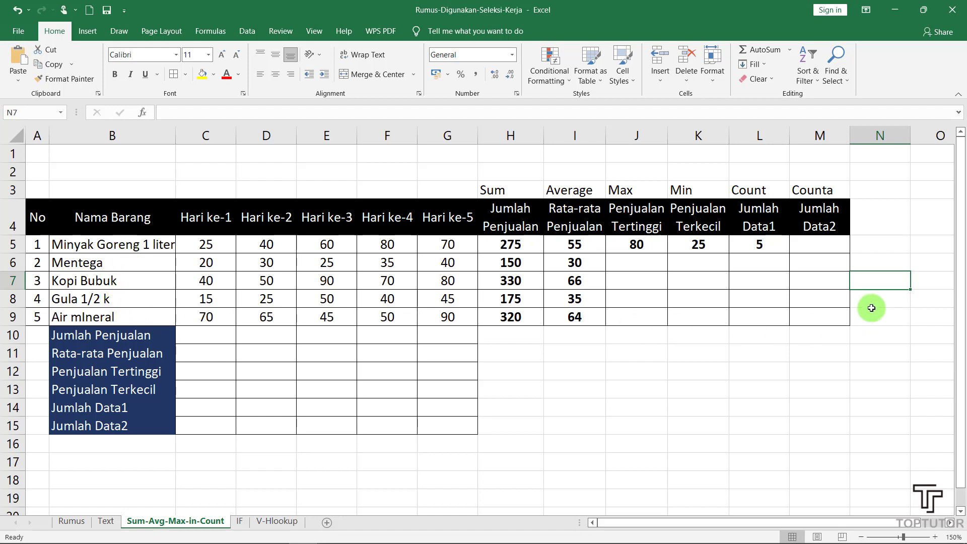
Enter the formula =COUNTA(B5:B9) in cell M5 to count the product names in the Nama Barang column
left_click(820, 248)
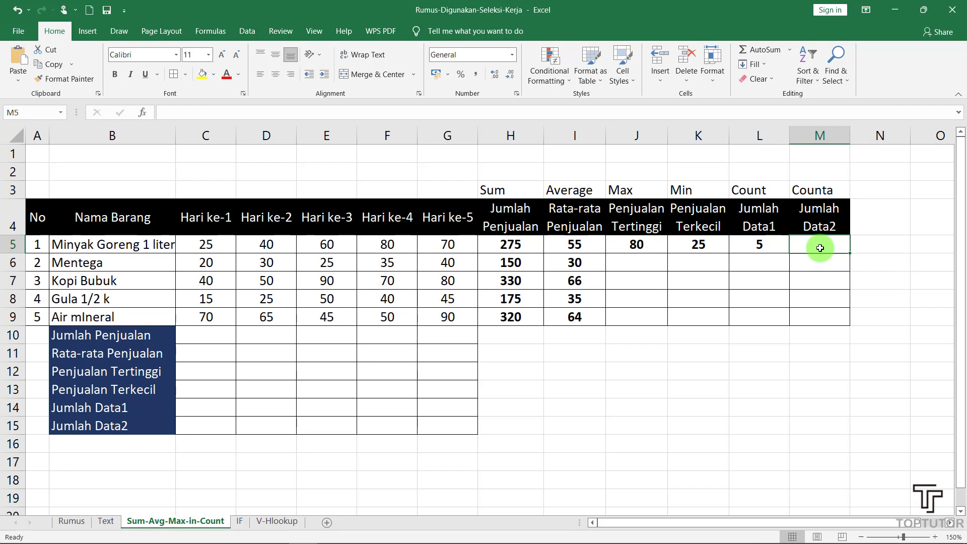
type("=")
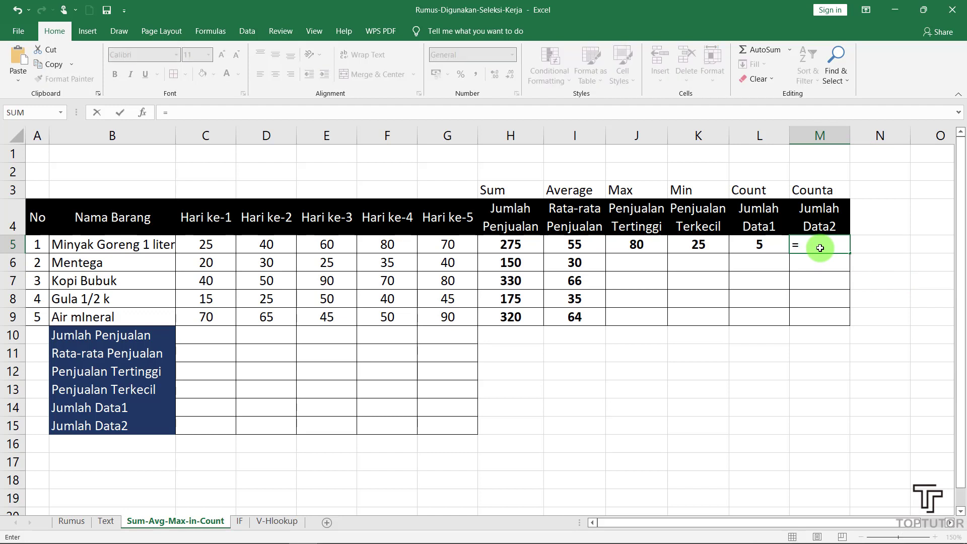
type("counta")
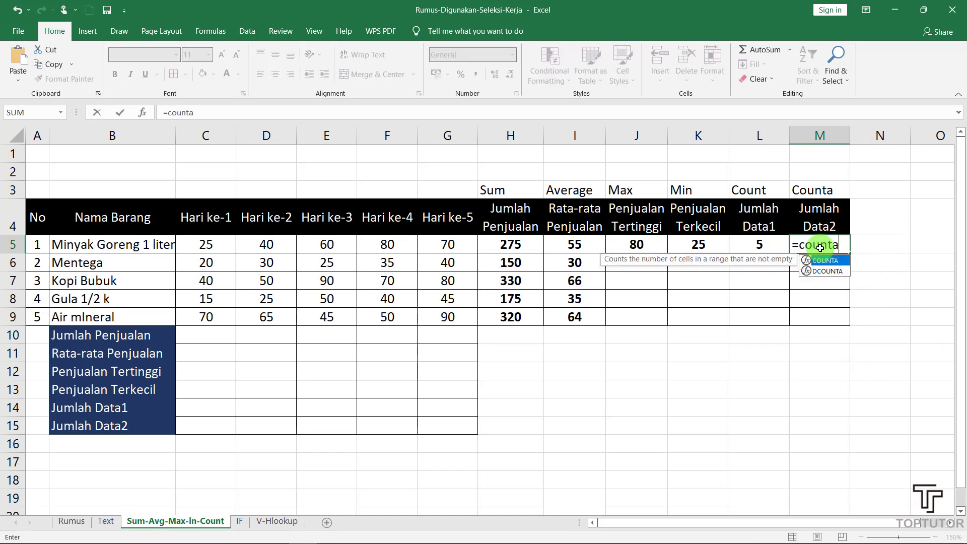
type("(")
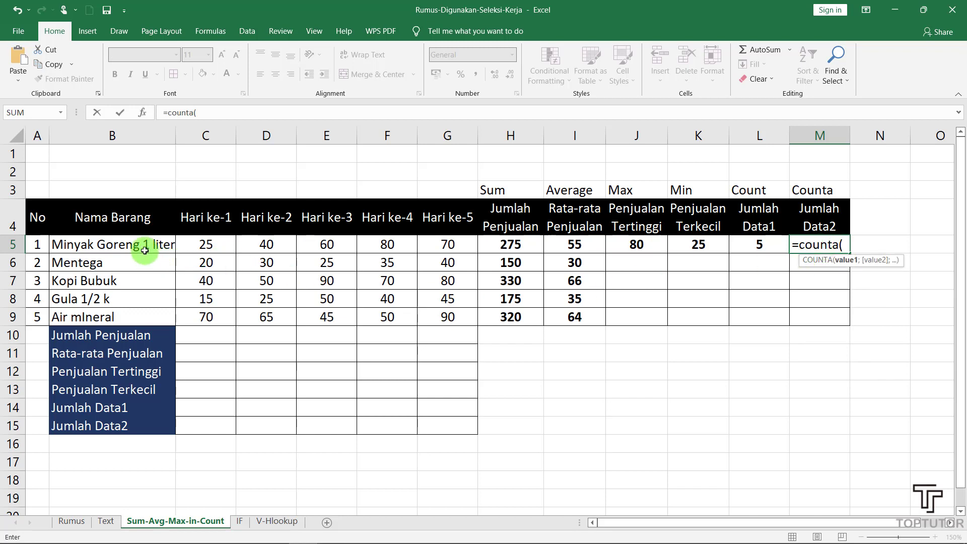
left_click_drag(145, 245, 138, 273)
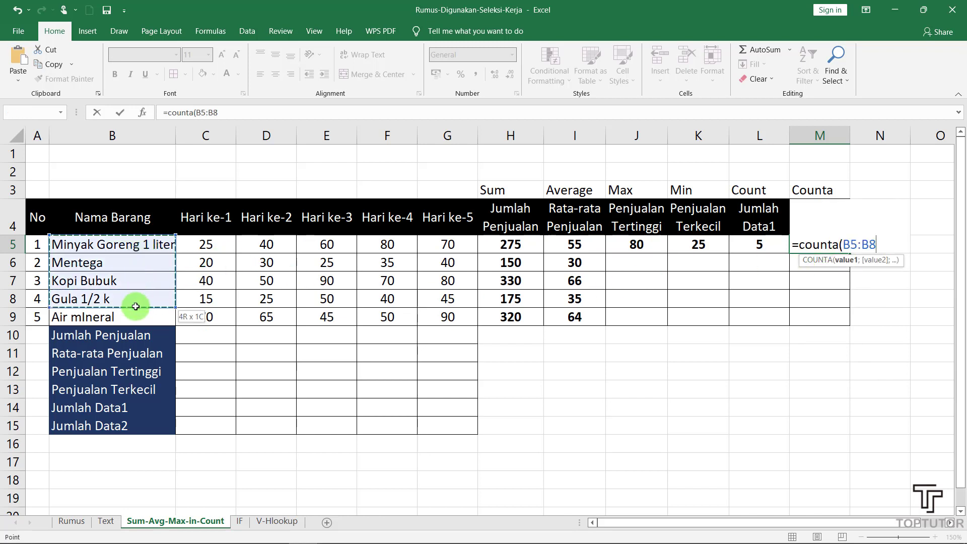
left_click_drag(137, 314, 137, 314)
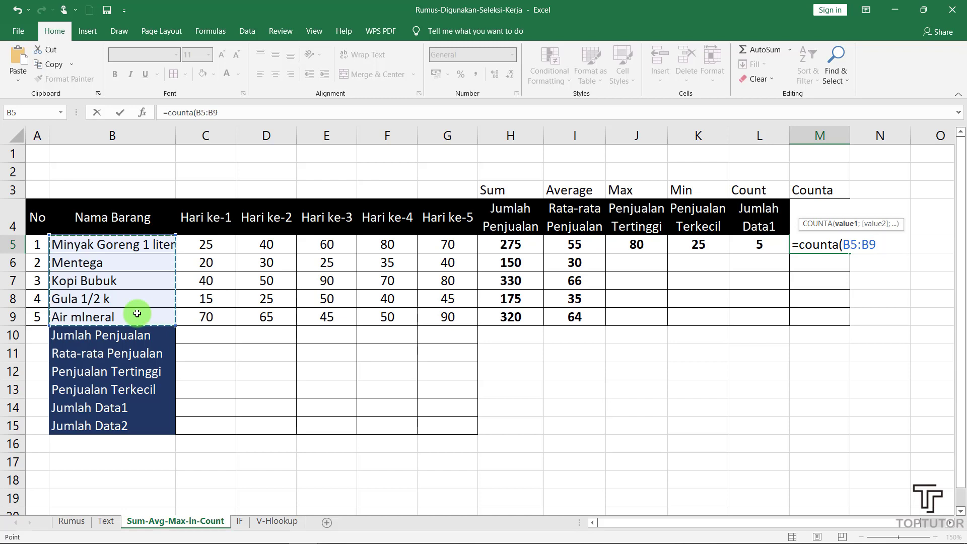
type(")")
key("Return")
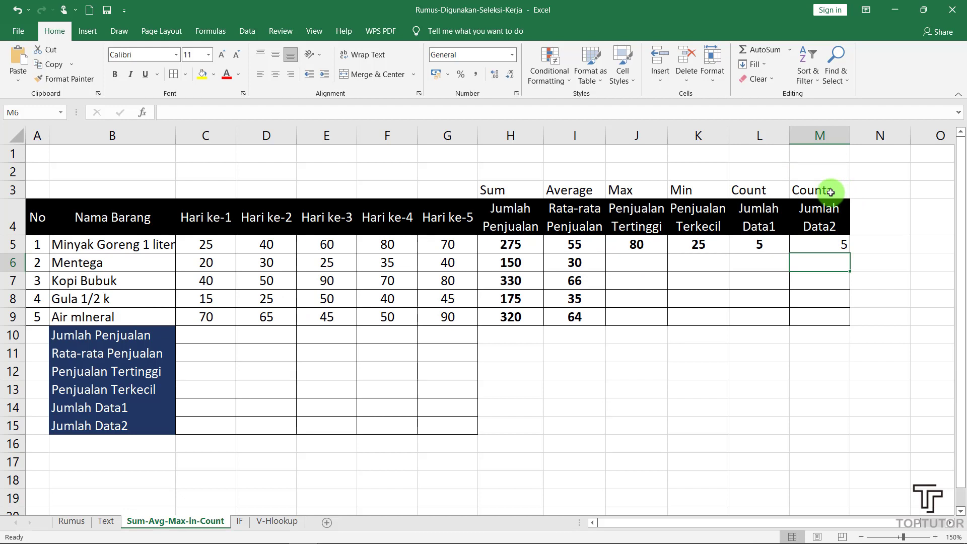
Start a new formula in cell L5, replacing the existing COUNT formula under Jumlah Data1
left_click(758, 192)
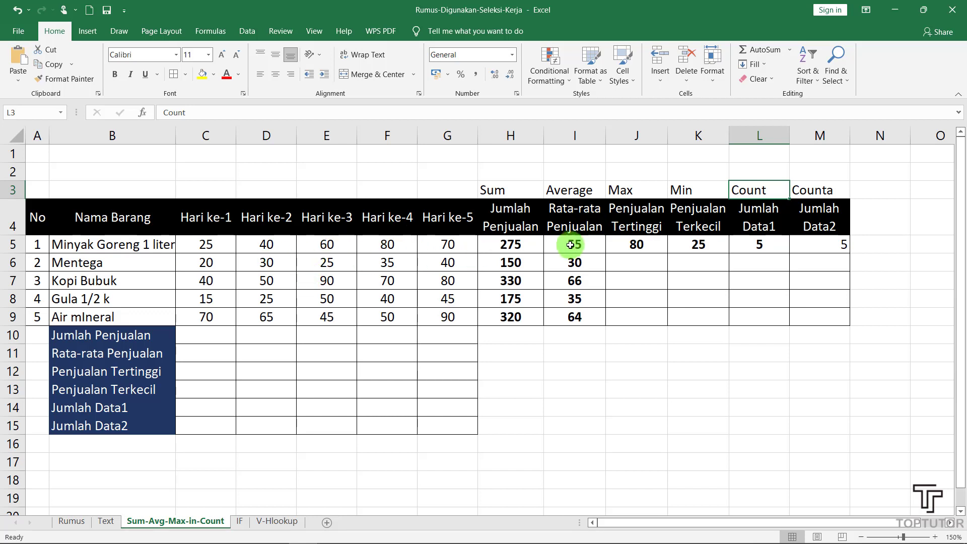
left_click(757, 243)
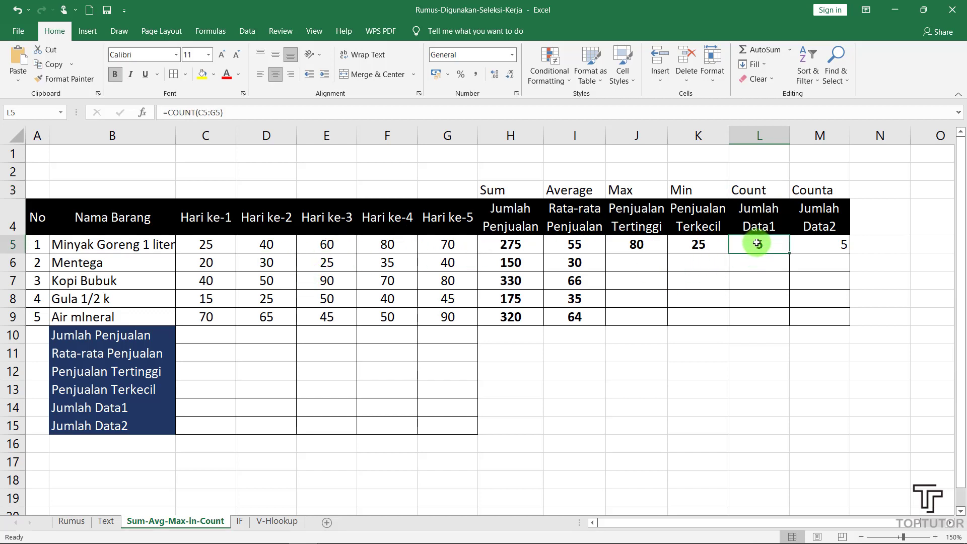
type("=")
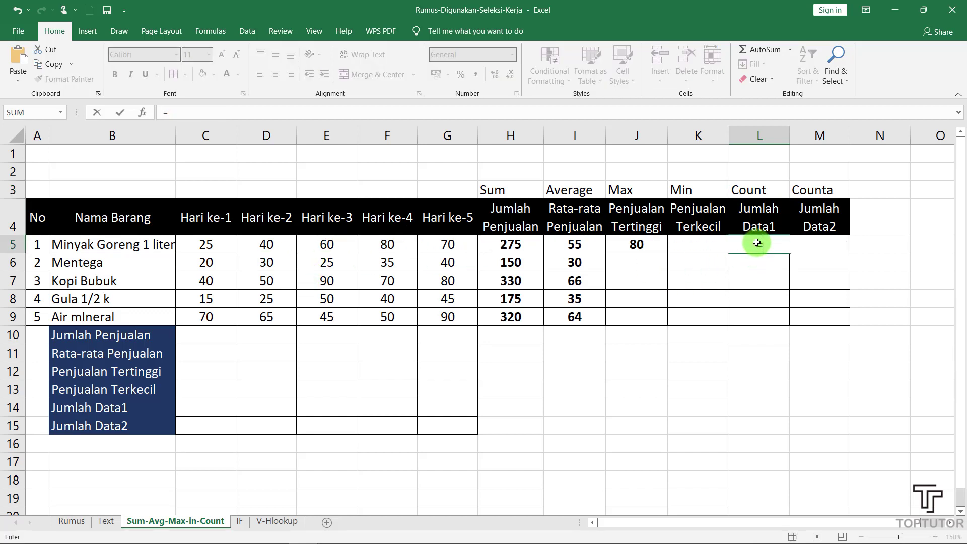
Try counting the item names in L5 with =COUNT(B5:B9), and undo the entry
type("count")
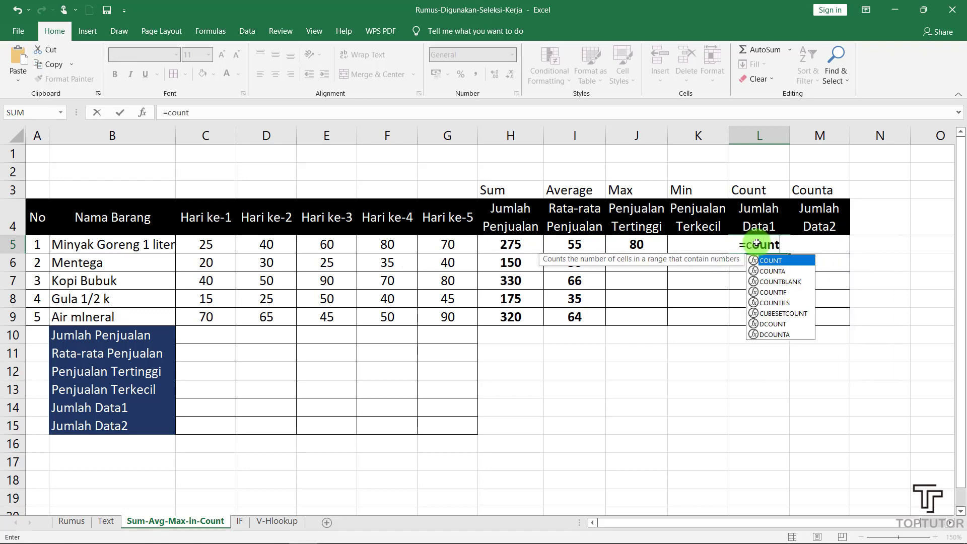
type("(")
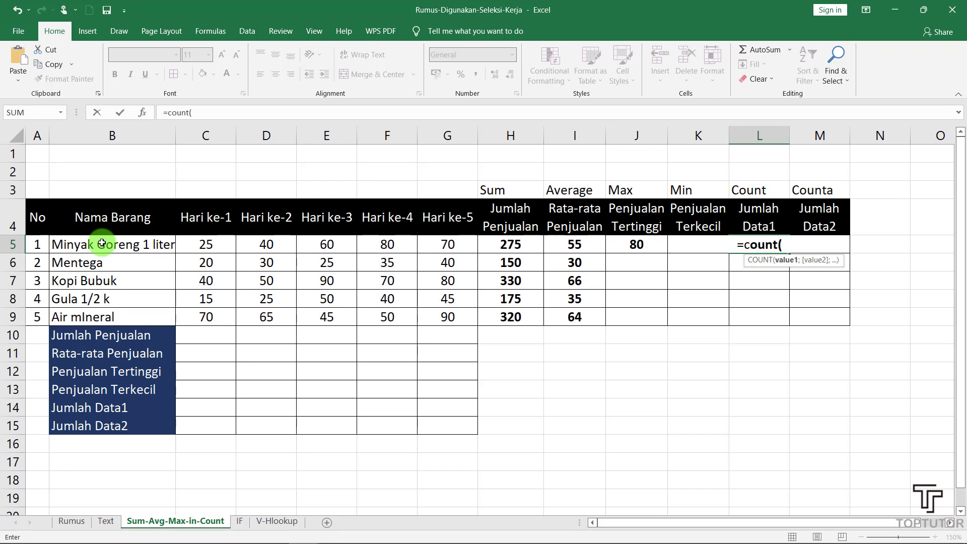
left_click_drag(102, 244, 101, 313)
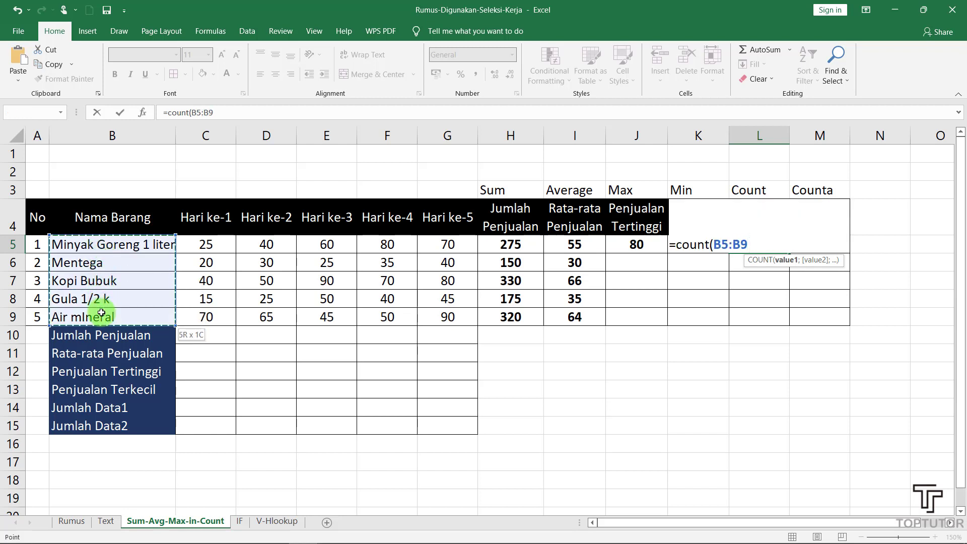
type(")")
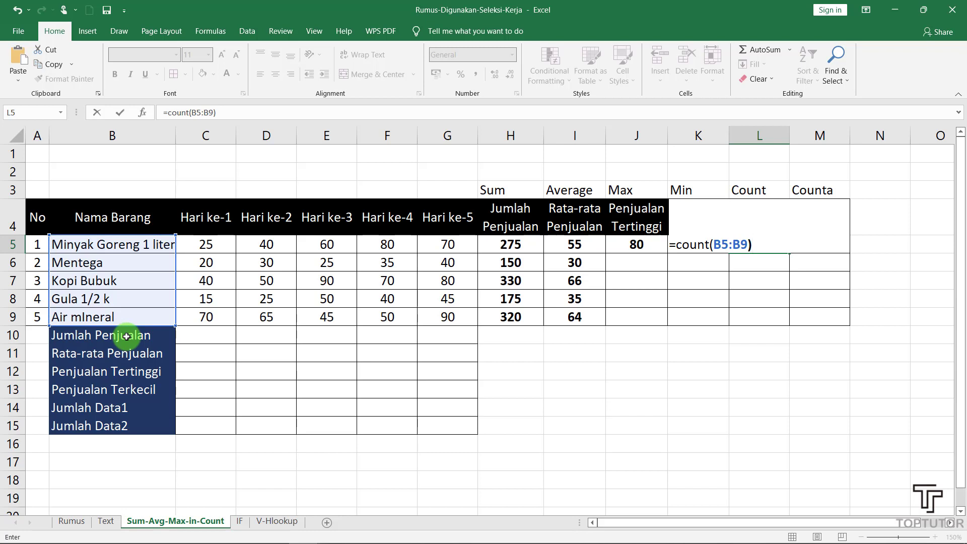
key("Return")
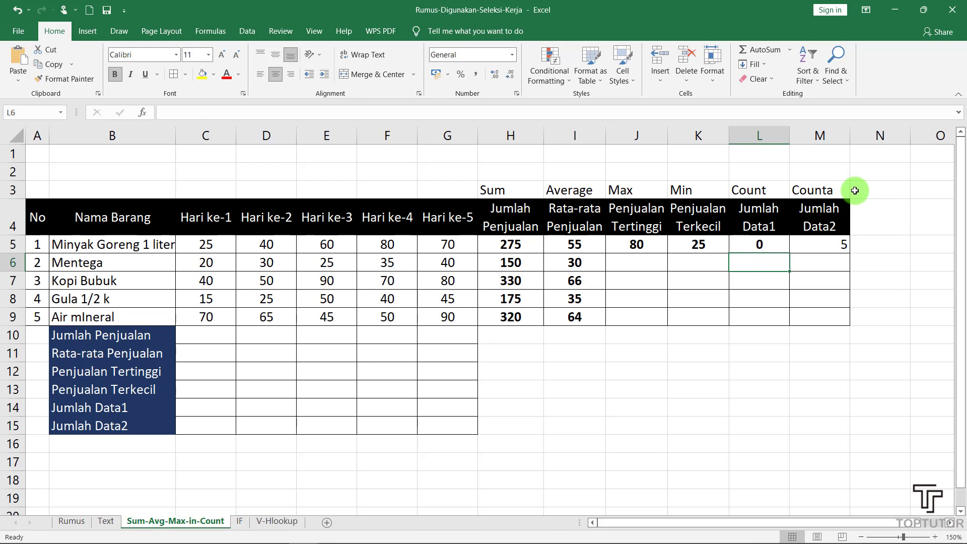
left_click(17, 9)
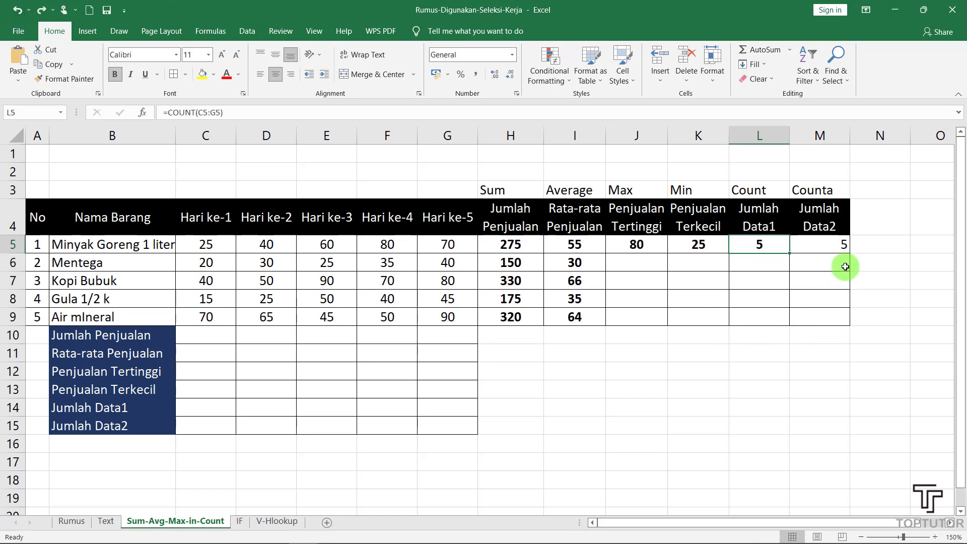
Center the Counta result in cell M5 horizontally
left_click(826, 250)
left_click(271, 77)
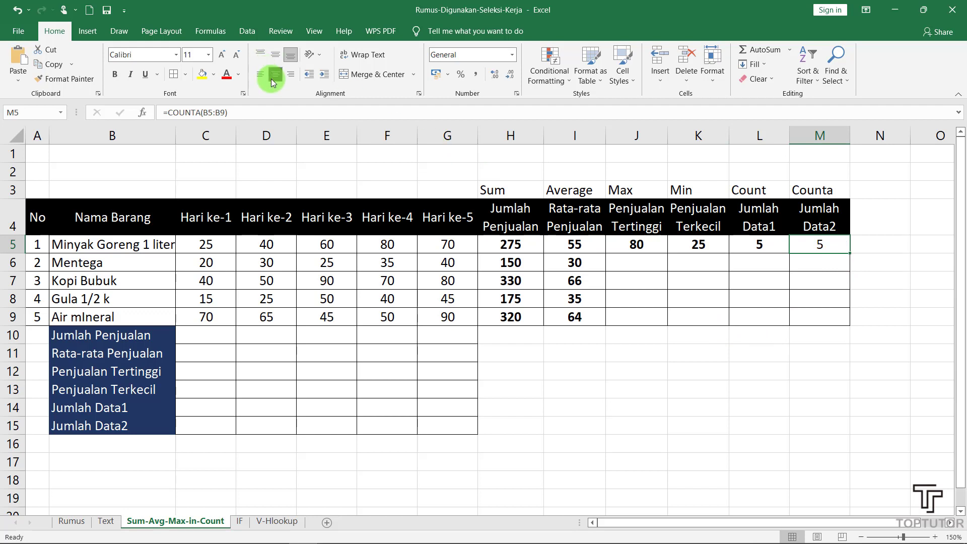
left_click(644, 405)
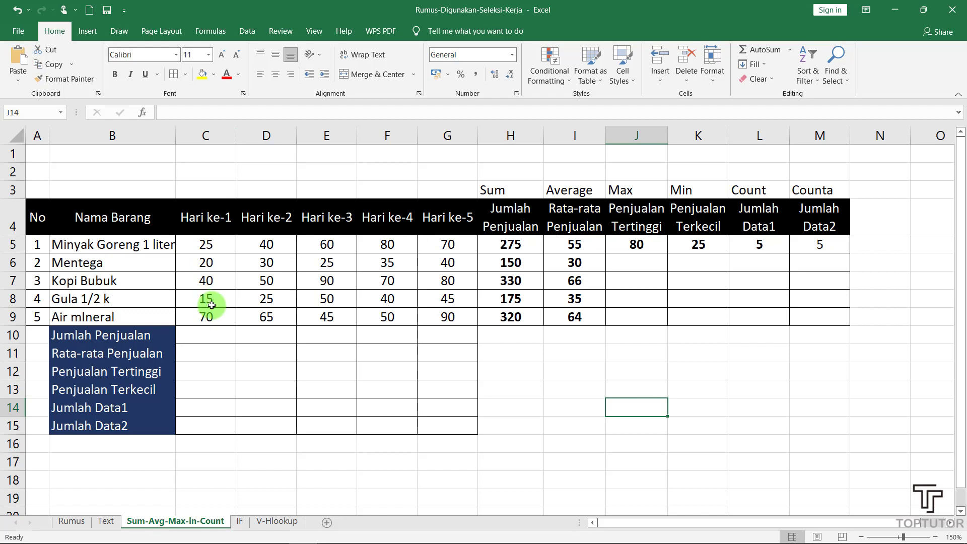
left_click(209, 336)
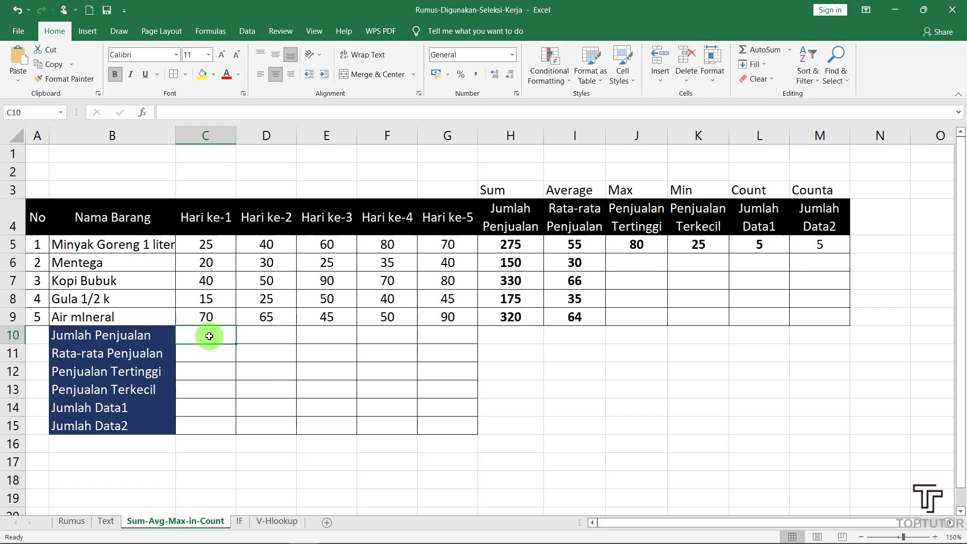
type("=")
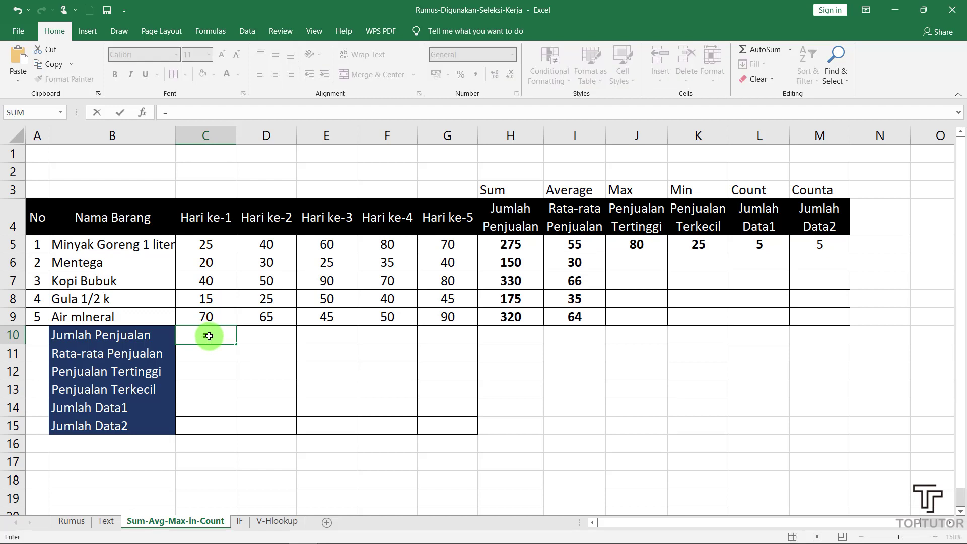
type("sum(")
key("Escape")
left_click(377, 340)
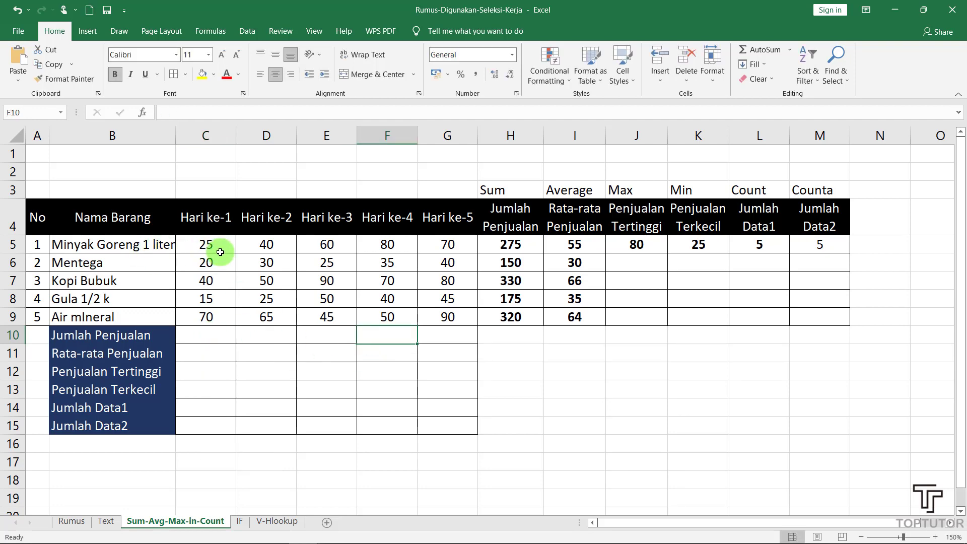
Total the Hari ke-1 sales C5:C9 into the Jumlah Penjualan cell C10 with AutoSum
left_click_drag(221, 252, 214, 322)
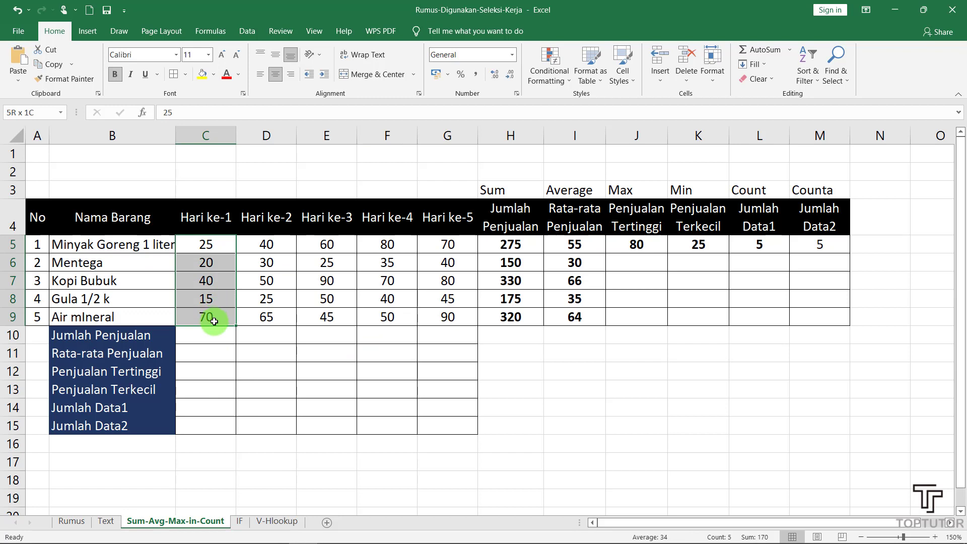
left_click(760, 50)
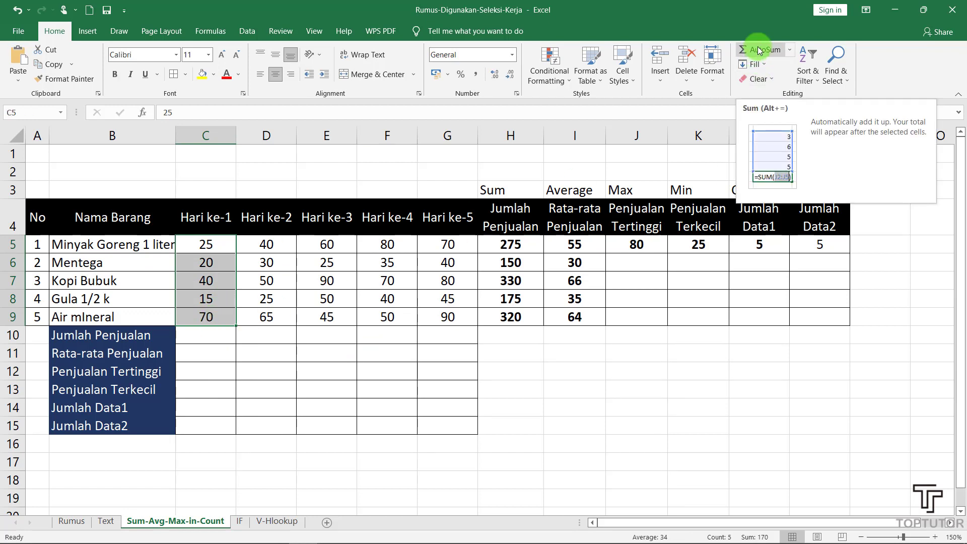
left_click(759, 50)
left_click(408, 383)
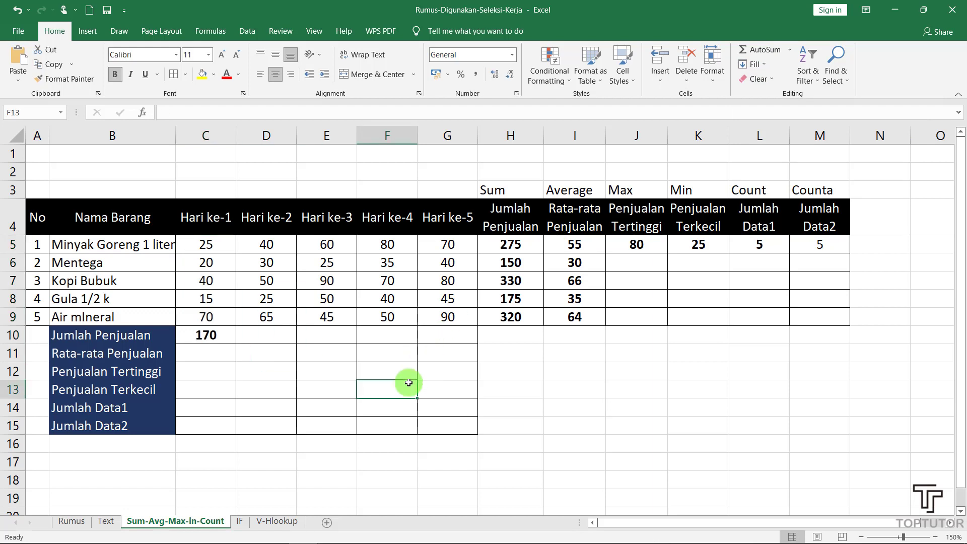
left_click(654, 389)
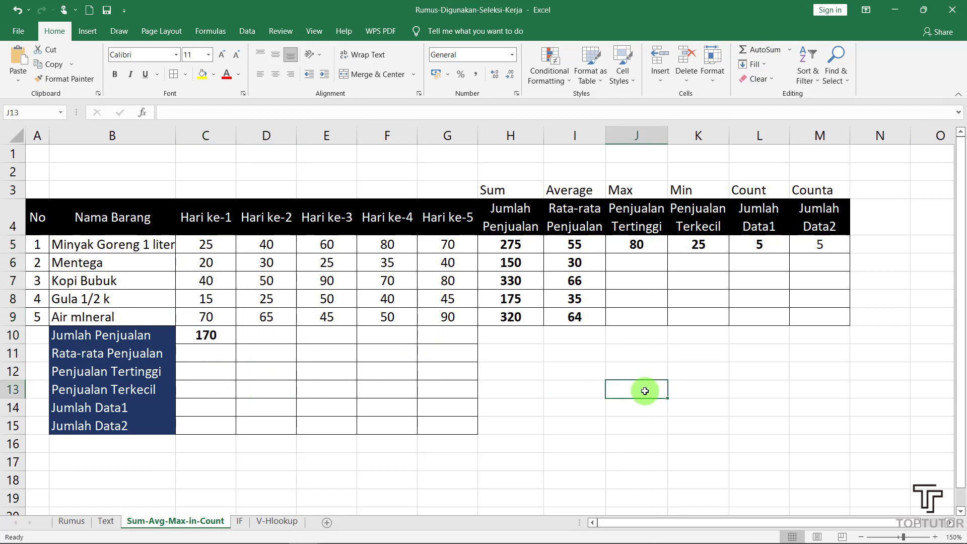
Fill the SUM formula in C10 across the Jumlah Penjualan row to G10
left_click(226, 336)
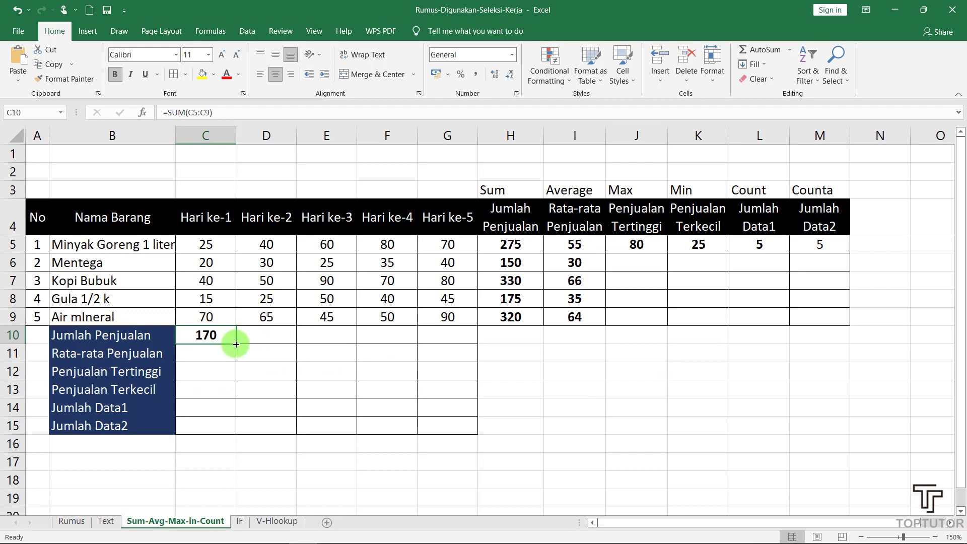
left_click_drag(236, 345, 449, 346)
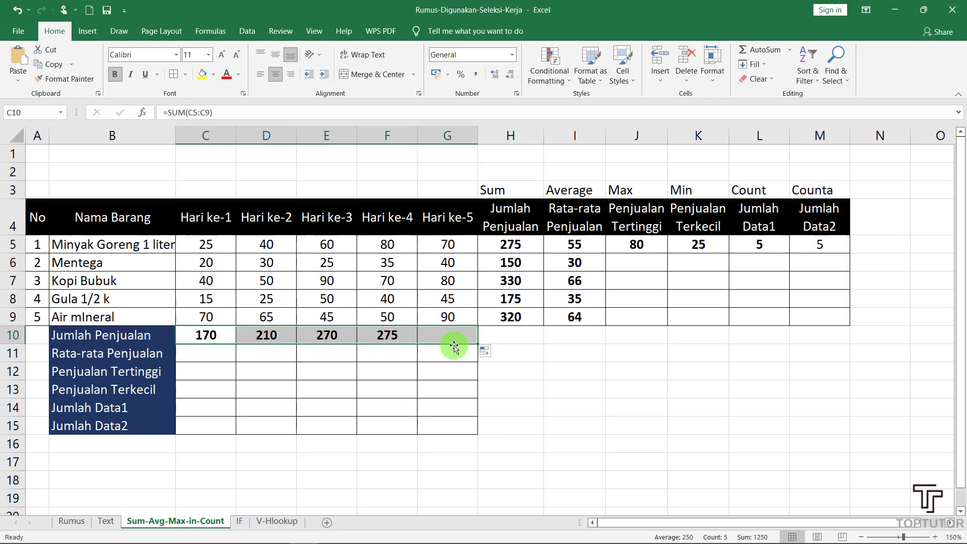
left_click(588, 369)
Inspect the copied SUM formulas in D10 and G10 to check which ranges they reference
double_click(267, 335)
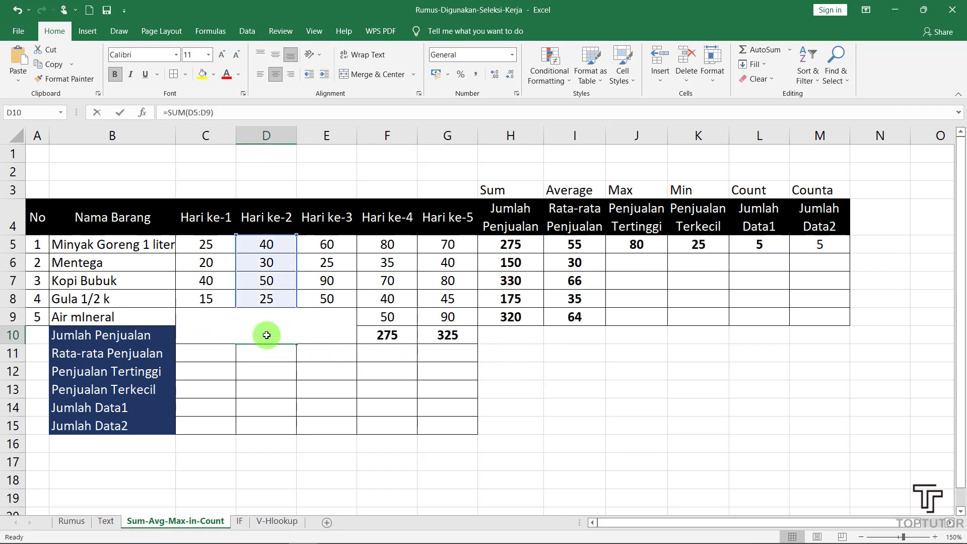
key("Return")
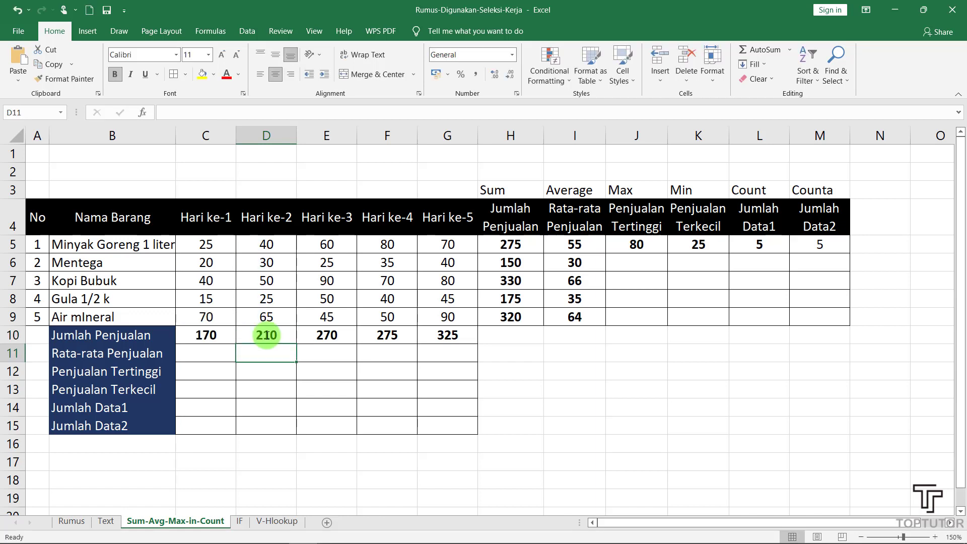
double_click(448, 335)
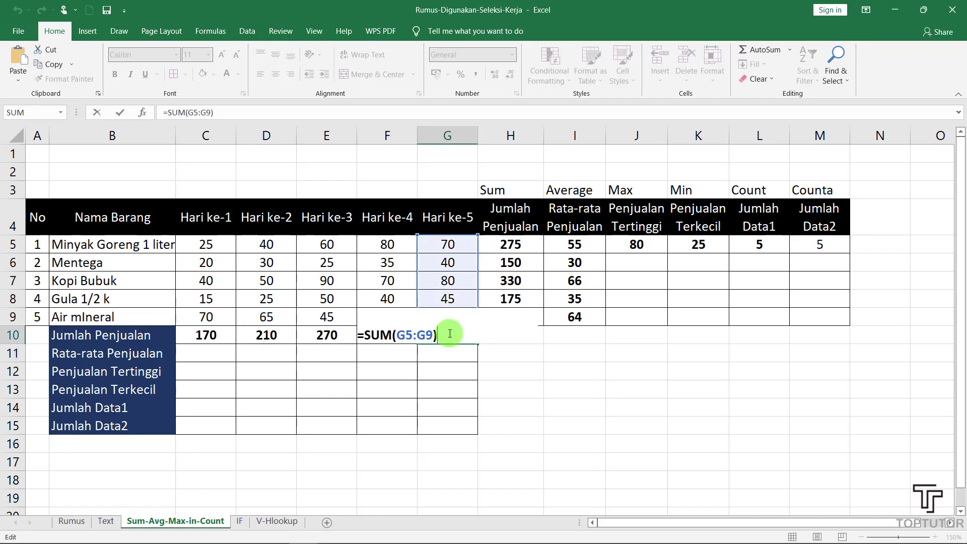
key("Return")
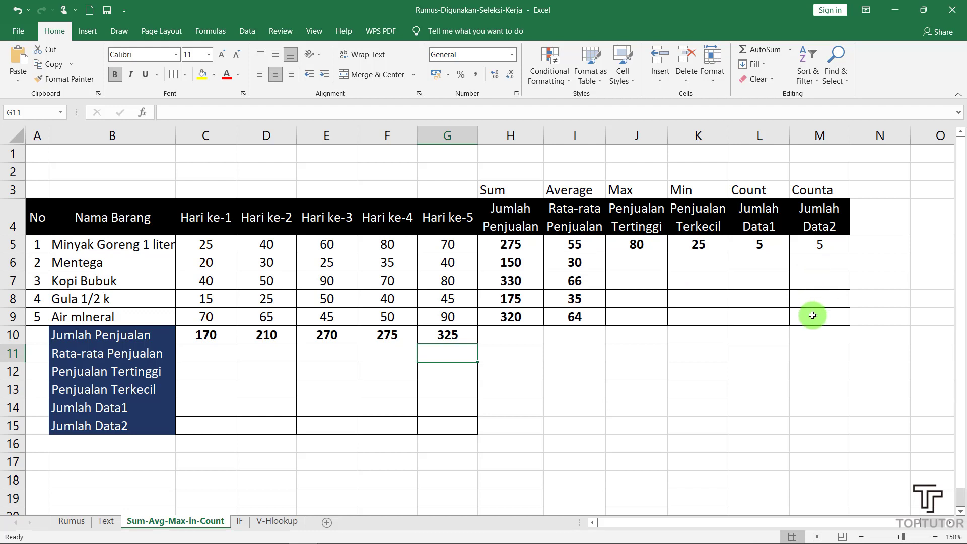
Fill the Max, Min, Count and Counta formulas in J5:M5 down to row 9
left_click(635, 261)
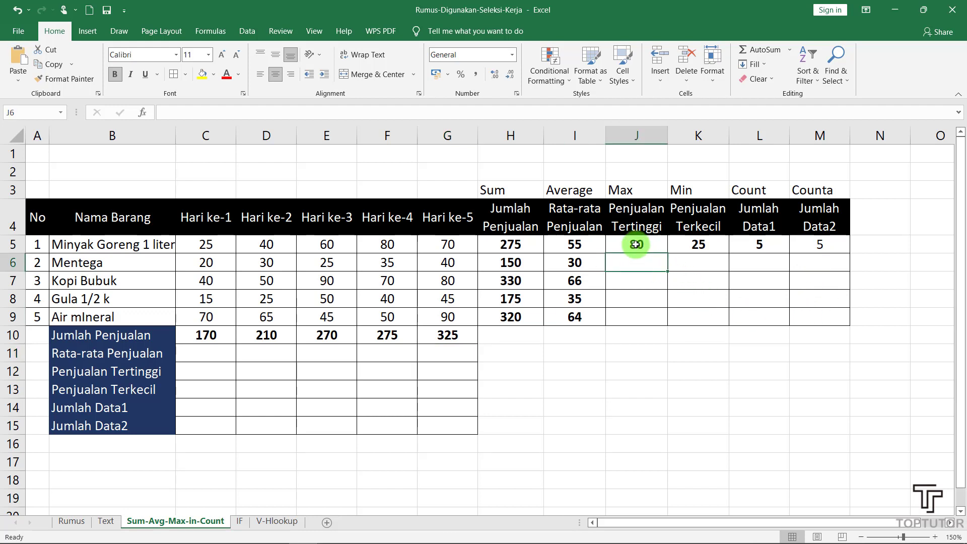
left_click(635, 243)
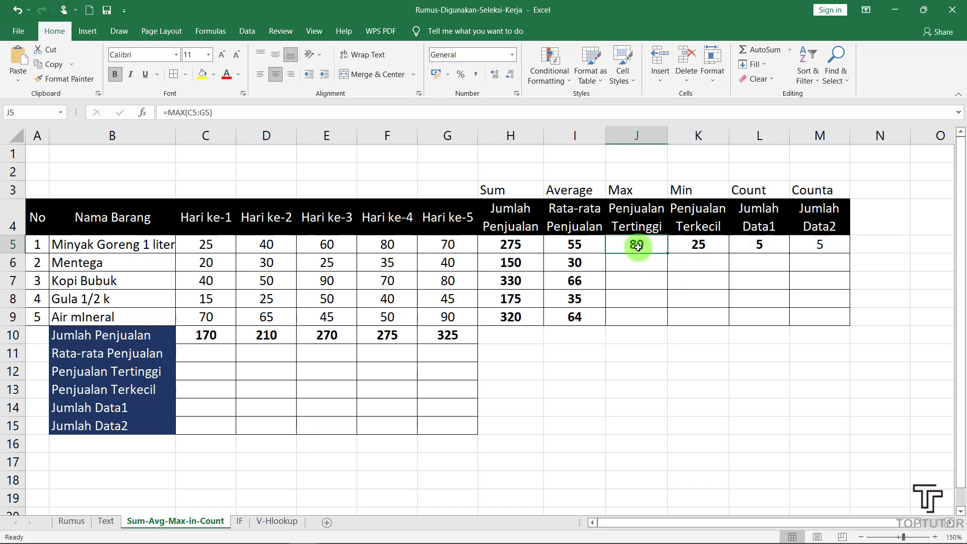
left_click_drag(636, 244, 808, 246)
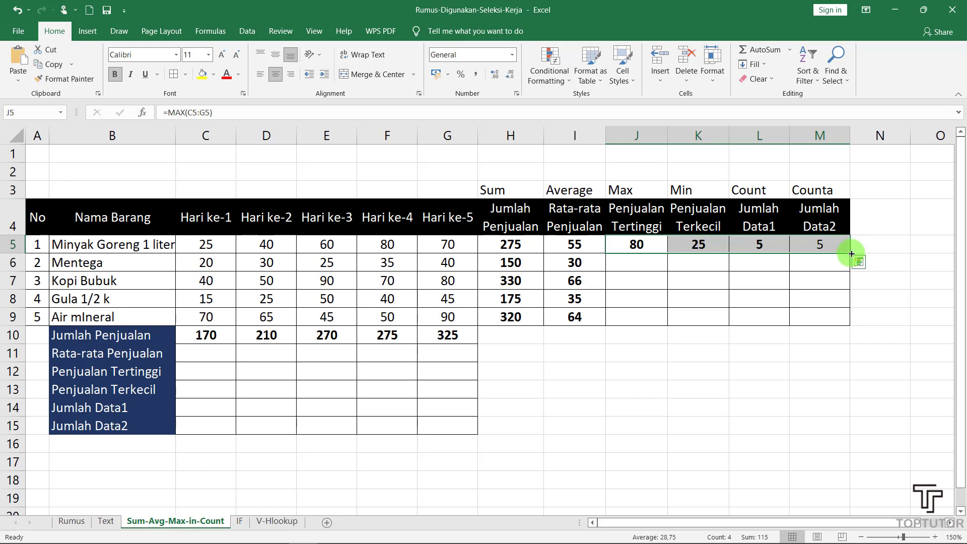
double_click(851, 253)
left_click(911, 389)
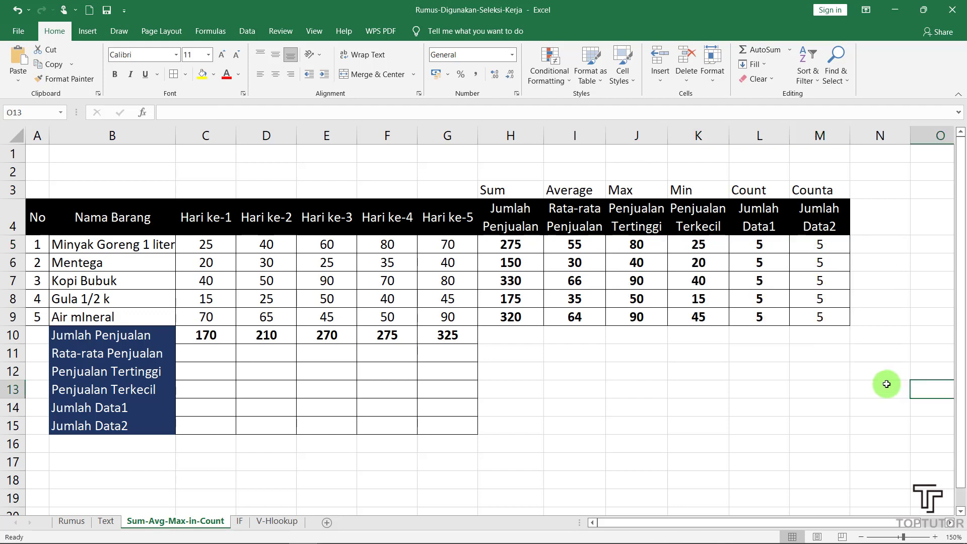
Inspect the copied MIN formula in K7 and the COUNT formula in L9
double_click(710, 281)
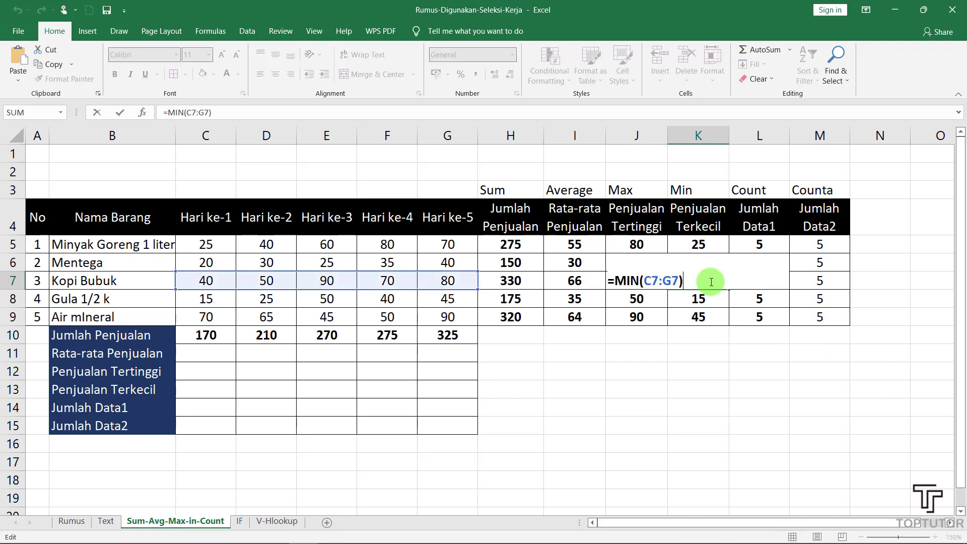
key("Return")
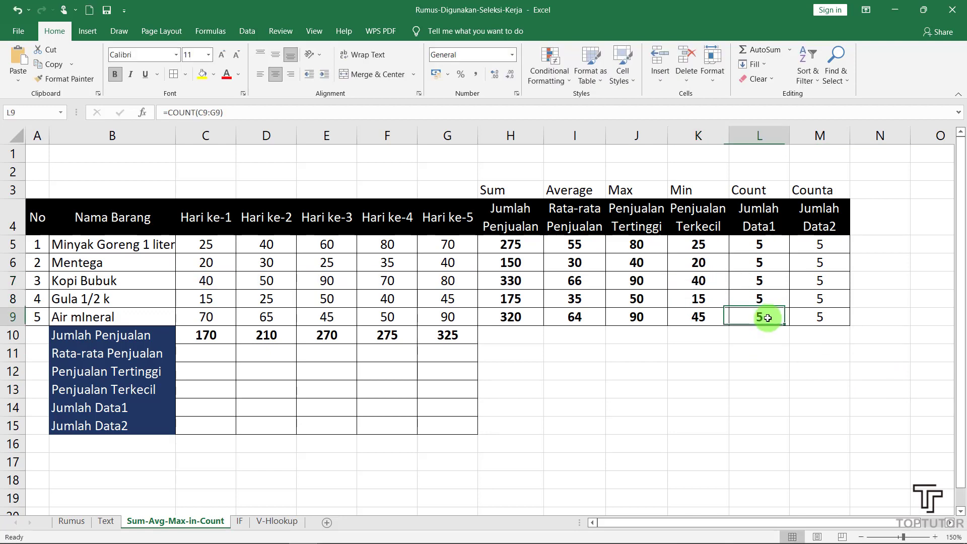
double_click(769, 318)
key("Return")
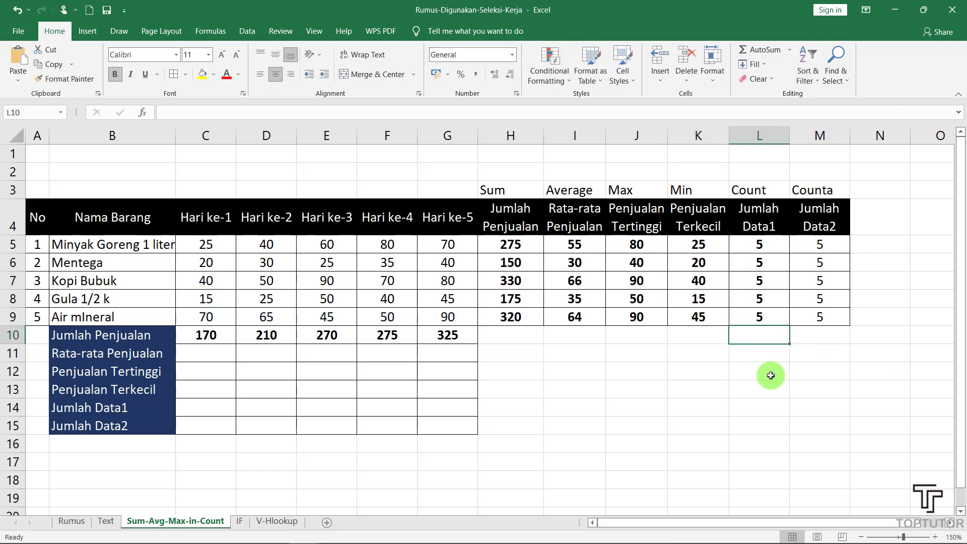
left_click(768, 371)
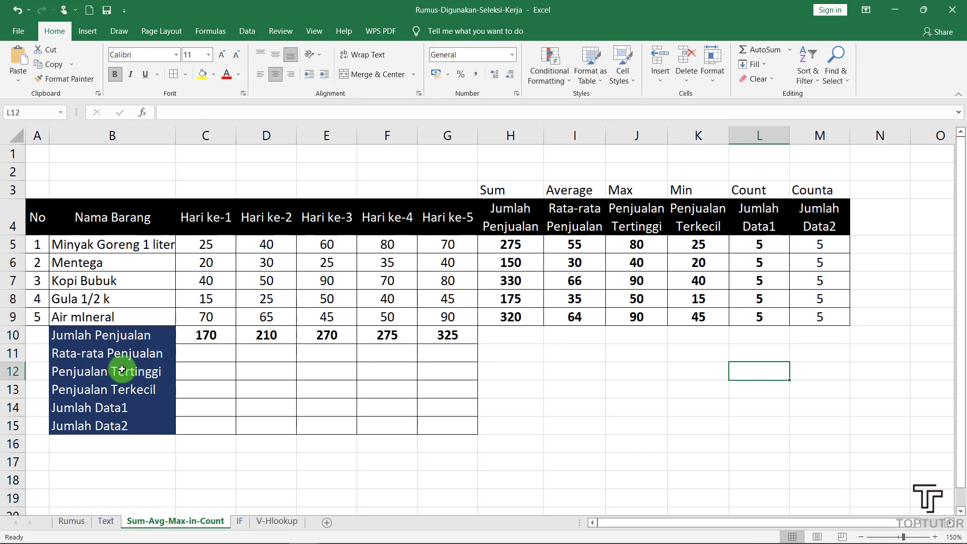
Calculate the Hari ke-1 average in the Rata-rata Penjualan cell C11 with =AVERAGE(C5:C9)
left_click(207, 356)
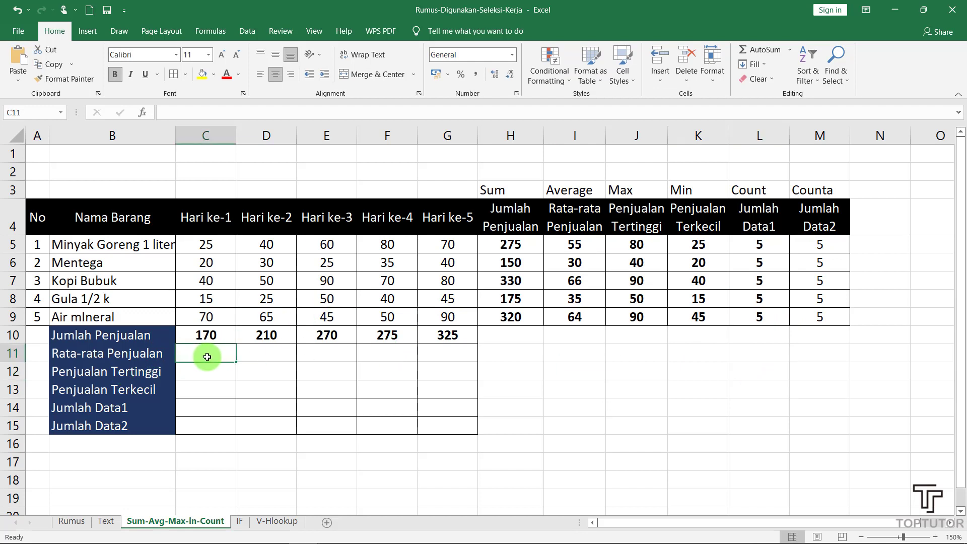
type("=")
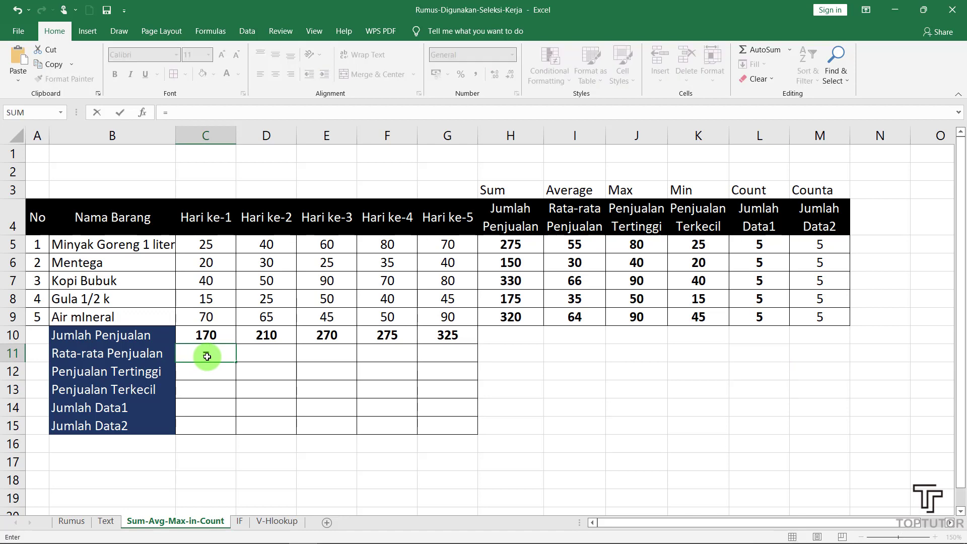
type("average")
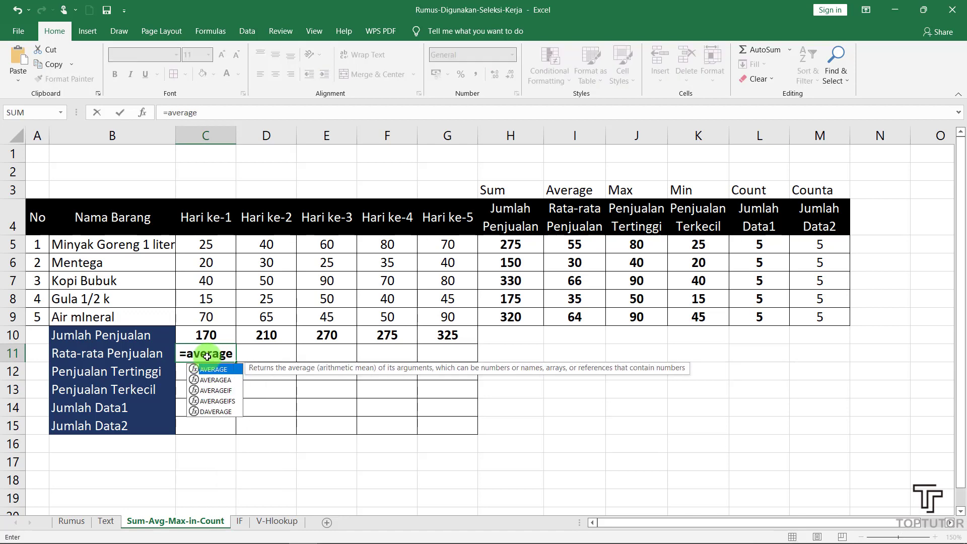
type("(")
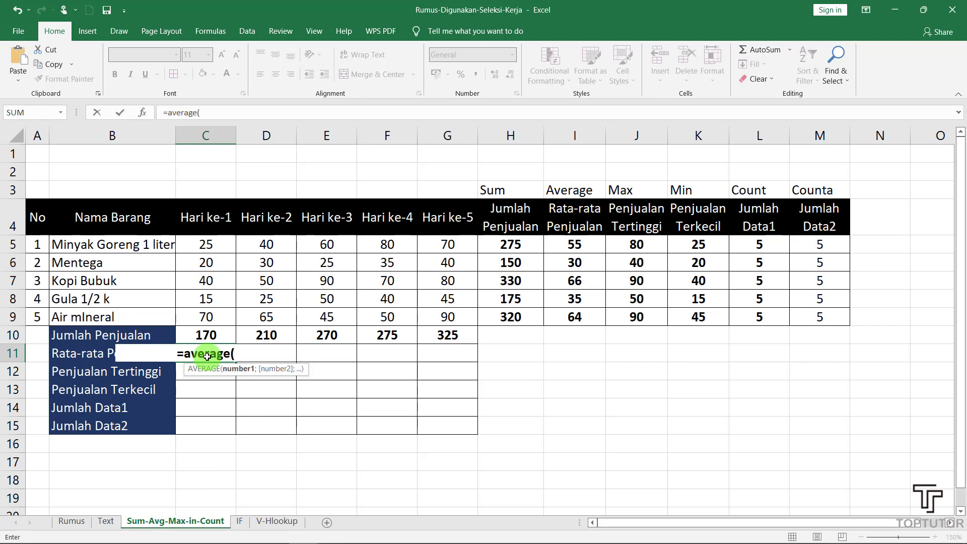
left_click_drag(213, 238, 217, 317)
type(")")
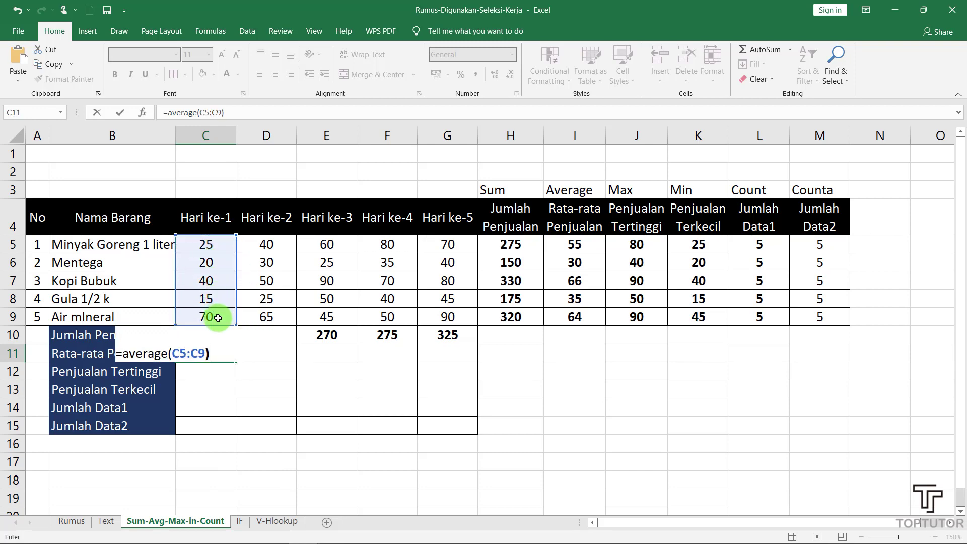
key("Return")
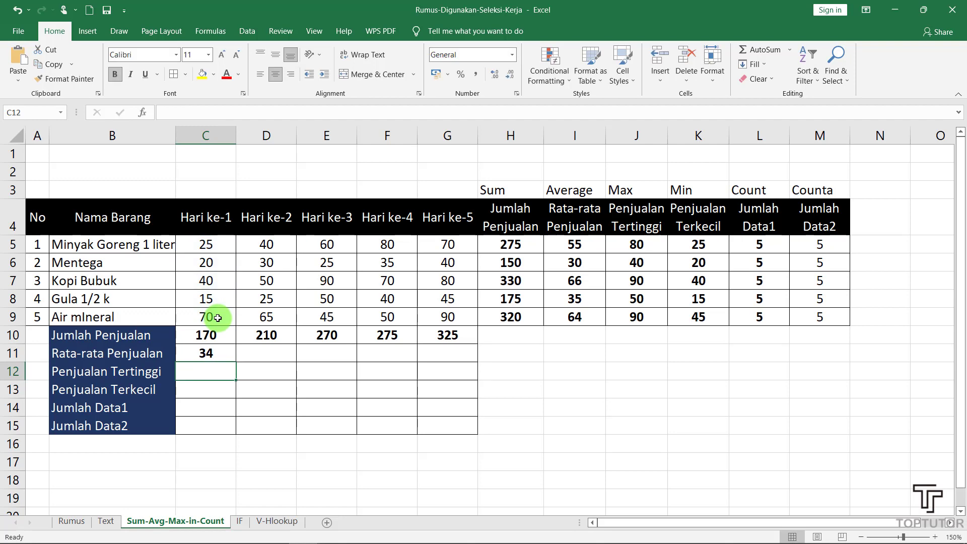
Calculate the Hari ke-1 maximum in the Penjualan Tertinggi cell C12 with =MAX(C5:C9)
type("=max")
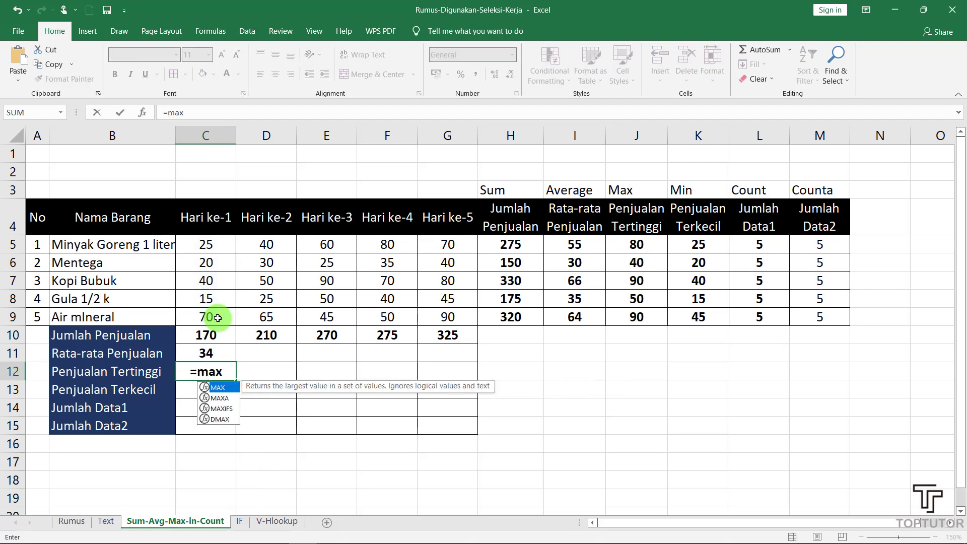
type("(")
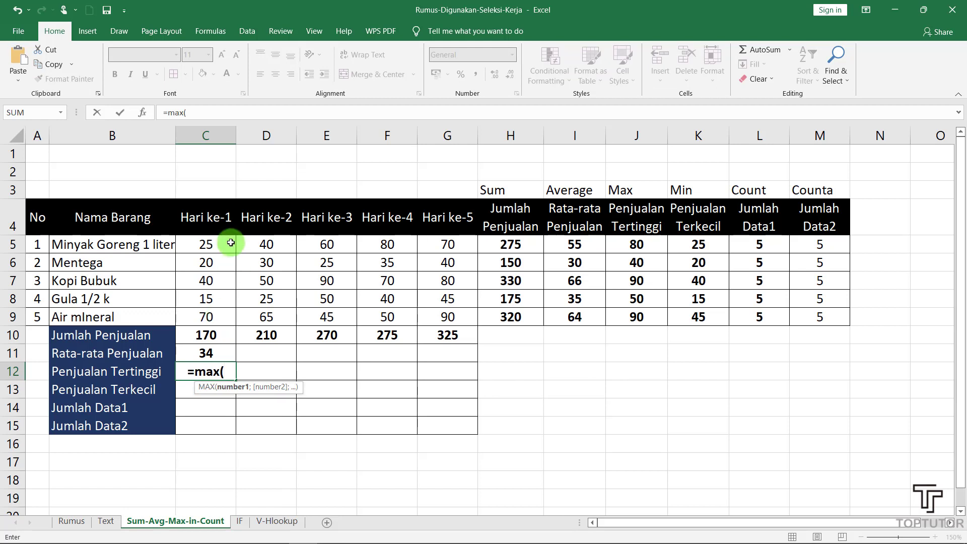
left_click_drag(205, 243, 214, 319)
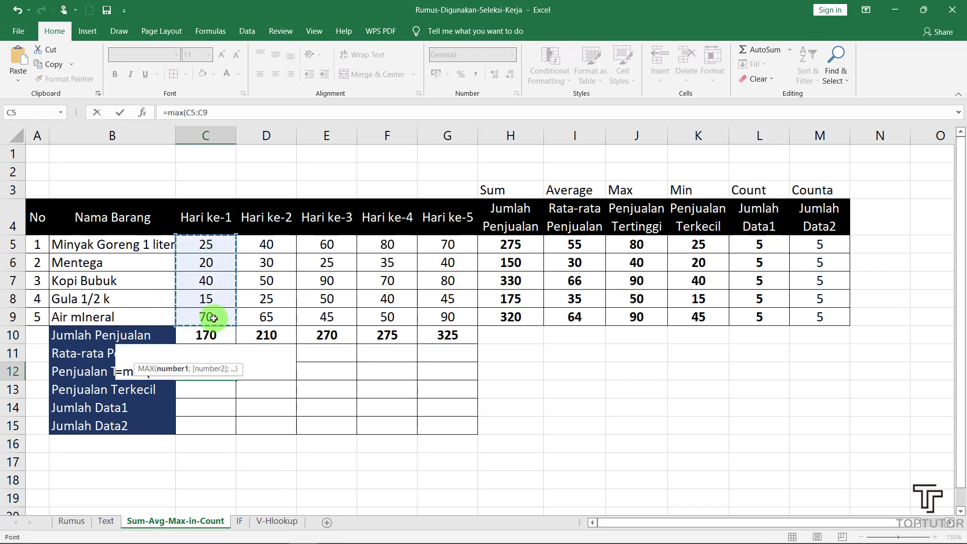
type(")")
key("Return")
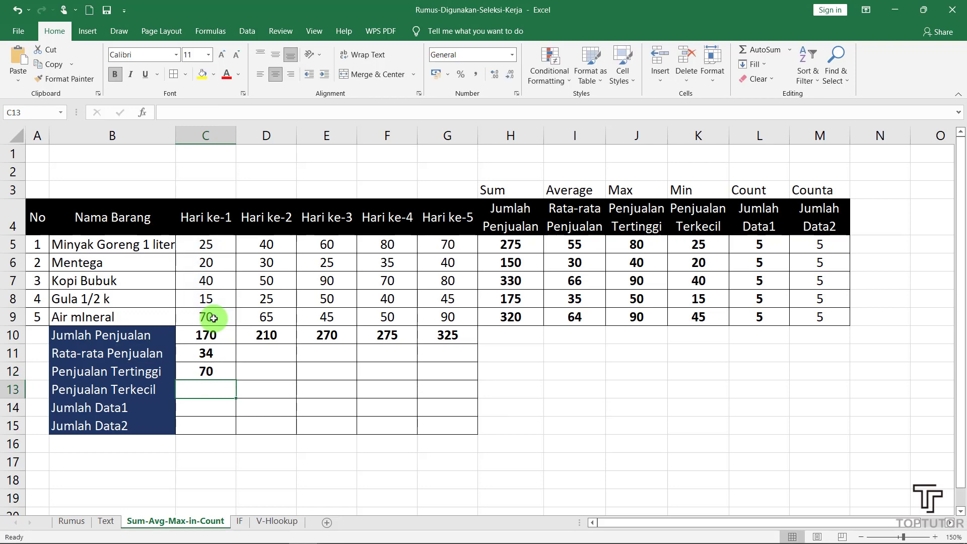
Calculate the Hari ke-1 minimum in the Penjualan Terkecil cell C13 with =MIN(C5:C9)
type("=m")
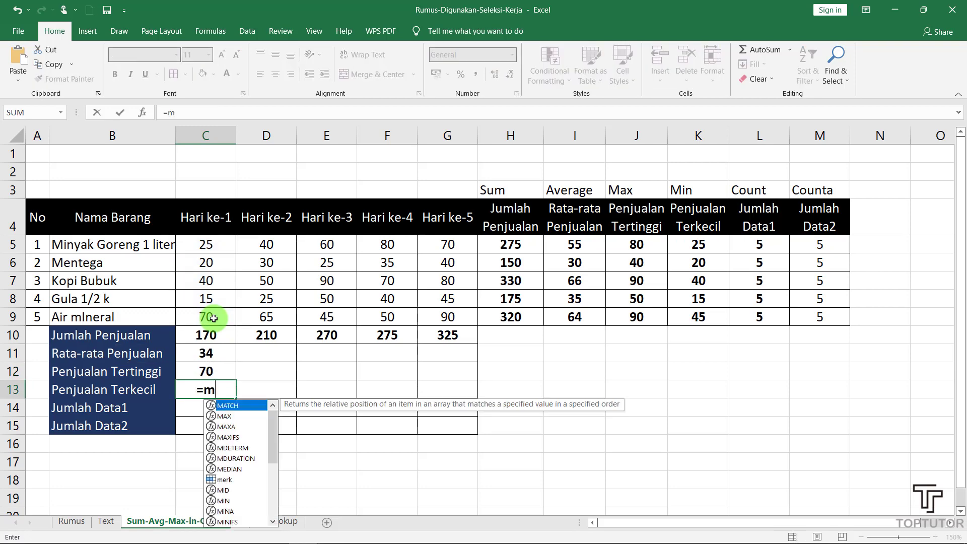
type("in(")
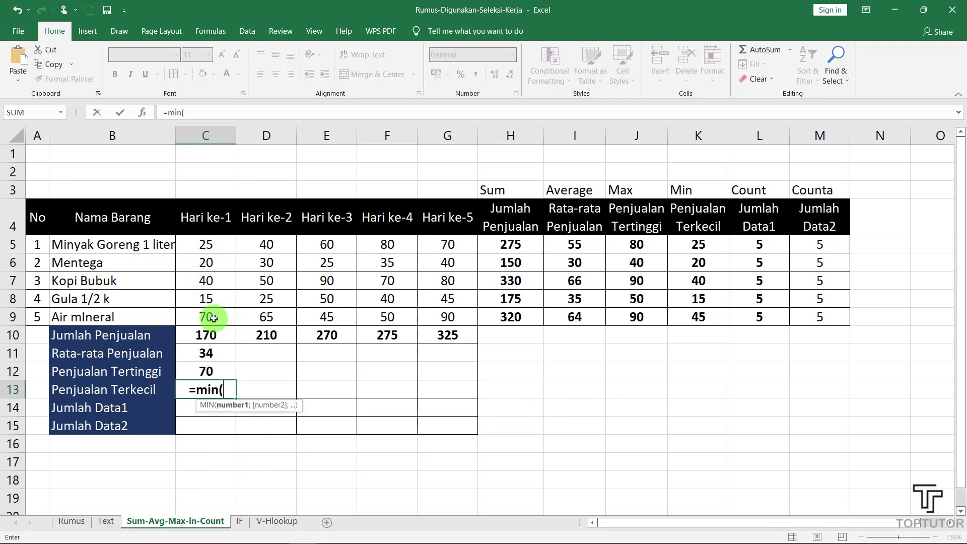
left_click_drag(206, 244, 213, 317)
type(")")
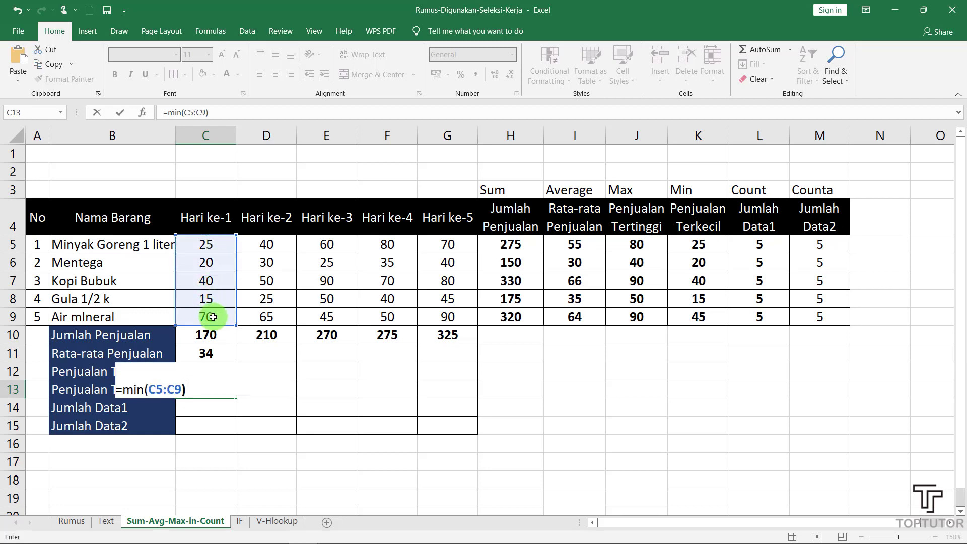
key("Return")
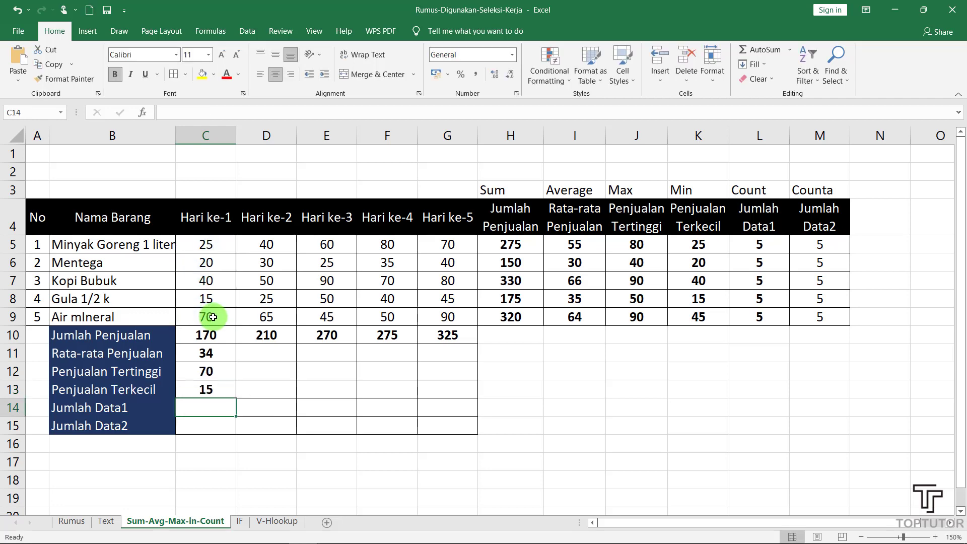
Count the Hari ke-1 numbers in the Jumlah Data1 cell C14 with =COUNT(C5:C9)
type("=")
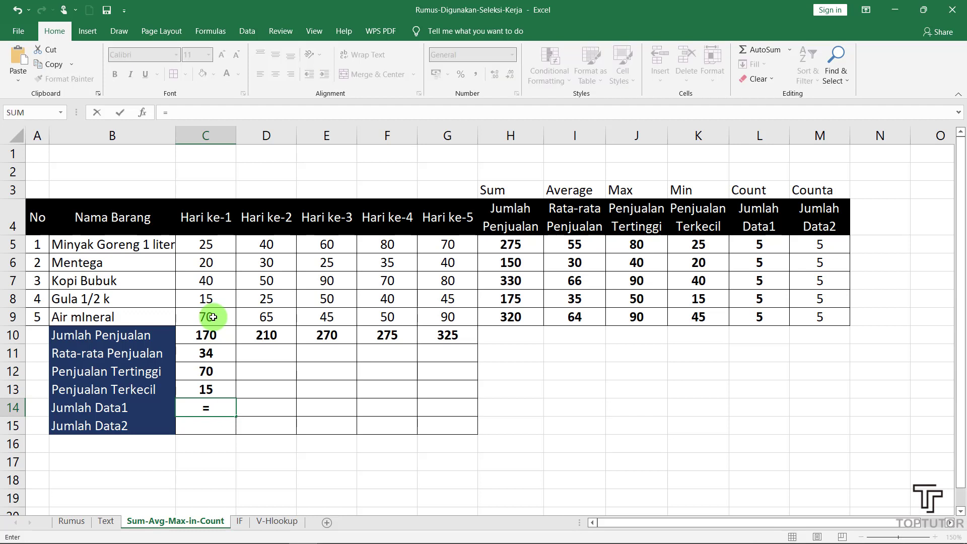
type("count")
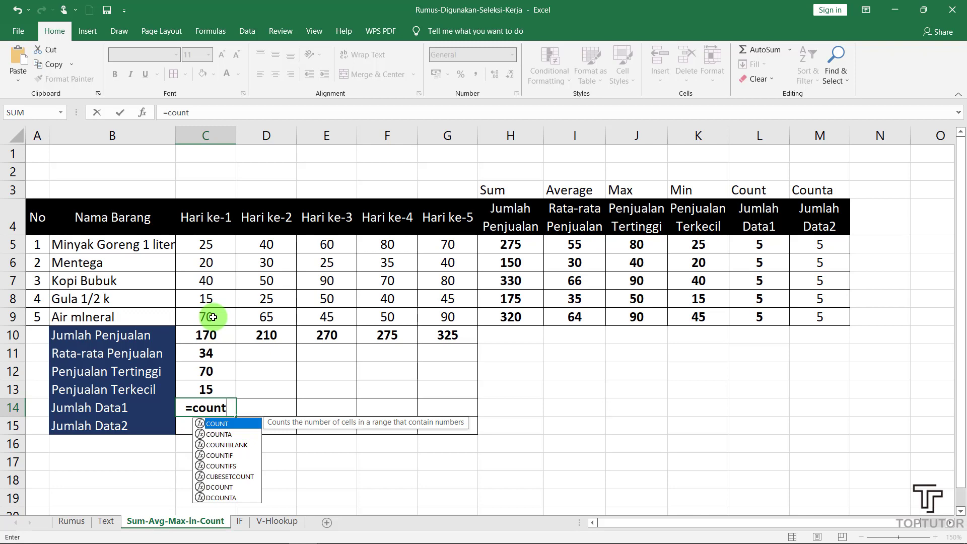
type("(")
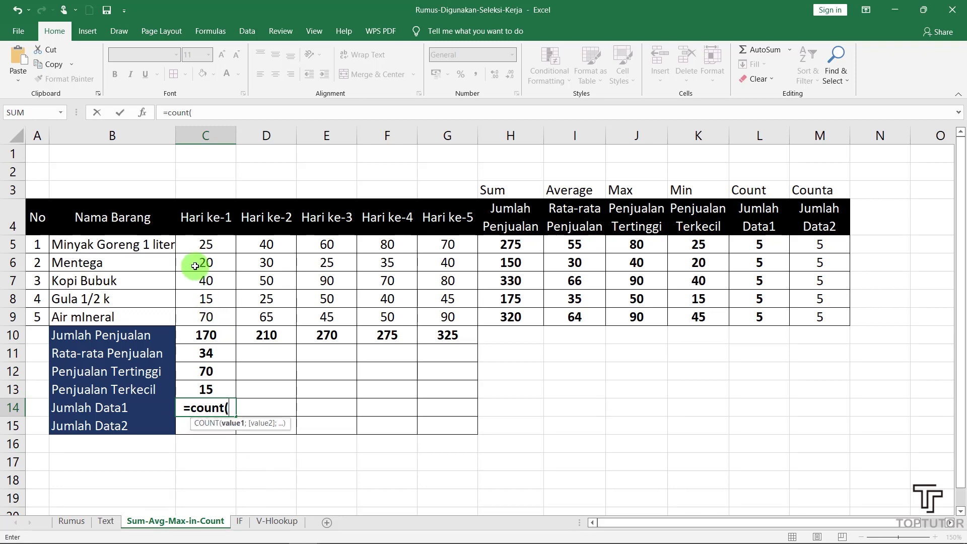
left_click_drag(198, 242, 190, 308)
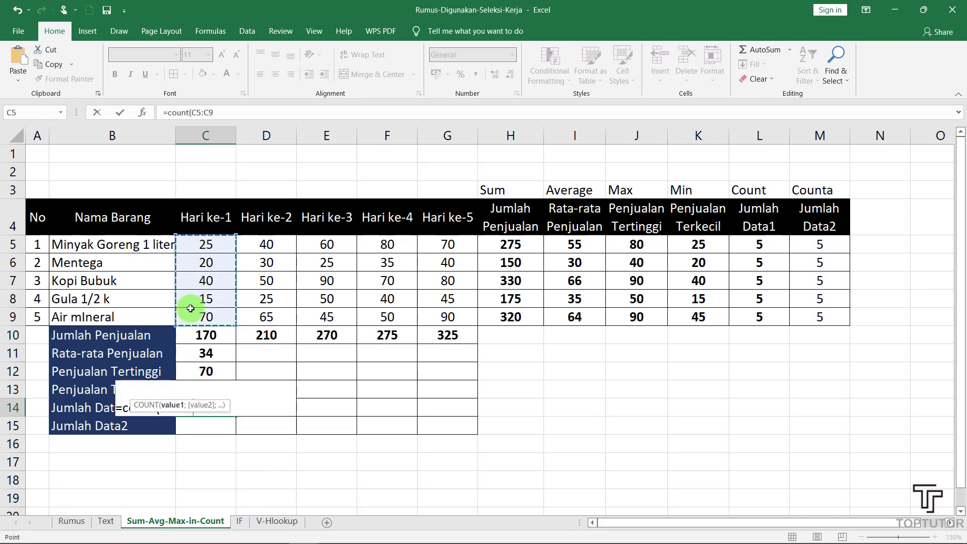
type(")")
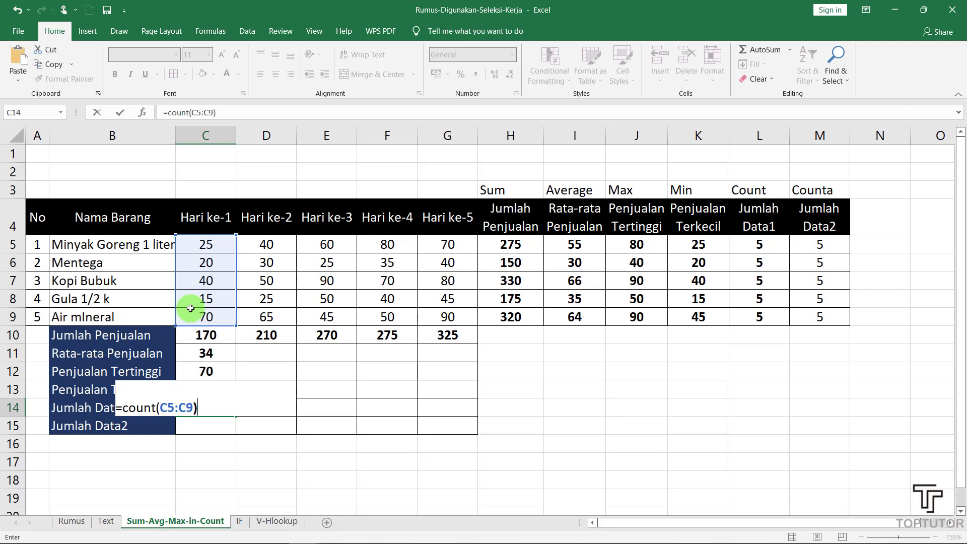
key("Return")
Count the item names in the Jumlah Data2 cell C15 with =COUNTA(B5:B9) and center the cells C15:G15
type("=")
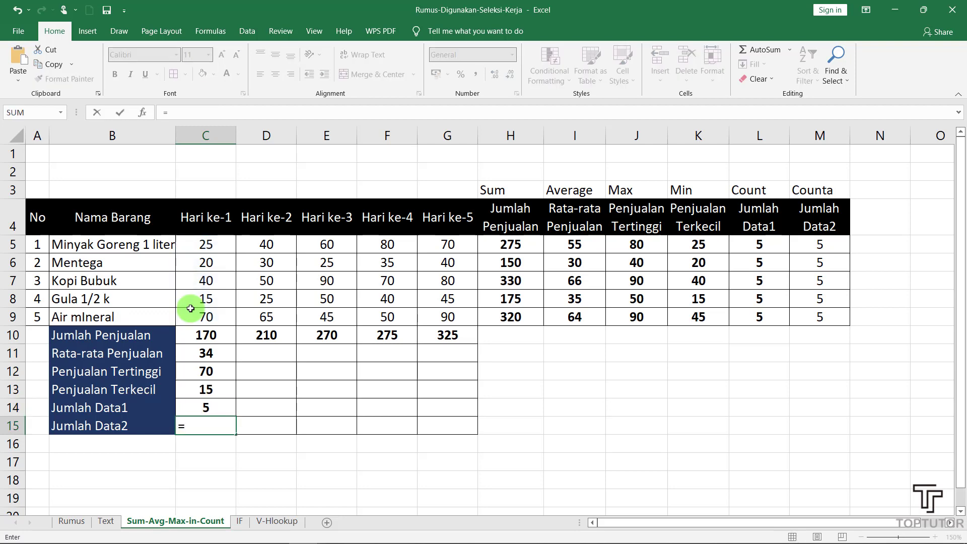
type("counta")
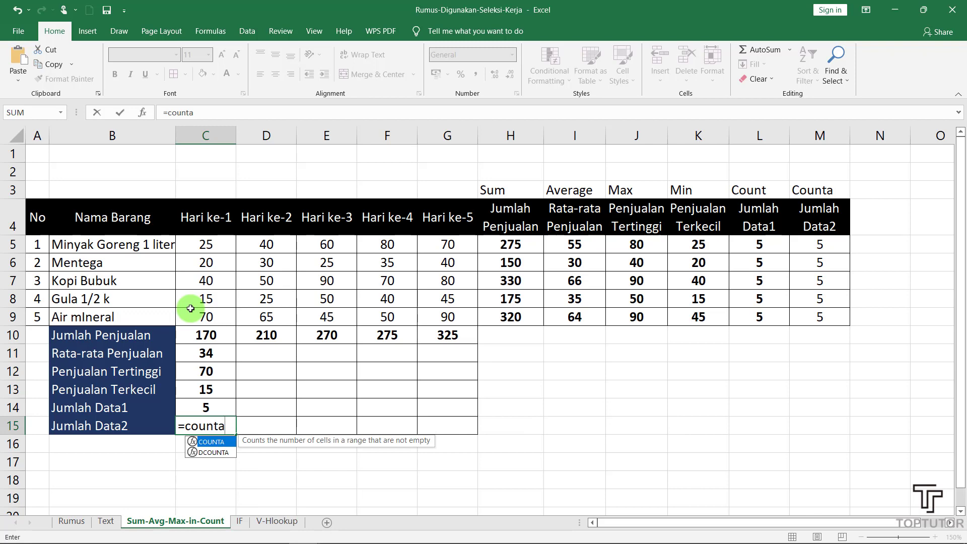
type("(")
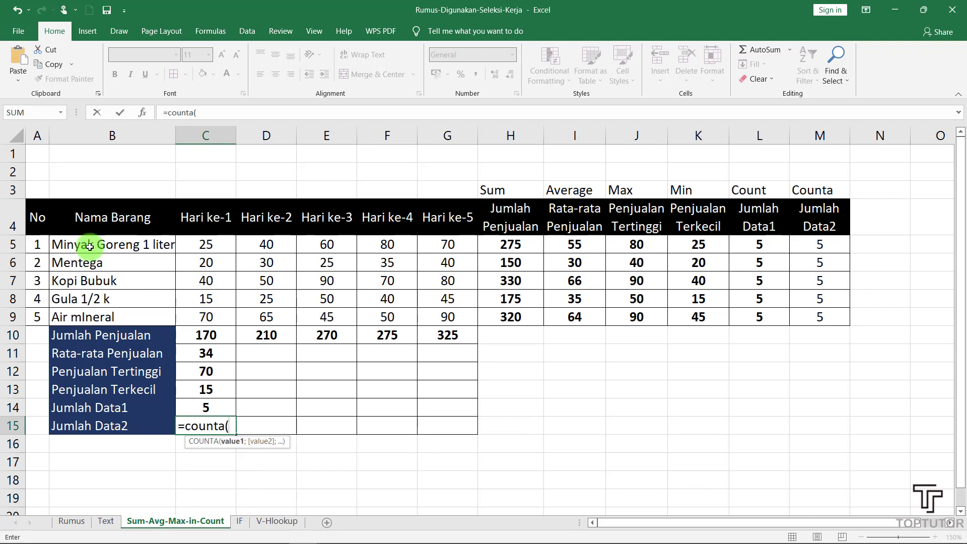
left_click_drag(85, 246, 85, 310)
type(")")
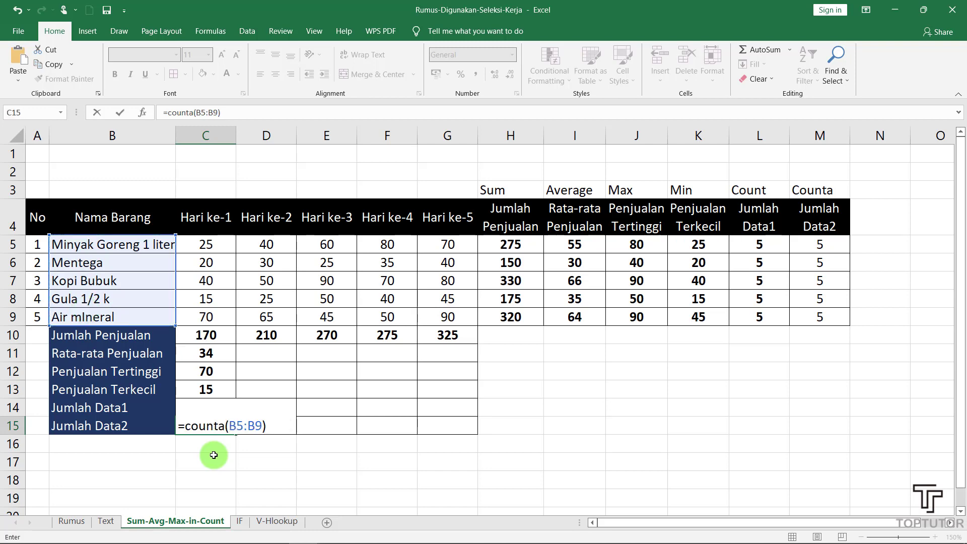
key("Return")
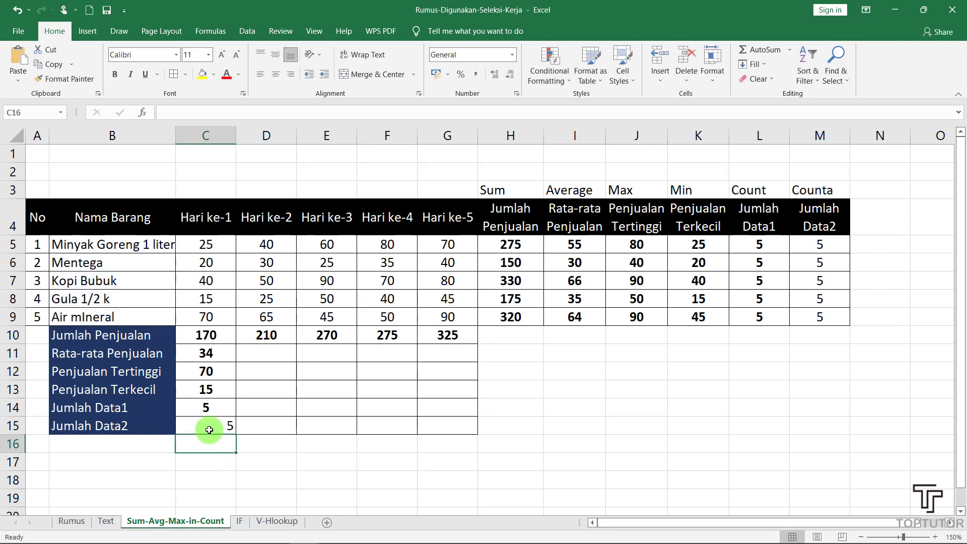
left_click_drag(203, 430, 432, 424)
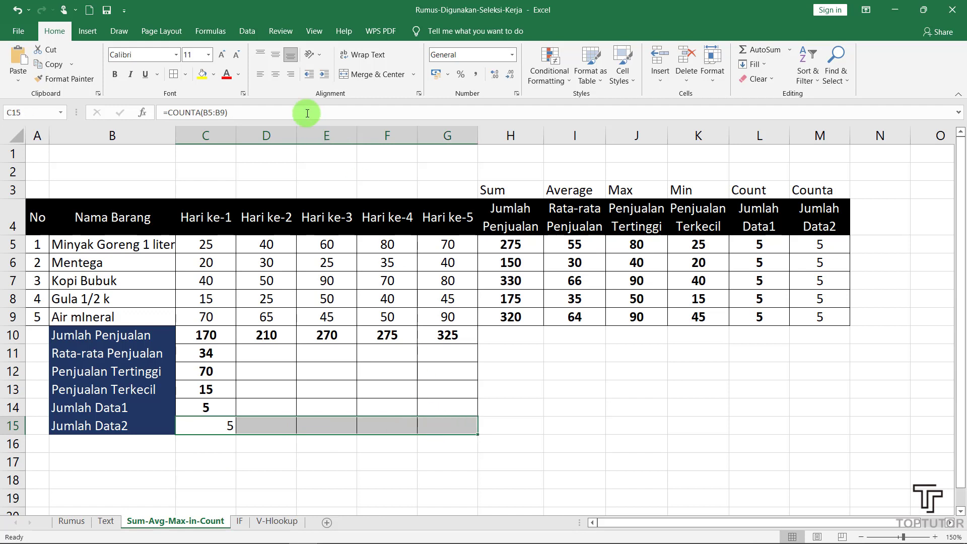
left_click(275, 74)
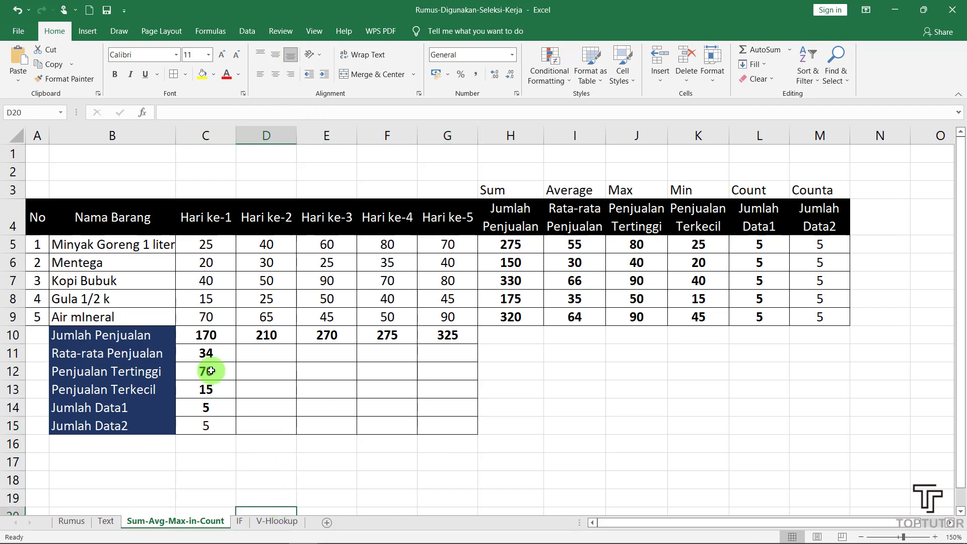
Fill the average, max, min, count and counta formulas in C11:C15 across to column G, row by row
left_click(207, 355)
left_click_drag(242, 362, 459, 357)
left_click(209, 371)
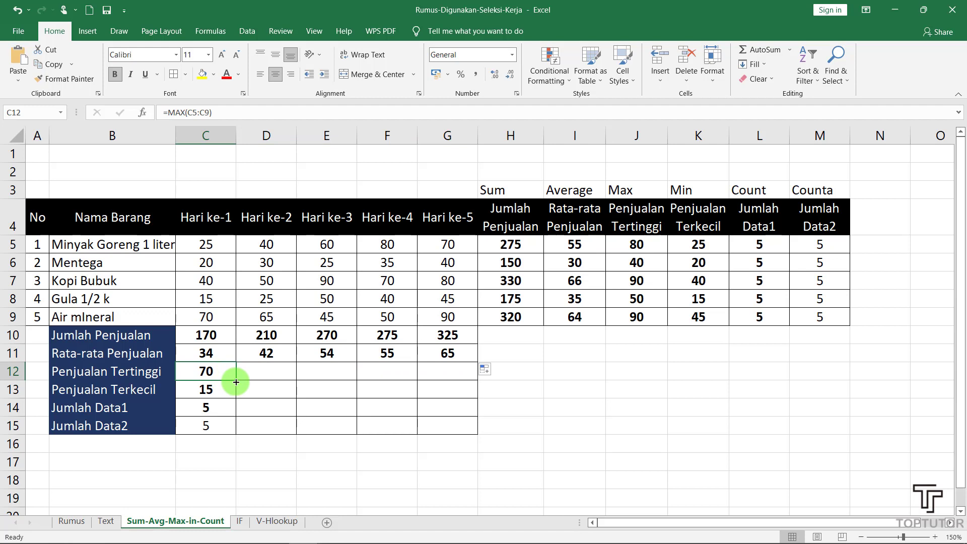
left_click_drag(237, 383, 469, 385)
left_click(224, 395)
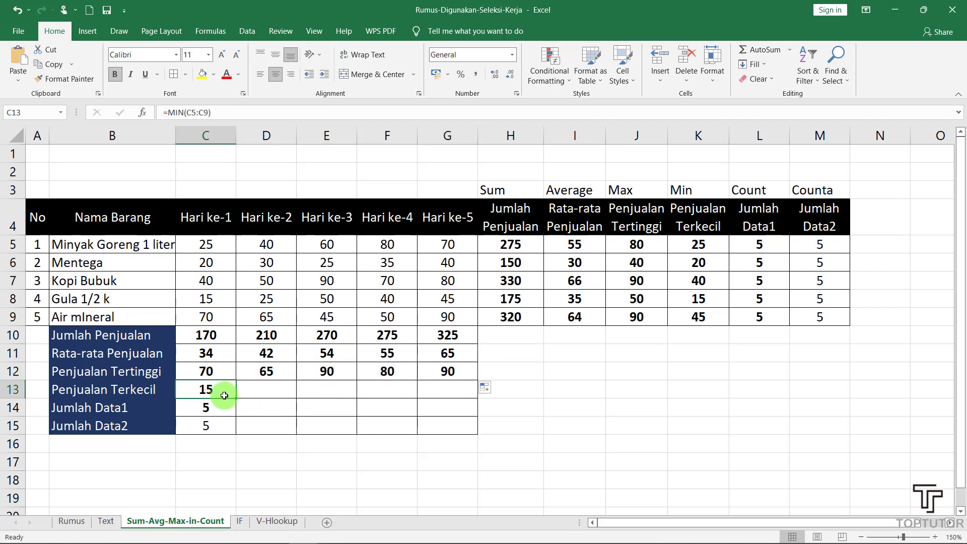
left_click_drag(236, 398, 466, 406)
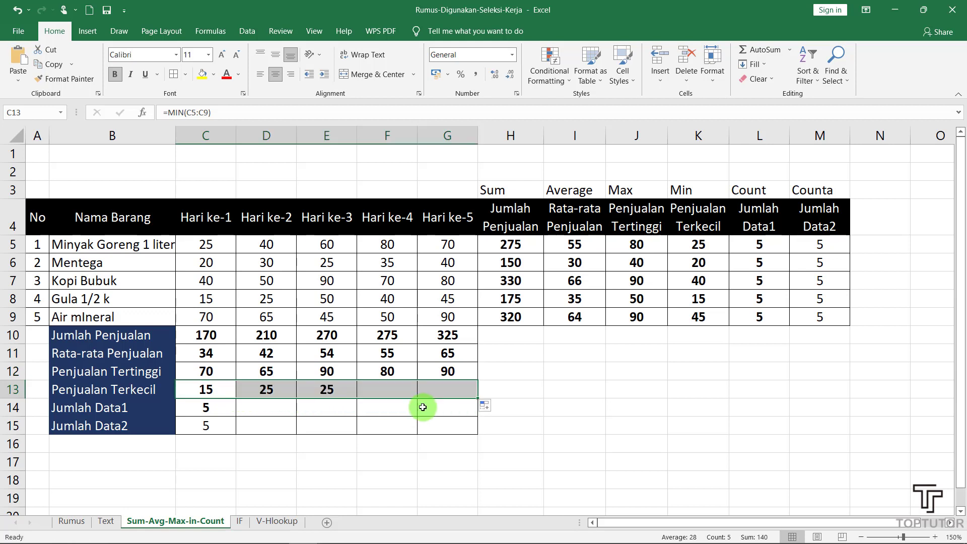
left_click(221, 410)
left_click_drag(235, 416, 460, 416)
left_click(202, 426)
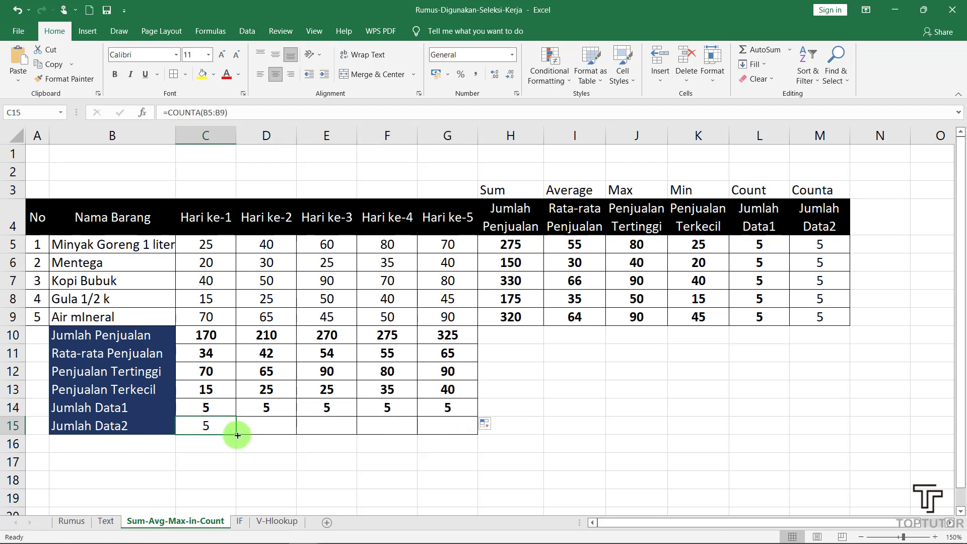
left_click_drag(237, 436, 479, 442)
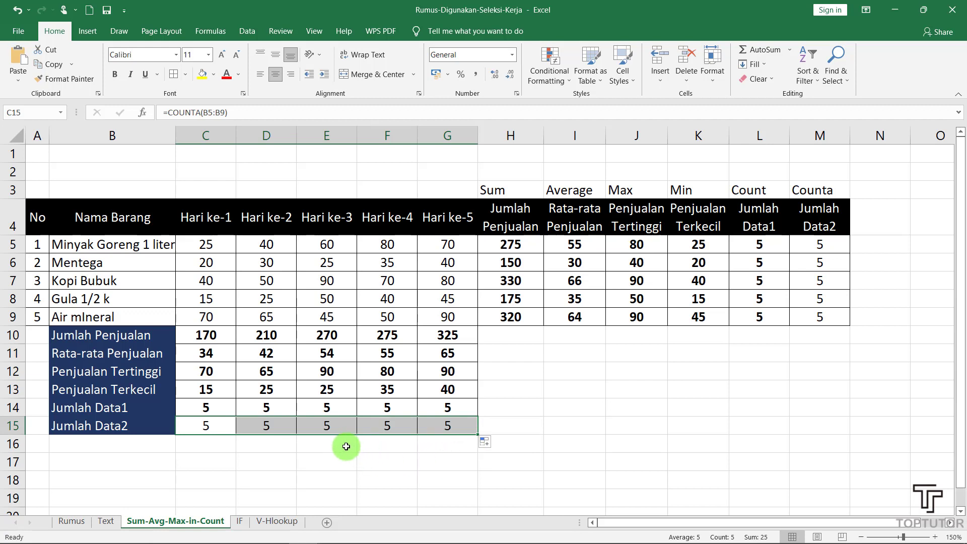
Inspect the copied MIN formulas in E13:G13 and the MAX formulas in G12 and F12
left_click(325, 389)
left_click(367, 391)
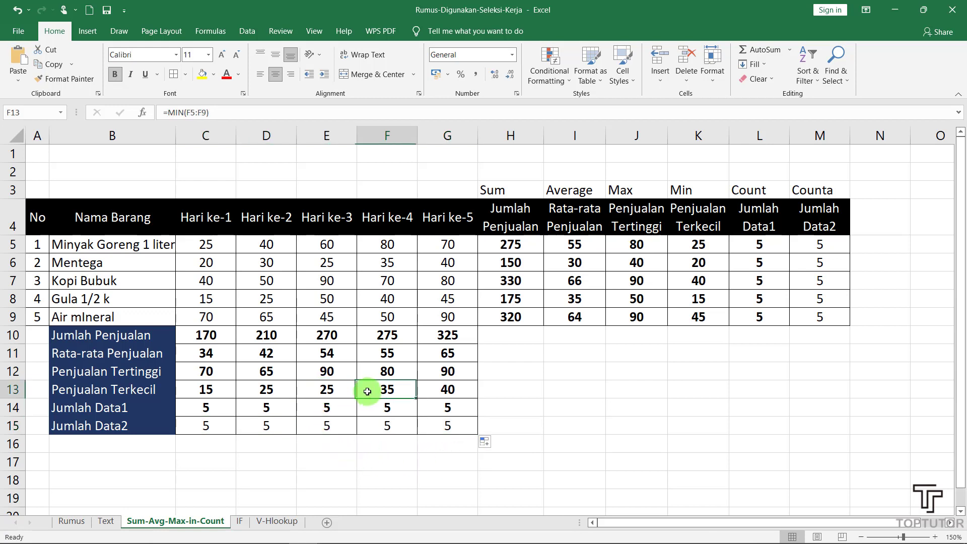
left_click(429, 390)
left_click(443, 371)
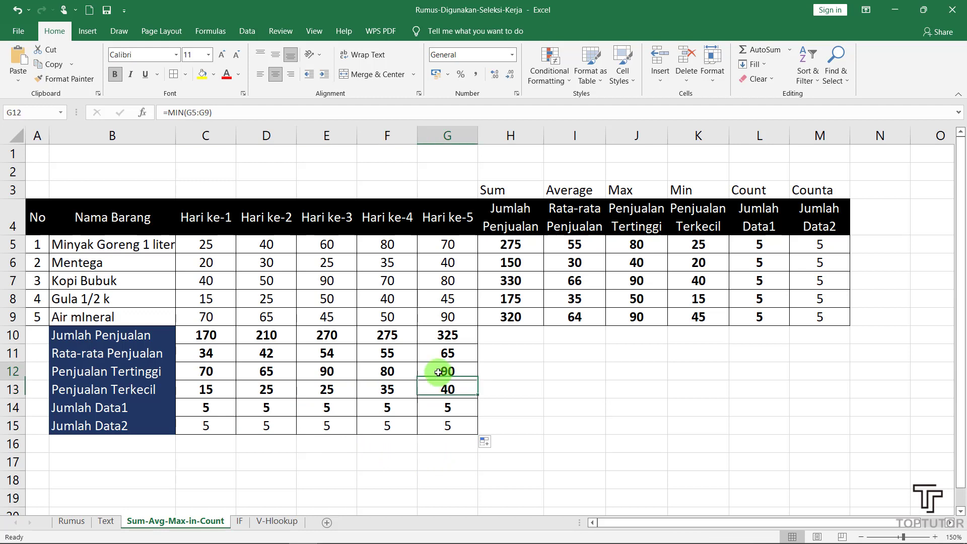
left_click(390, 371)
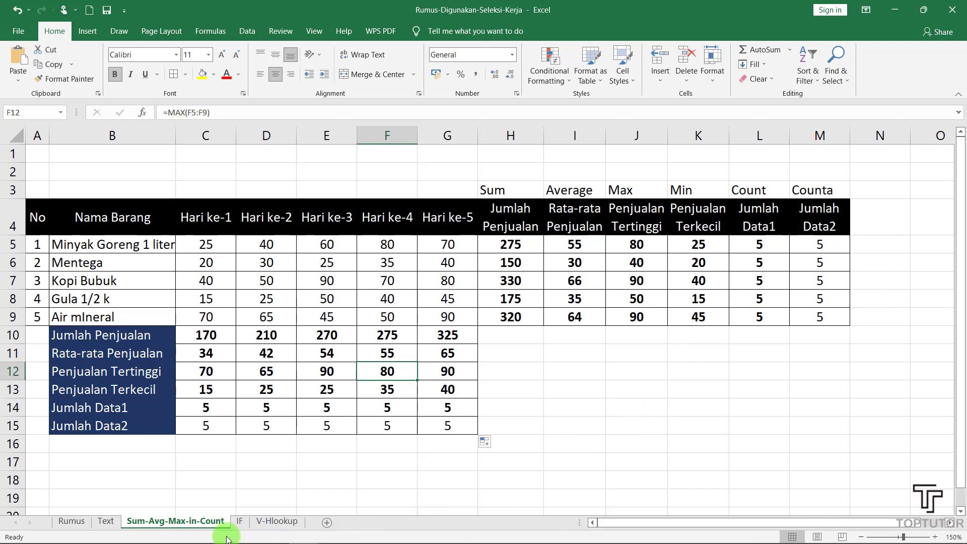
On the IF sheet, begin an IF formula in the Status cell E4 with the logical test D4>=E1
left_click(239, 522)
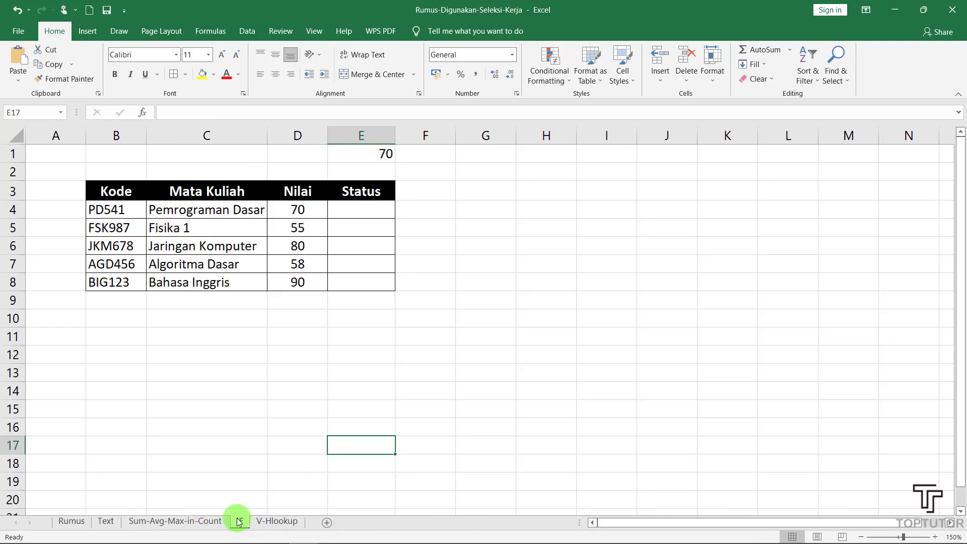
left_click(370, 314)
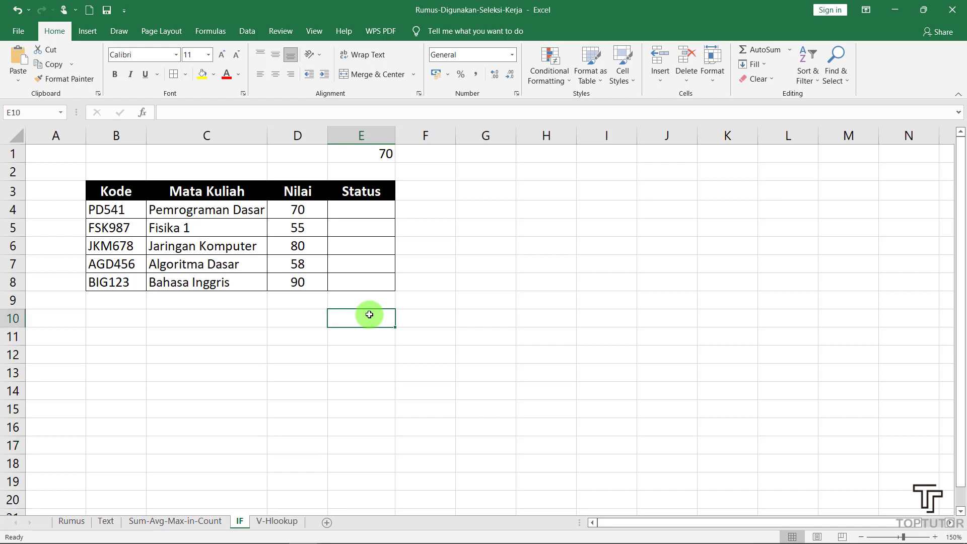
left_click(449, 232)
left_click(368, 204)
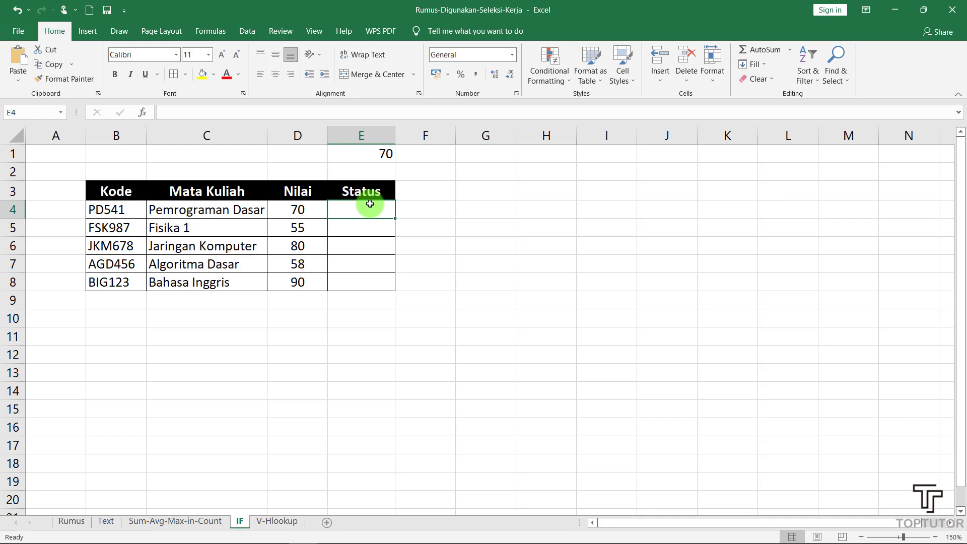
type("=")
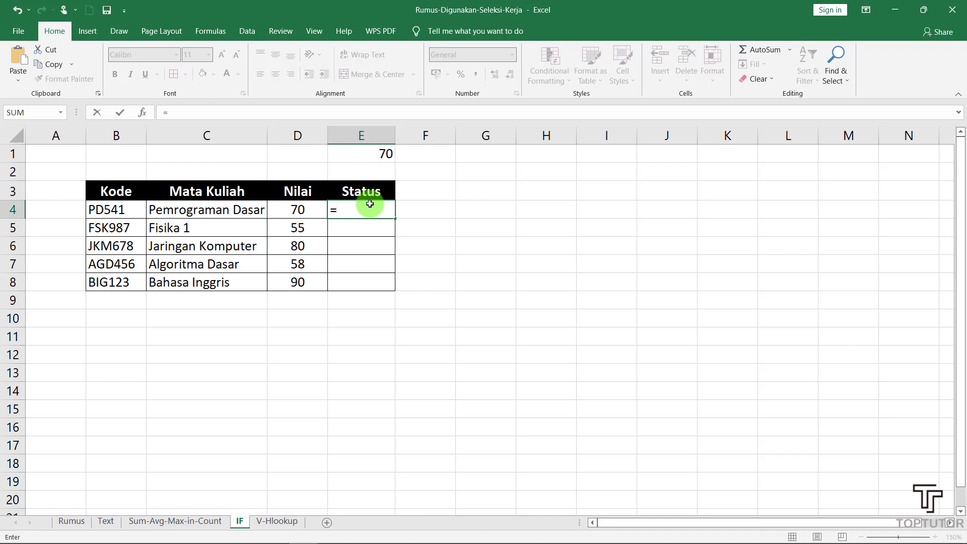
type("if")
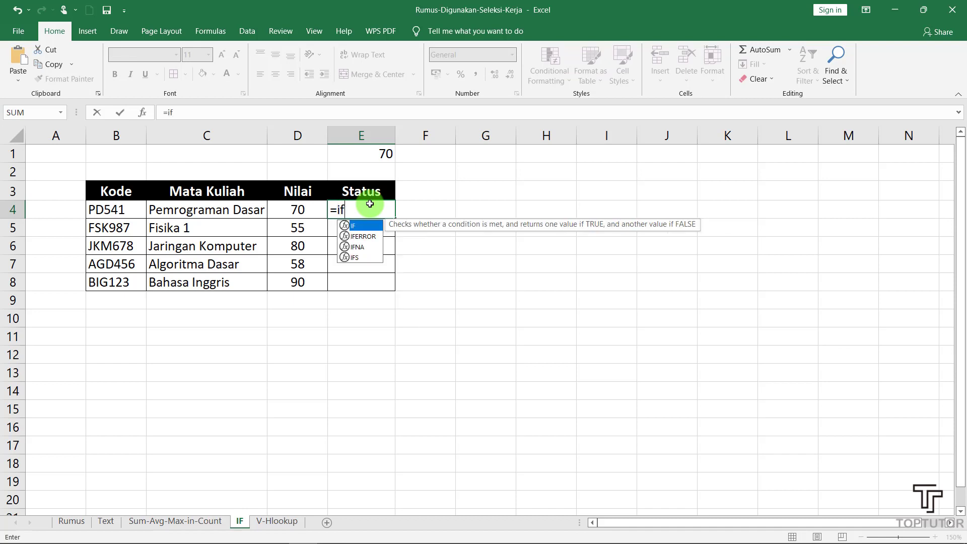
double_click(364, 229)
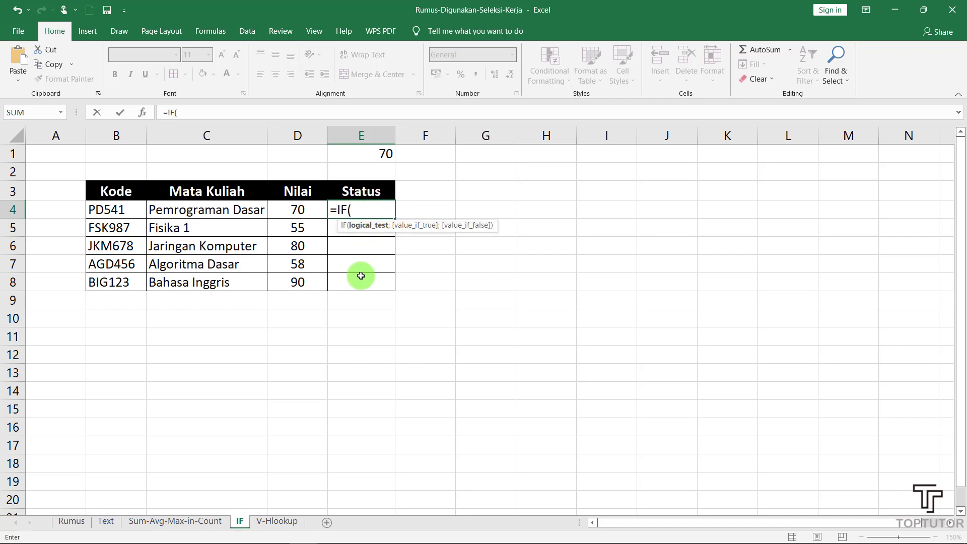
left_click(308, 207)
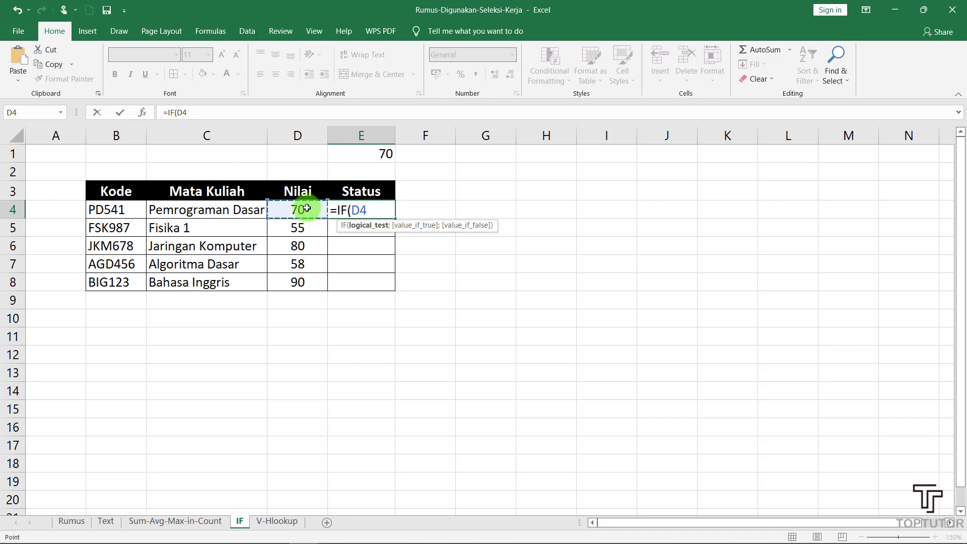
type(".")
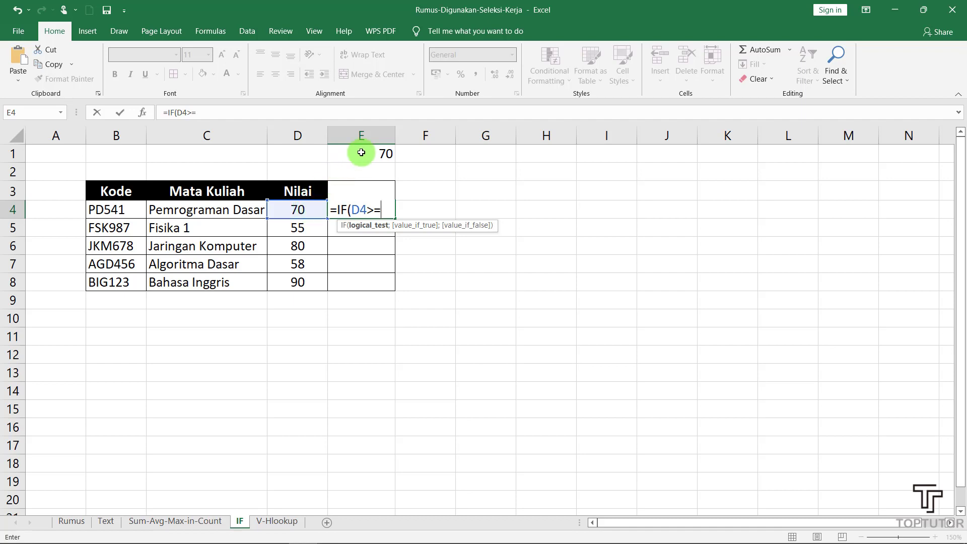
type("70")
key("BackSpace")
key("BackSpace")
left_click(362, 153)
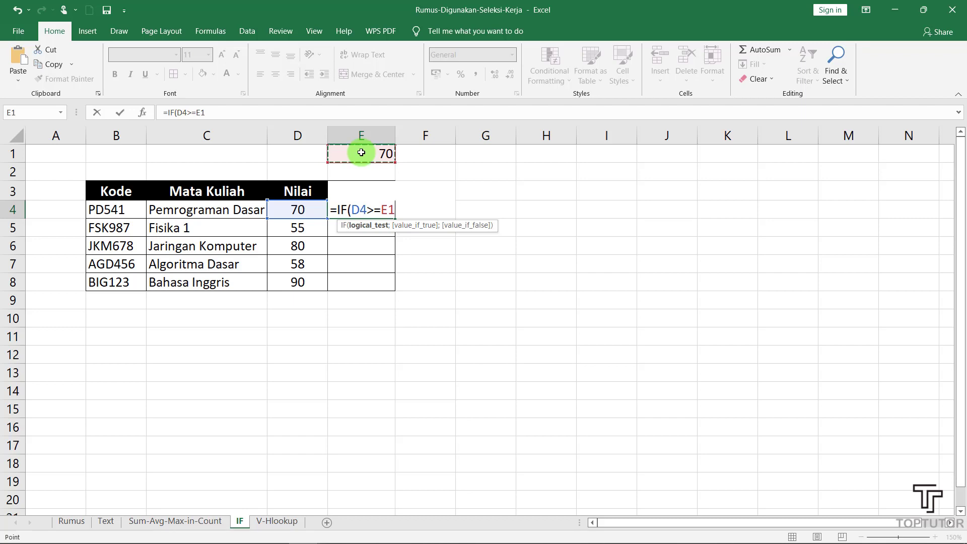
Complete the E4 formula with "Lulus" as the true value and "Tidak Lulus" as the false value
type(";")
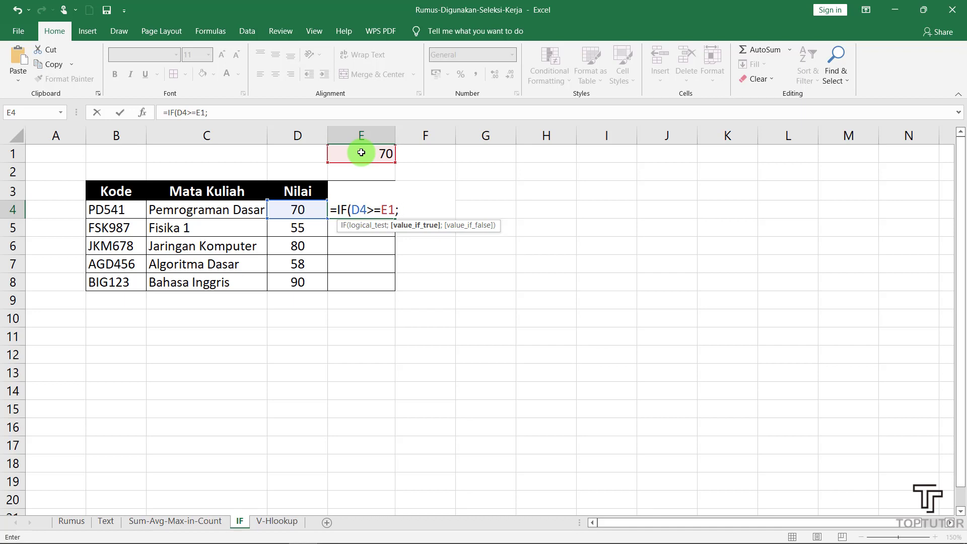
type("\"Lulus\";")
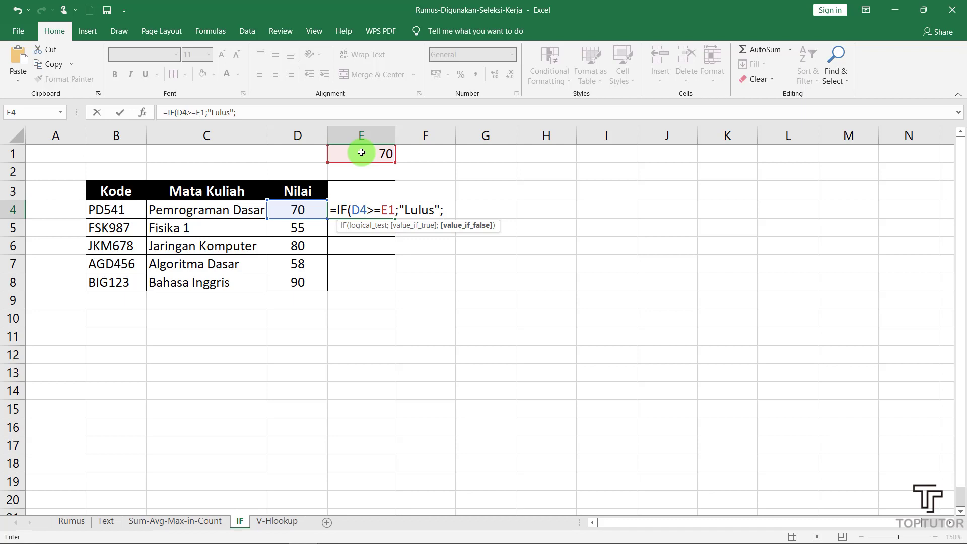
type("\"Tidak")
type("Lulus")
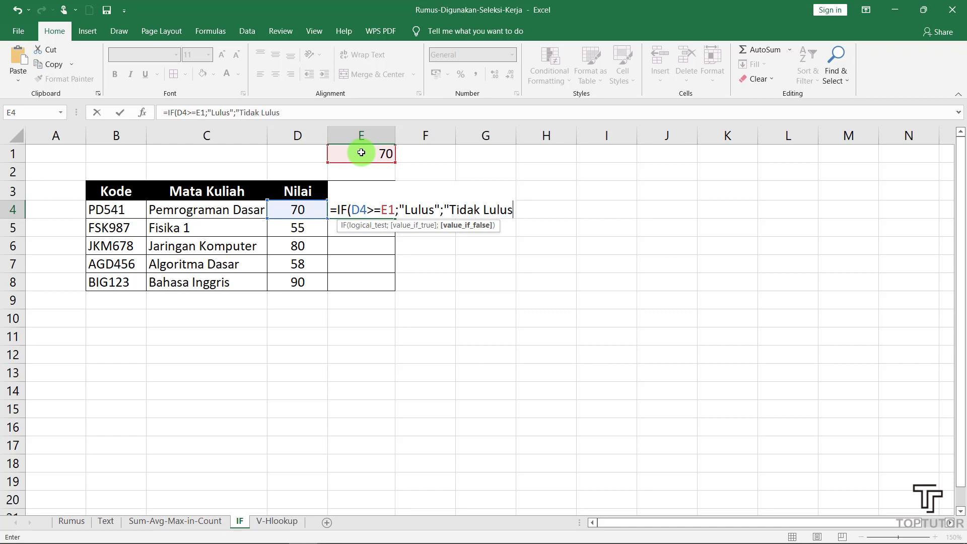
type("\")")
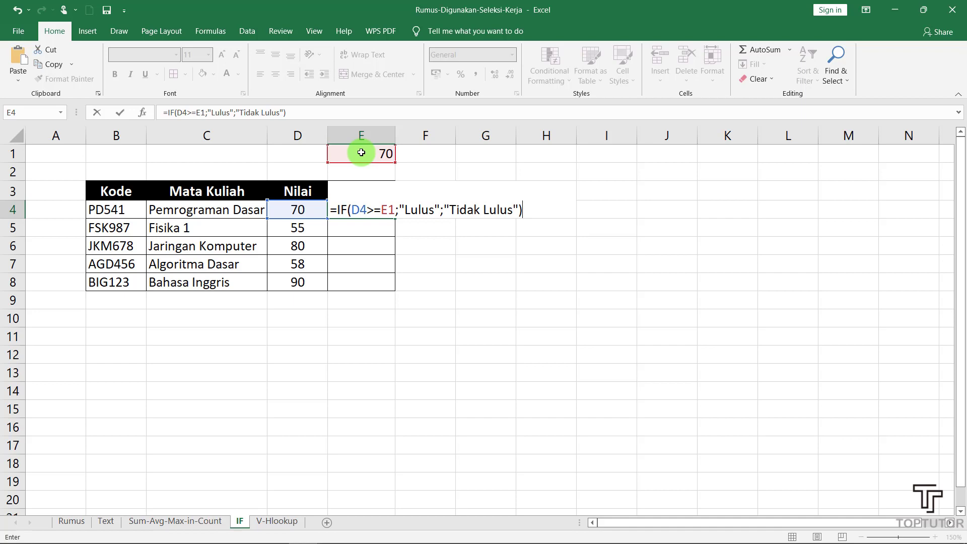
key("Return")
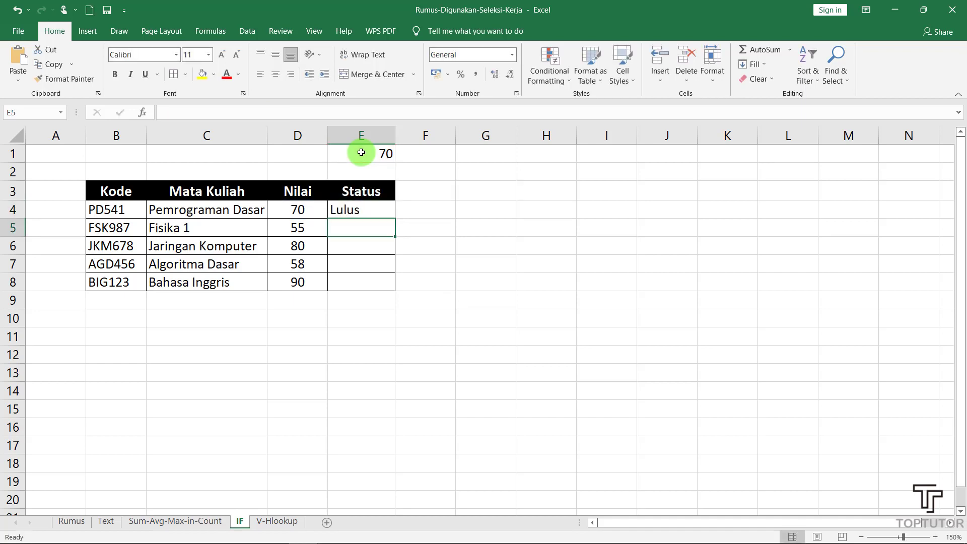
Check the grade in D4 and the threshold in E1 against the Status formula in E4
left_click(305, 210)
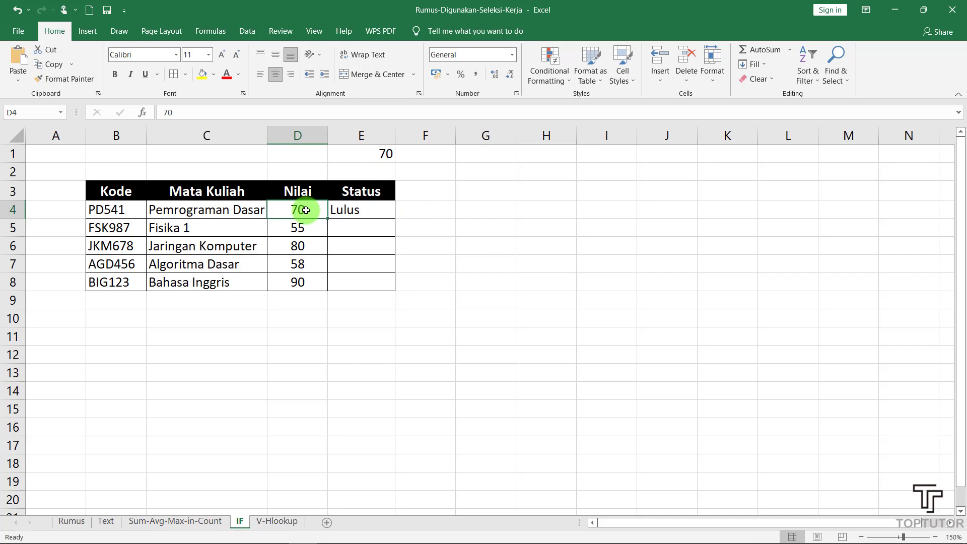
left_click(361, 158)
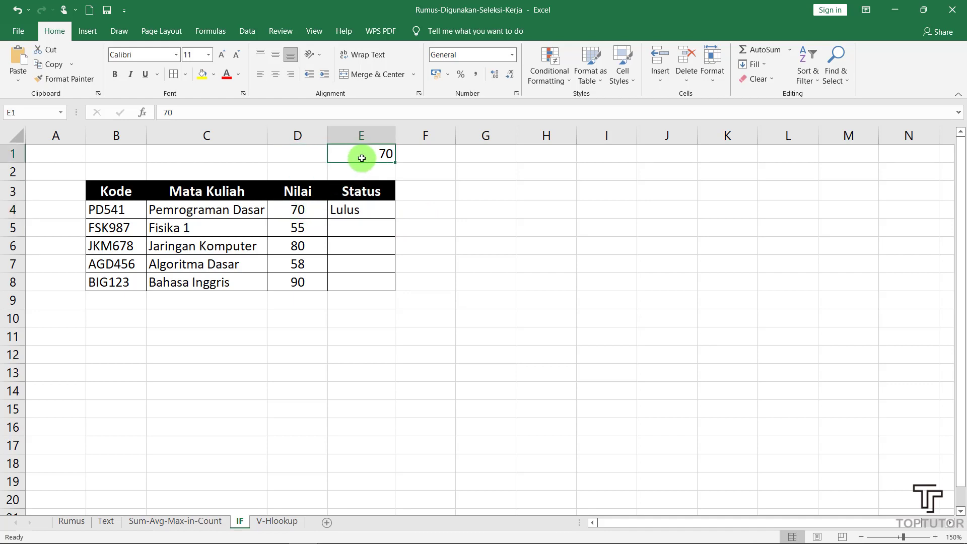
left_click(356, 212)
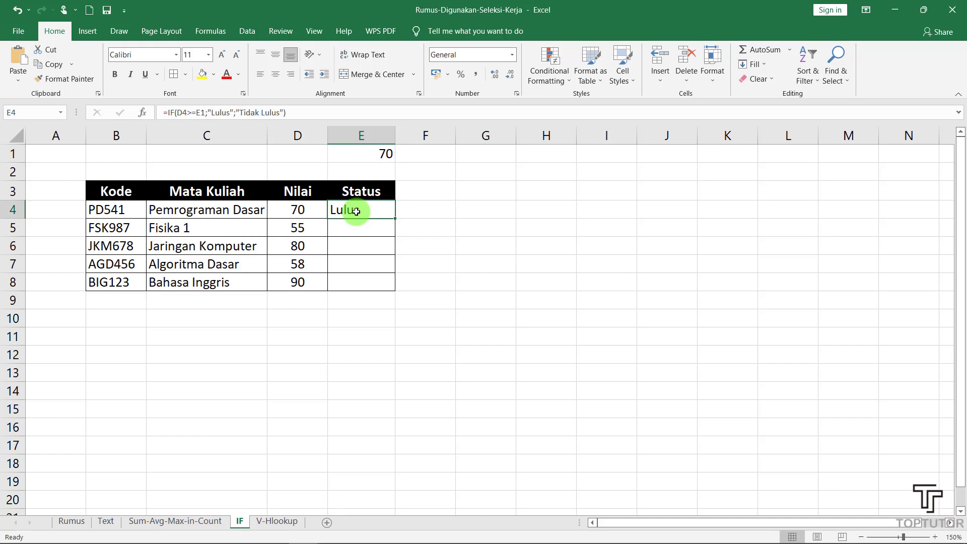
Enter =IF(D5>=E1;"Lulus";"Tidak Lulus") in the Fisika 1 Status cell E5
left_click(360, 225)
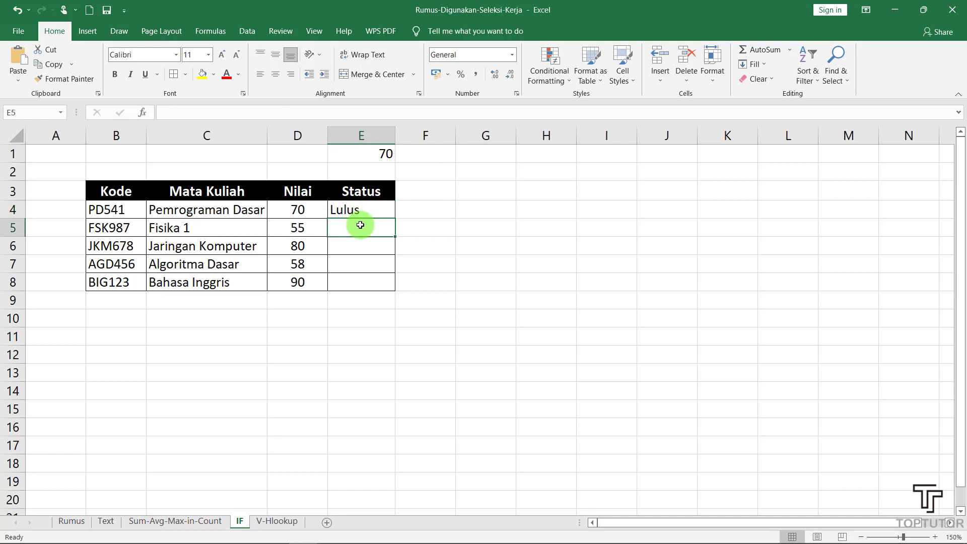
type("=")
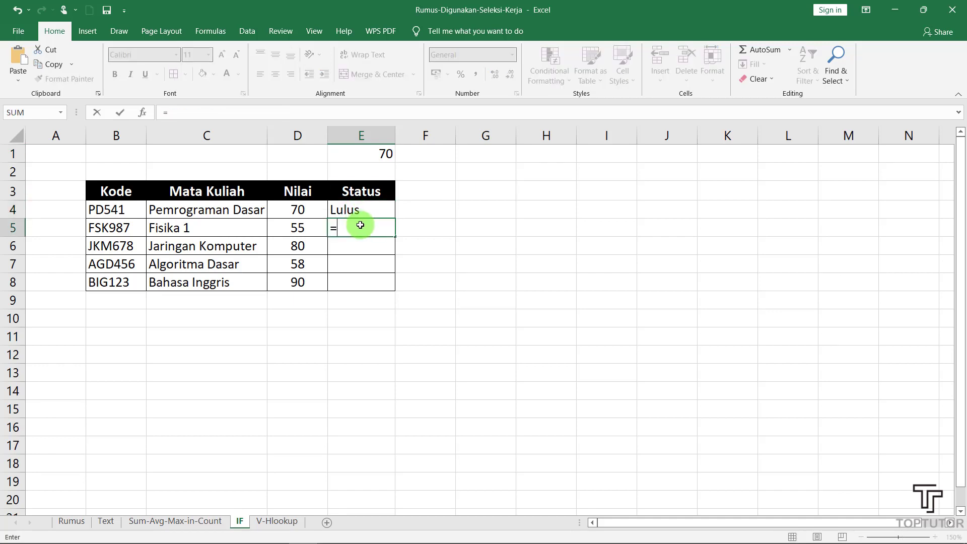
type("if(")
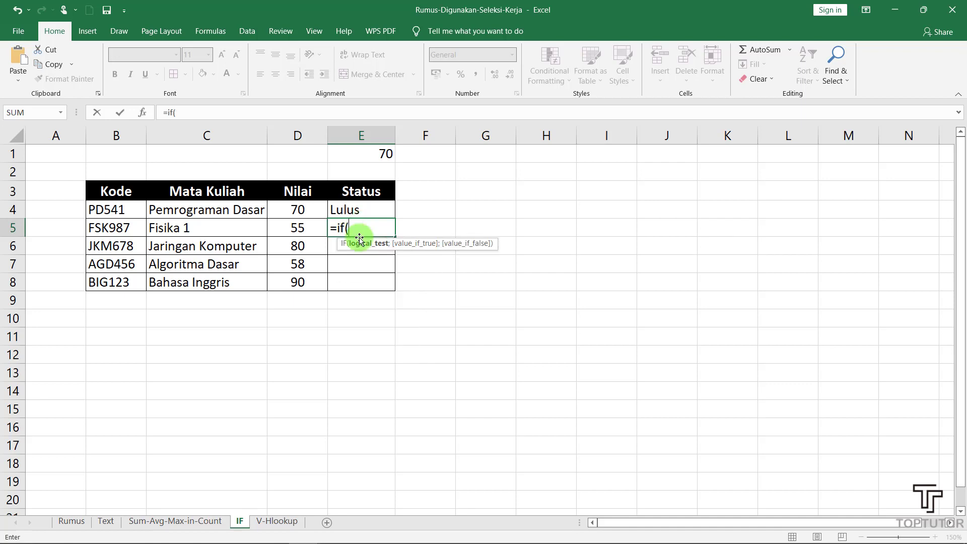
left_click(296, 230)
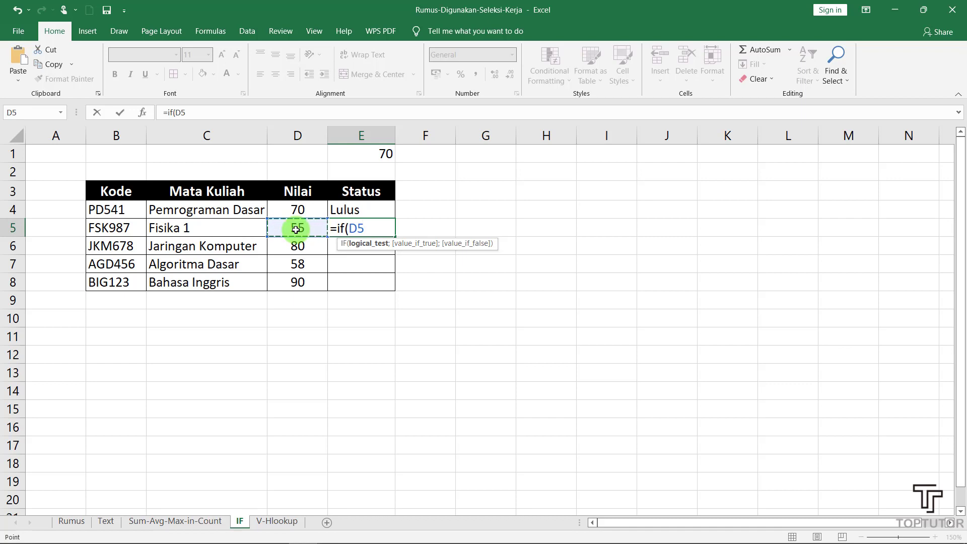
type(">=")
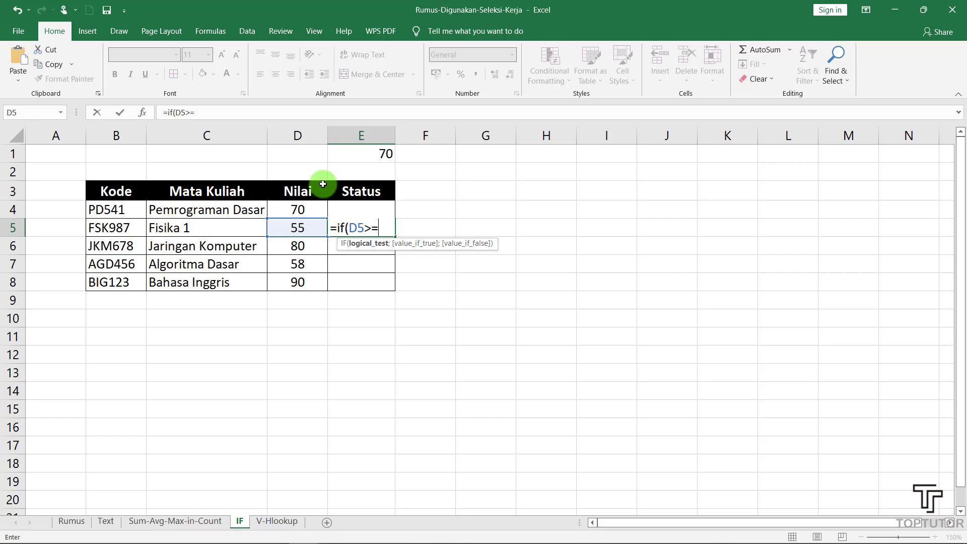
left_click(356, 157)
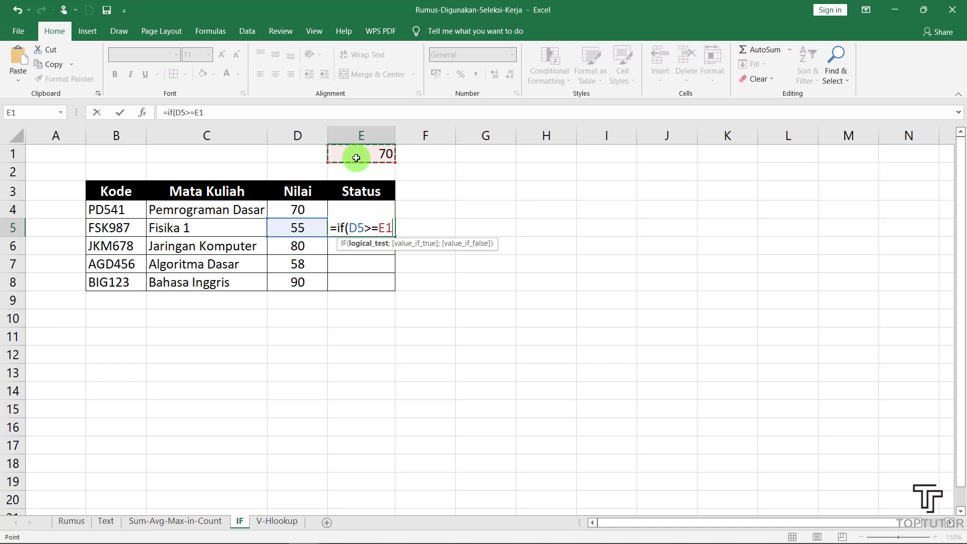
type(";")
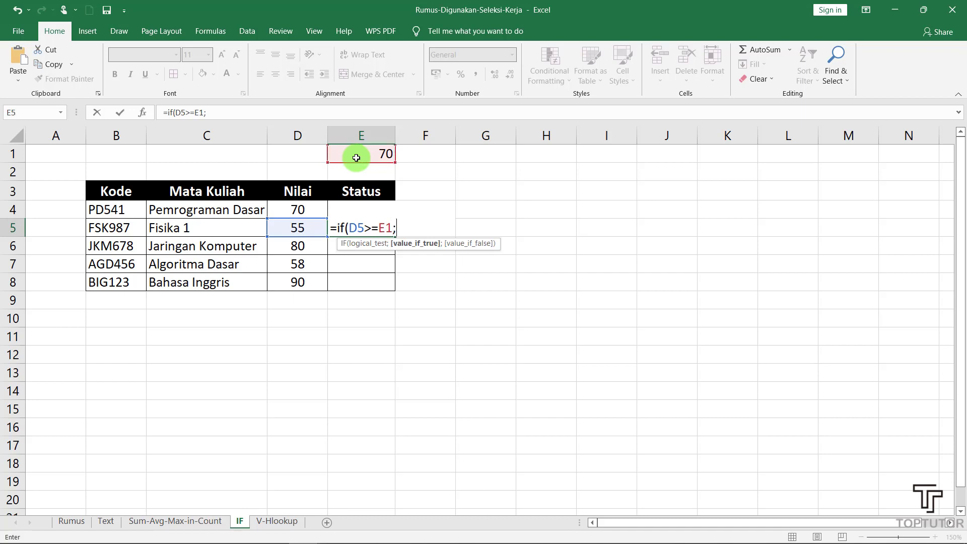
type("\"Lulus\";")
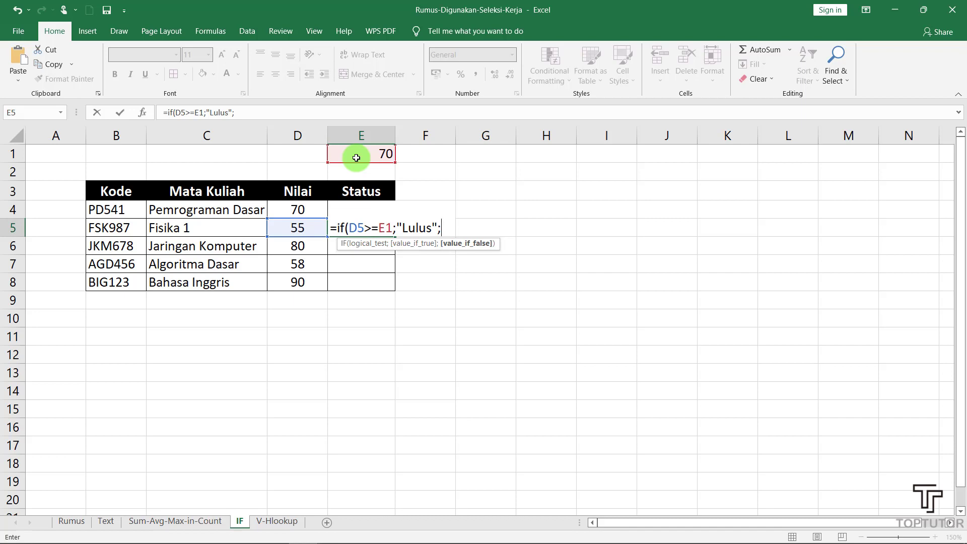
type("\"Tidak Lulus")
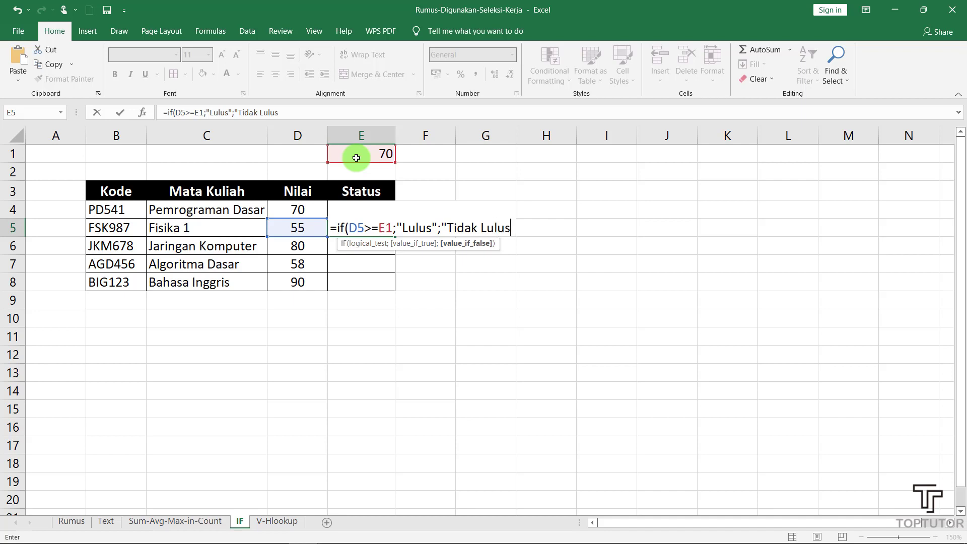
type("\")")
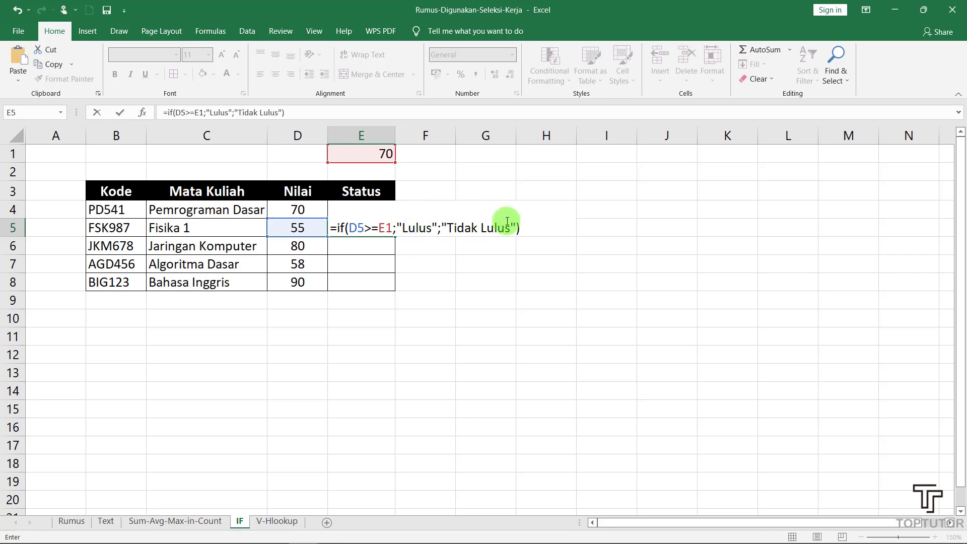
key("Return")
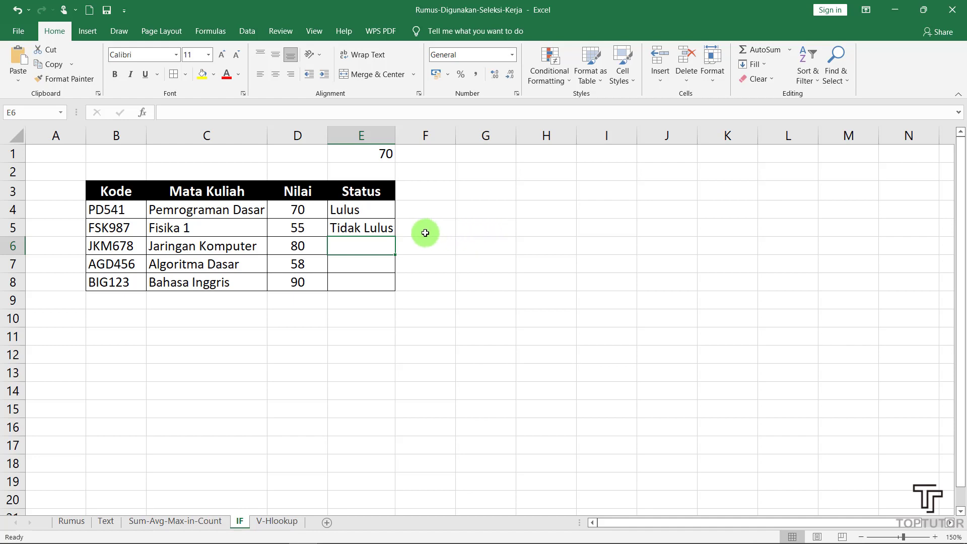
Fill the IF formula from E5 down the Status column to E8
left_click(385, 231)
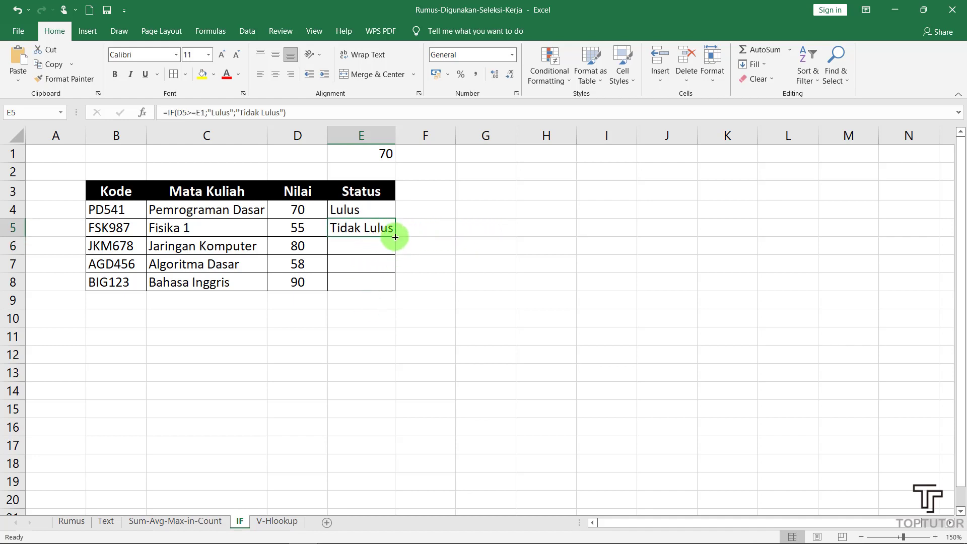
left_click(361, 239)
left_click(346, 233)
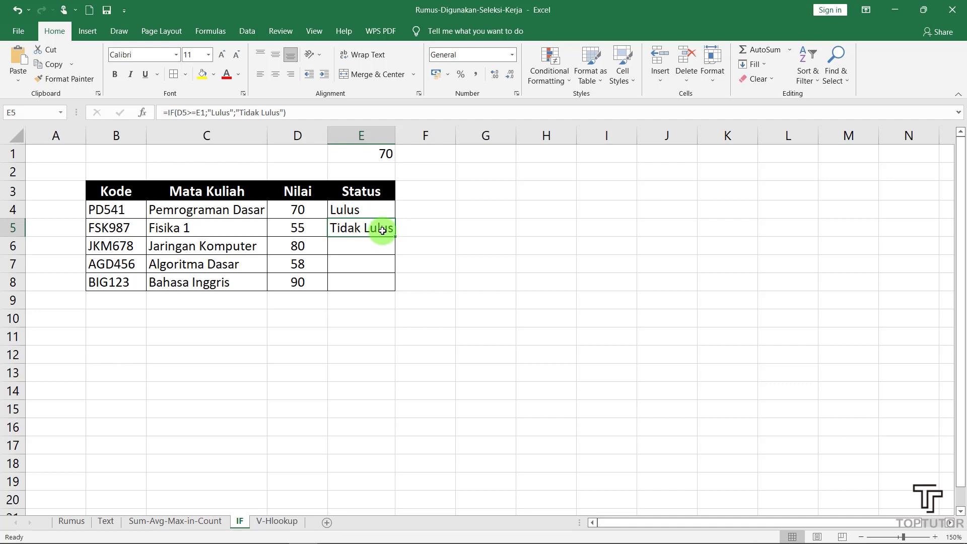
left_click(376, 246)
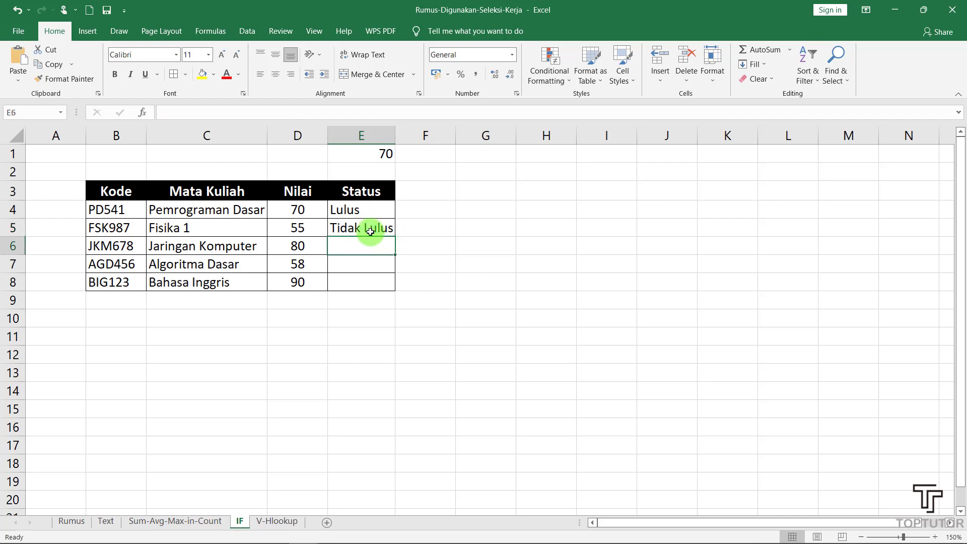
left_click(371, 231)
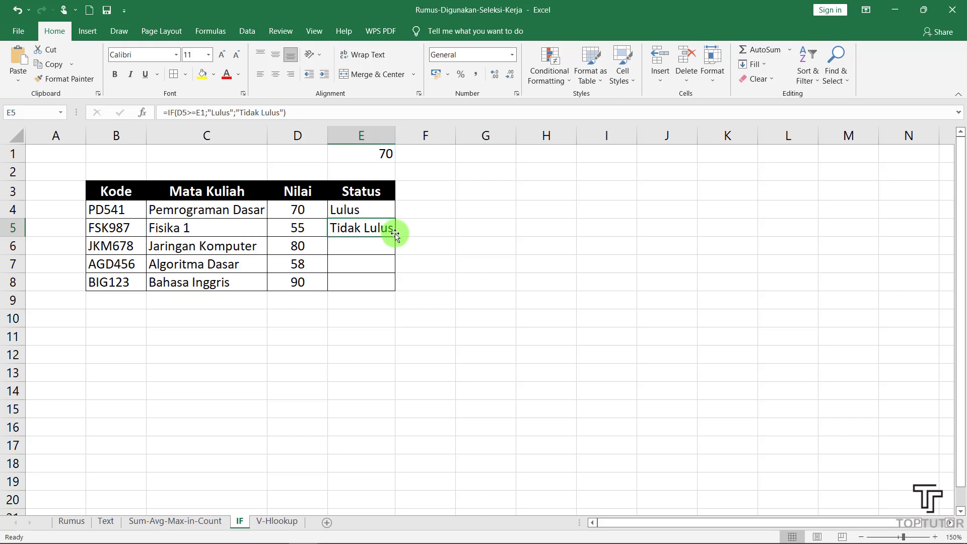
left_click_drag(395, 235, 397, 283)
Inspect the copied IF formula in E6 and the Bahasa Inggris grade in D8
left_click(406, 260)
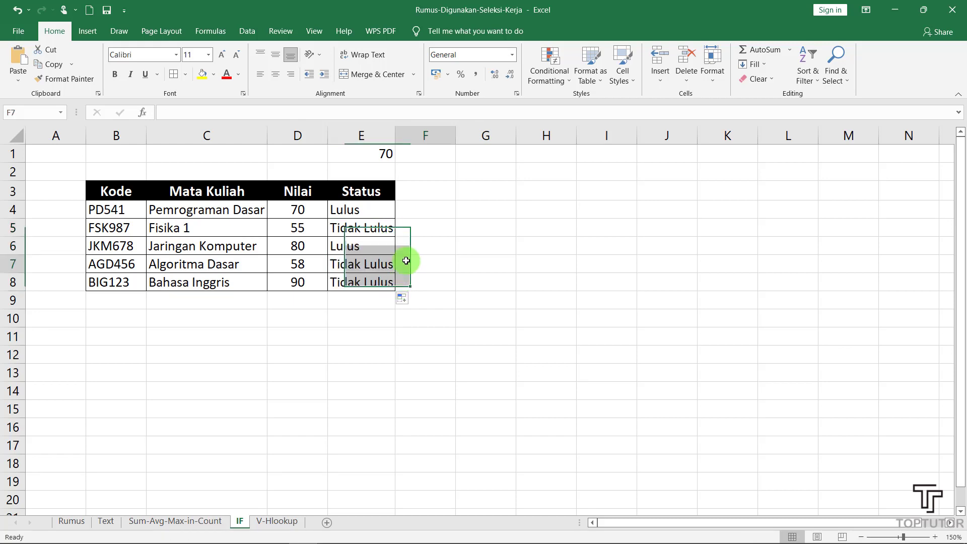
left_click(365, 249)
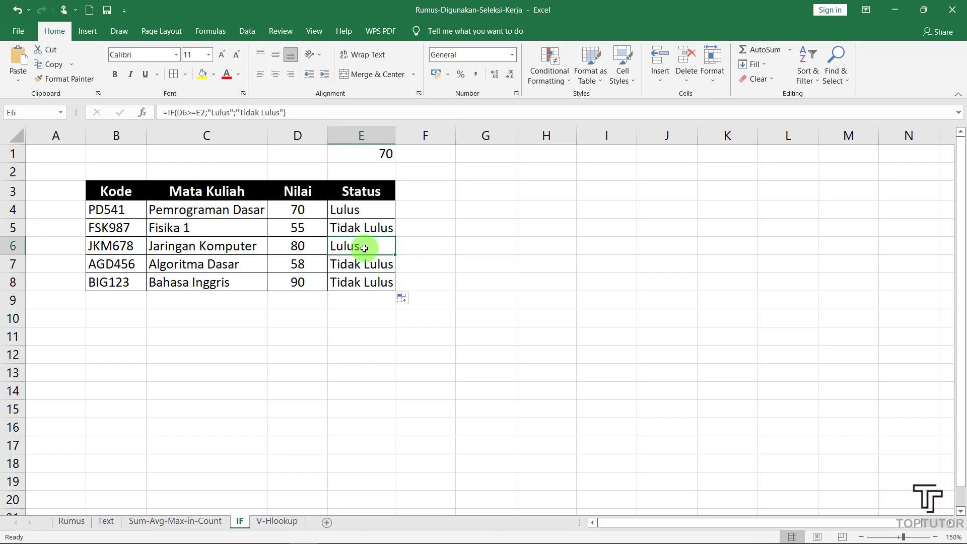
left_click(307, 283)
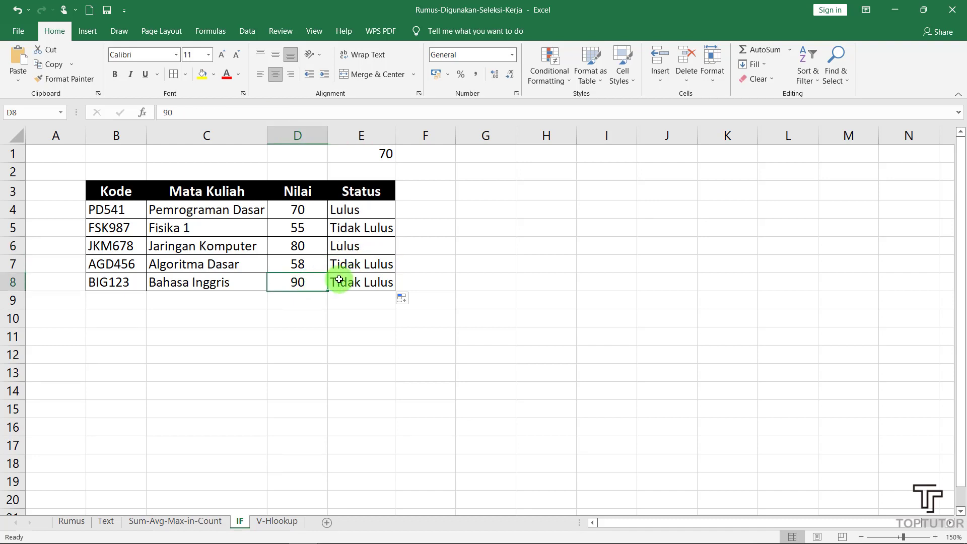
Clear the copied Status formulas from cells E5:E8
left_click(364, 225)
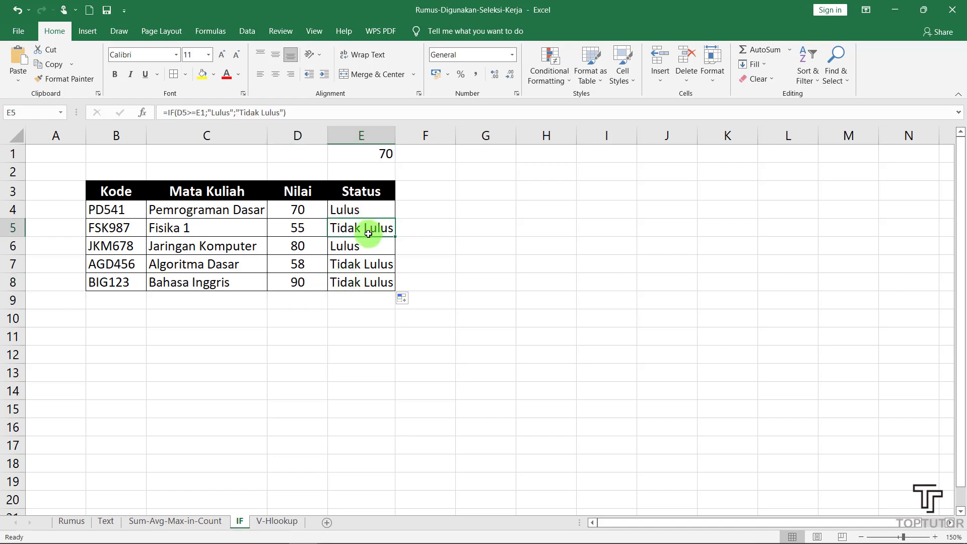
left_click_drag(369, 229, 371, 280)
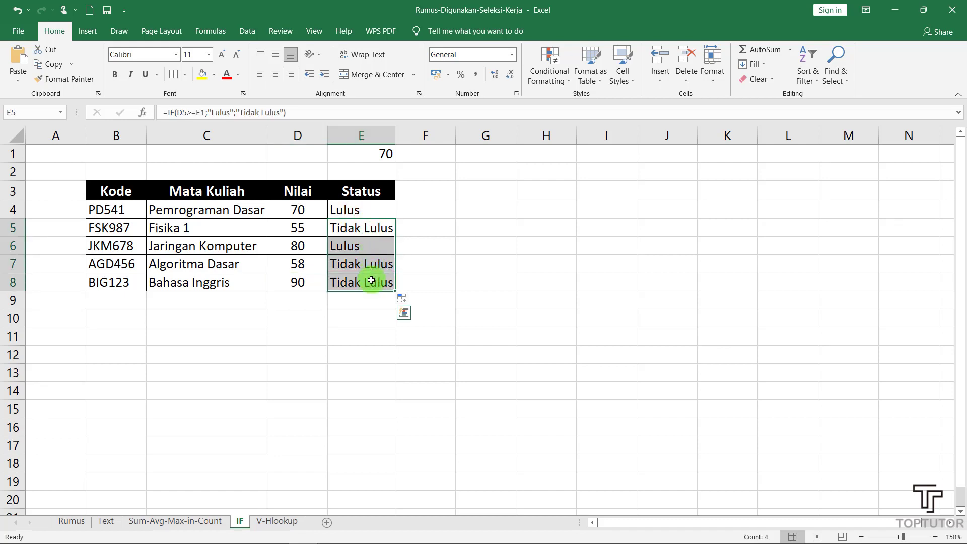
key("Delete")
left_click(417, 252)
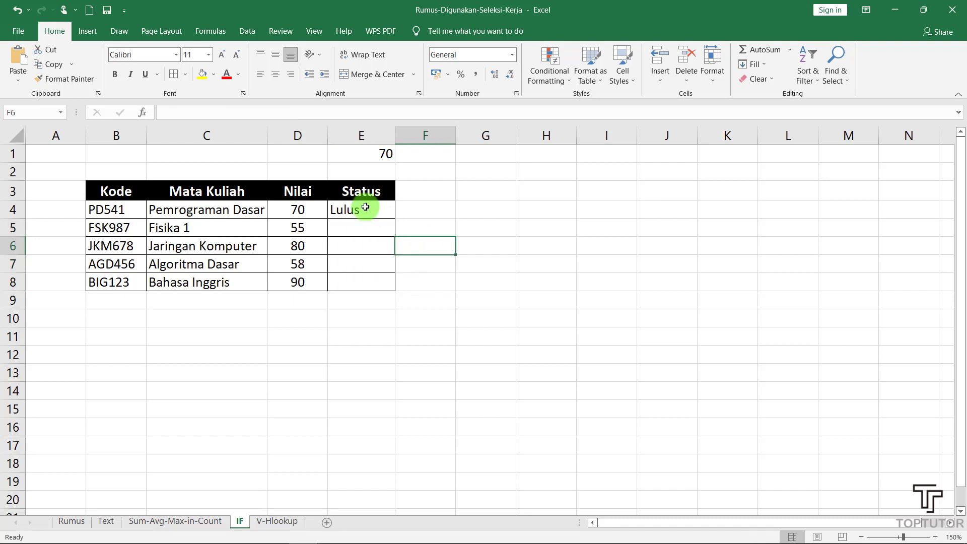
Examine the E1 threshold reference inside the IF formula in E4, leaving the formula as it is
double_click(362, 211)
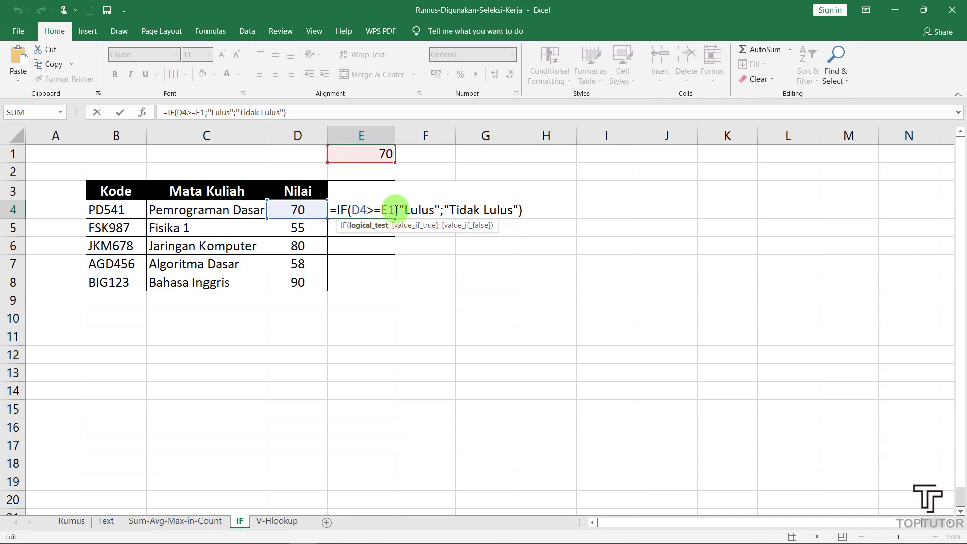
left_click_drag(395, 210, 383, 208)
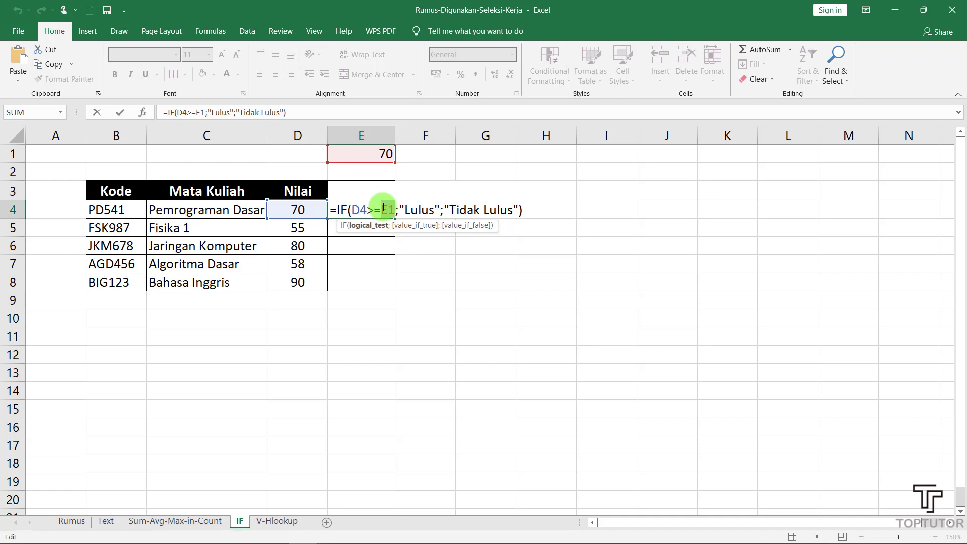
key("Return")
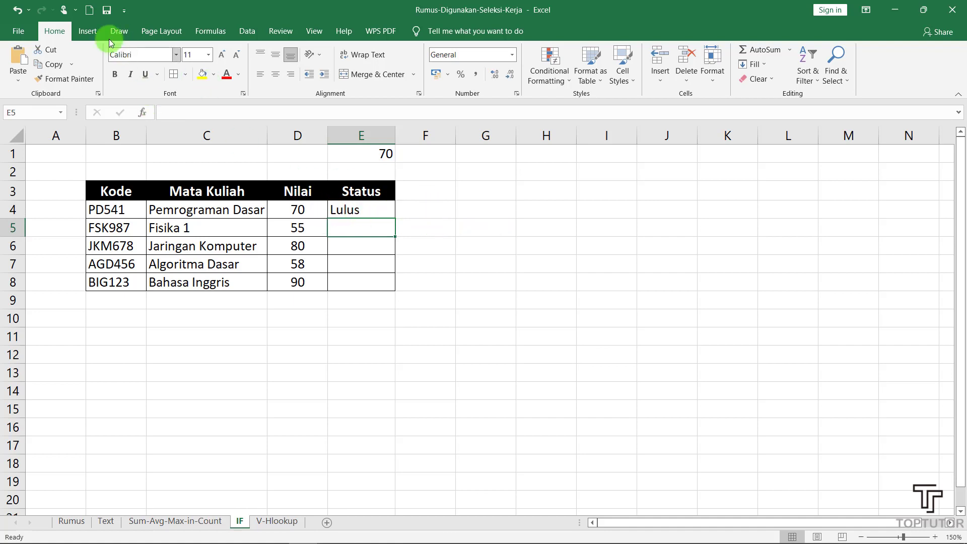
Undo the clearing of E5:E8 and examine which cells the Status formula in E8 refers to
left_click(18, 10)
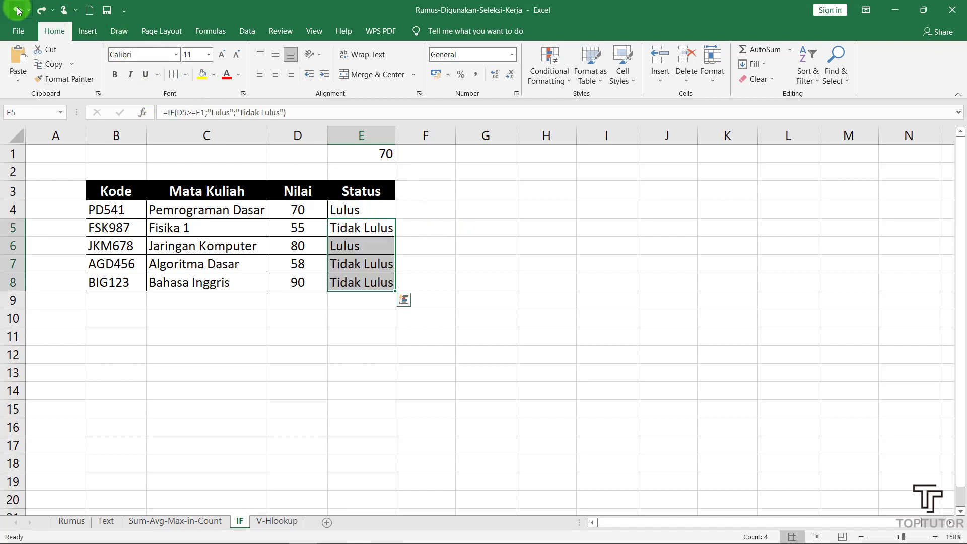
left_click(341, 283)
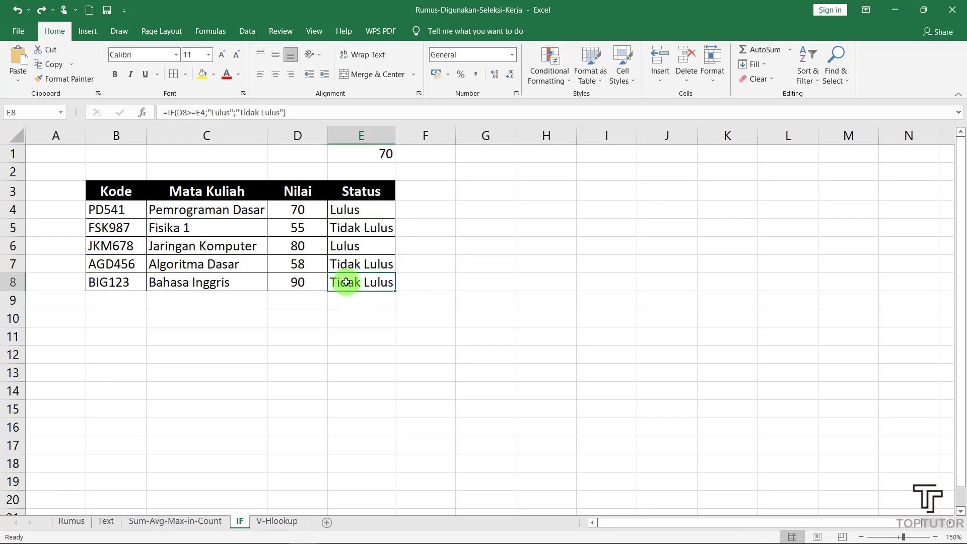
double_click(346, 282)
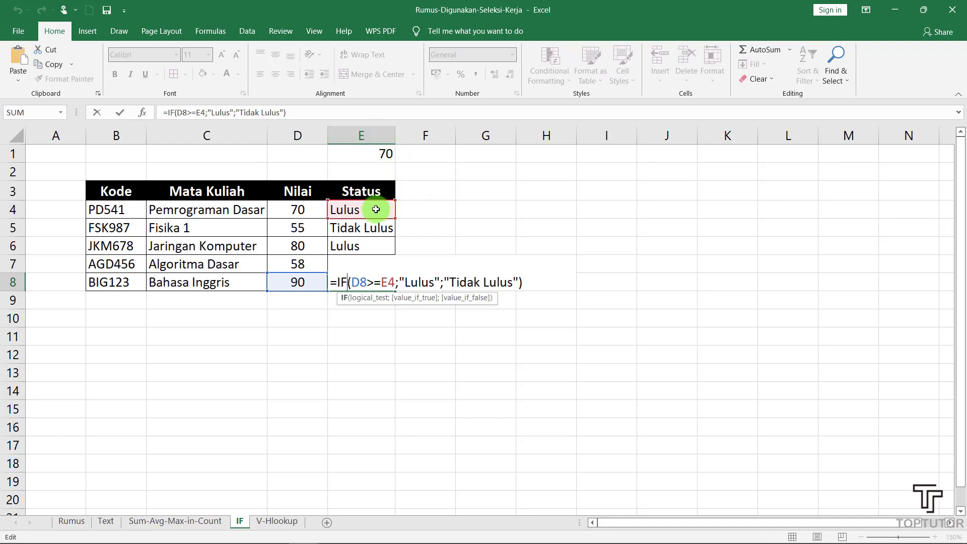
key("Return")
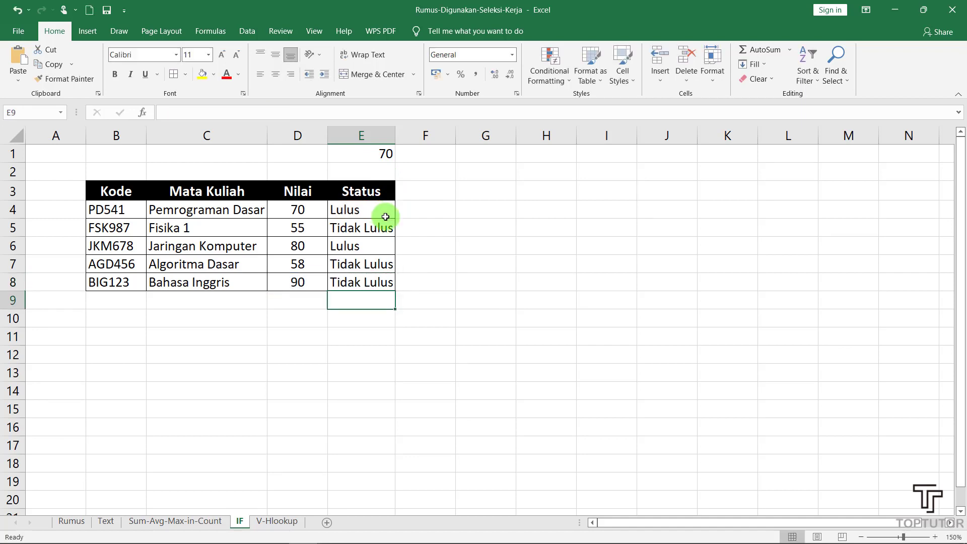
Delete the Status formulas in E5:E8, keeping only the one in E4
left_click_drag(382, 224, 374, 275)
key("Delete")
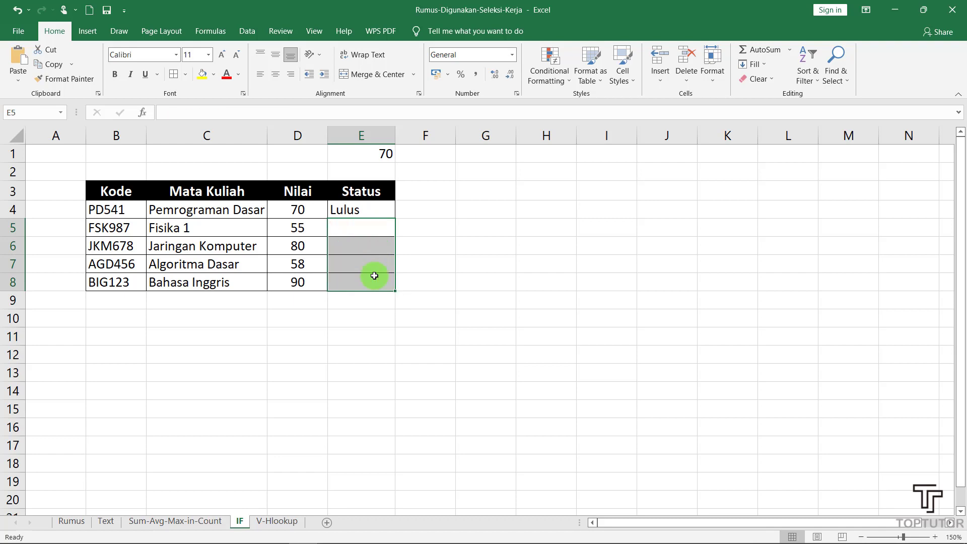
left_click(458, 211)
Make the threshold reference in E4 absolute so the formula reads =IF(D4>=$E$1;"Lulus";"Tidak Lulus")
left_click(361, 210)
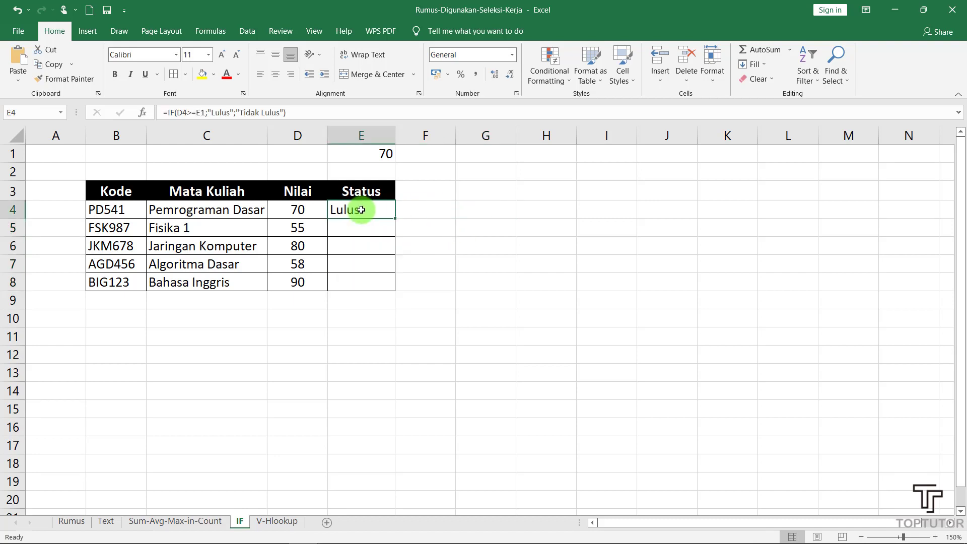
double_click(361, 210)
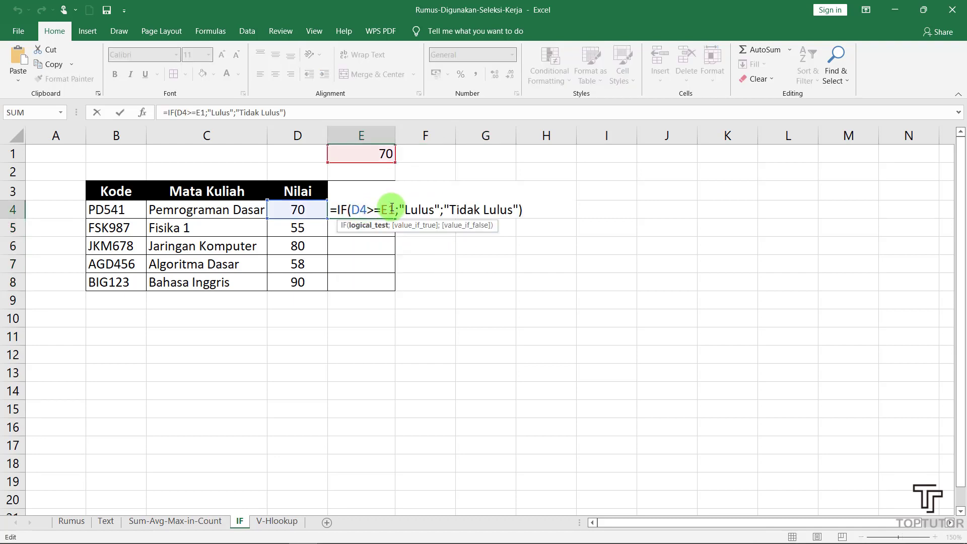
double_click(385, 207)
left_click(384, 212)
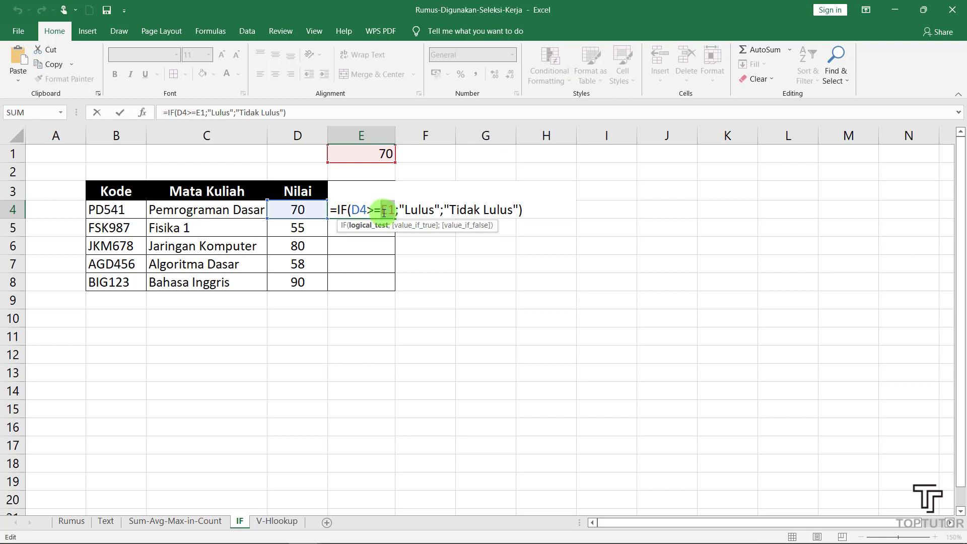
key("F4")
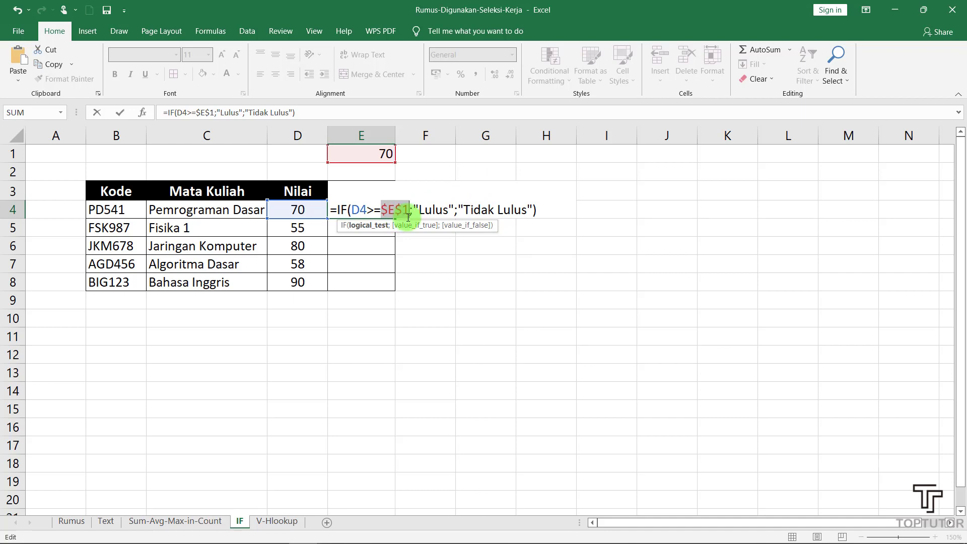
key("Return")
Fill the IF formula with the absolute reference from E4 down the Status column to E8
left_click(372, 210)
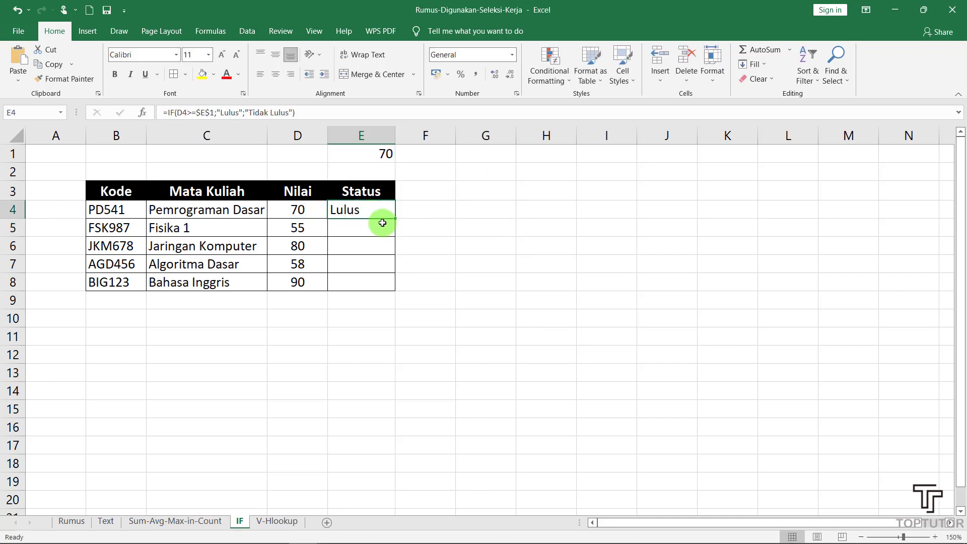
double_click(395, 218)
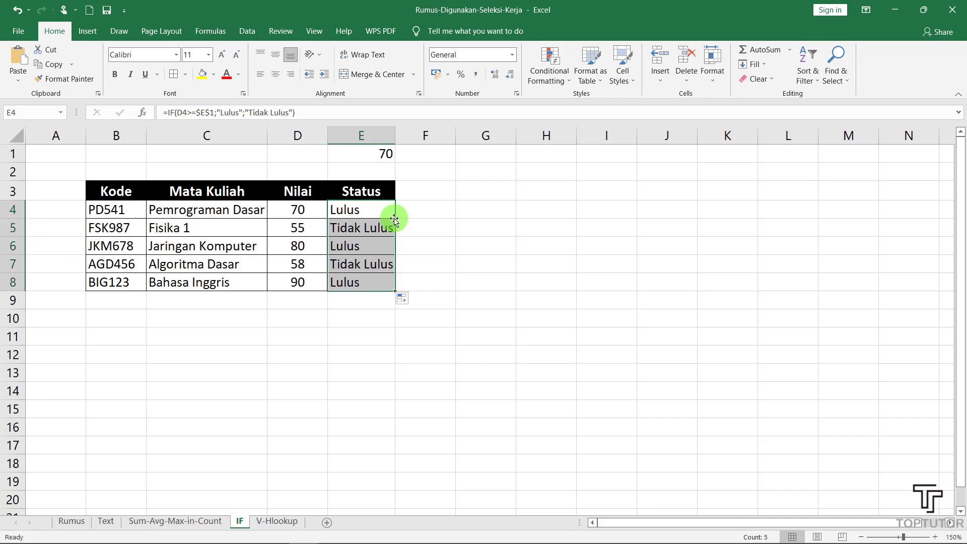
left_click(442, 222)
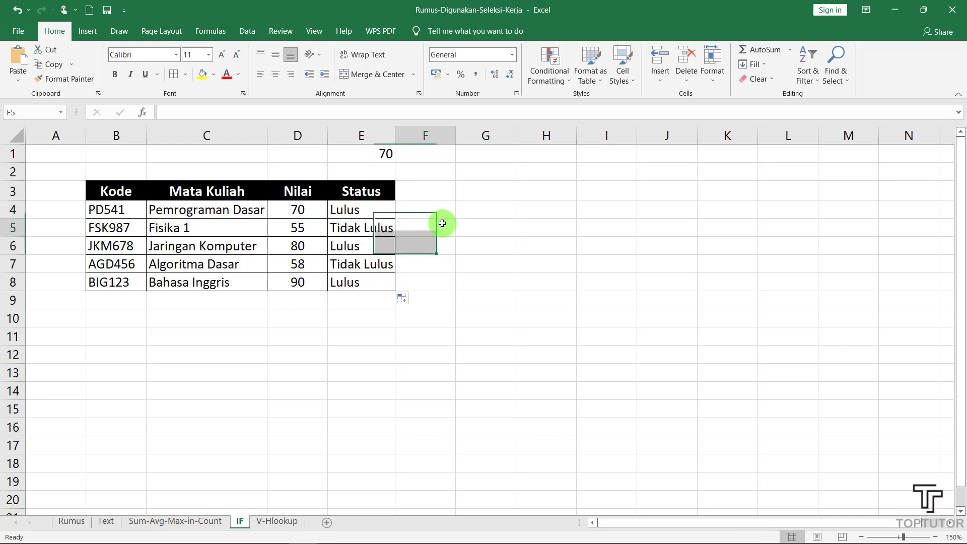
Check the filled Status formulas in E5:E8 against their Nilai grades and the threshold in E1
left_click(324, 228)
left_click(350, 228)
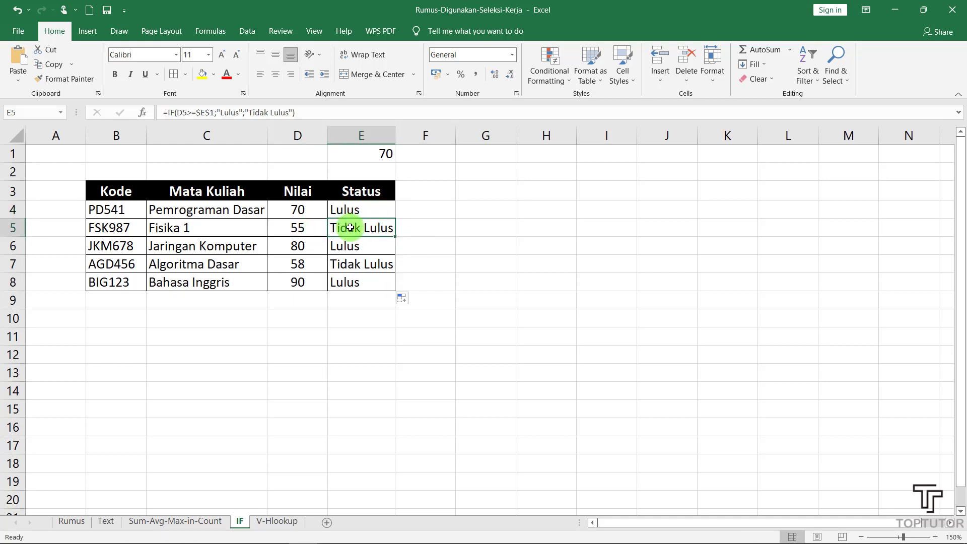
left_click(316, 246)
left_click(352, 252)
left_click(314, 261)
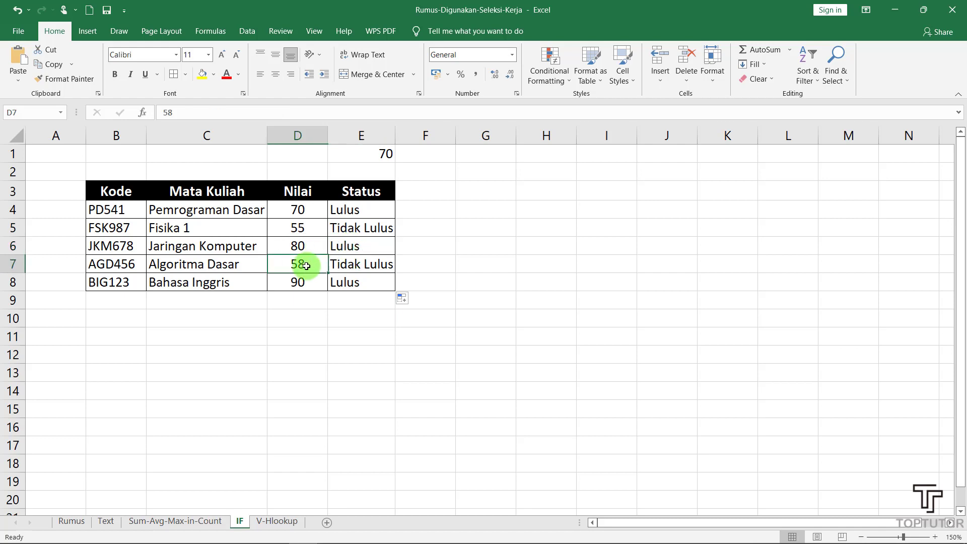
left_click(336, 262)
left_click(348, 284)
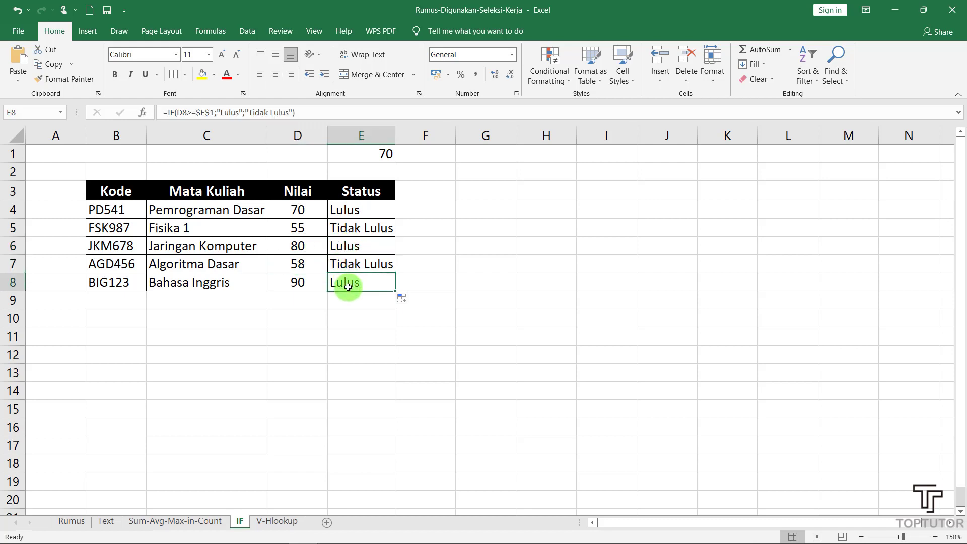
left_click(357, 153)
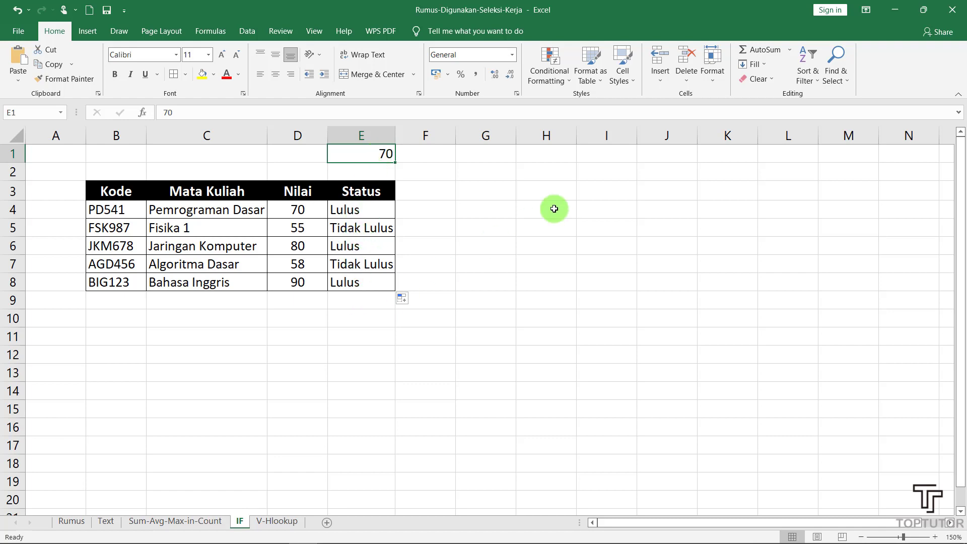
left_click(376, 228)
Set the passing threshold in E1 to 80 and check the Pemrograman Dasar grade in D4
left_click(372, 155)
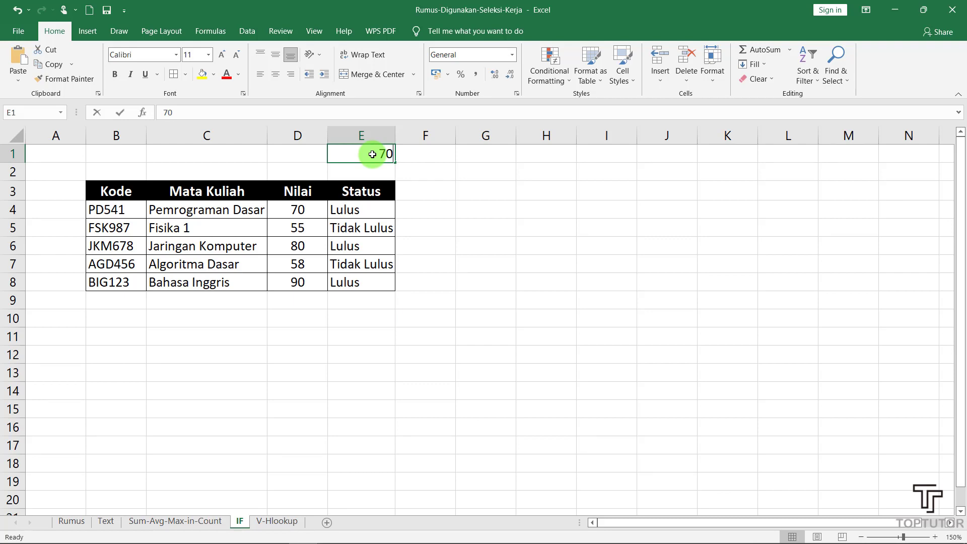
type("80")
key("Return")
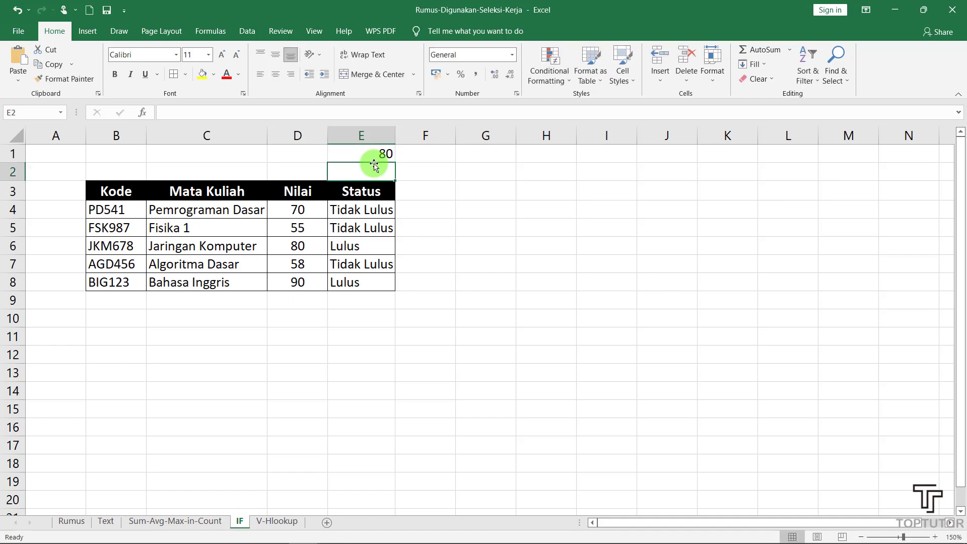
left_click(290, 212)
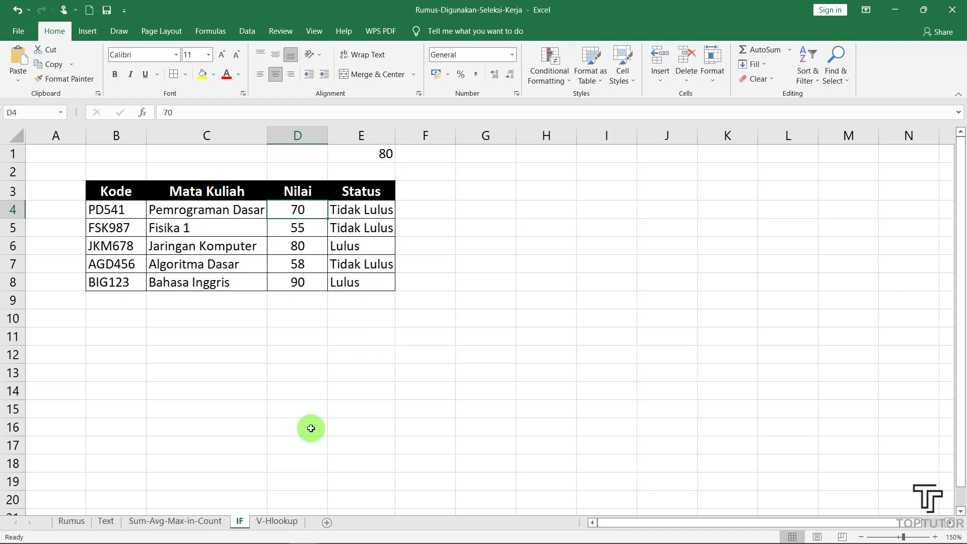
Review the formula list on the Rumus sheet, from Concatenate through If, Sum, Max and Min to Counta
left_click(277, 521)
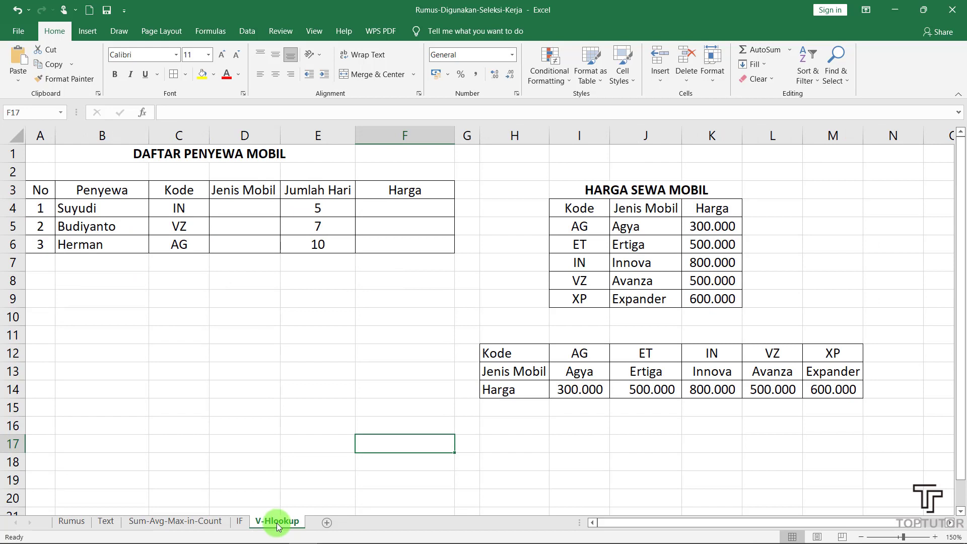
left_click(64, 524)
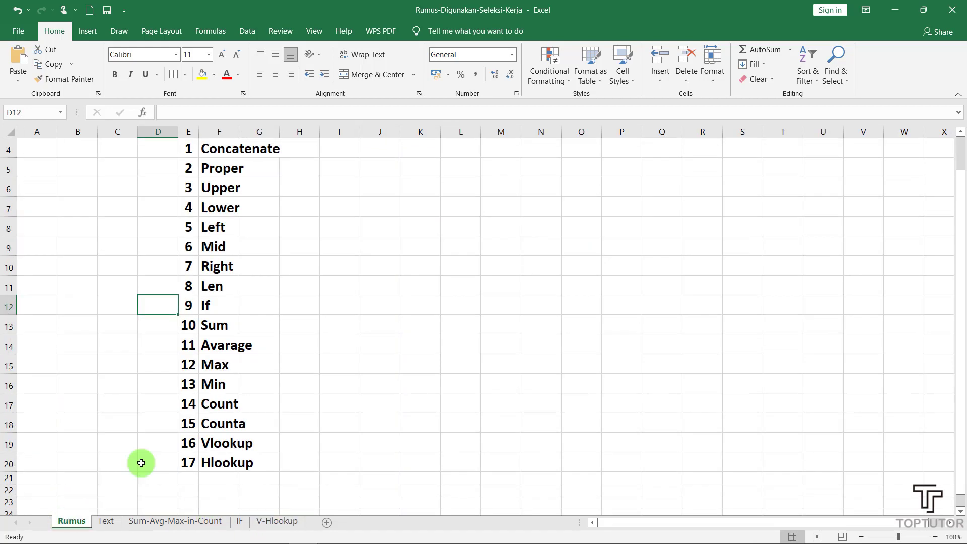
left_click(213, 149)
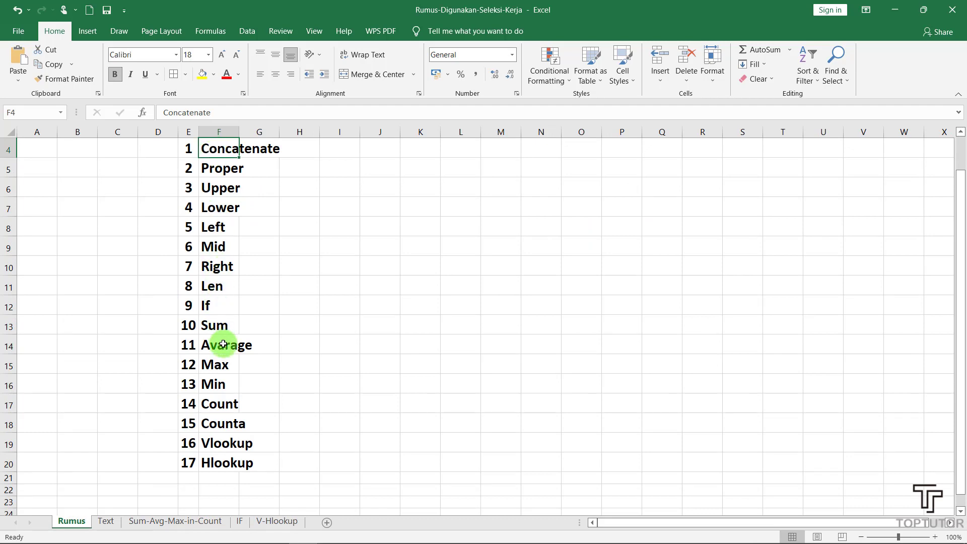
left_click(218, 409)
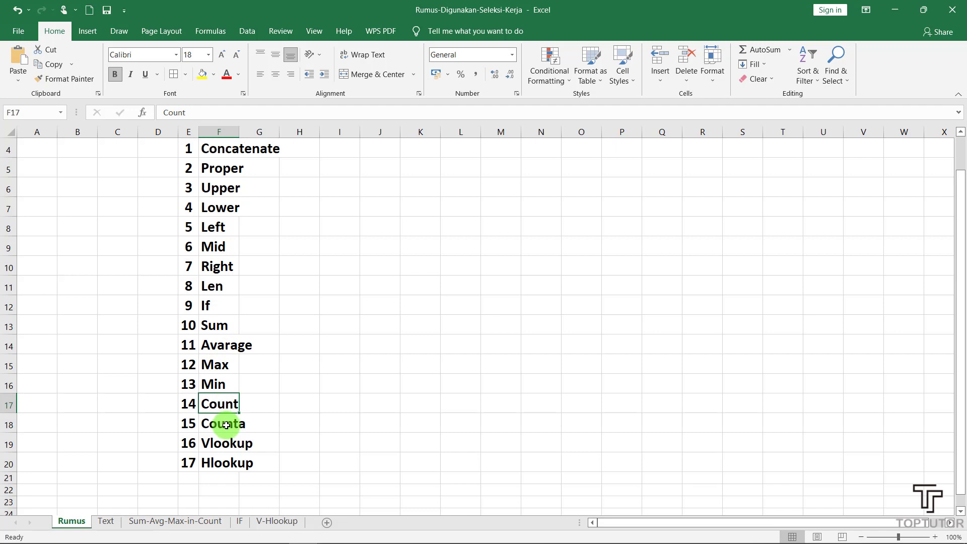
left_click(226, 426)
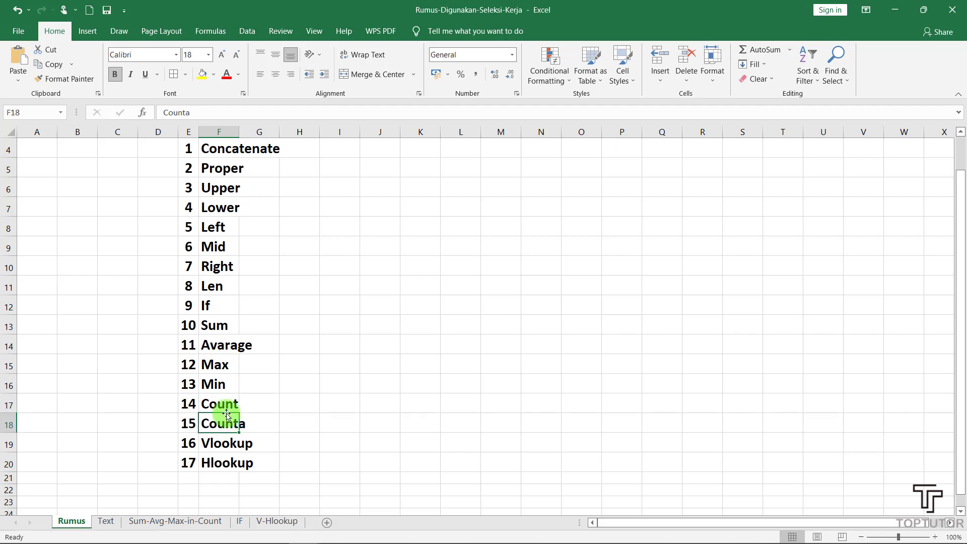
left_click(221, 306)
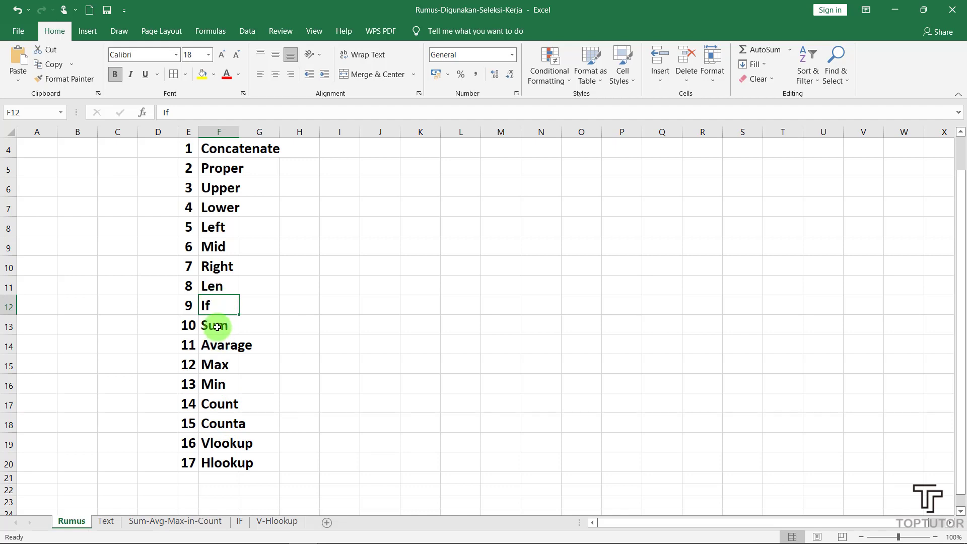
left_click(219, 326)
left_click(217, 364)
left_click(219, 384)
left_click(224, 424)
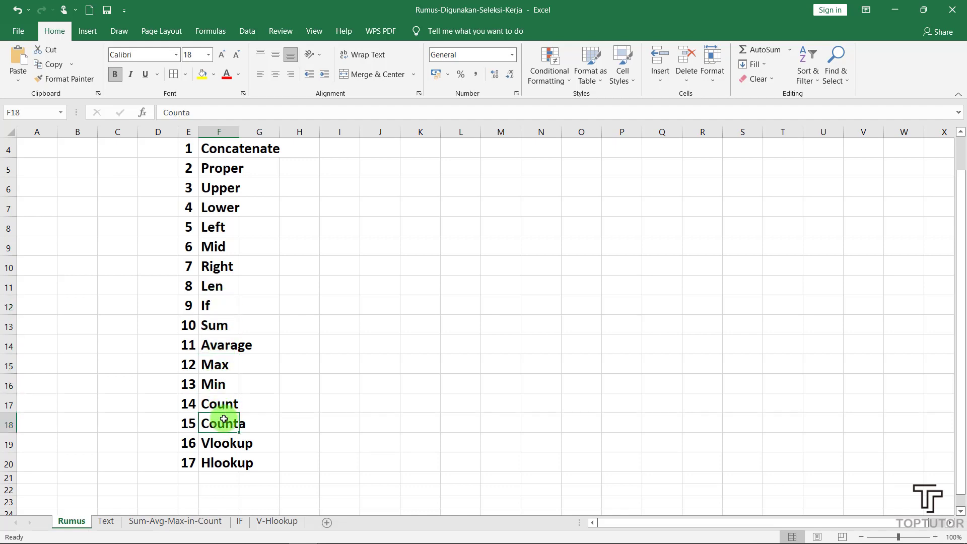
Open the V-Hlookup sheet and examine the empty Jenis Mobil cells D4 and D5 of the car rental table
left_click(281, 522)
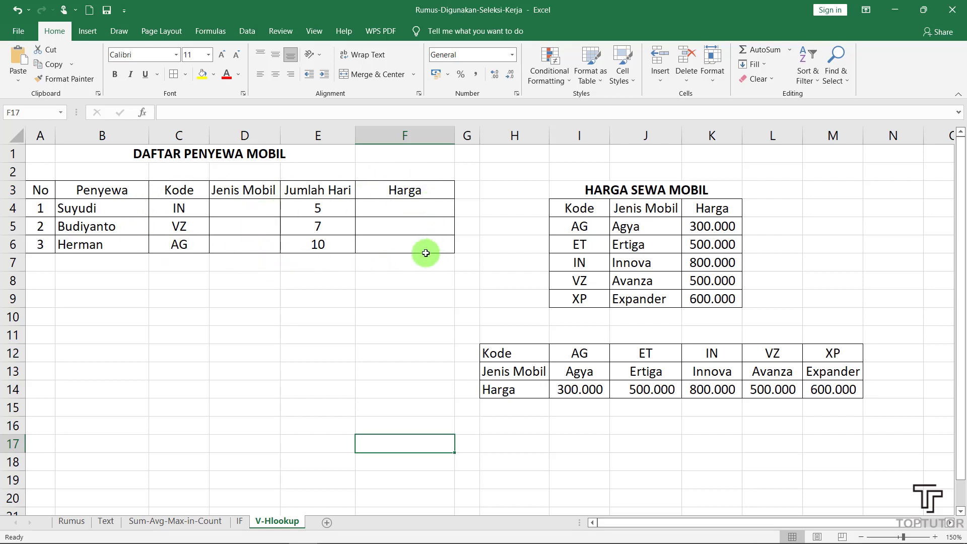
left_click(267, 214)
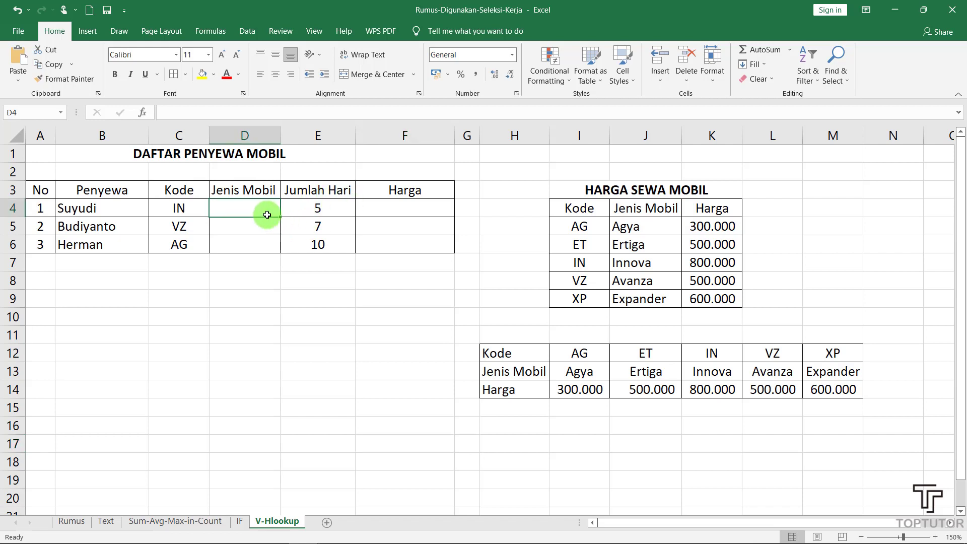
left_click(256, 227)
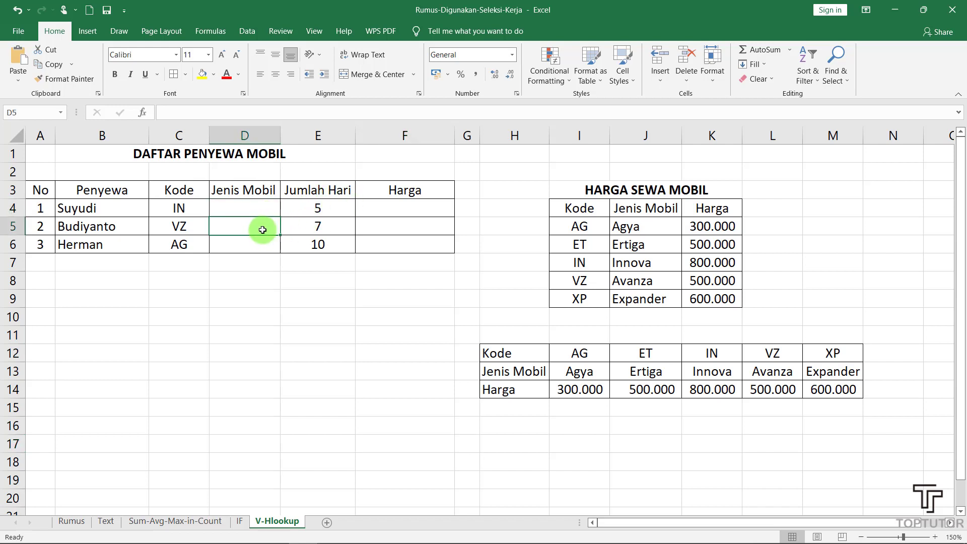
Compare the empty Jenis Mobil cells D4 and D5 with the vertical price table headed at I4 and the horizontal one starting at I12
left_click(260, 208)
left_click(261, 225)
left_click(261, 208)
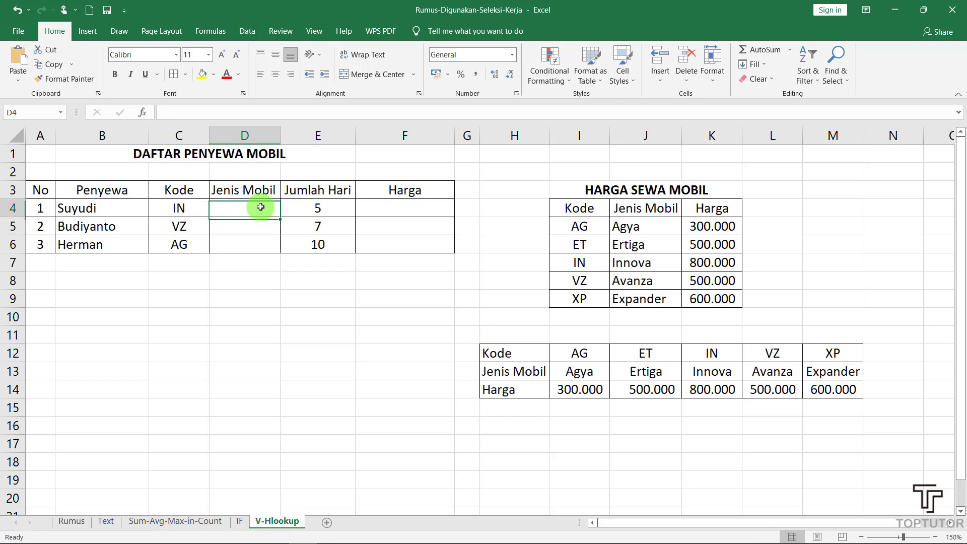
left_click(260, 230)
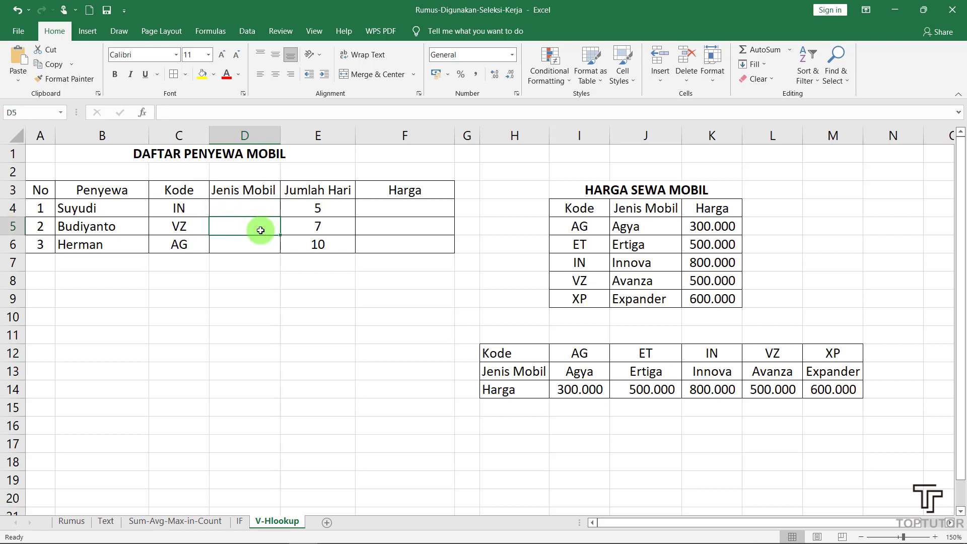
left_click(621, 208)
left_click(602, 351)
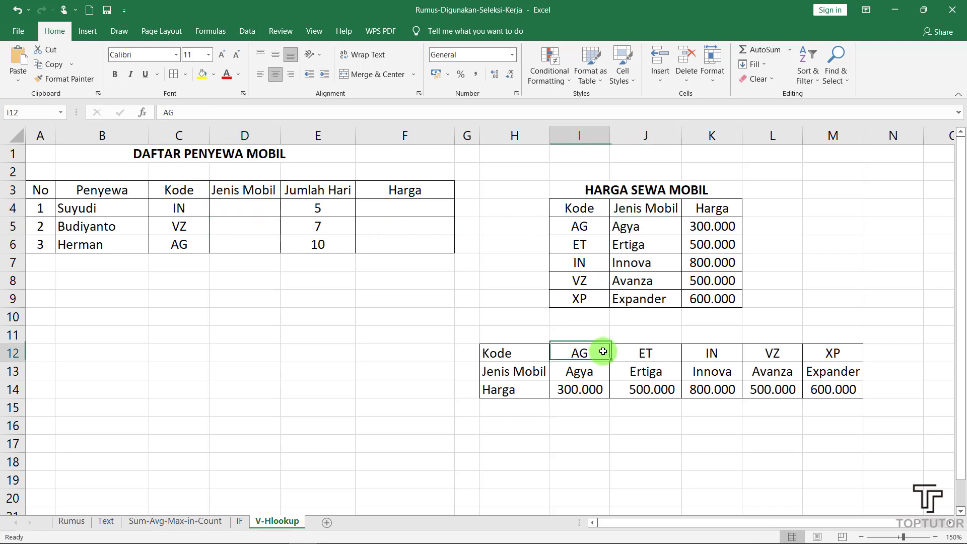
left_click(594, 212)
left_click(589, 352)
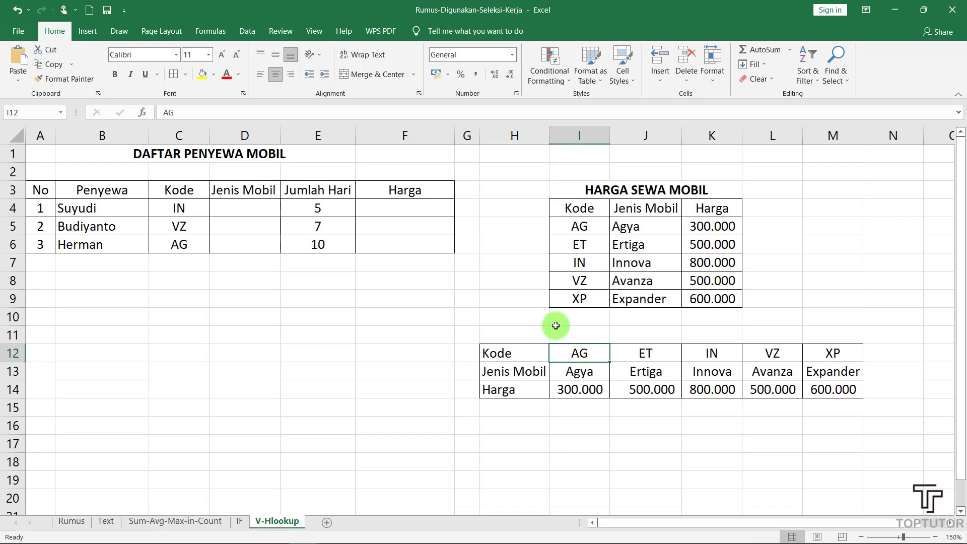
Start a VLOOKUP formula in Jenis Mobil cell D4 with the Kode in C4 as its lookup value
left_click(261, 205)
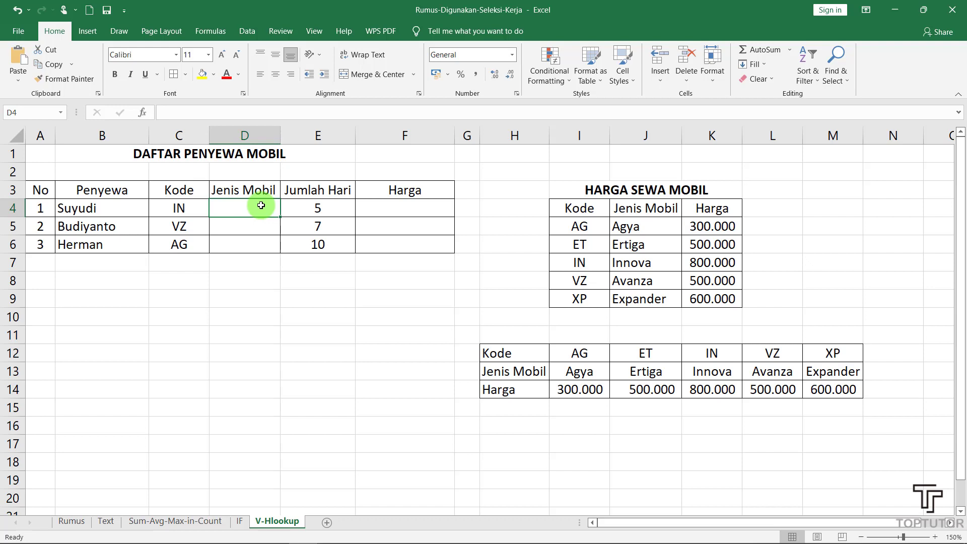
type("=")
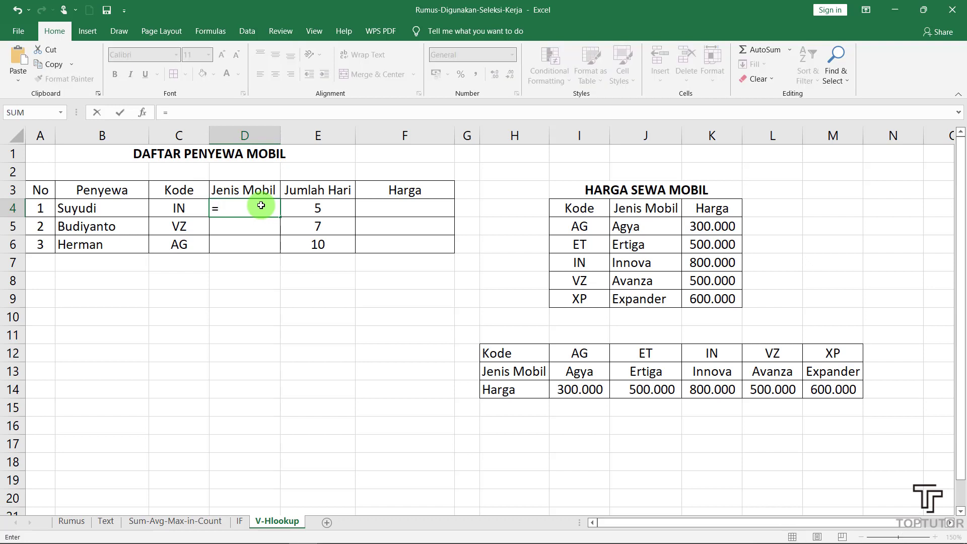
type("v")
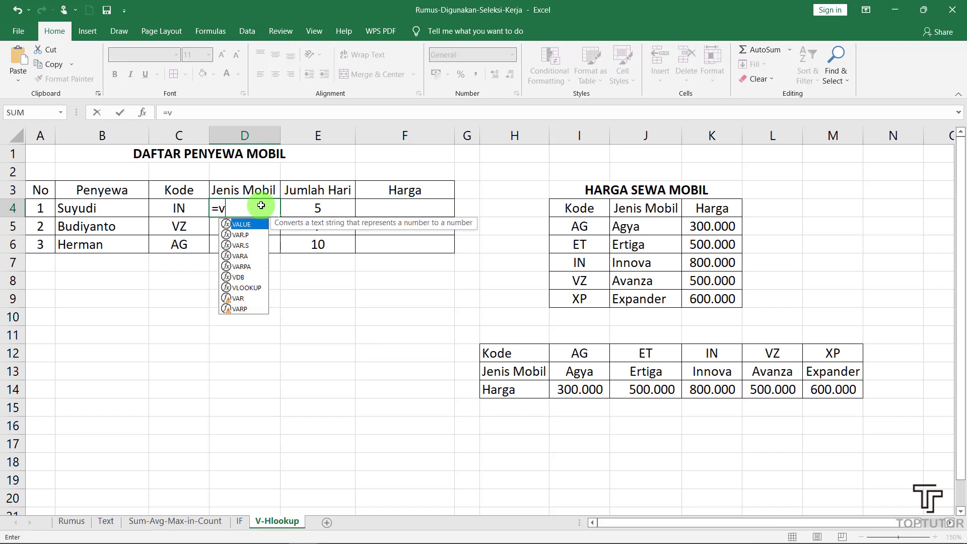
type("loo")
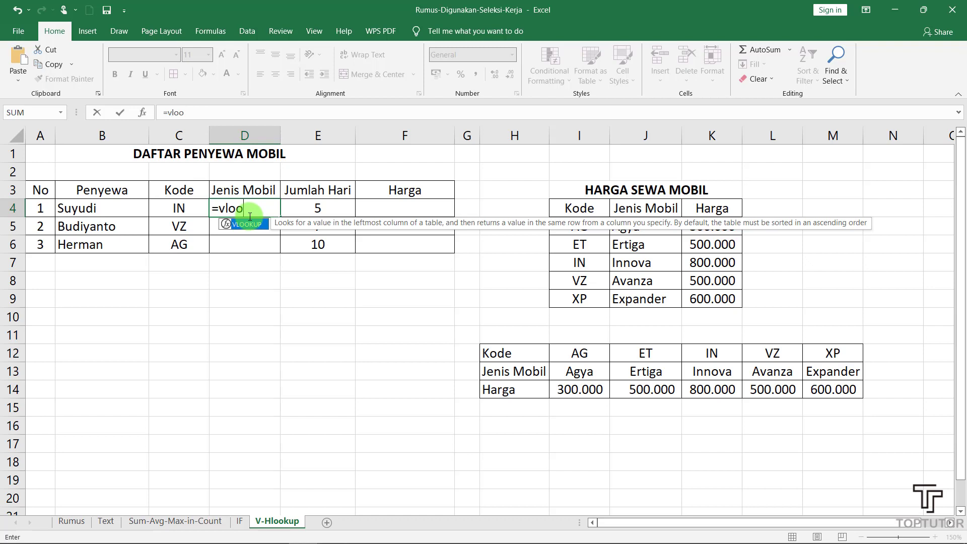
double_click(252, 225)
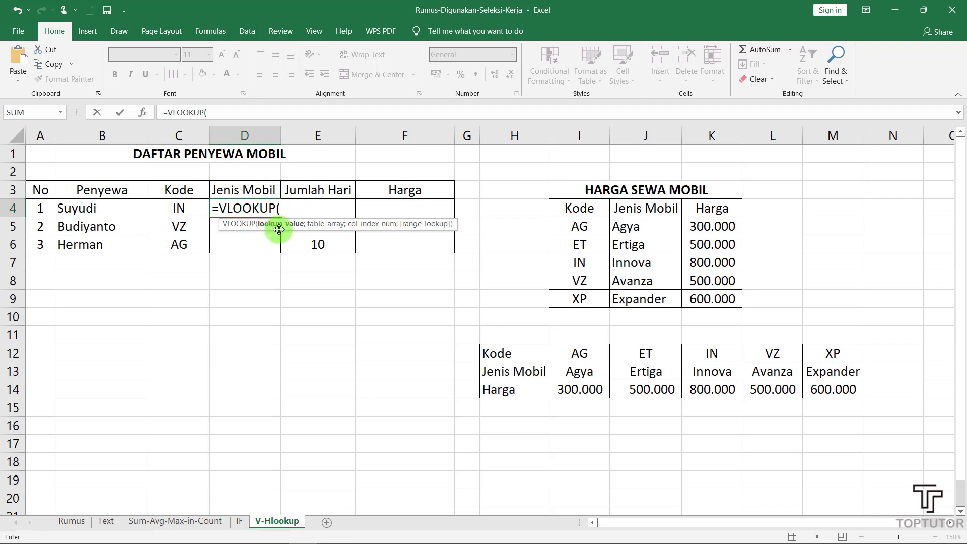
left_click(180, 209)
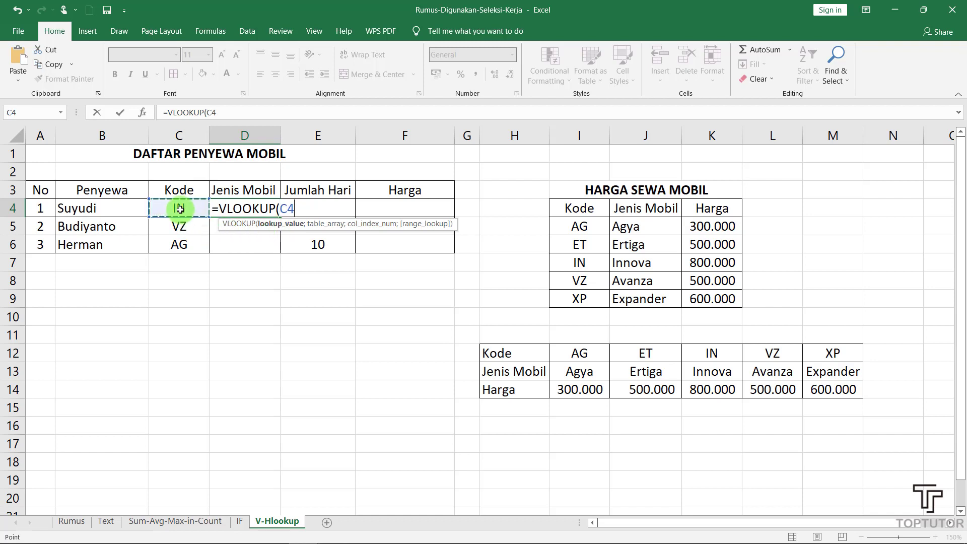
type(";")
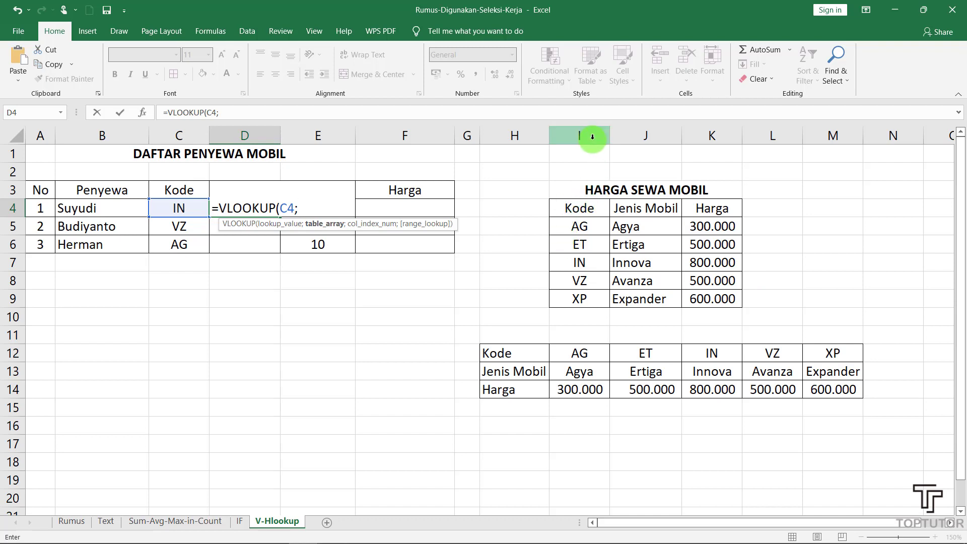
Complete D4's VLOOKUP with the absolute table range $I$5:$K$9, column index 2 and range lookup 0
left_click_drag(583, 227, 704, 296)
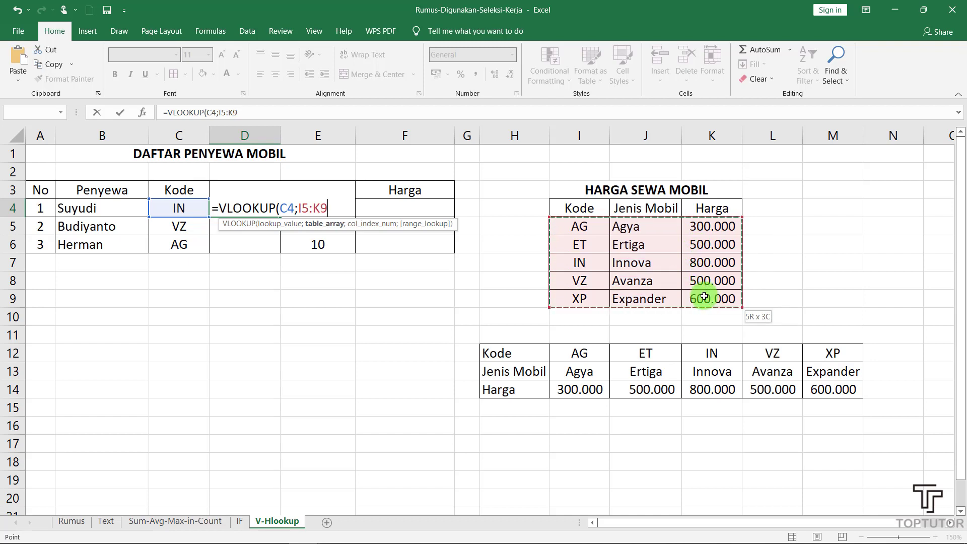
left_click_drag(704, 296, 705, 296)
key("F4")
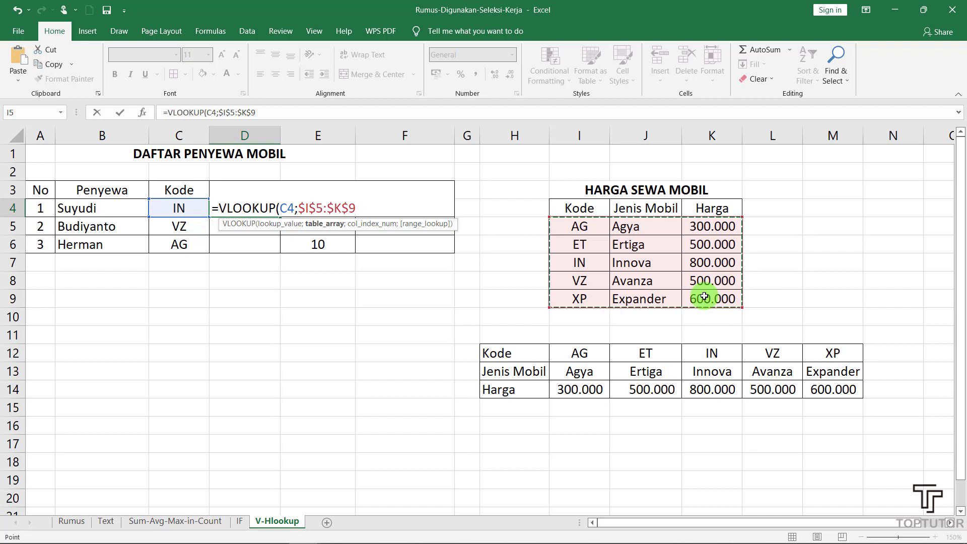
type(";")
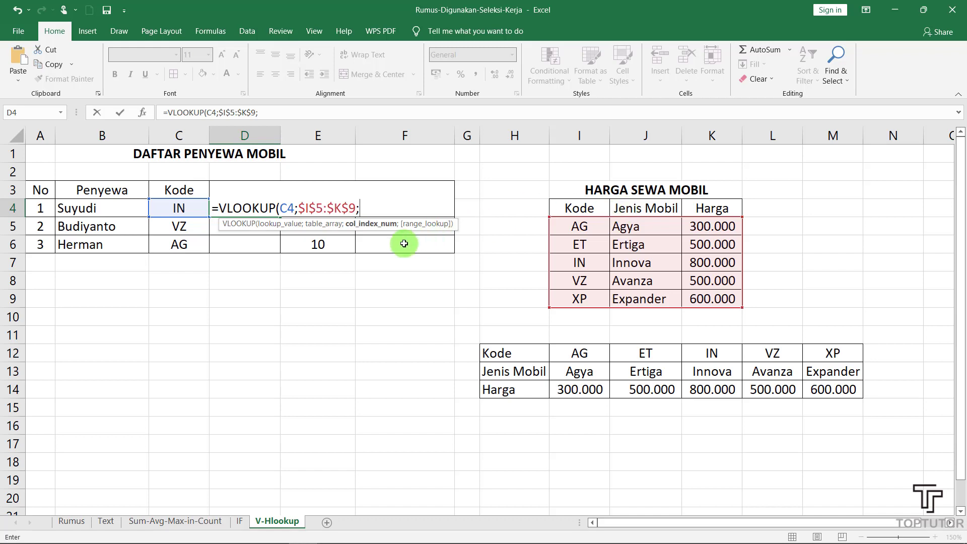
type("2;")
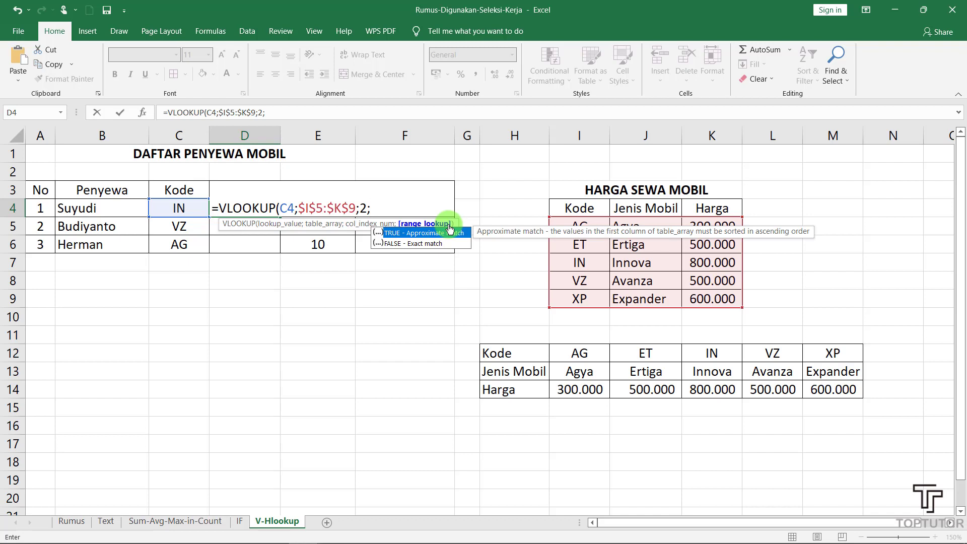
type("0")
type(")")
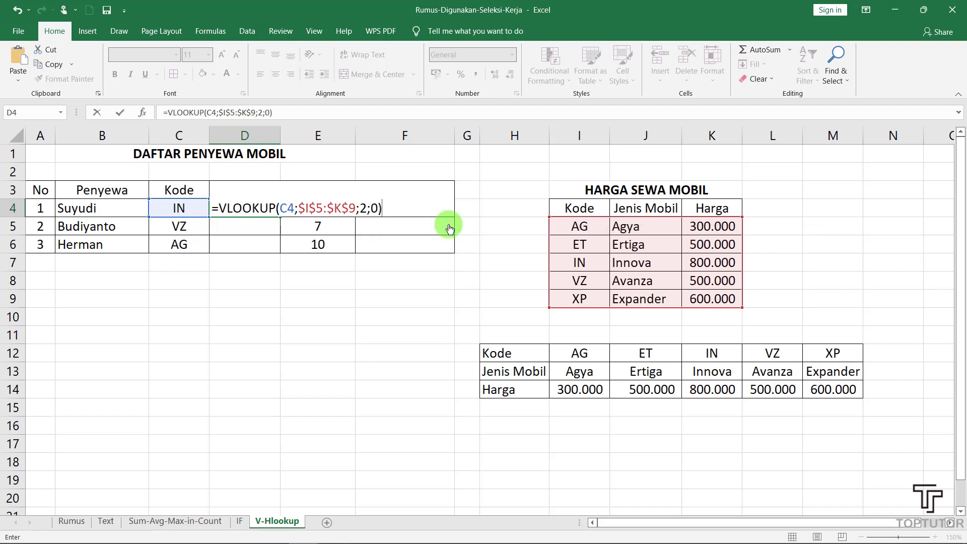
key("Return")
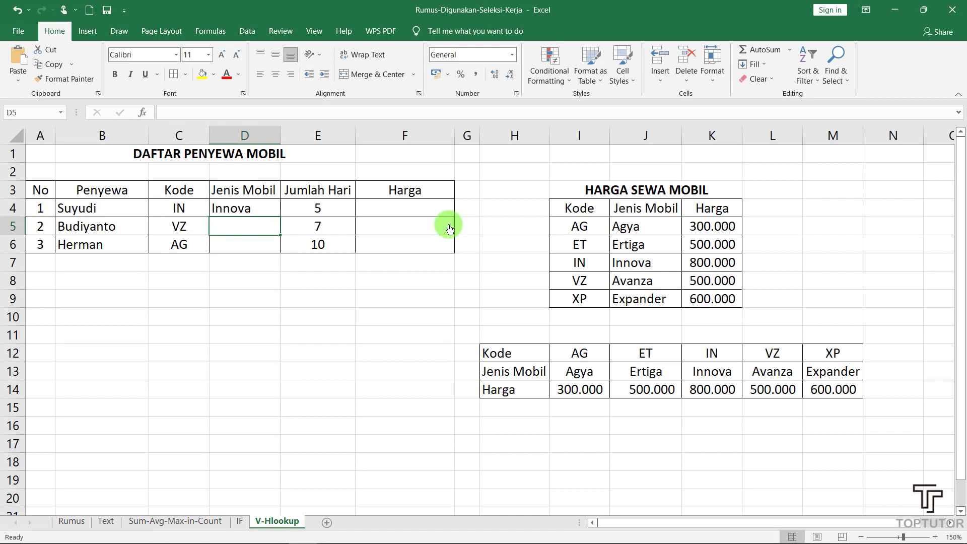
Check D4 against the IN row of the price table and fill its VLOOKUP formula down through D6
left_click(247, 209)
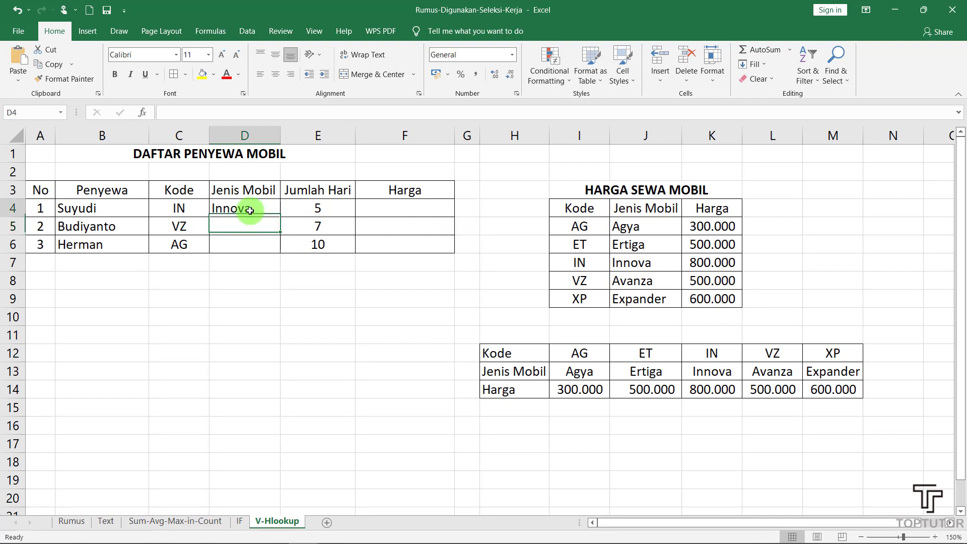
left_click(184, 210)
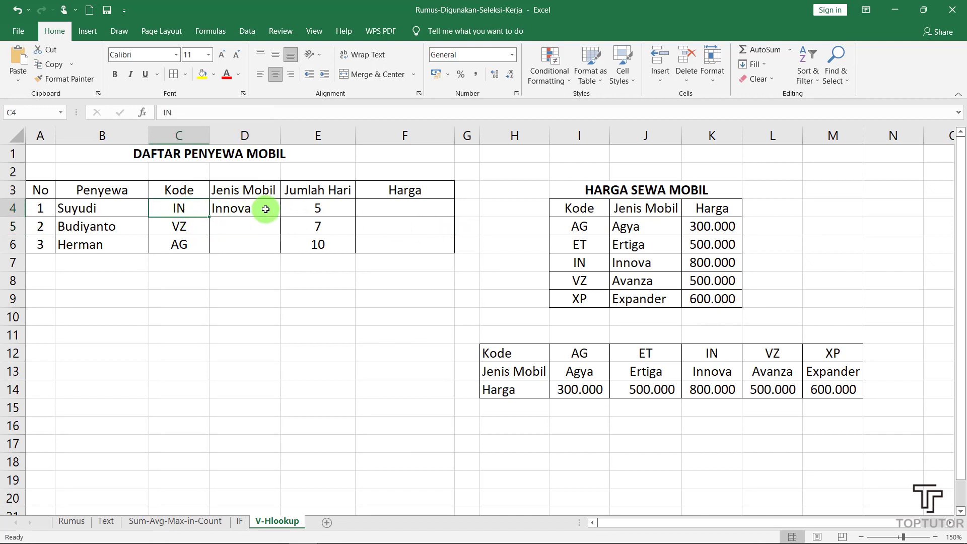
left_click(582, 263)
left_click(631, 261)
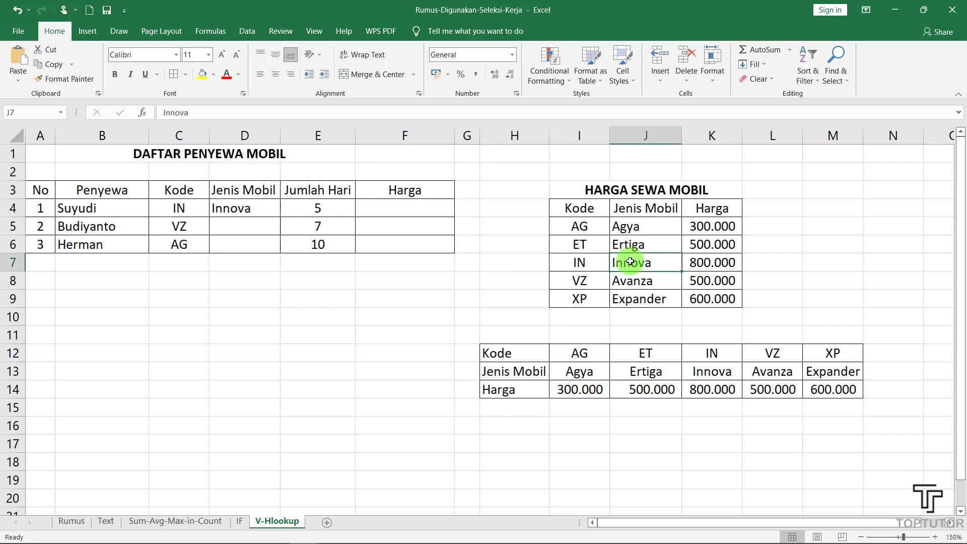
left_click(229, 208)
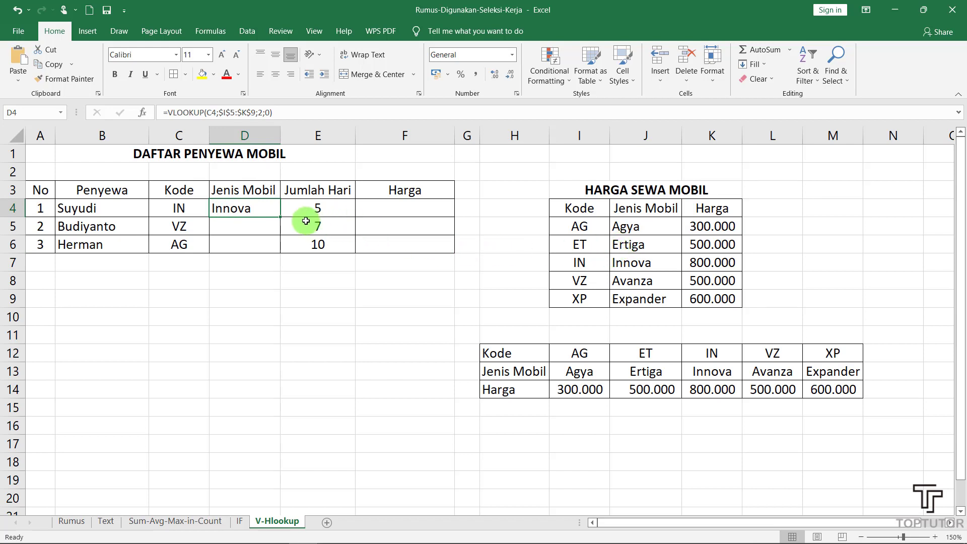
left_click(263, 229)
left_click(264, 248)
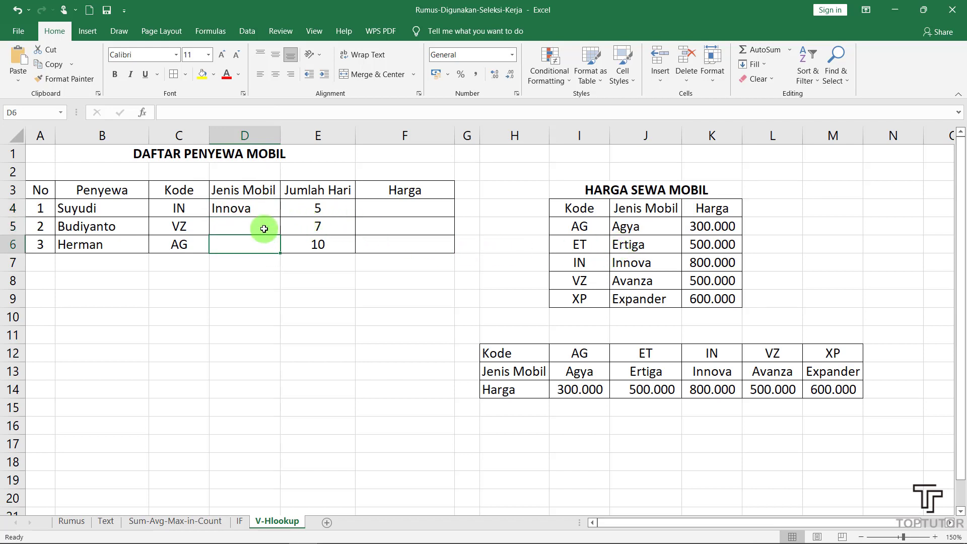
left_click(261, 213)
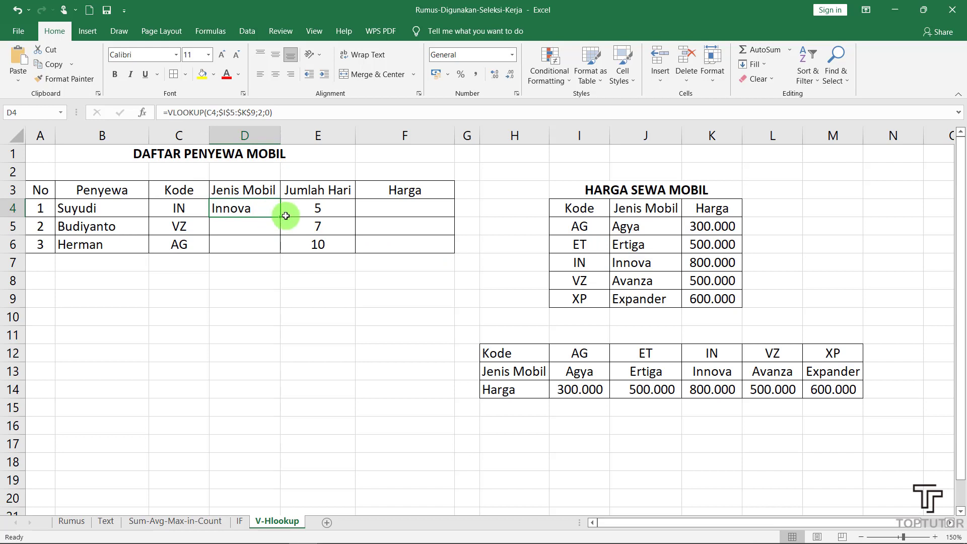
left_click_drag(283, 218, 279, 249)
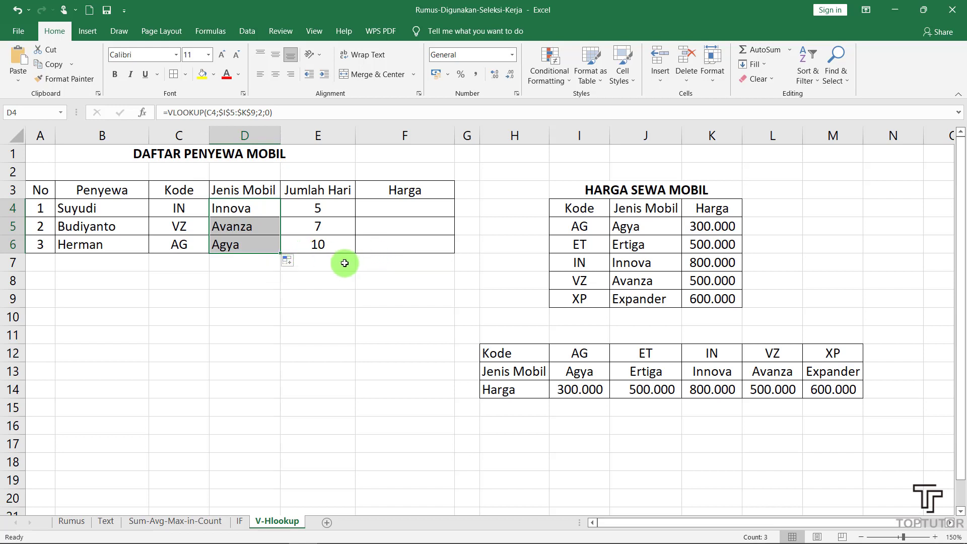
Enter =VLOOKUP(C4;$I$5:$K$9;3;0) in Harga cell F4 to look up the rental price by Kode
left_click(385, 204)
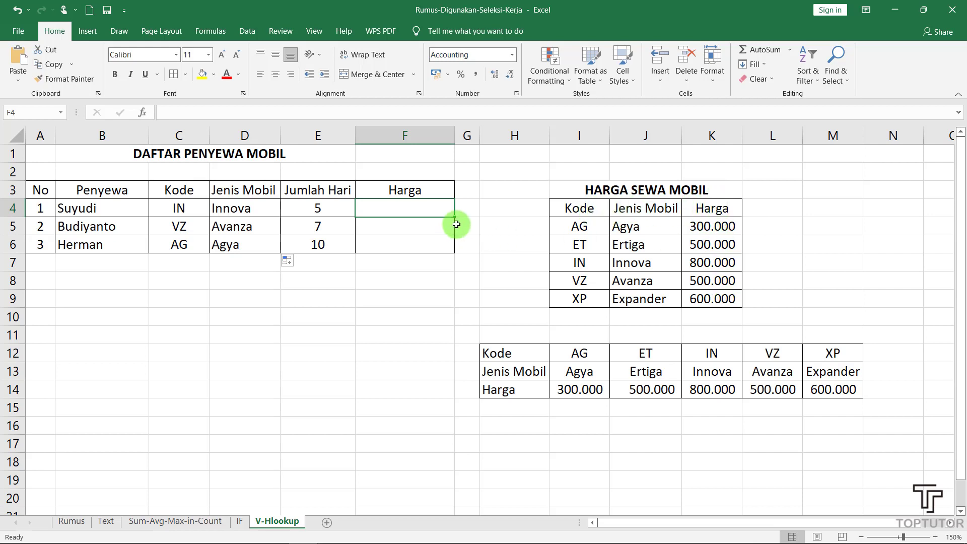
type("=vlo")
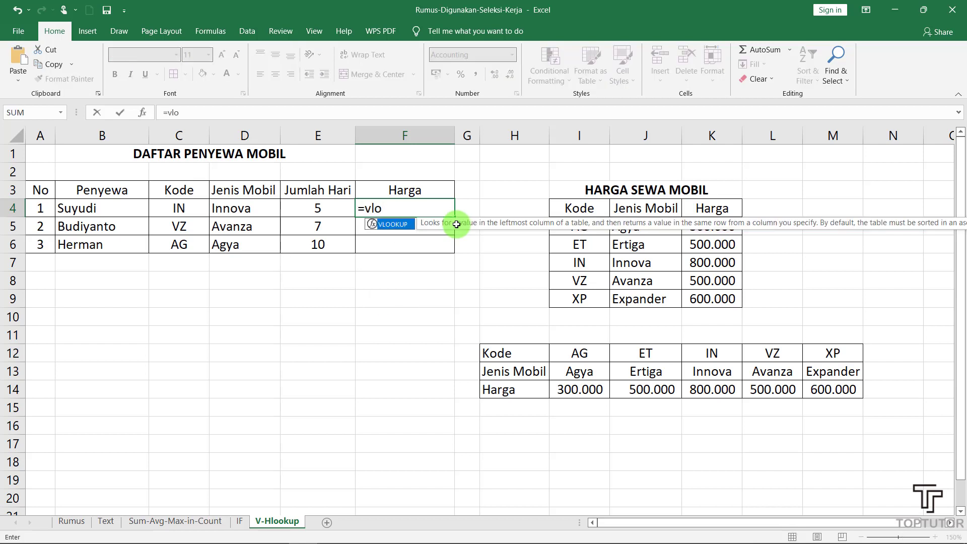
double_click(382, 224)
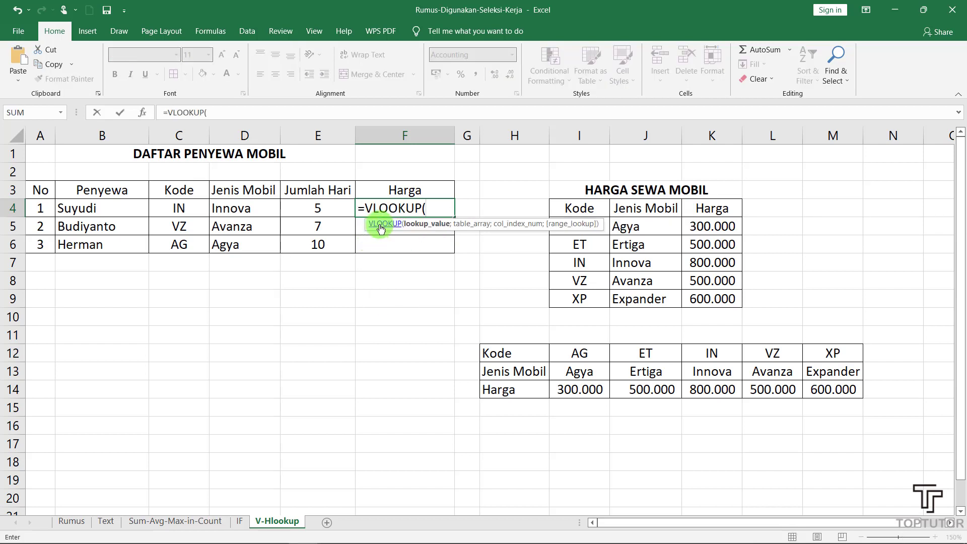
left_click(183, 205)
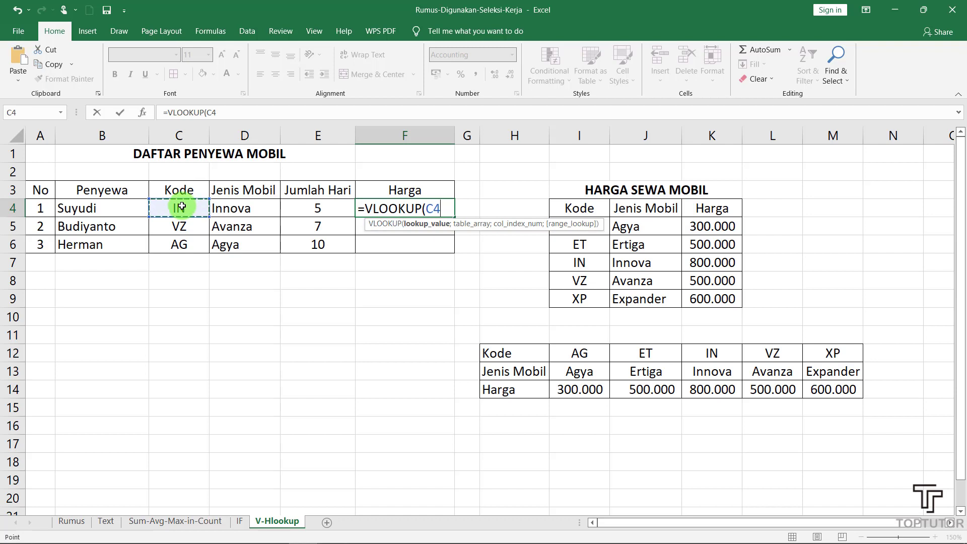
type(";")
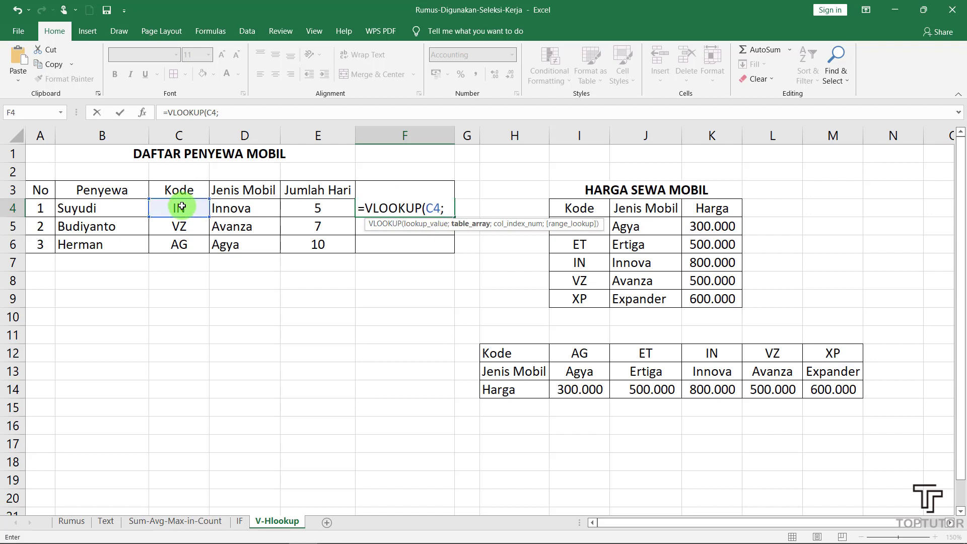
left_click_drag(579, 227, 698, 292)
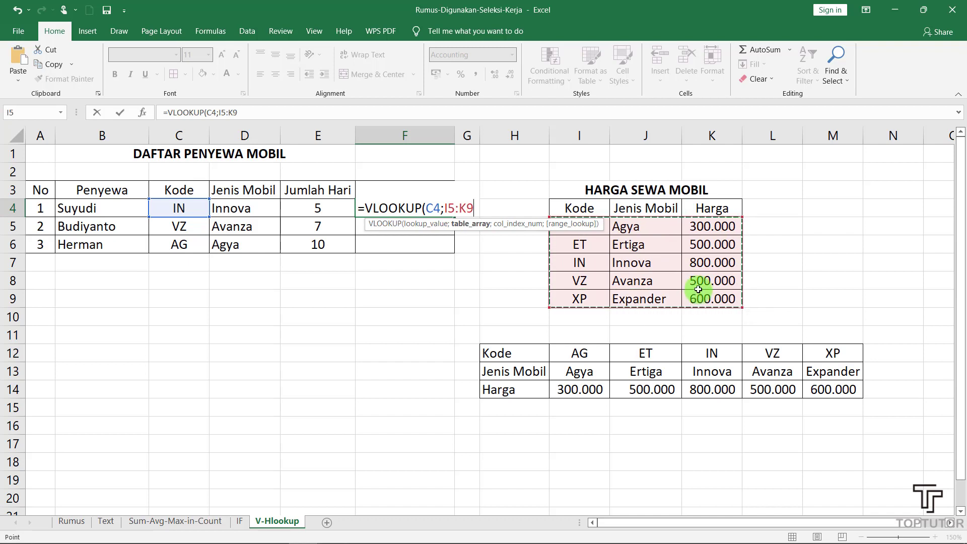
key("F4")
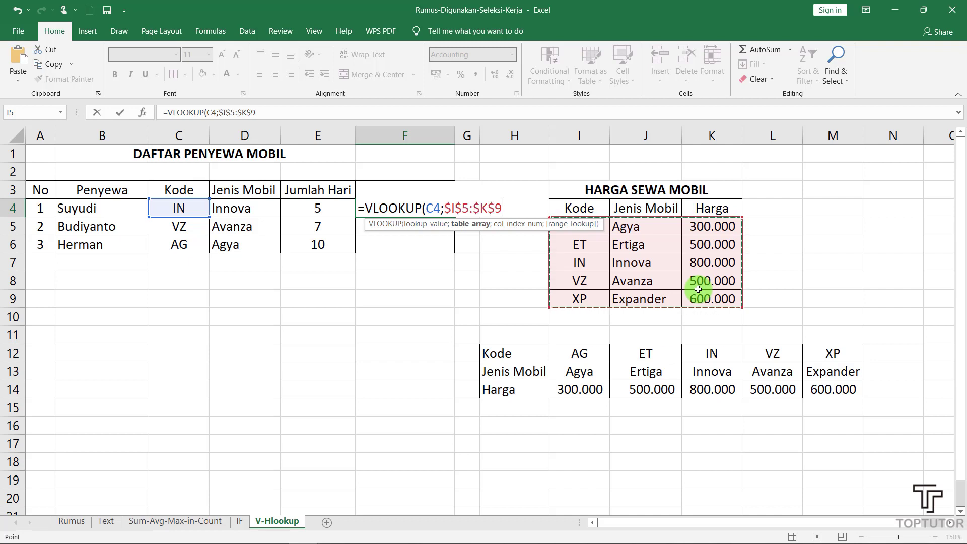
type(";")
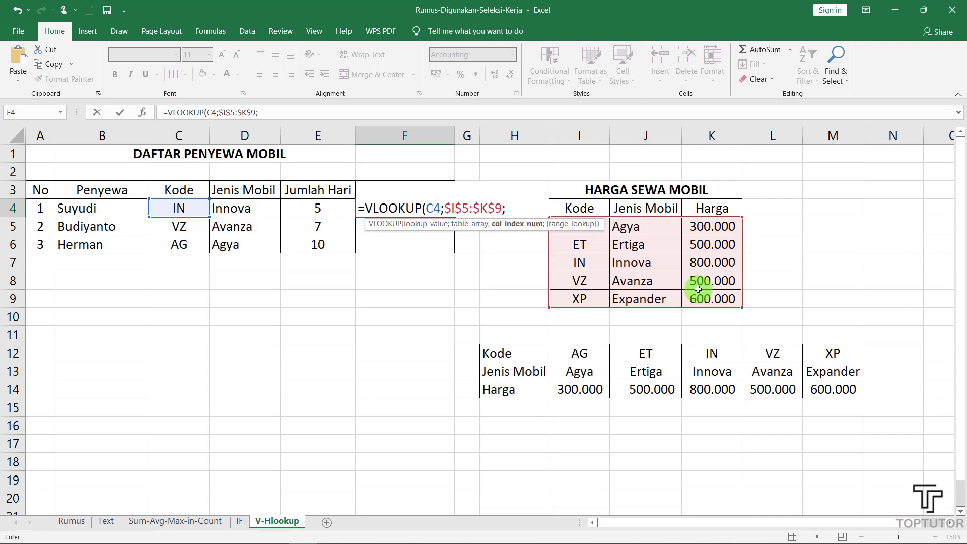
type("3;")
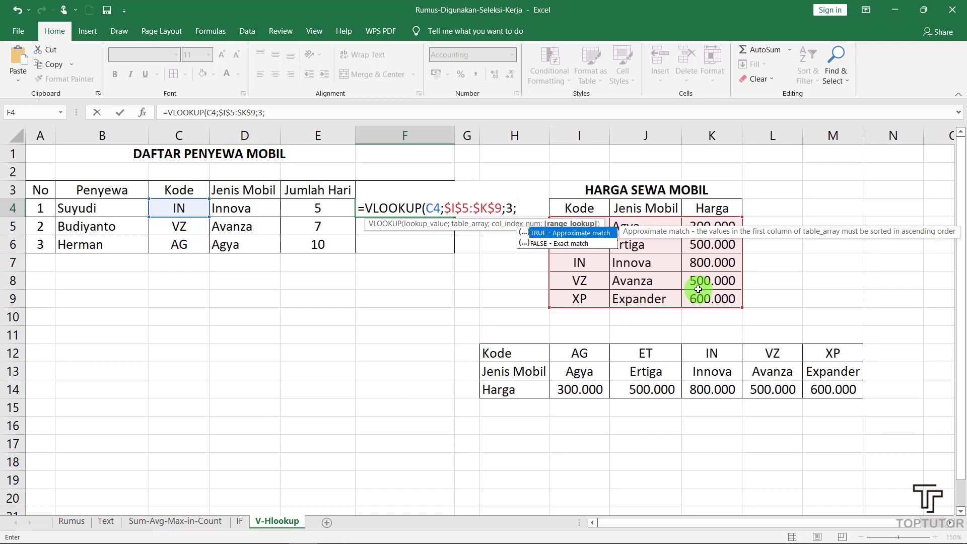
type("0)")
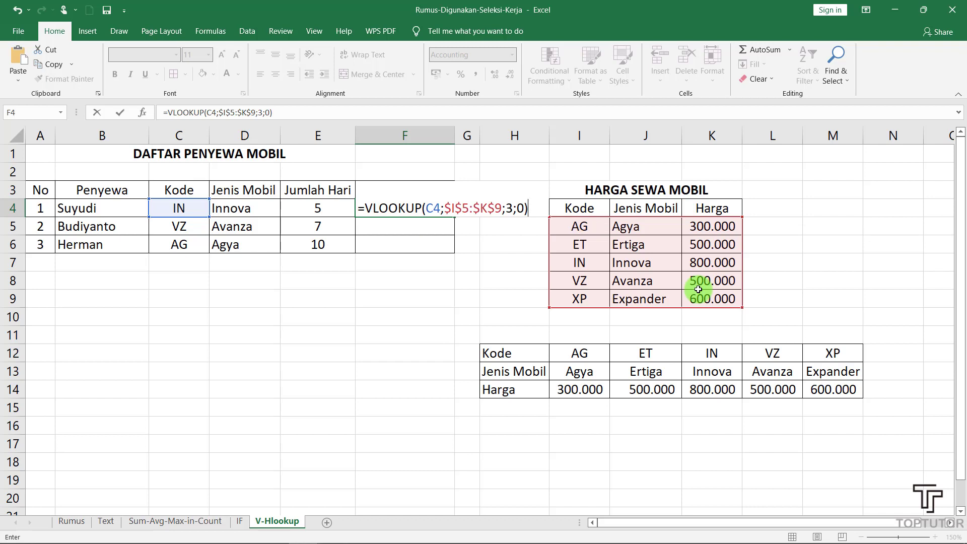
key("Return")
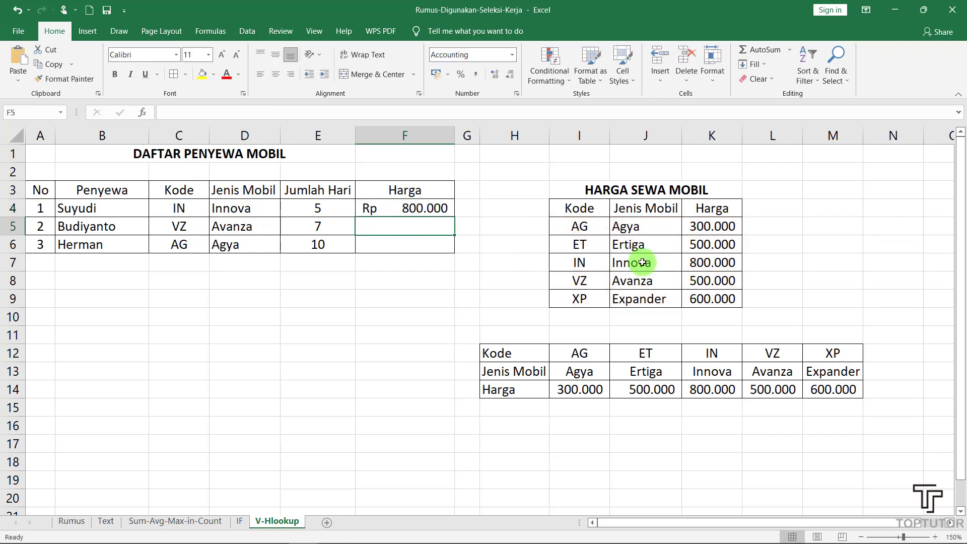
Multiply the VLOOKUP result in Harga cell F4 by the rental days in E4
left_click(710, 265)
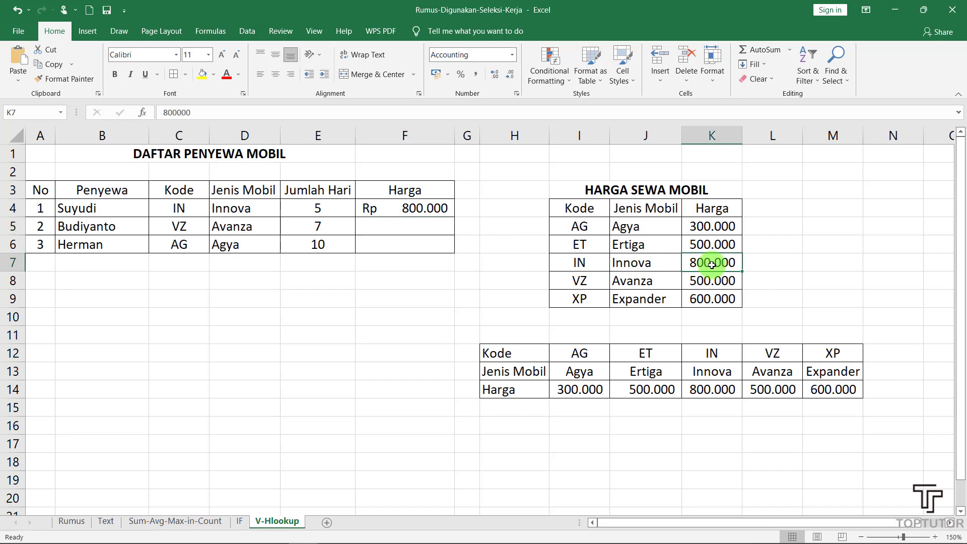
left_click(317, 211)
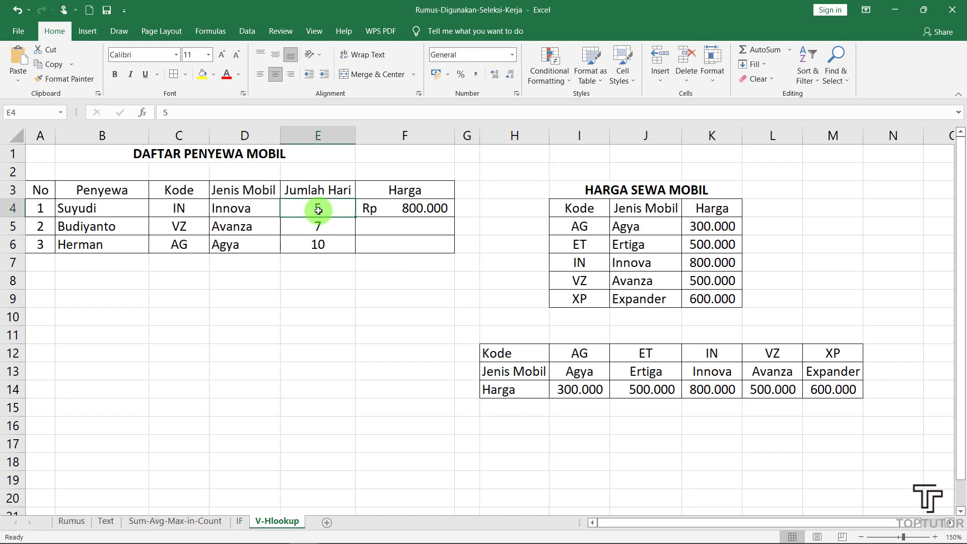
left_click(364, 207)
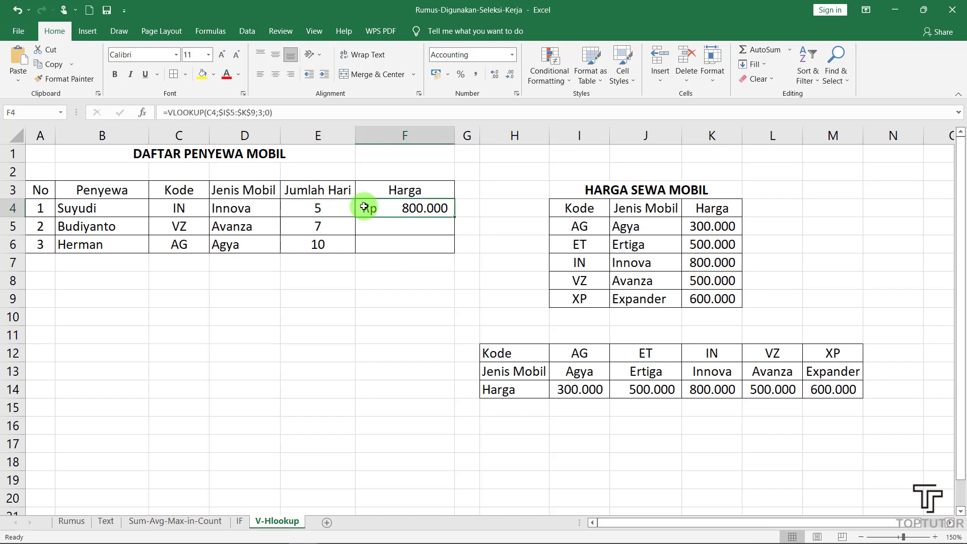
double_click(445, 211)
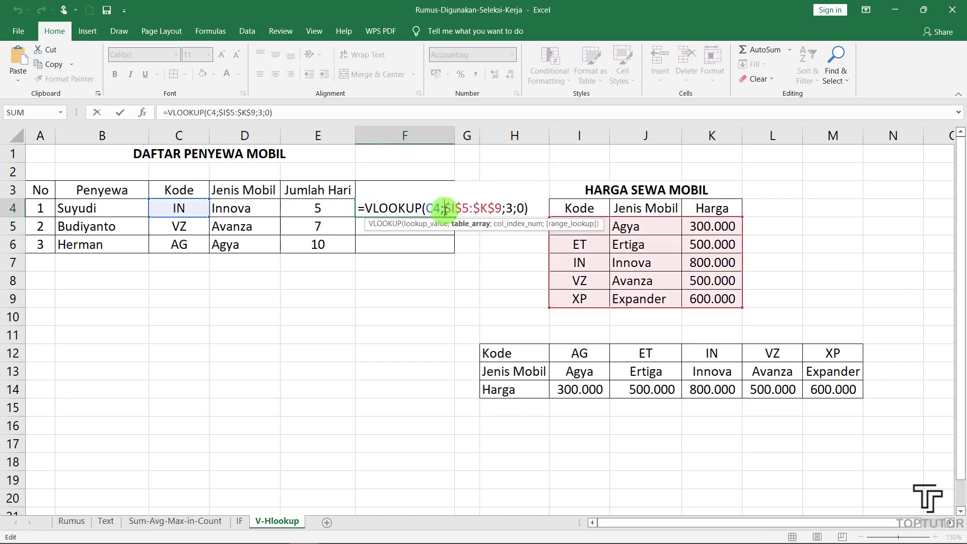
left_click(533, 210)
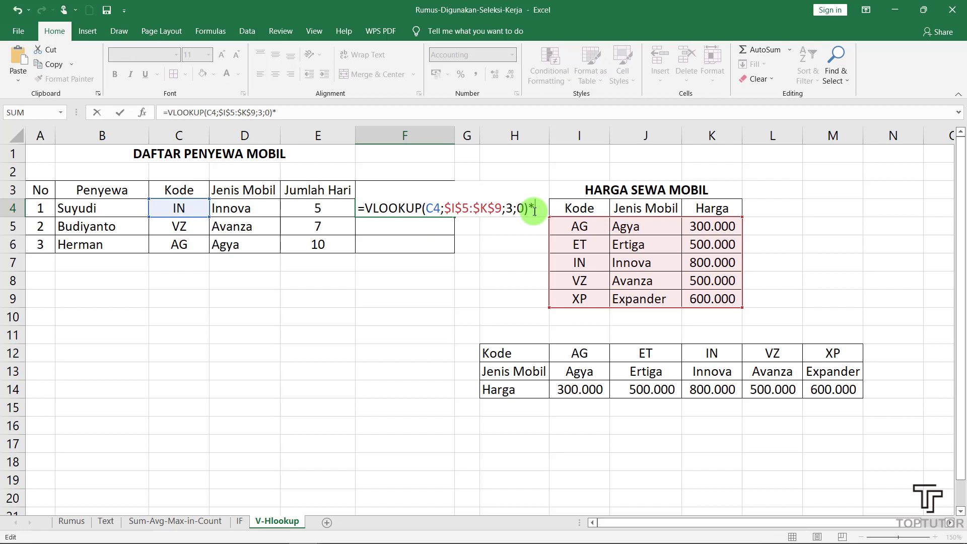
type("*")
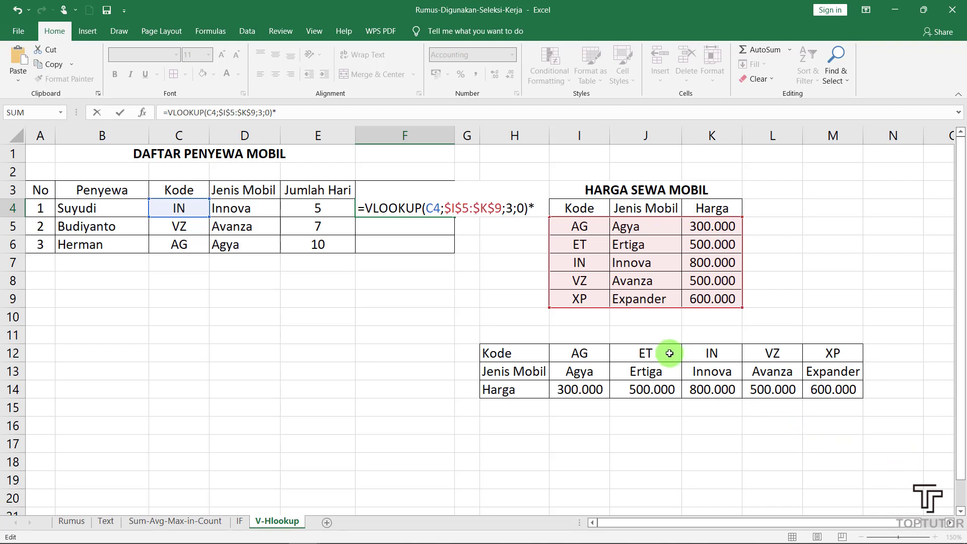
left_click(309, 207)
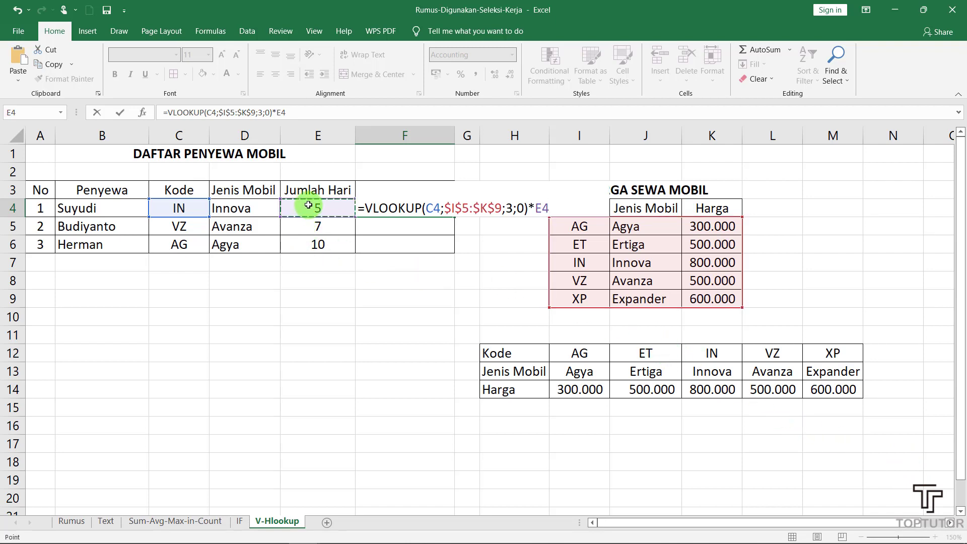
key("Return")
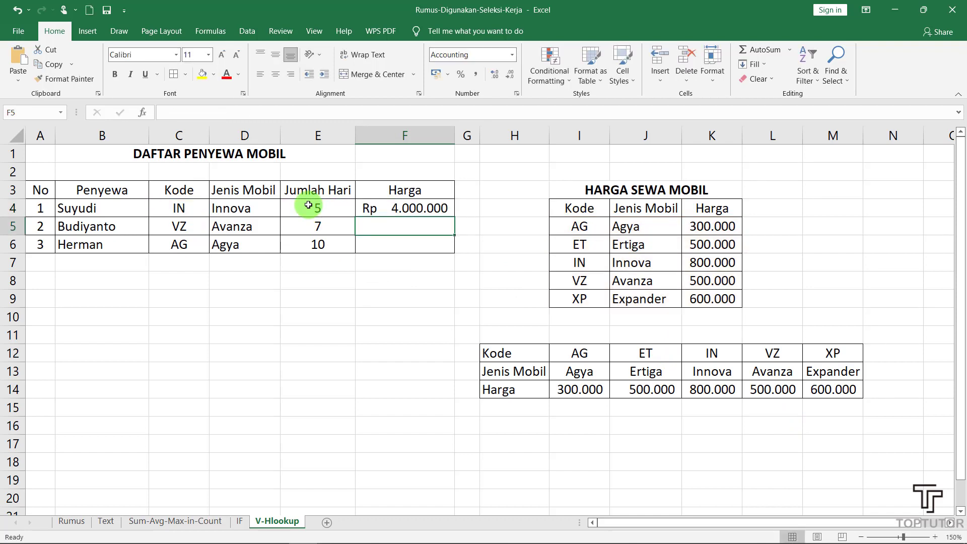
Fill the Harga formula from F4 down through F6
left_click(309, 206)
left_click(403, 207)
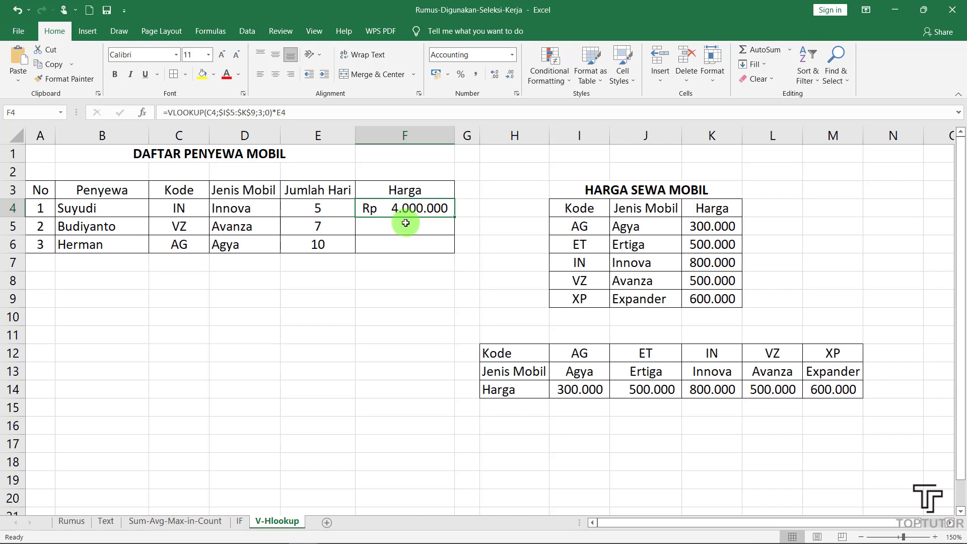
left_click(405, 223)
left_click(396, 208)
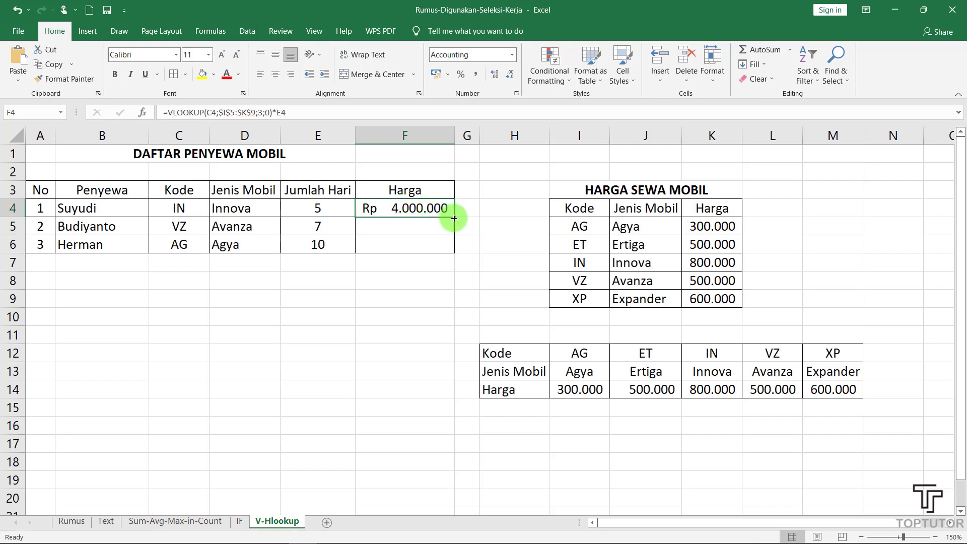
double_click(454, 218)
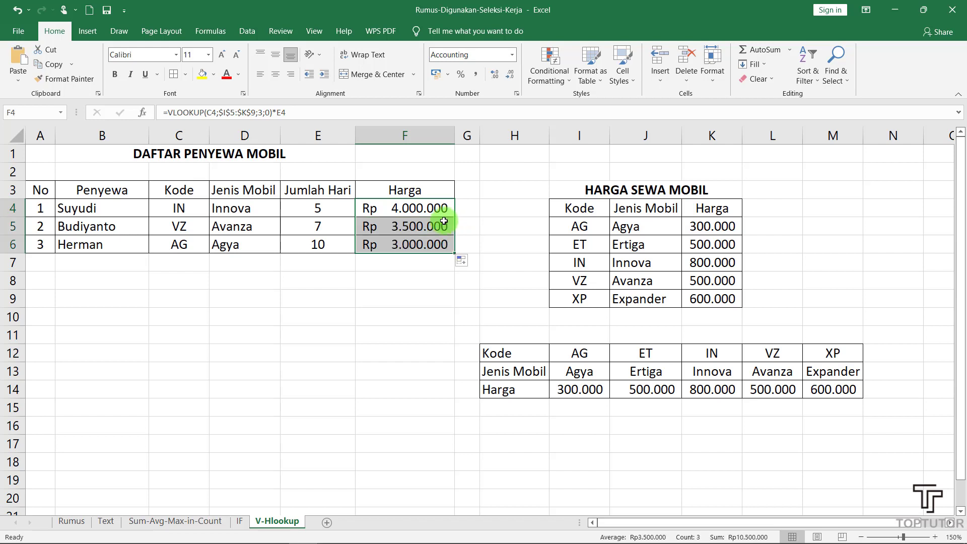
Check the lookup results in the Jenis Mobil and Harga columns for rows 4 to 6
left_click(412, 228)
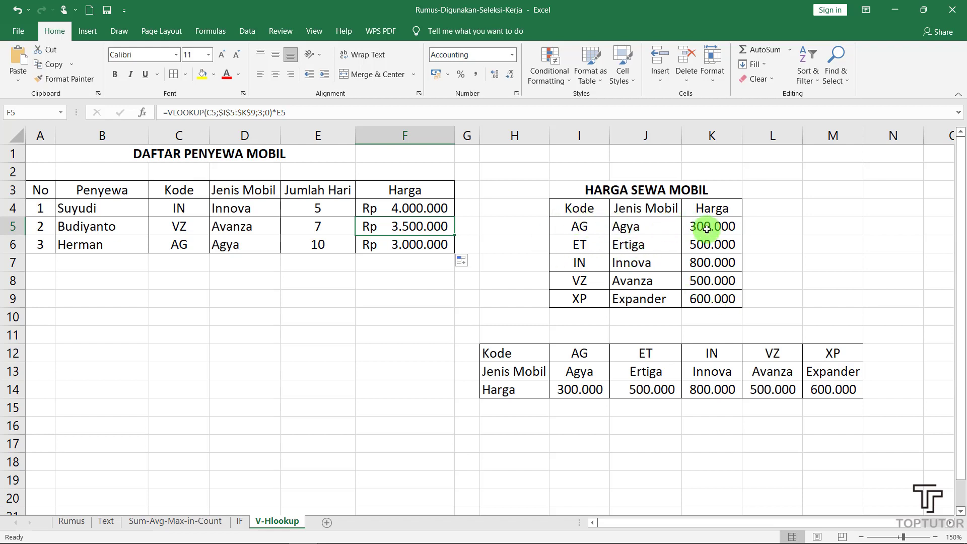
left_click(318, 262)
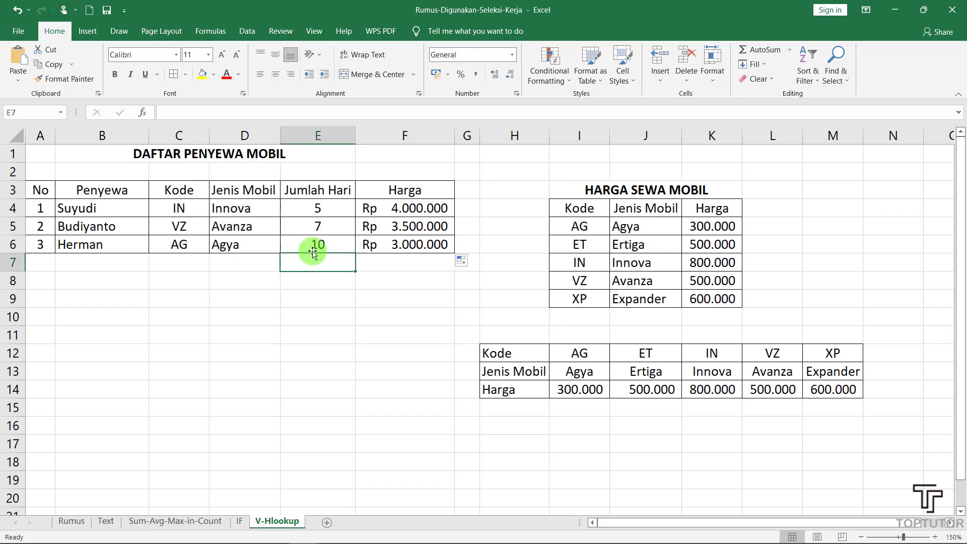
left_click(252, 210)
left_click(250, 229)
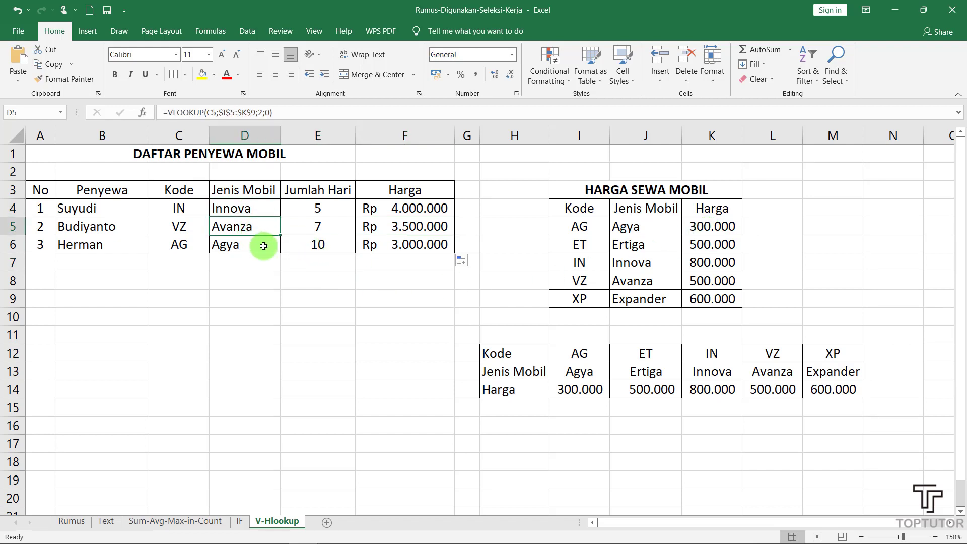
left_click(262, 246)
left_click(396, 209)
left_click(403, 225)
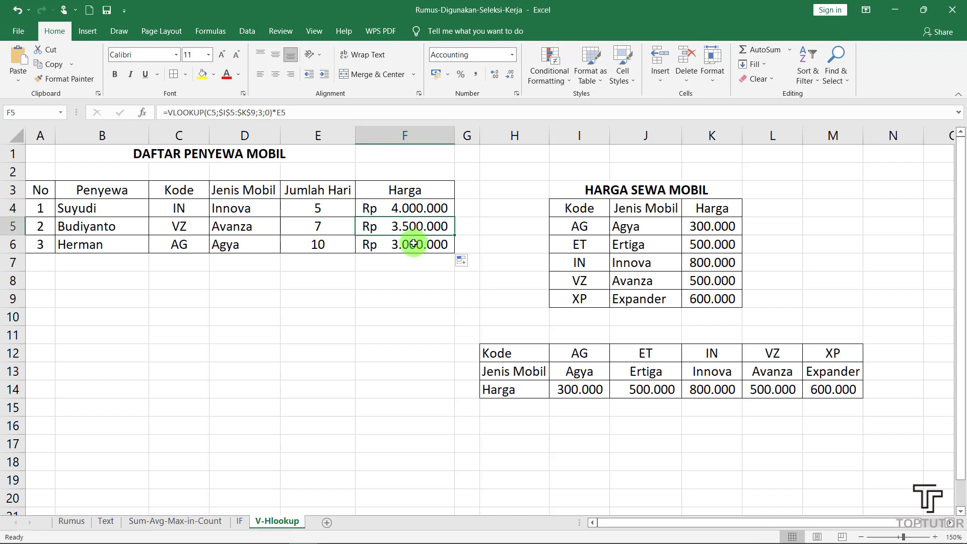
left_click(414, 243)
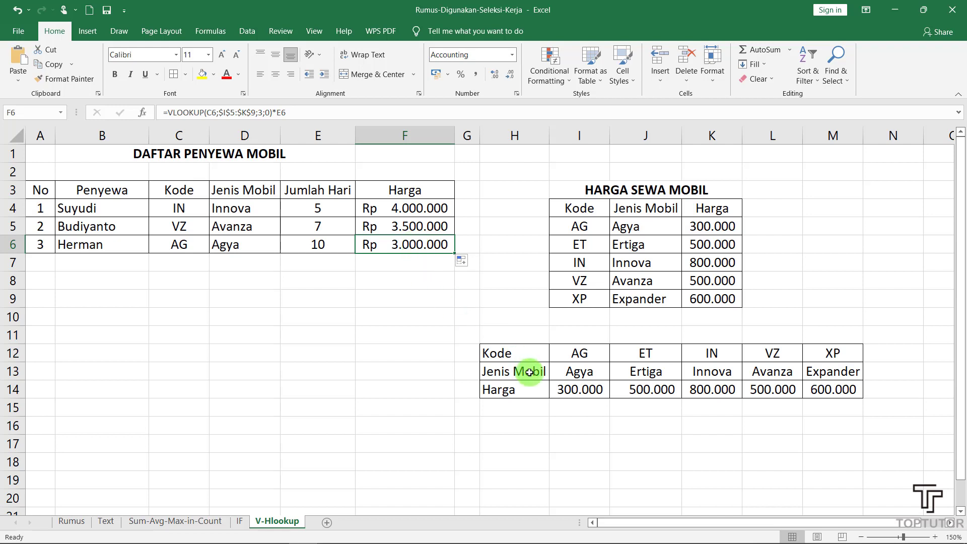
Fill the vertical price table's header cells I4:K4 with yellow
left_click_drag(526, 353, 529, 385)
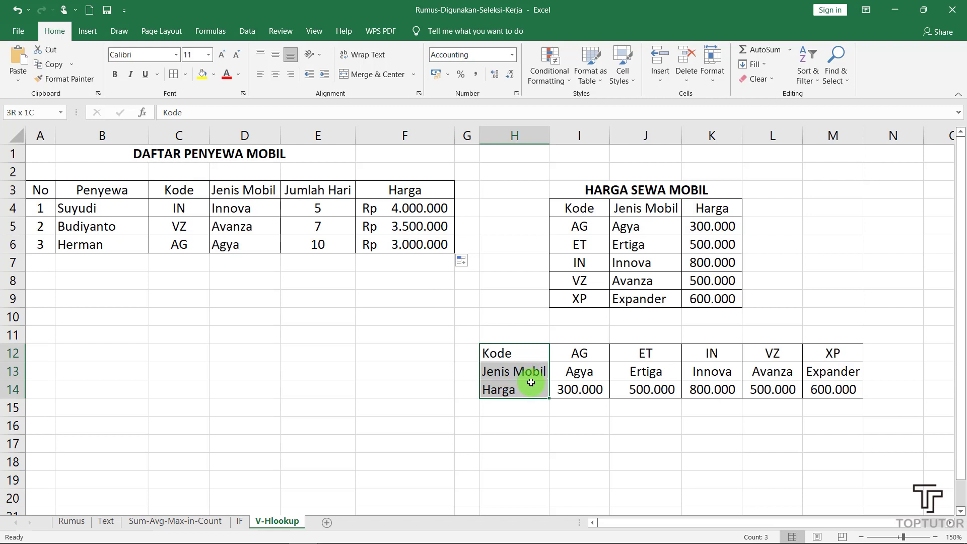
left_click(528, 242)
left_click_drag(563, 207, 681, 210)
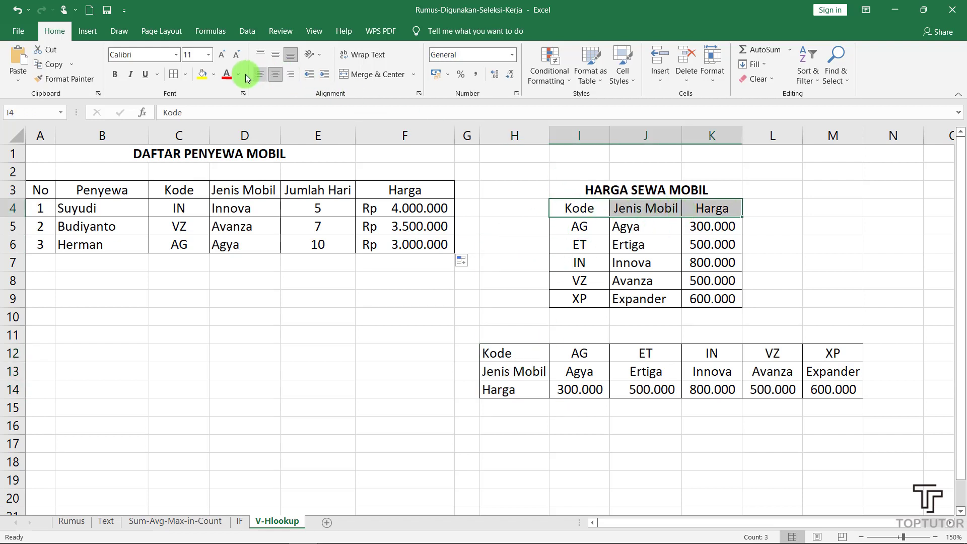
left_click(203, 75)
Fill the horizontal price table's header cells H12:H14 with light blue
left_click_drag(497, 353, 516, 378)
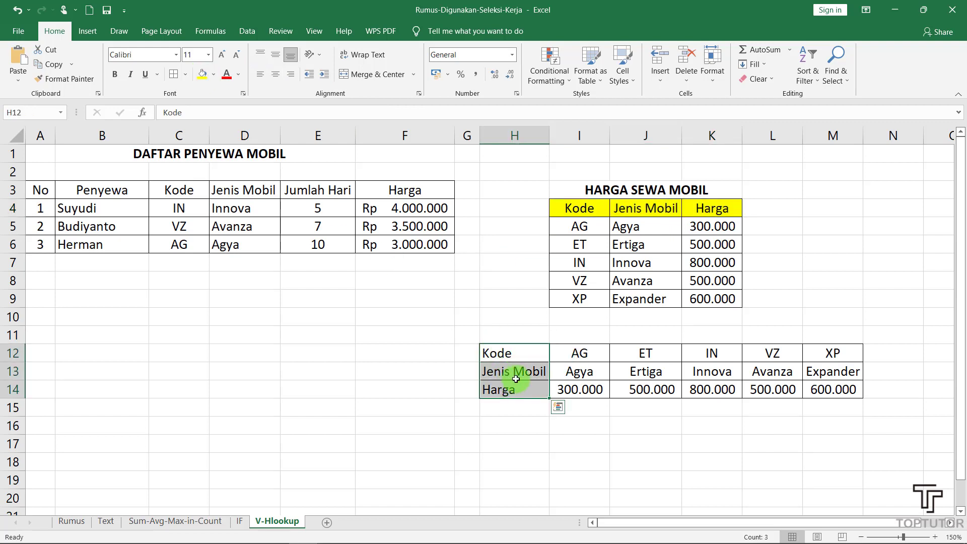
left_click(213, 74)
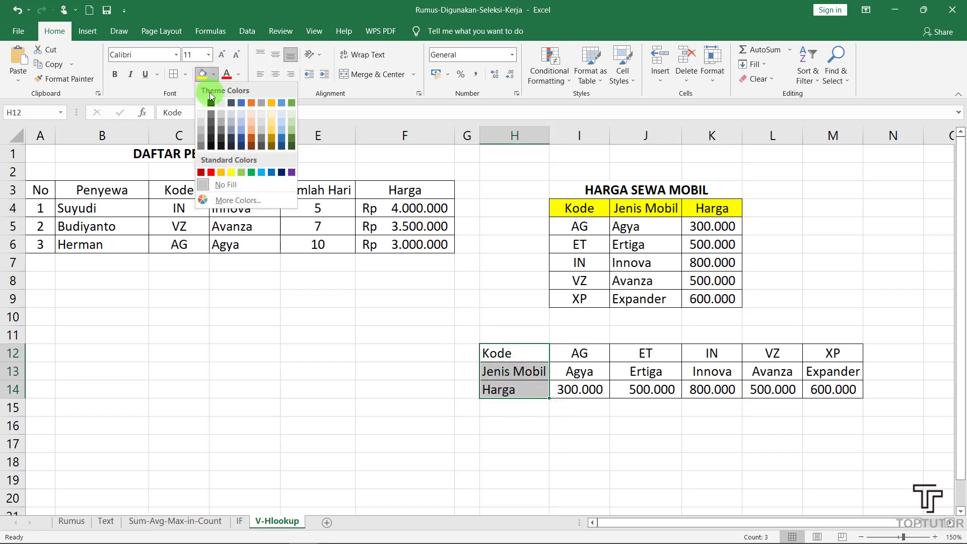
left_click(241, 122)
left_click(448, 392)
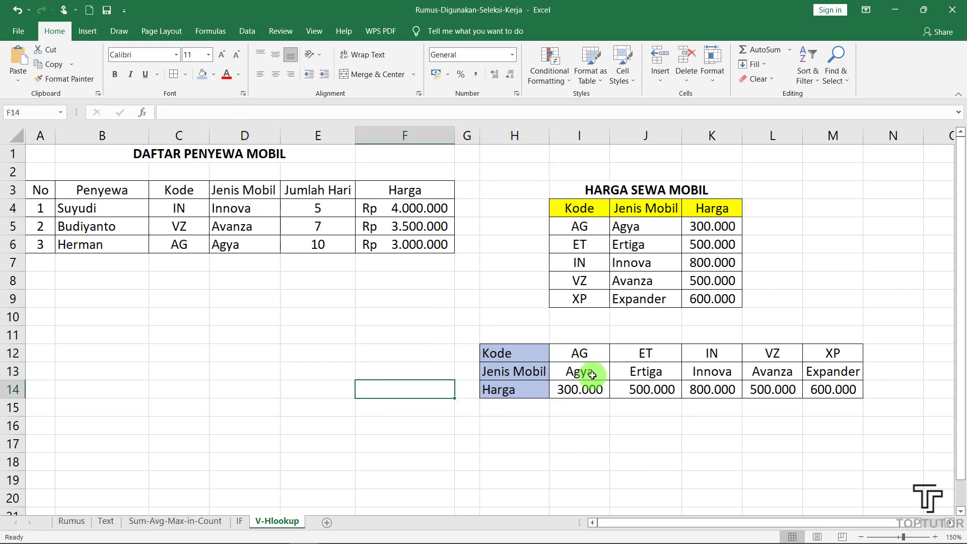
Compare how the Kode, Jenis Mobil and Harga headings are arranged in the vertical and horizontal price tables
left_click(526, 354)
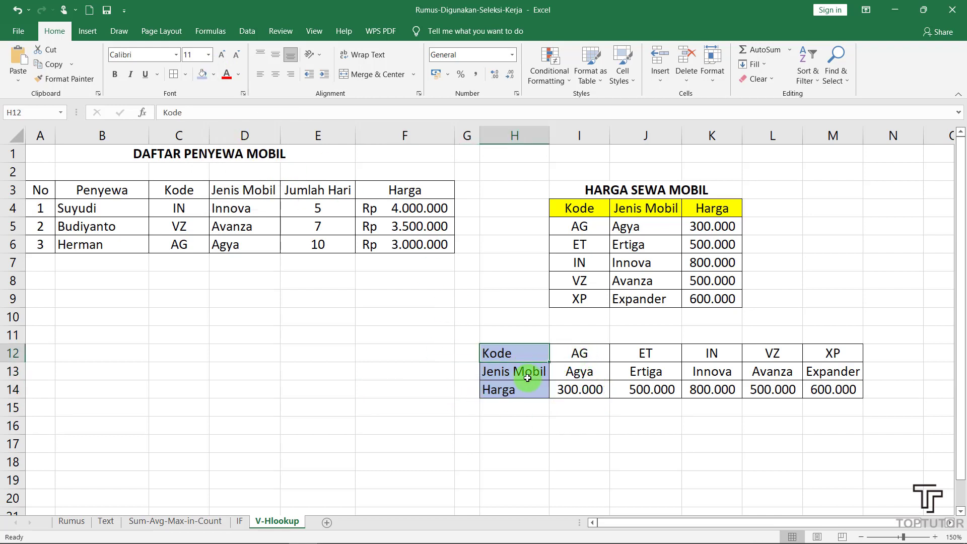
left_click(525, 369)
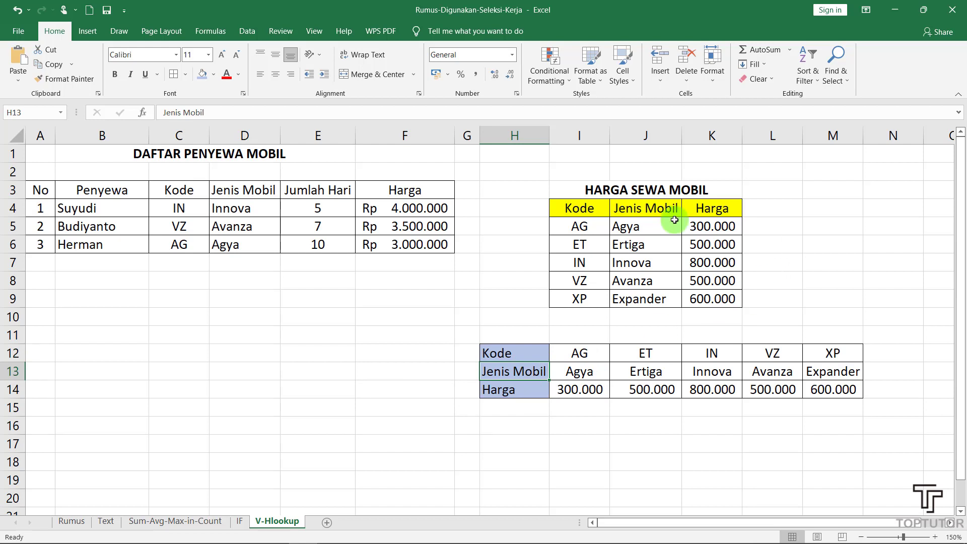
left_click_drag(584, 207, 579, 297)
left_click_drag(624, 209, 662, 258)
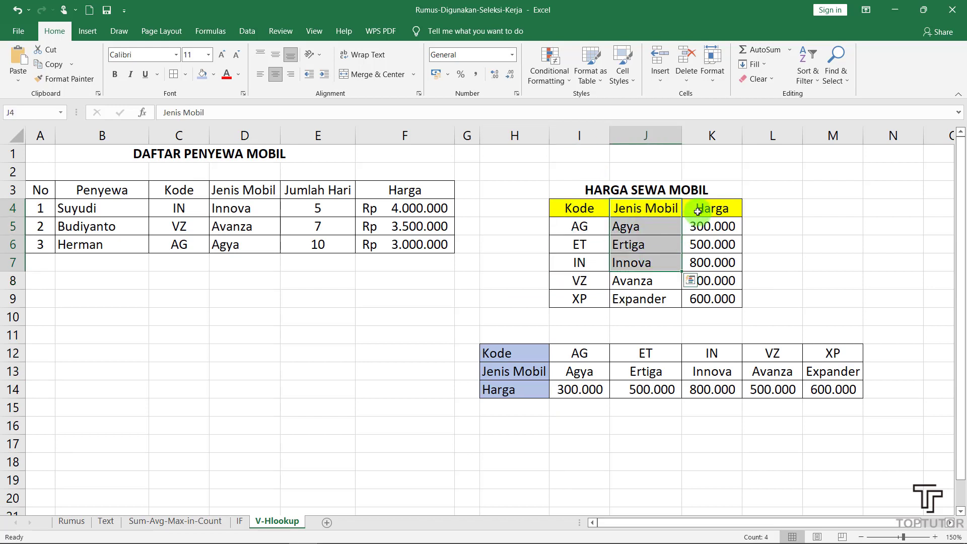
left_click(696, 214)
left_click(515, 353)
left_click(513, 371)
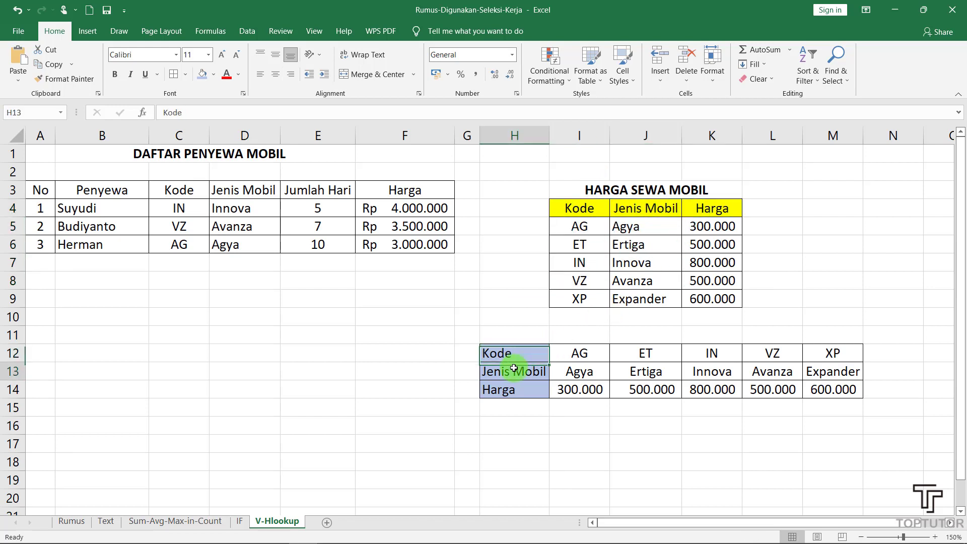
left_click(513, 389)
left_click(511, 353)
left_click(514, 371)
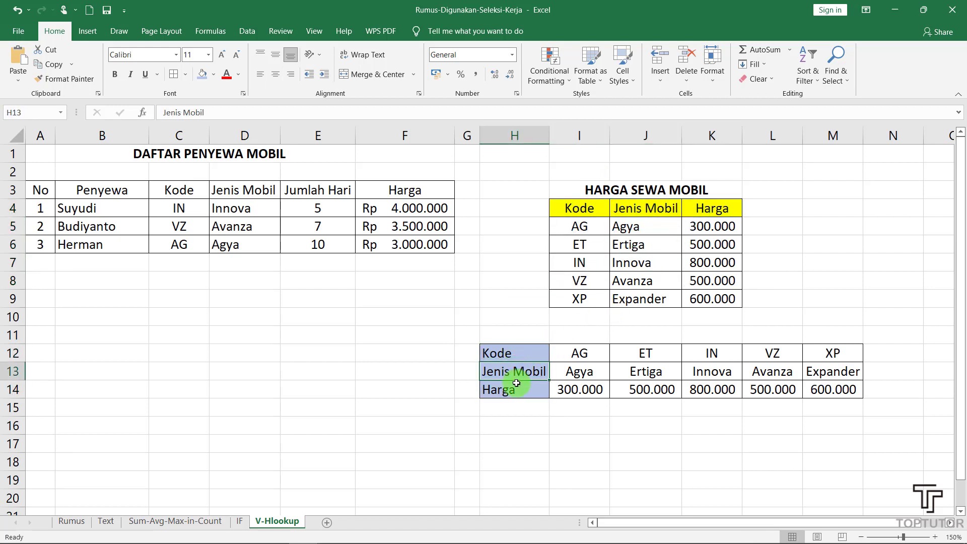
left_click(513, 389)
left_click(513, 372)
left_click(515, 346)
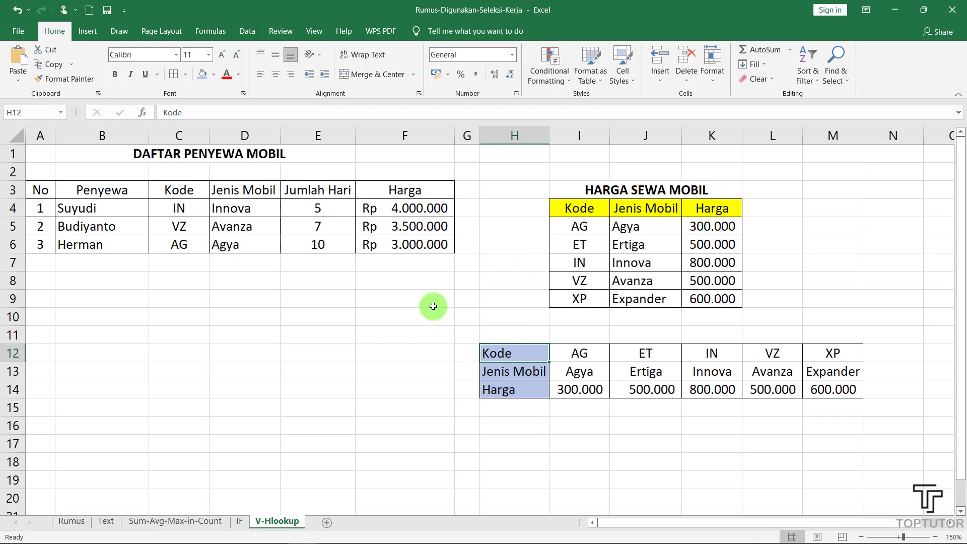
Clear the VLOOKUP formulas from Jenis Mobil cells D4:D6 and Harga cells F4:F6
left_click(324, 339)
left_click_drag(262, 207, 263, 245)
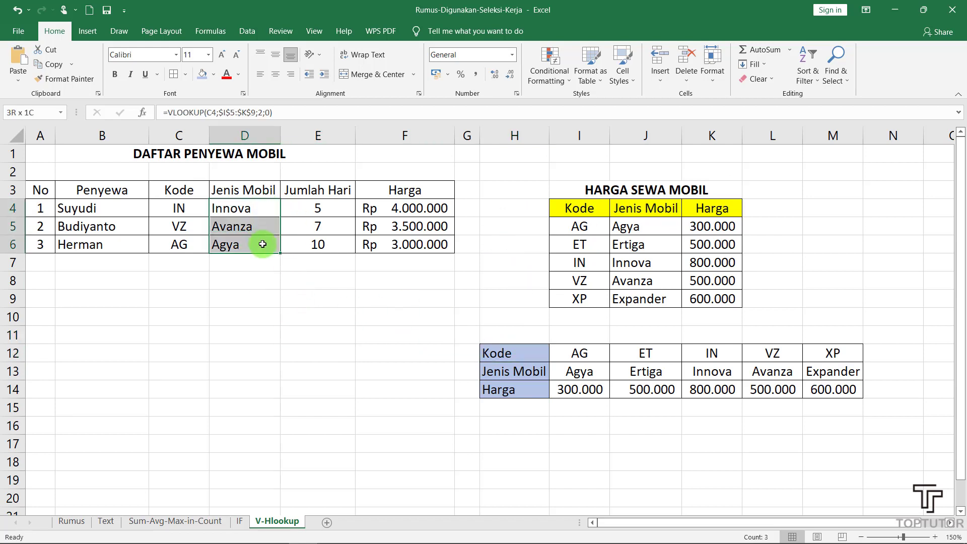
key("Delete")
left_click_drag(391, 209, 409, 242)
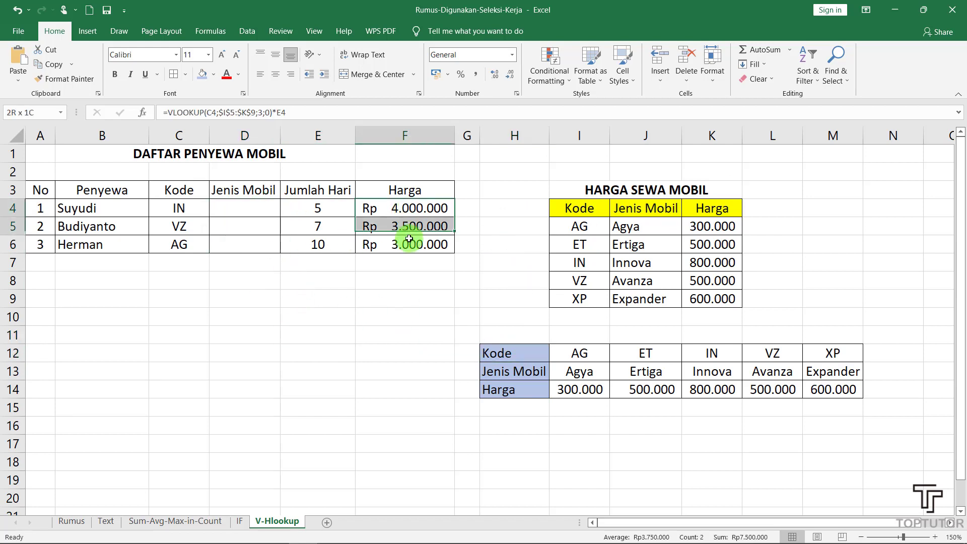
key("Delete")
left_click(389, 296)
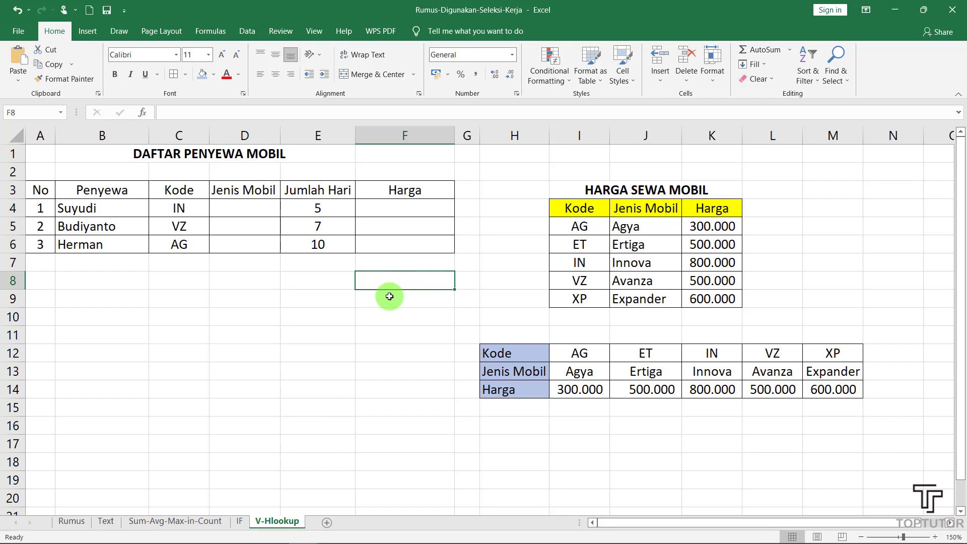
Enter =HLOOKUP(C4;$I$12:$M$14;2;0) in Jenis Mobil cell D4 to look up the car type in the horizontal price table
left_click(237, 210)
type("=h")
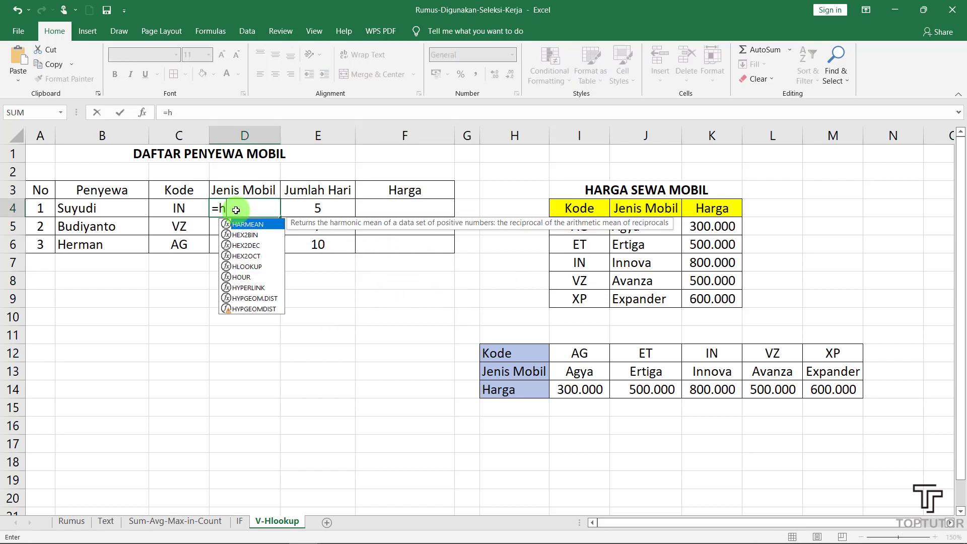
type("looku")
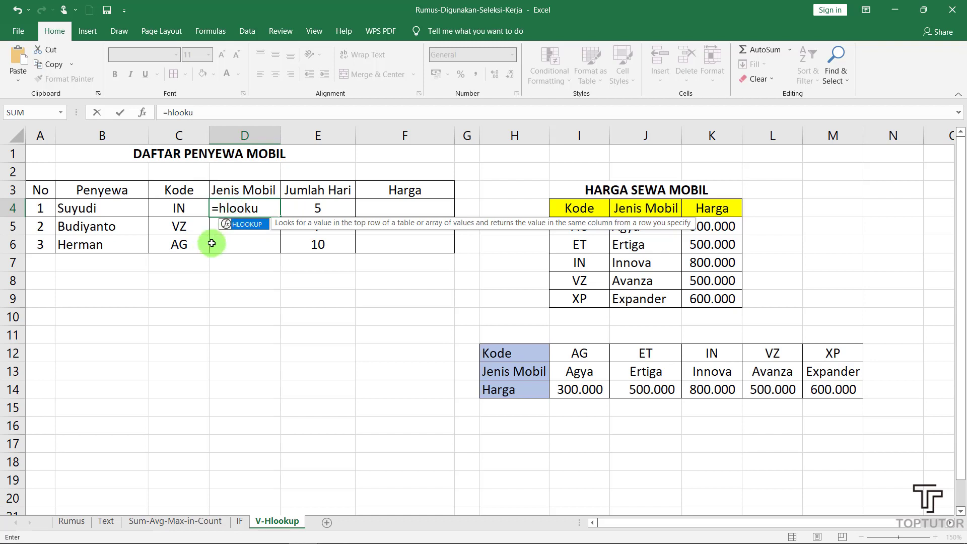
double_click(235, 225)
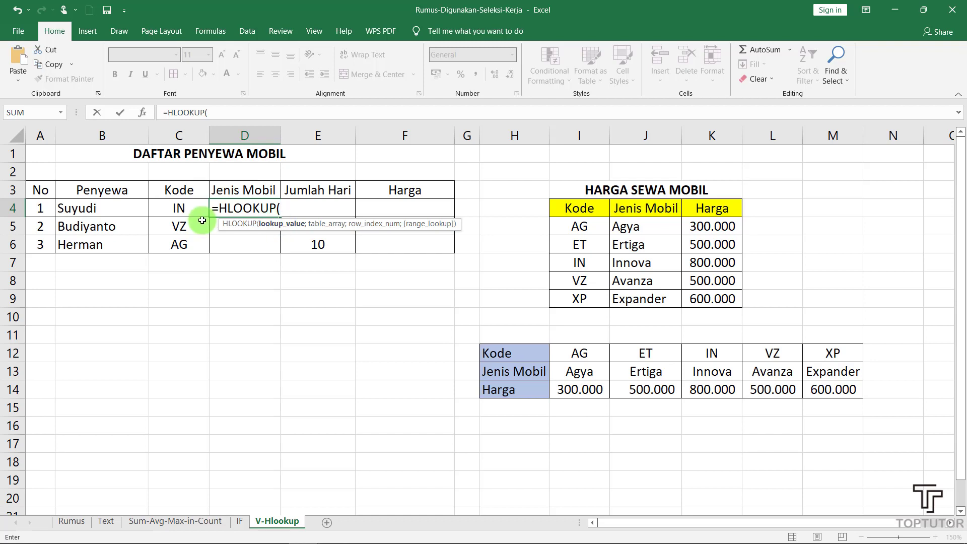
left_click(183, 207)
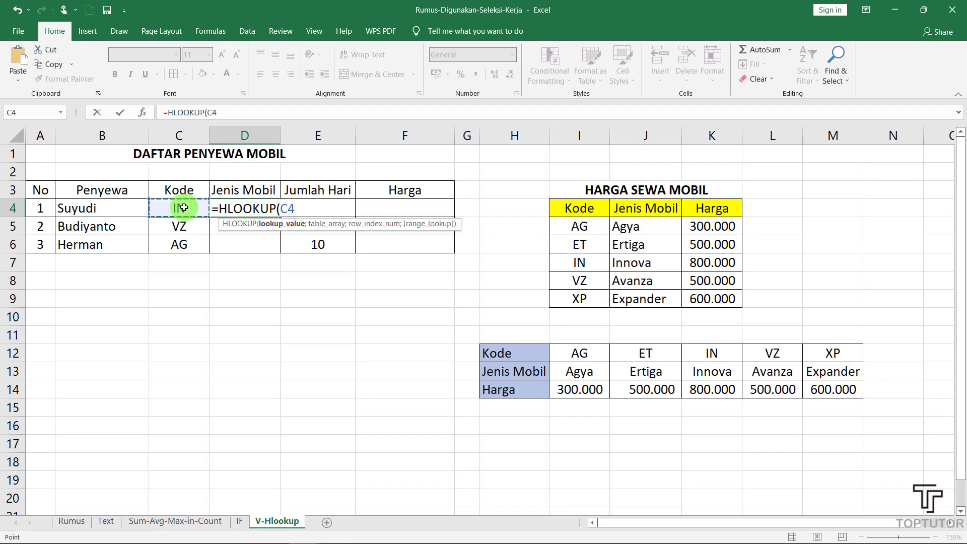
type(";")
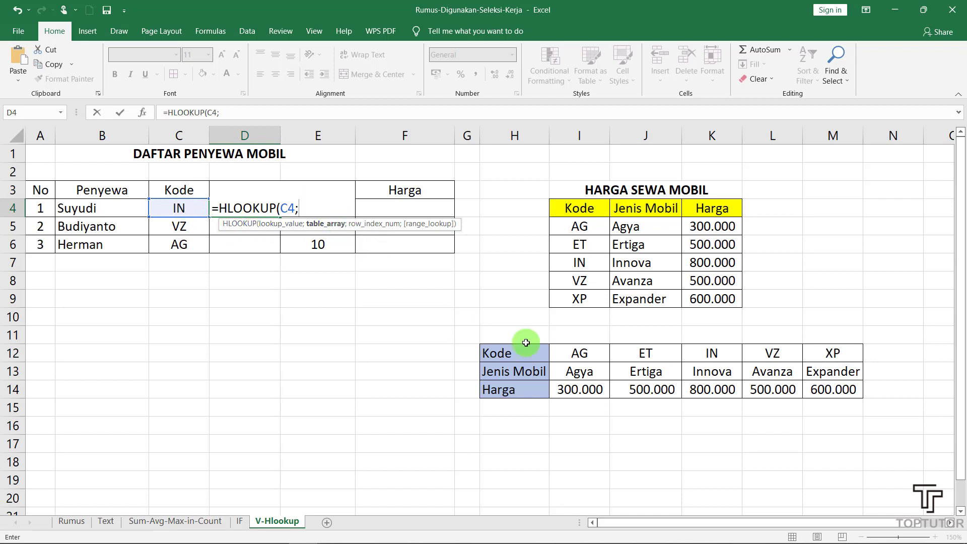
left_click(591, 354)
left_click_drag(590, 354, 836, 388)
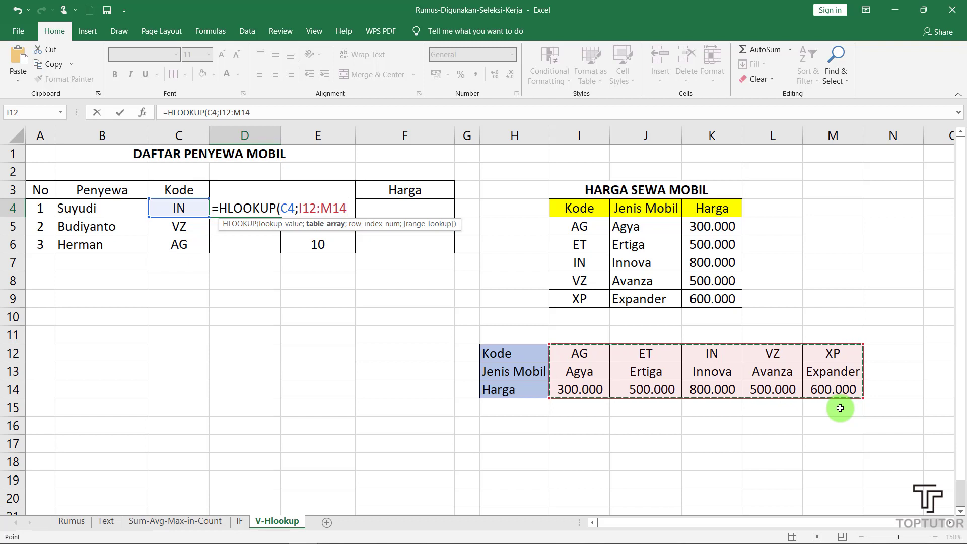
key("F4")
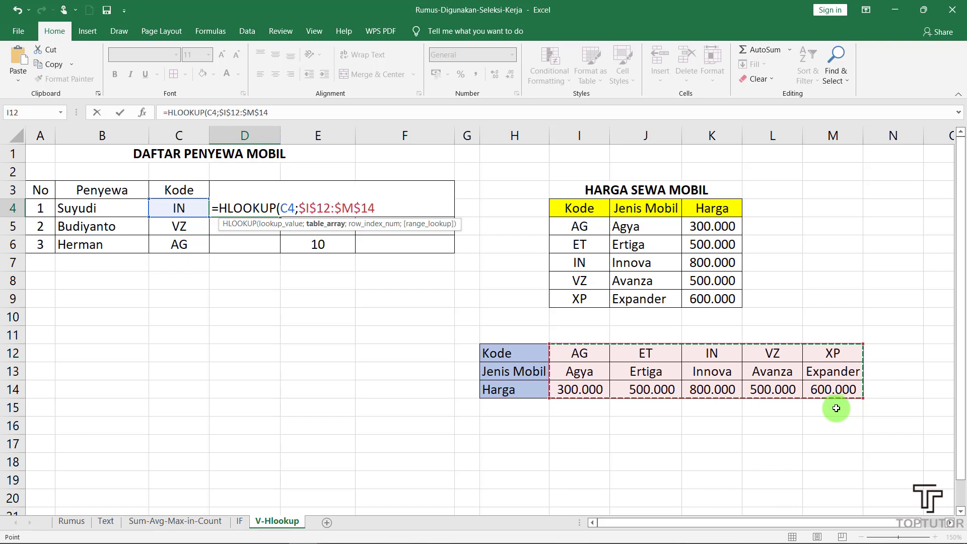
type(";")
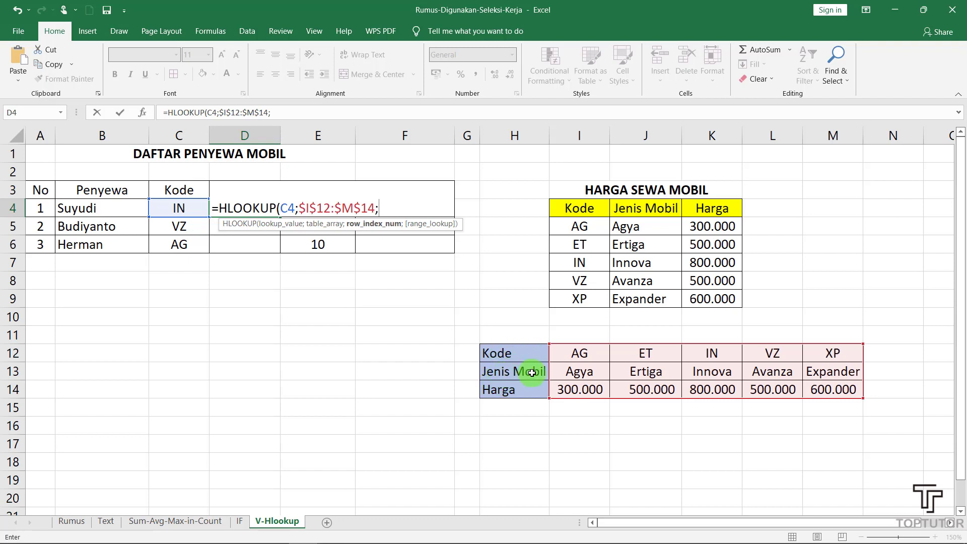
type("2;")
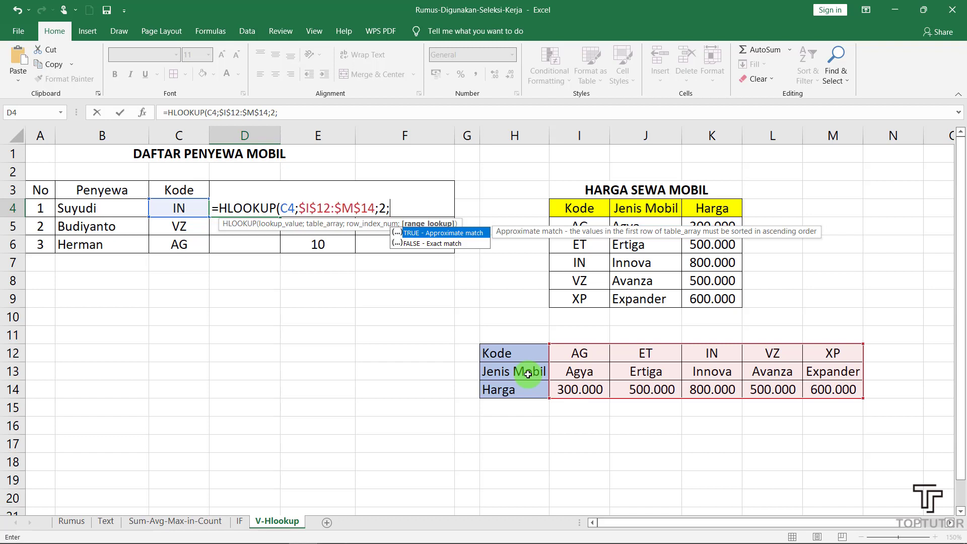
type("0)")
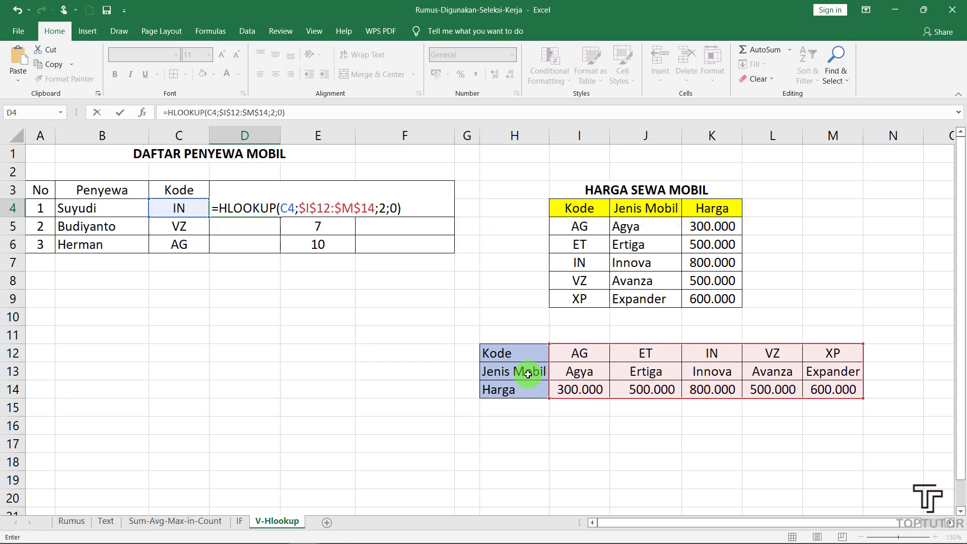
key("Return")
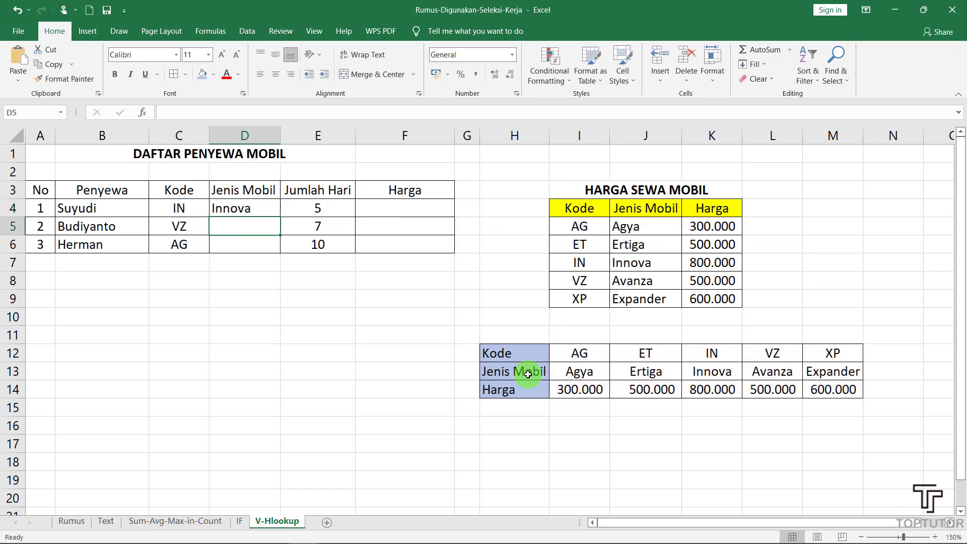
Fill the HLOOKUP formula from D4 down through D6 in the Jenis Mobil column
left_click(261, 204)
double_click(280, 218)
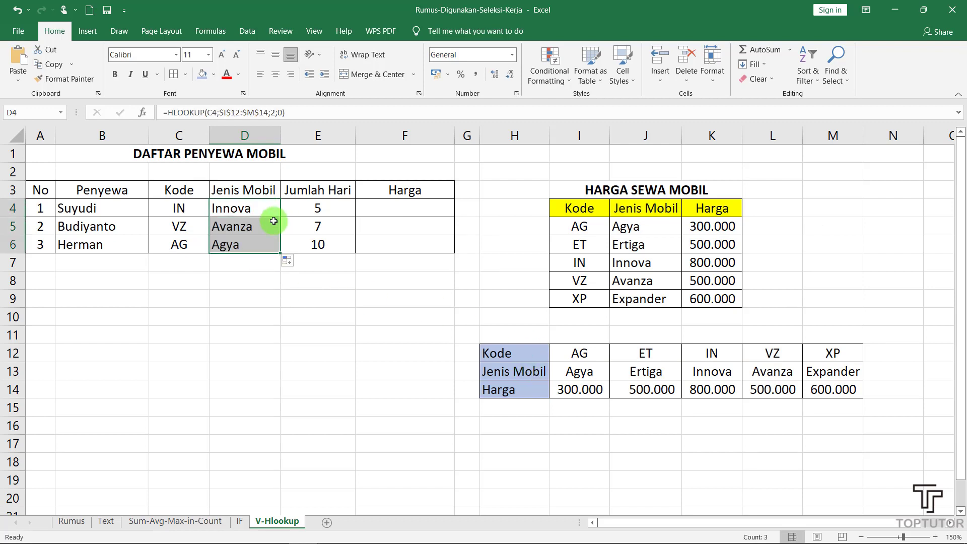
left_click(233, 321)
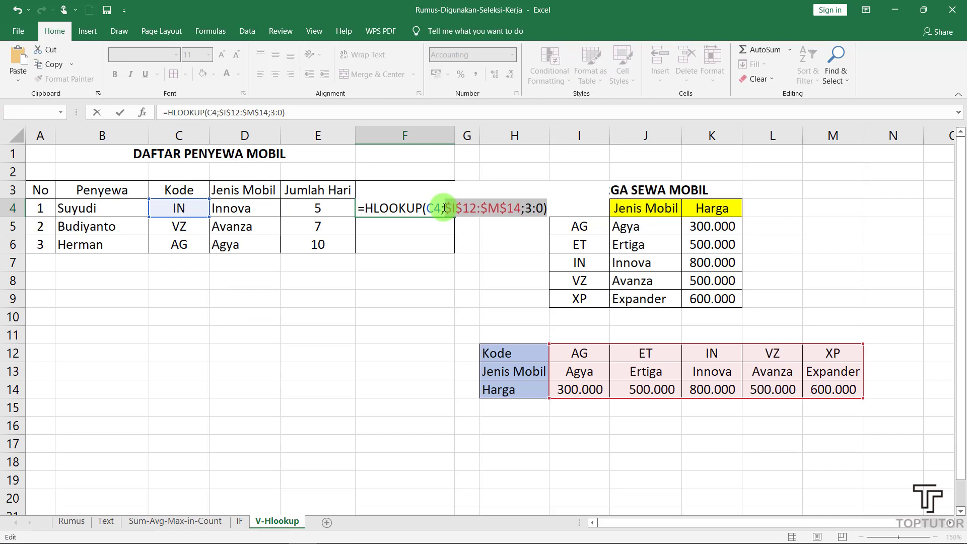
Rework the Harga formula in F4 after its C4 argument so it reads =HLOOKUP(C4;$I$12:$M$14;3;0)
left_click(445, 208)
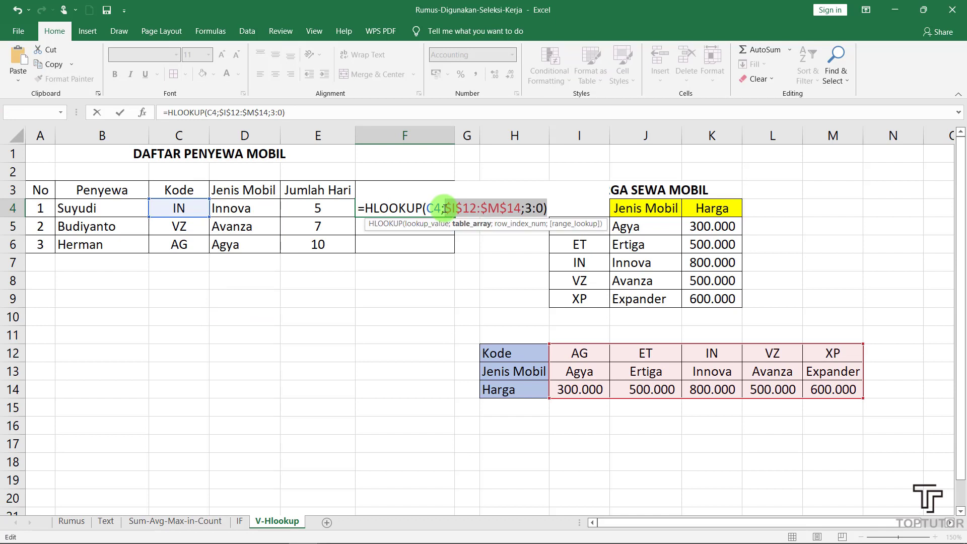
key("Delete")
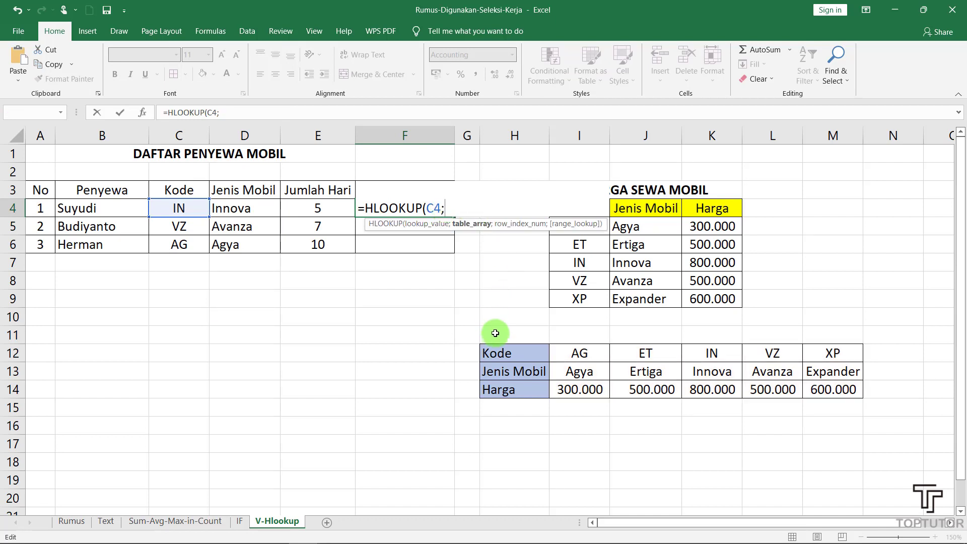
left_click_drag(566, 355, 828, 389)
type(";")
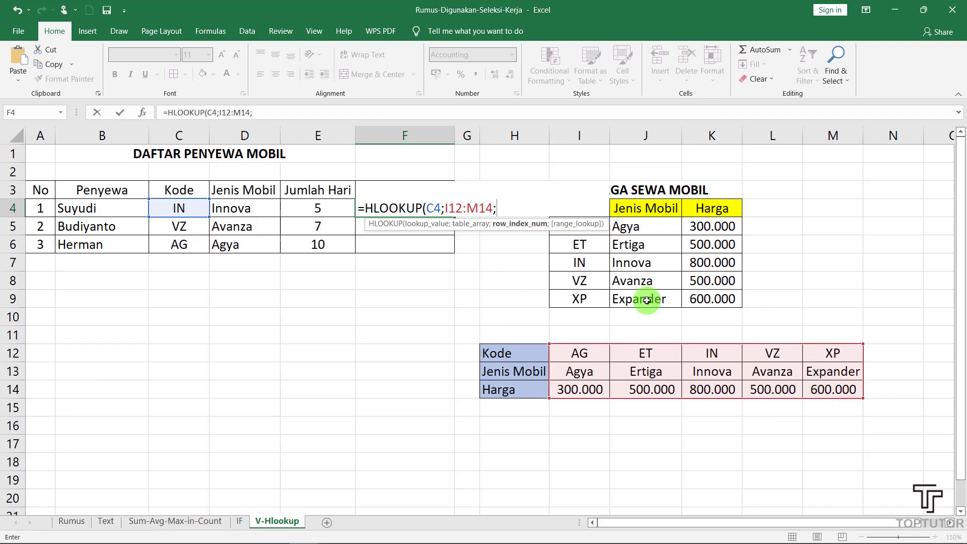
double_click(468, 208)
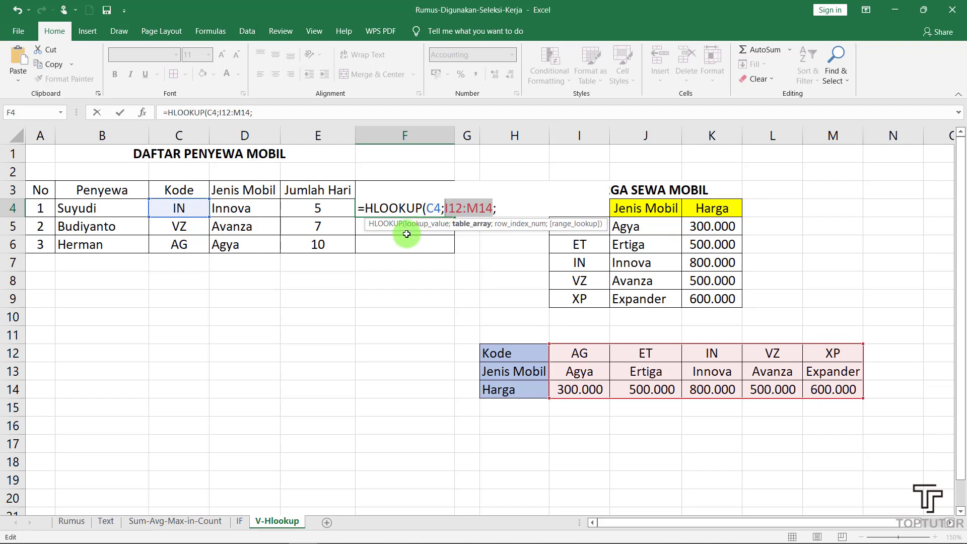
key("F4")
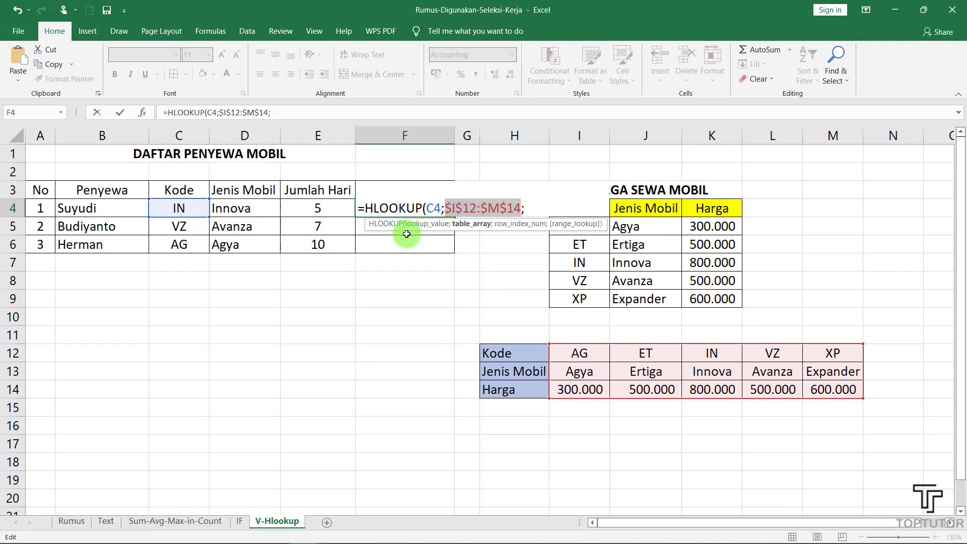
left_click(537, 206)
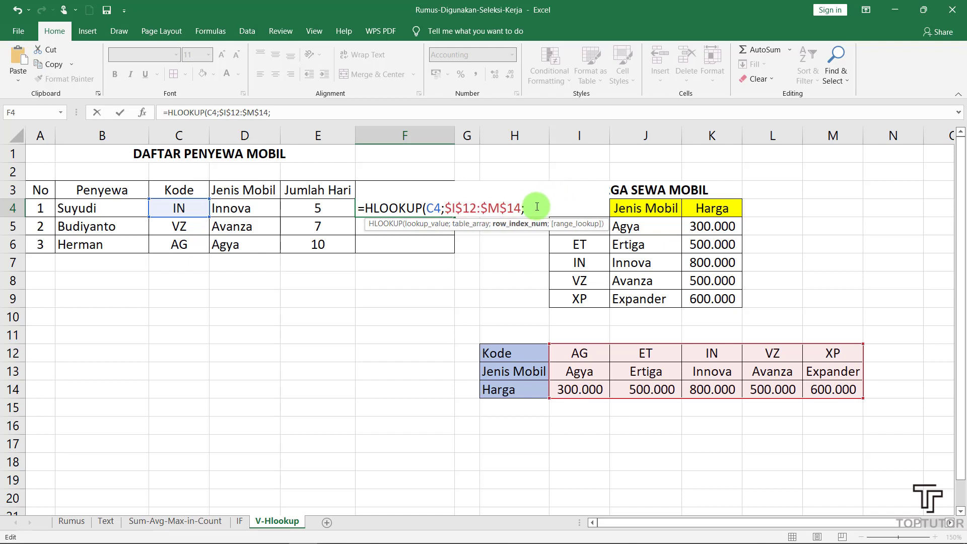
type("3;0")
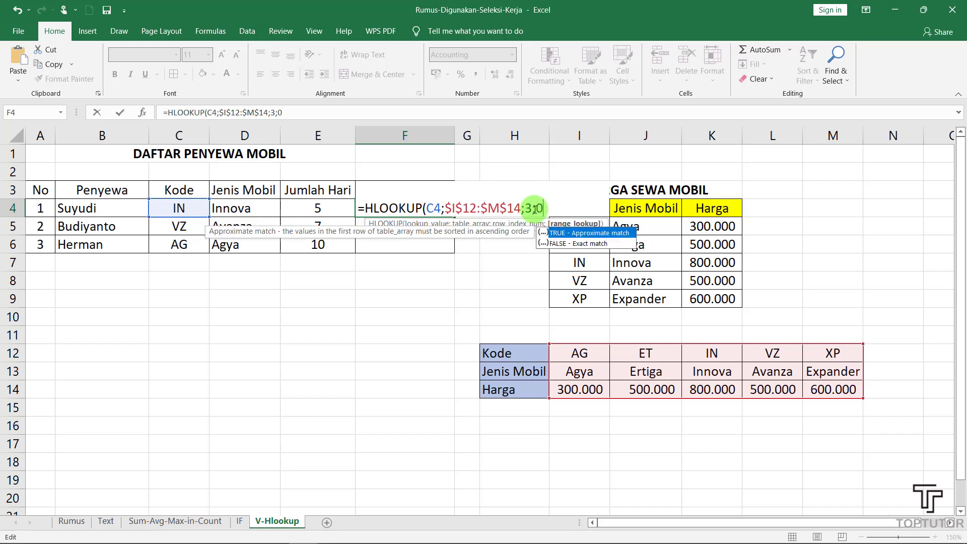
type(")")
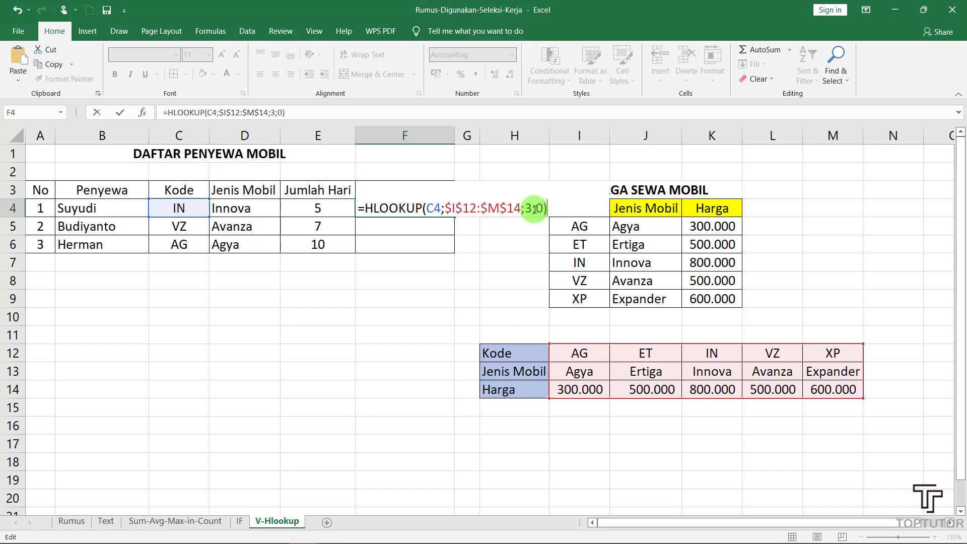
key("Return")
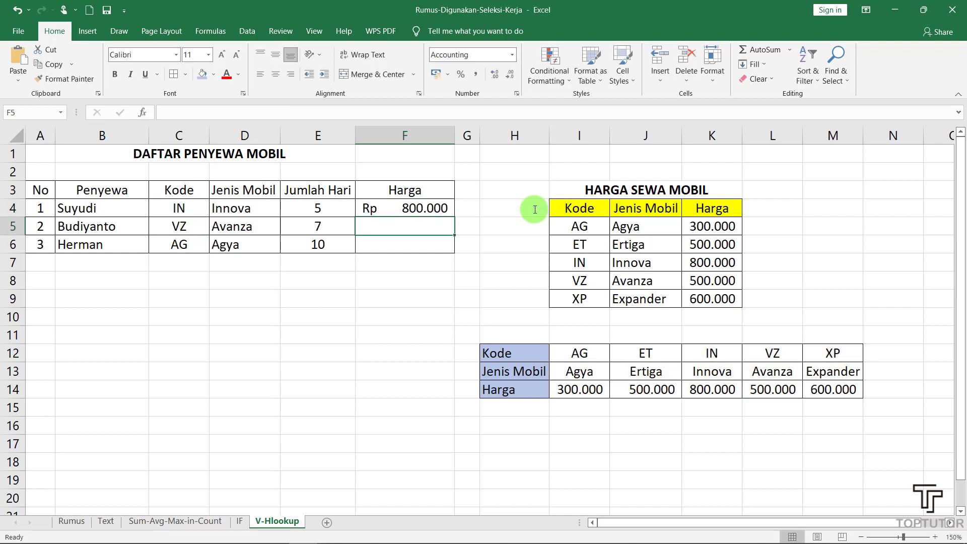
Multiply the HLOOKUP result in Harga cell F4 by the Jumlah Hari value in E4
double_click(409, 207)
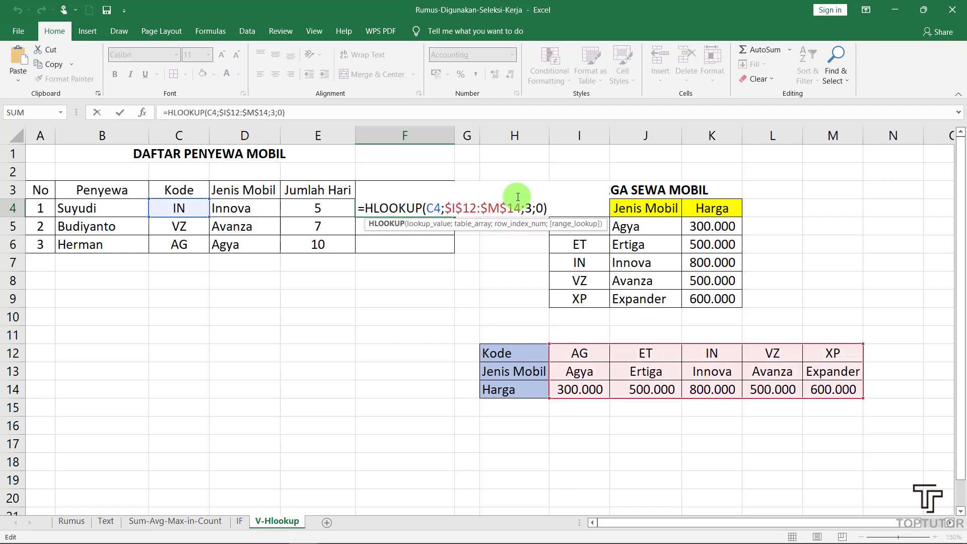
left_click(550, 201)
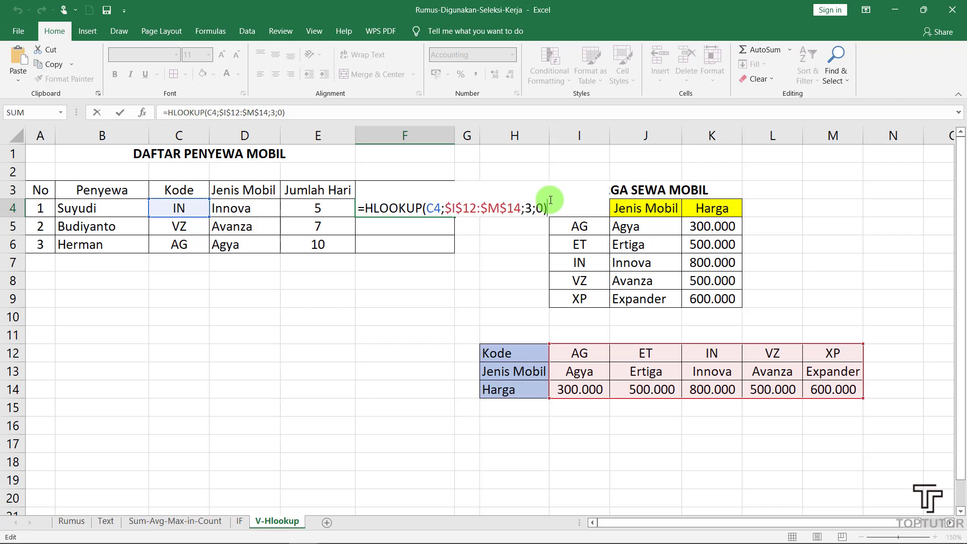
type("*")
left_click(317, 209)
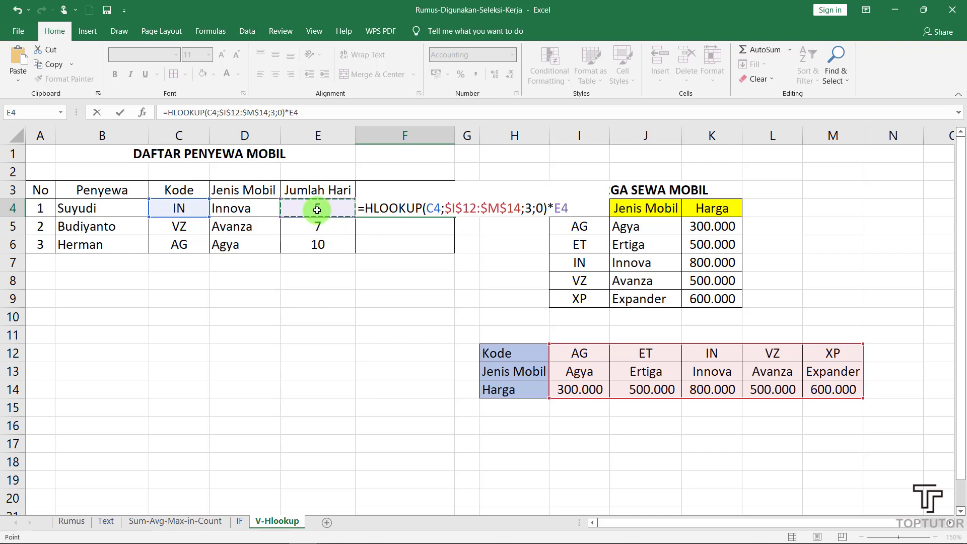
key("Return")
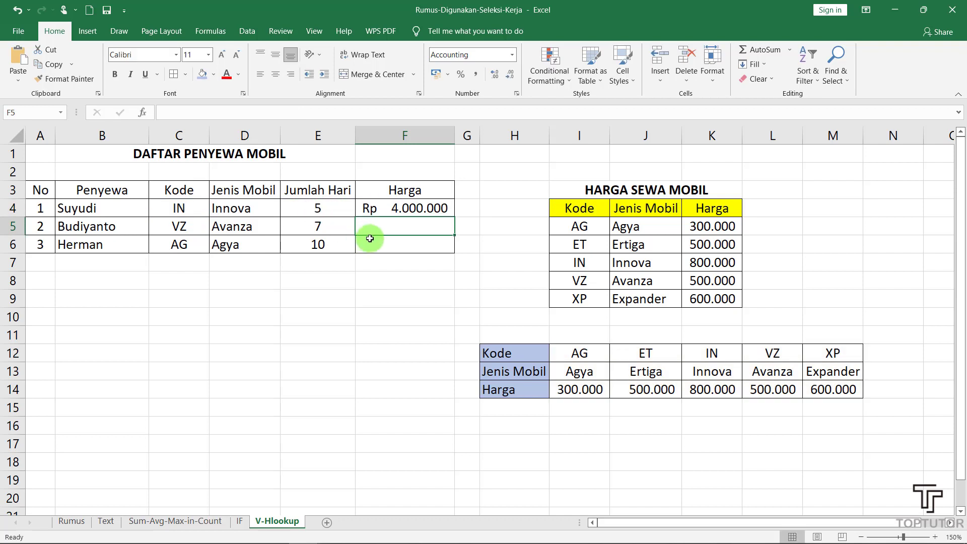
Fill the Harga formula from F4 down through F6 and switch to the Rumus sheet
left_click(401, 208)
left_click_drag(457, 217, 452, 255)
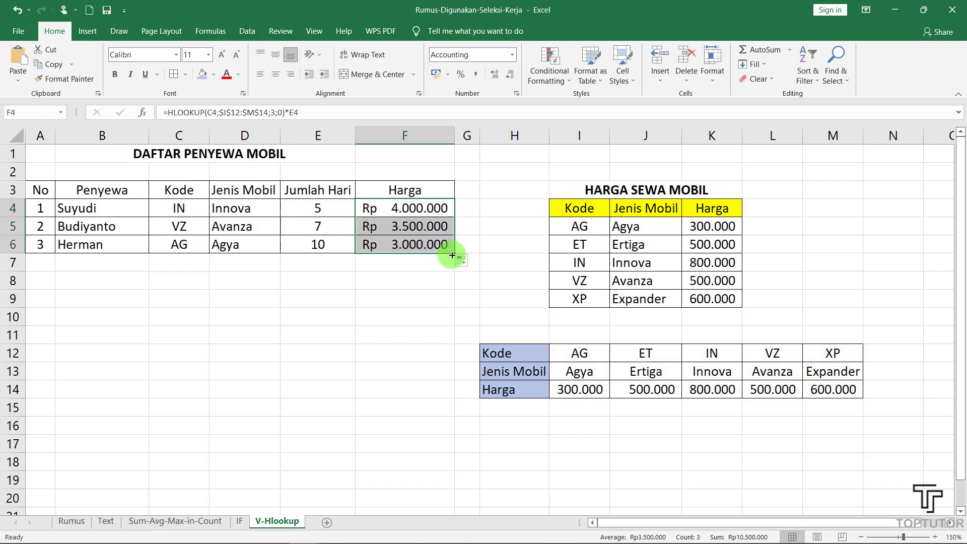
left_click(427, 274)
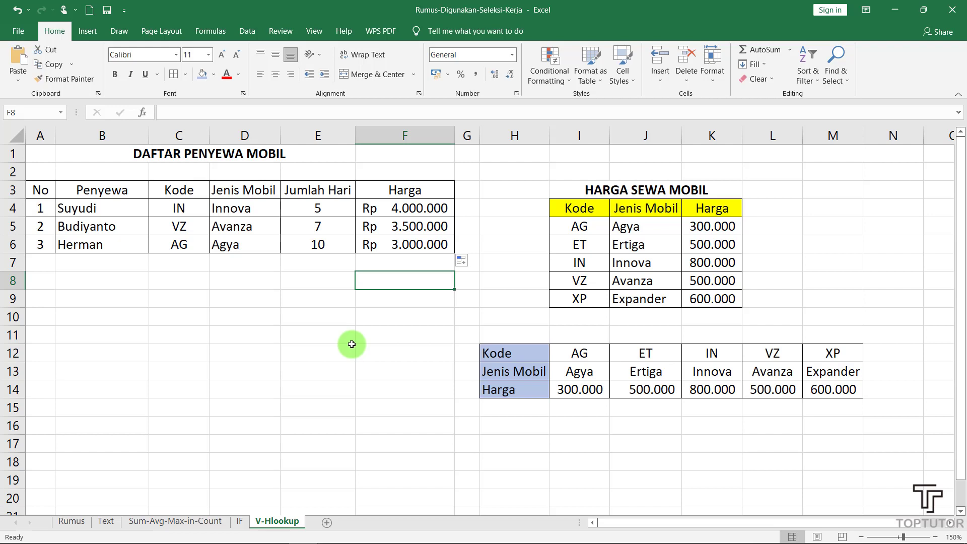
left_click(81, 523)
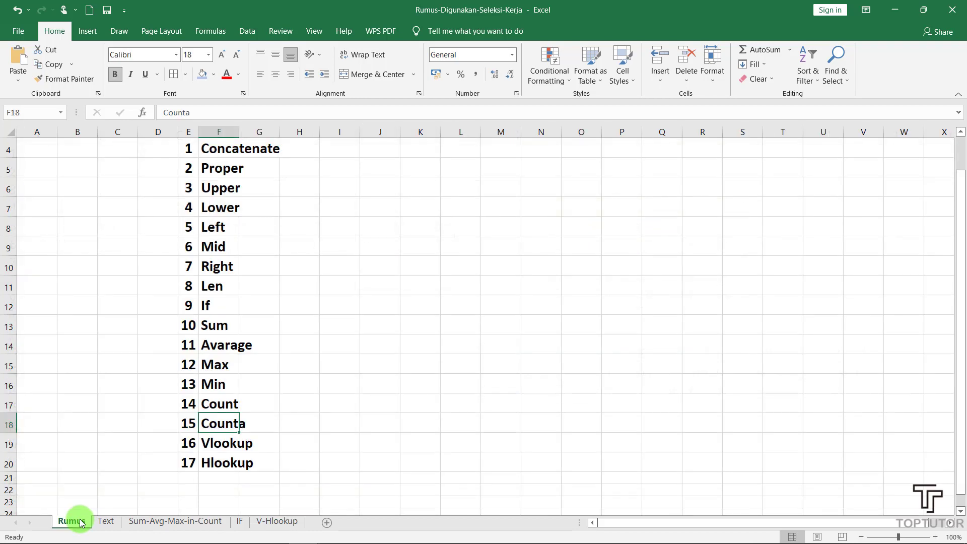